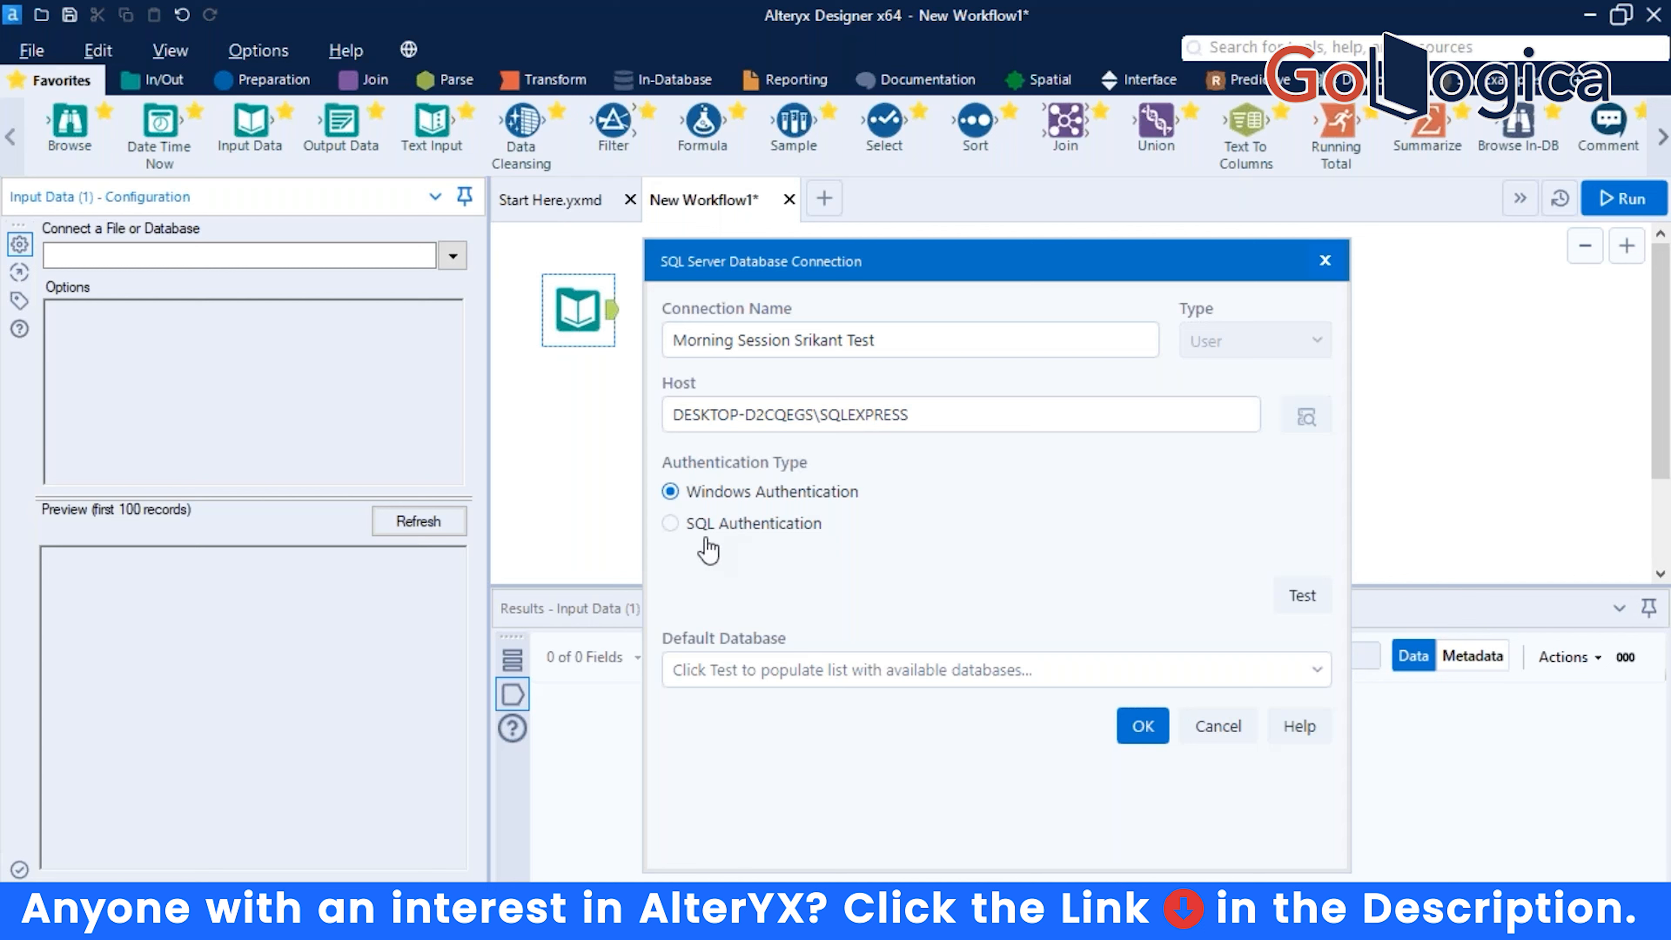
Keep Windows Authentication for the SQL Server connection to the SQLEXPRESS host and test the connection.
{"action": "left_click", "coordinate": [674, 533]}
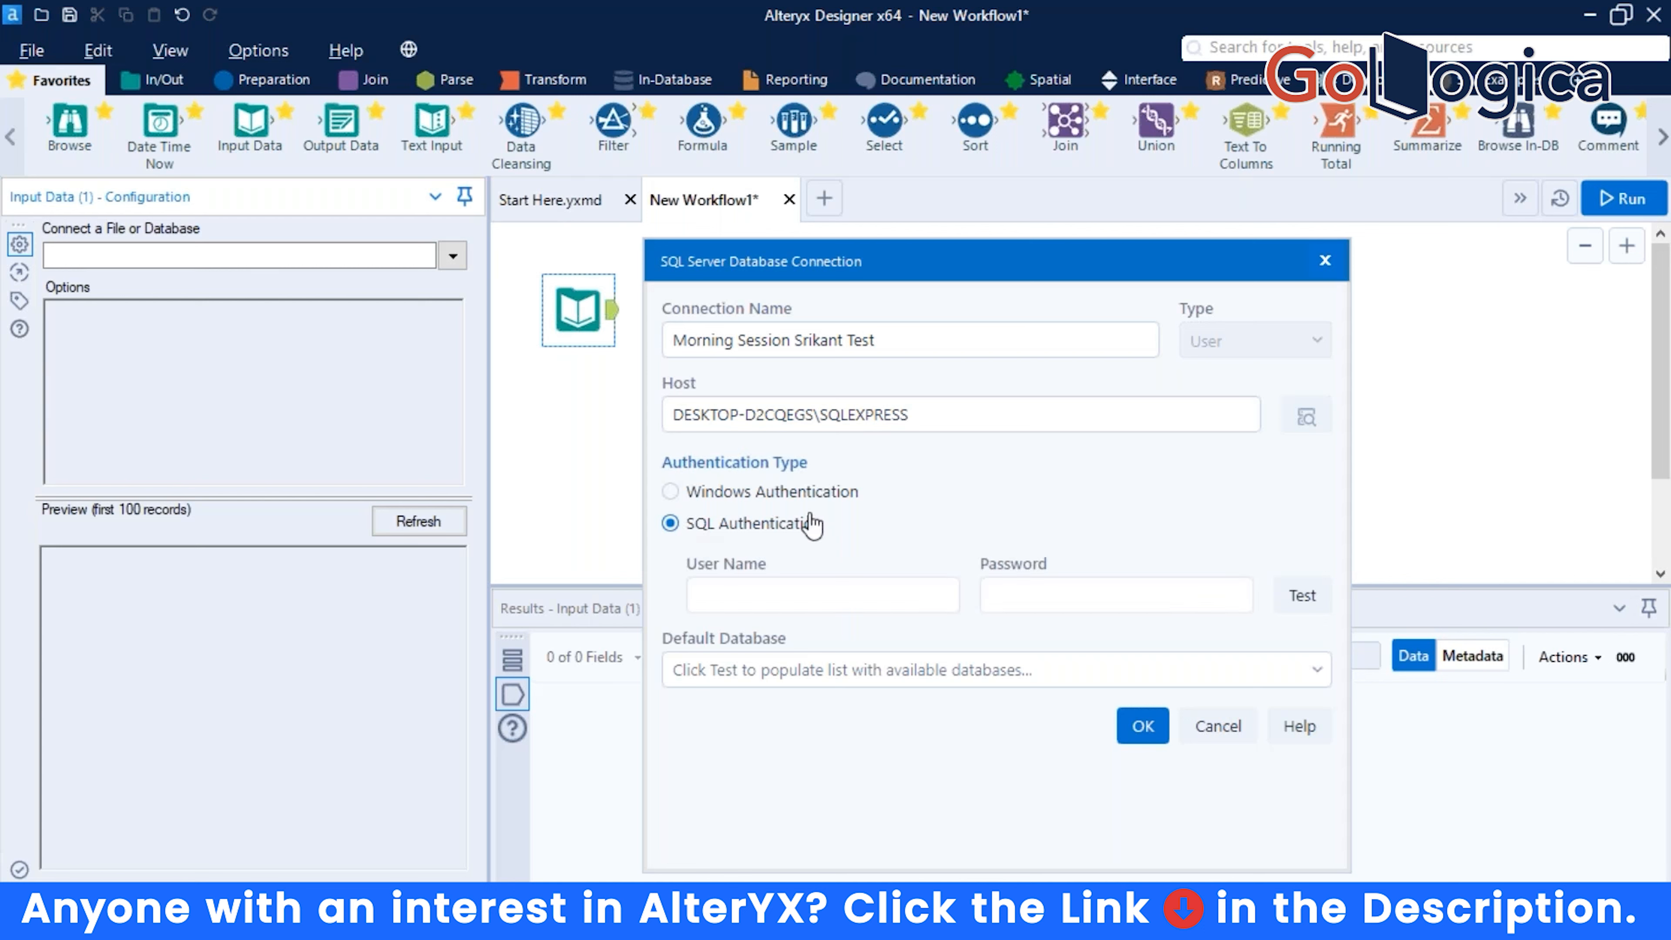
{"action": "left_click", "coordinate": [672, 492]}
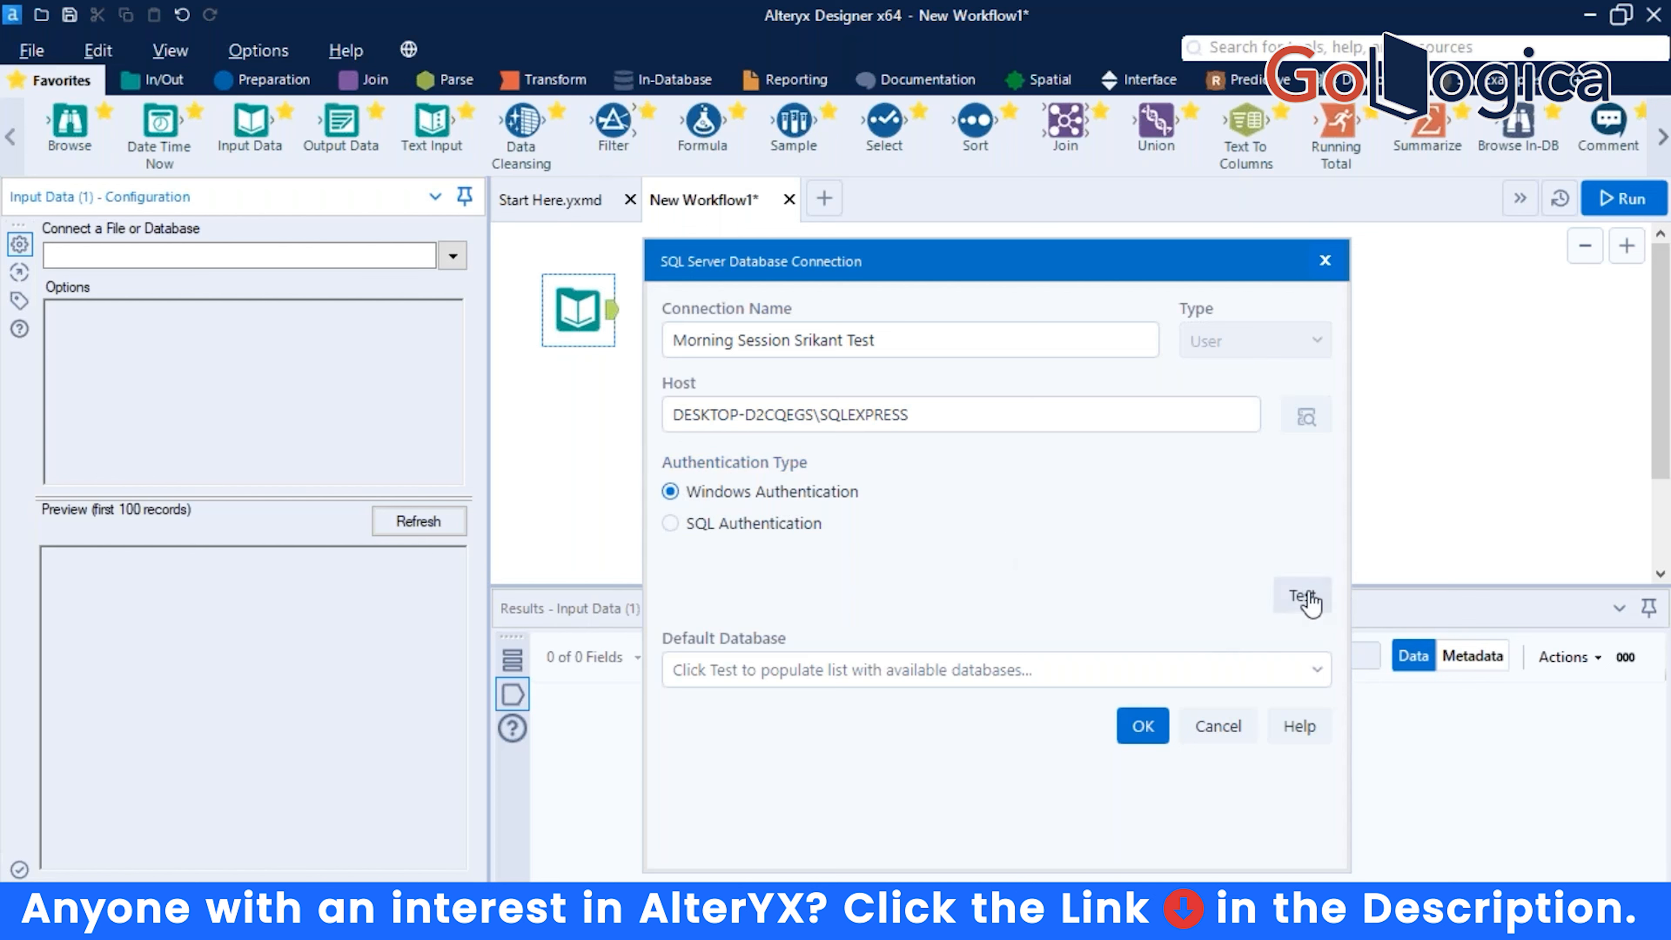
{"action": "left_click", "coordinate": [1303, 596]}
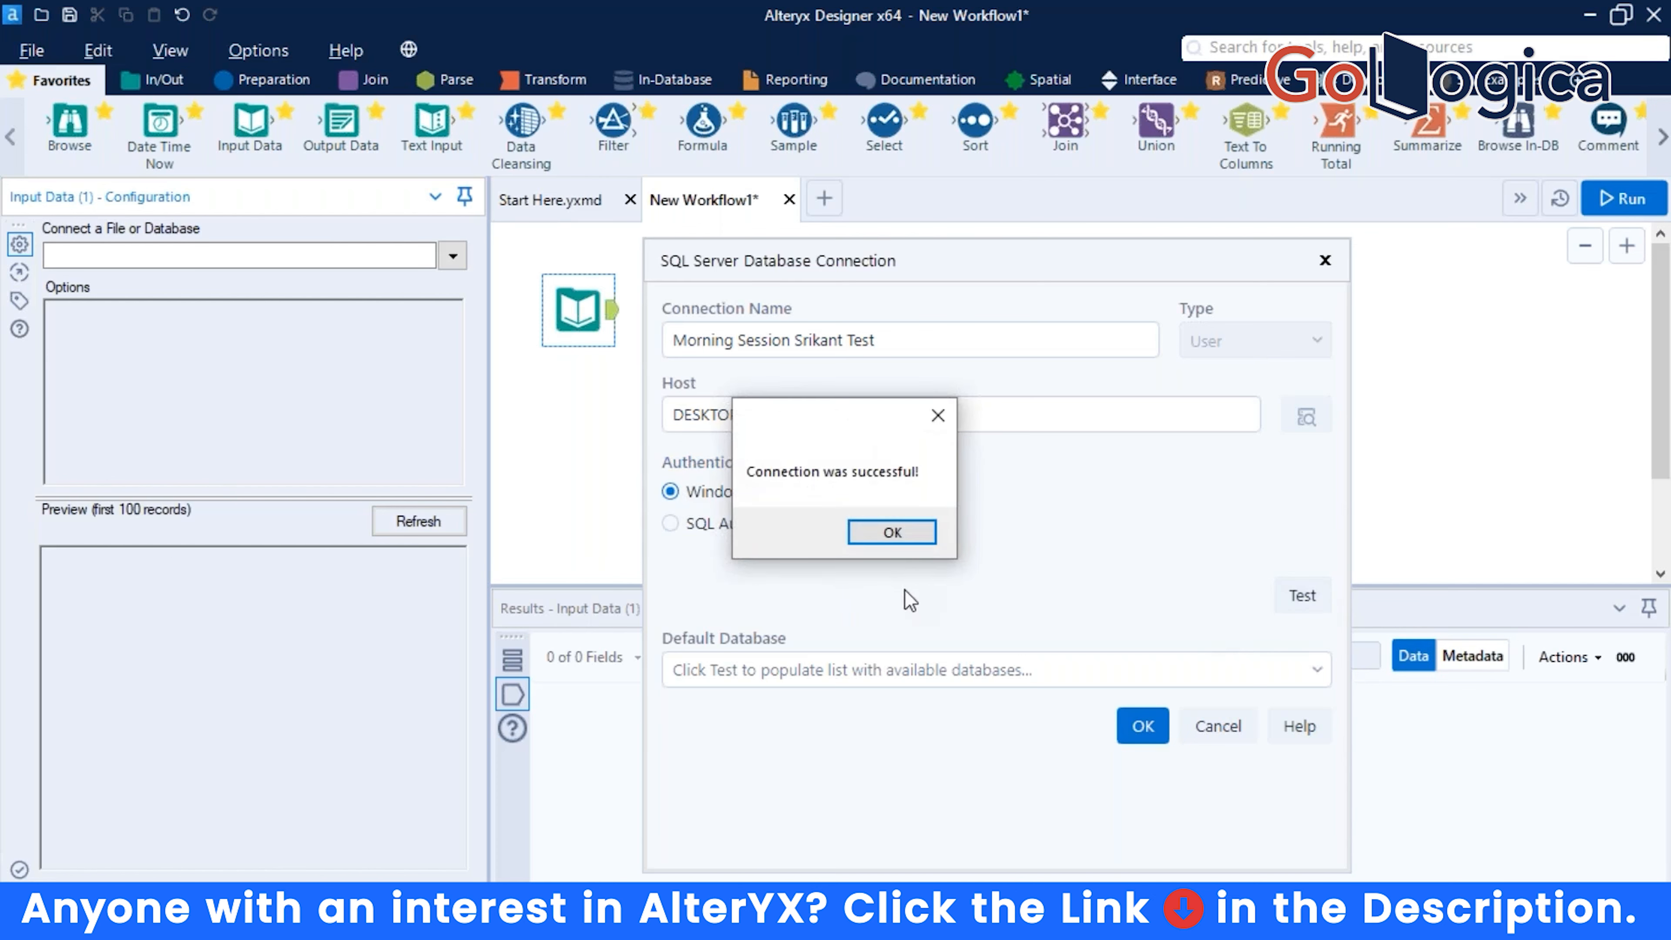
{"action": "left_click", "coordinate": [917, 537]}
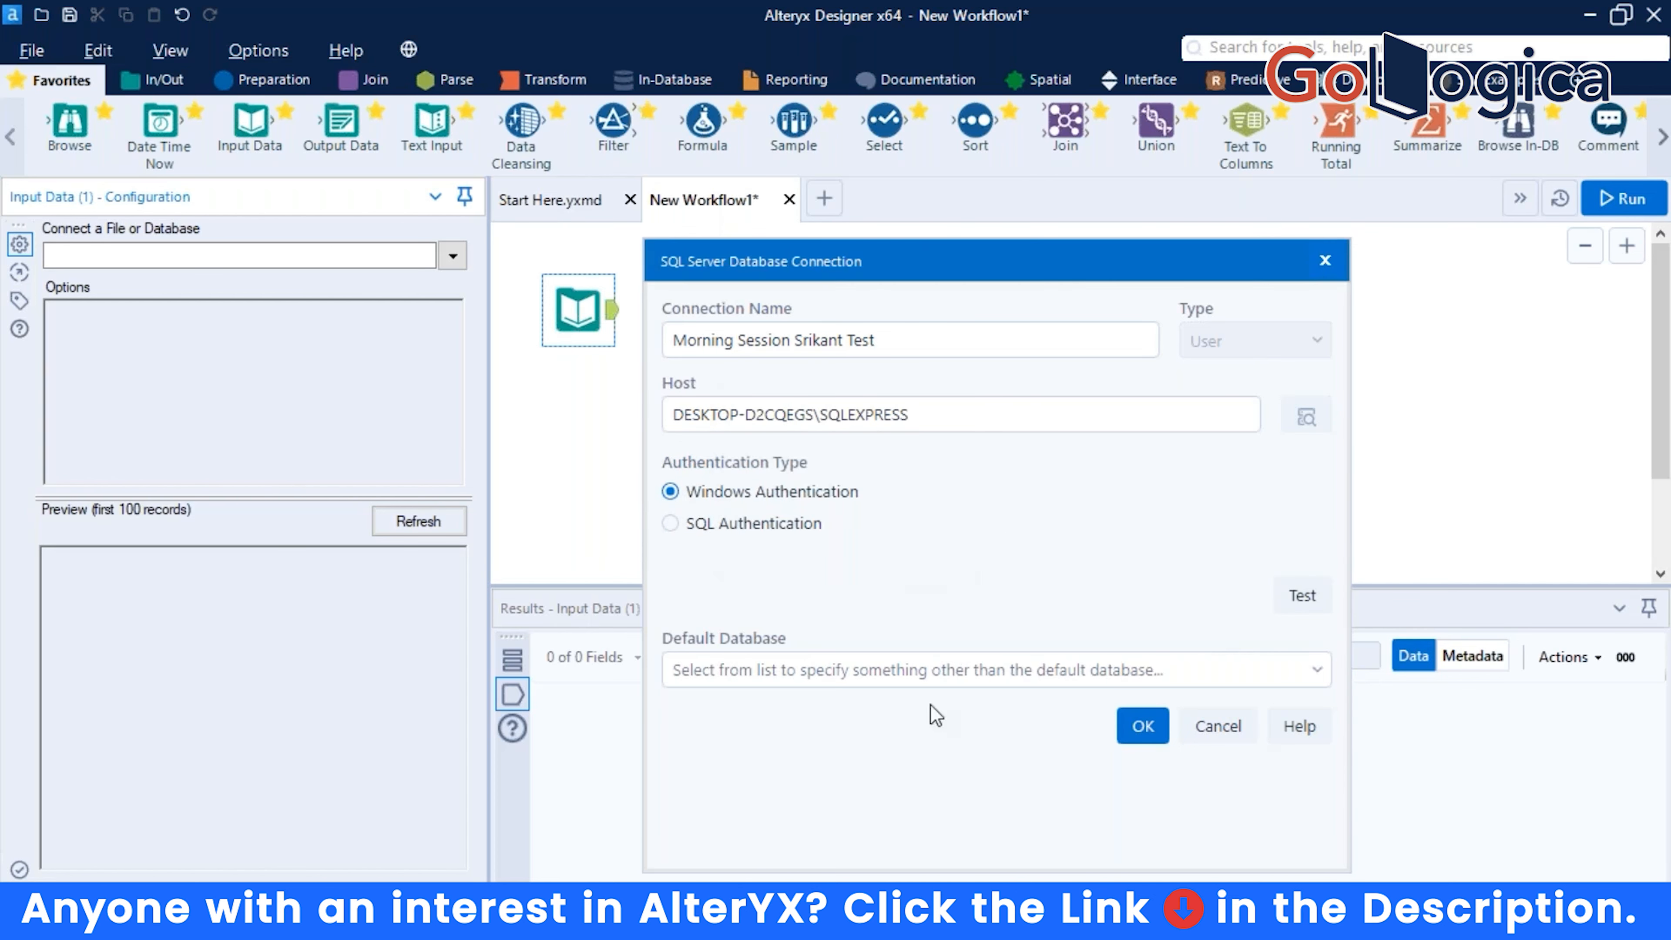
Set the connection's default database to Transaction and accept the SQL Server connection.
{"action": "left_click", "coordinate": [1306, 673]}
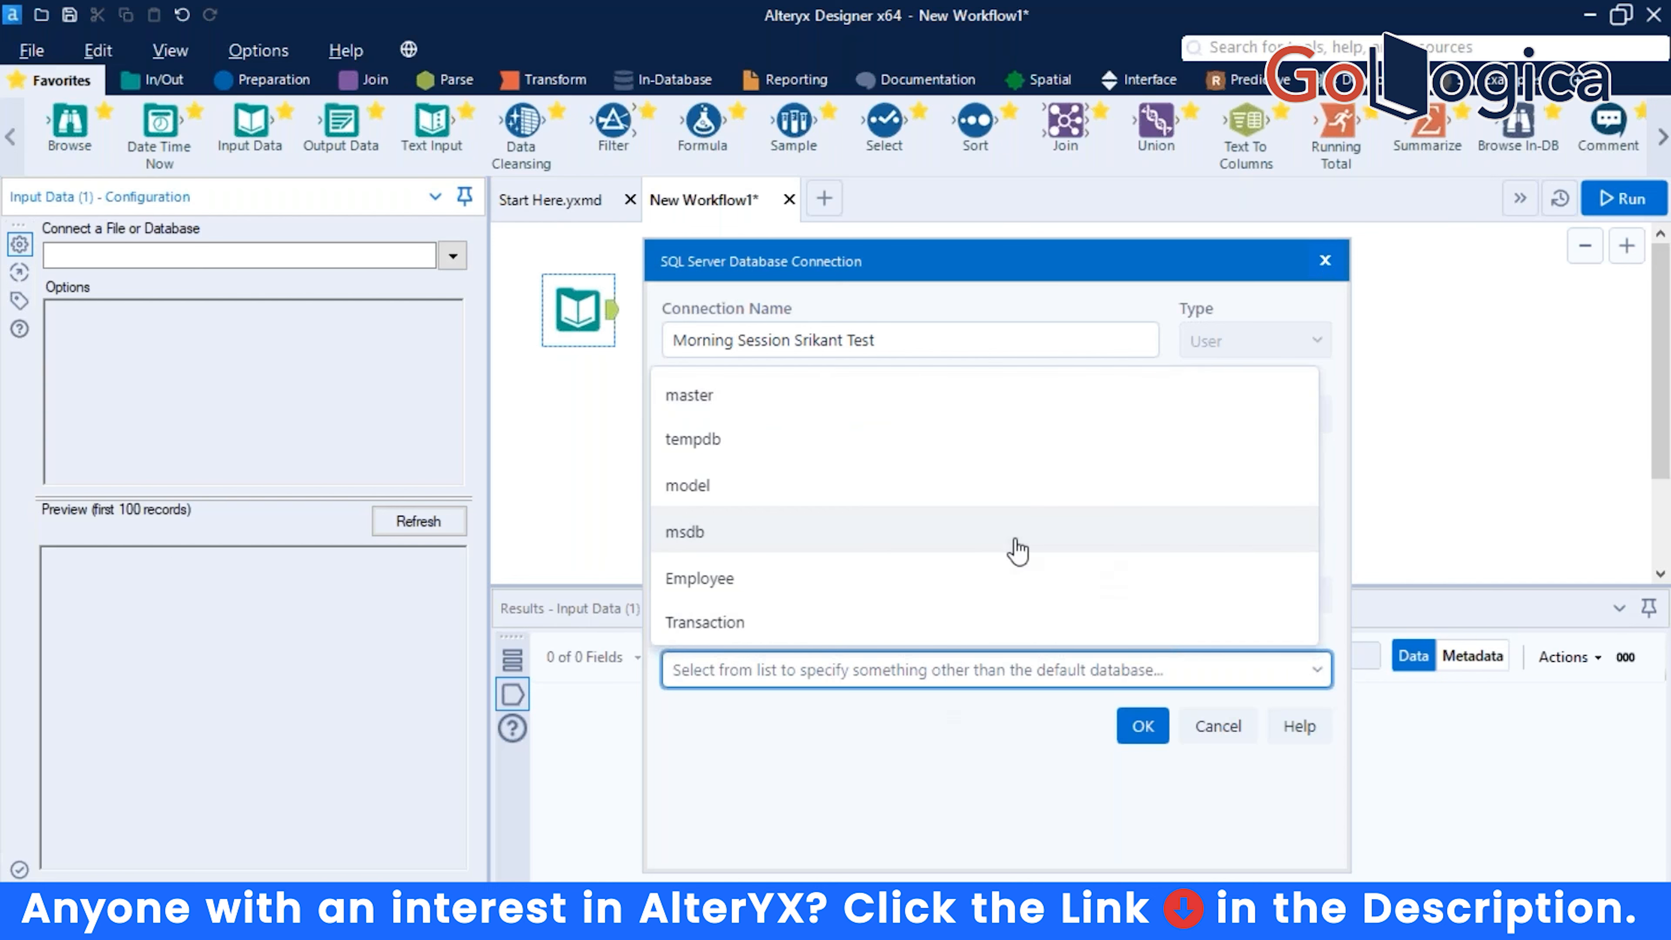
{"action": "left_click", "coordinate": [870, 624]}
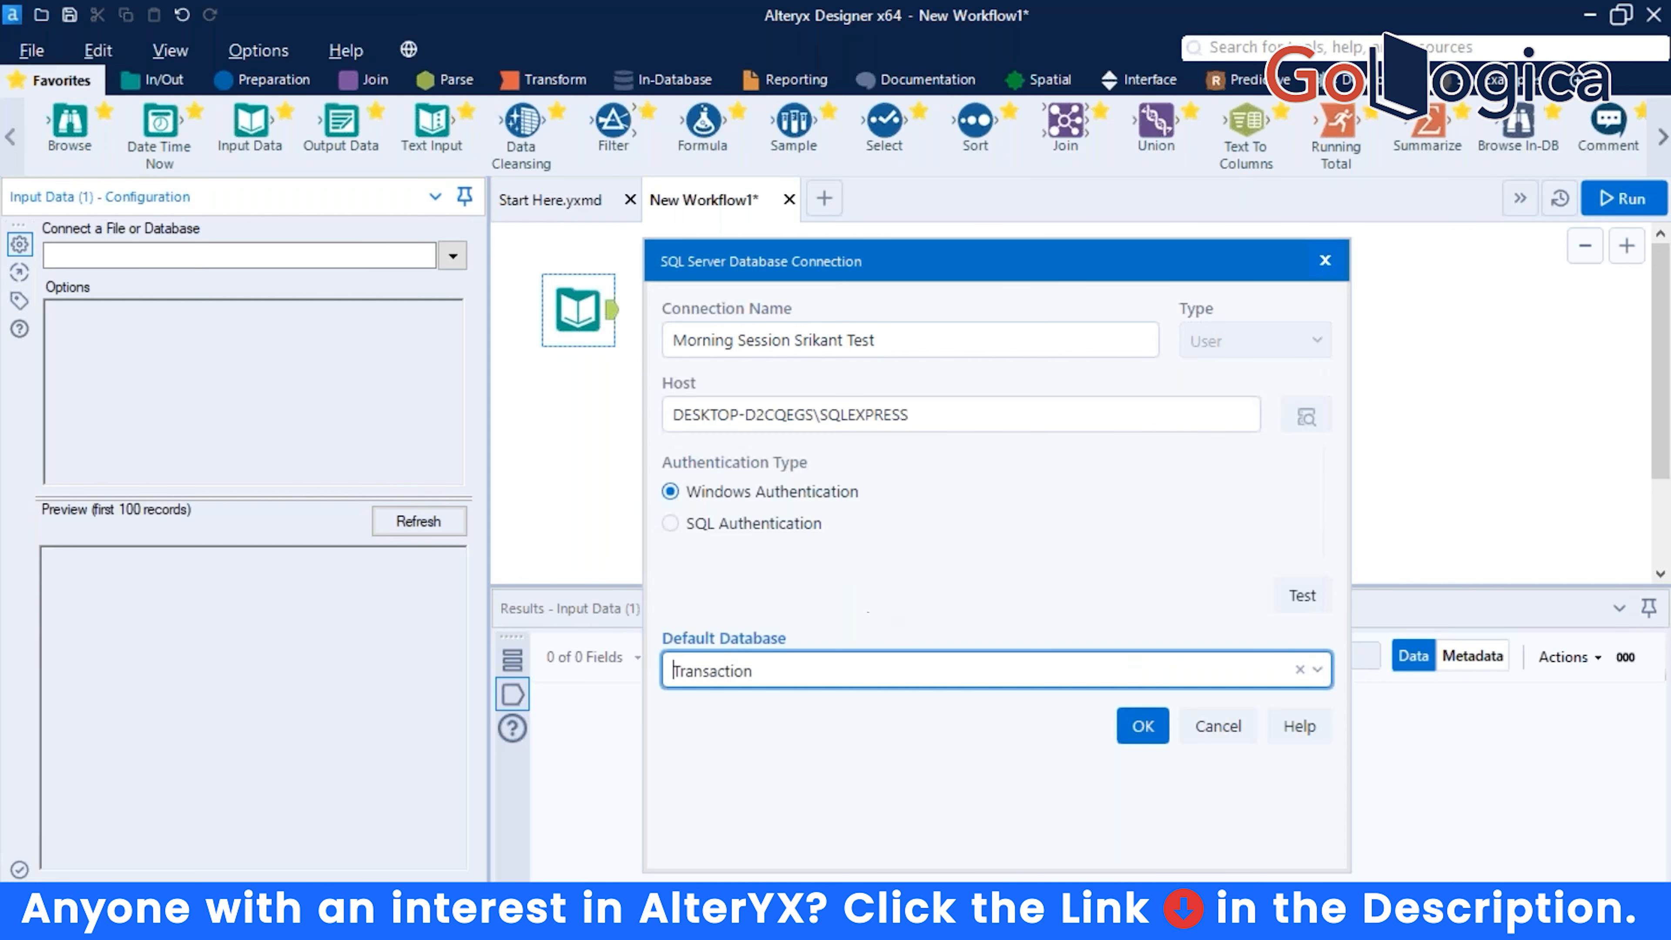
{"action": "left_click", "coordinate": [1139, 727]}
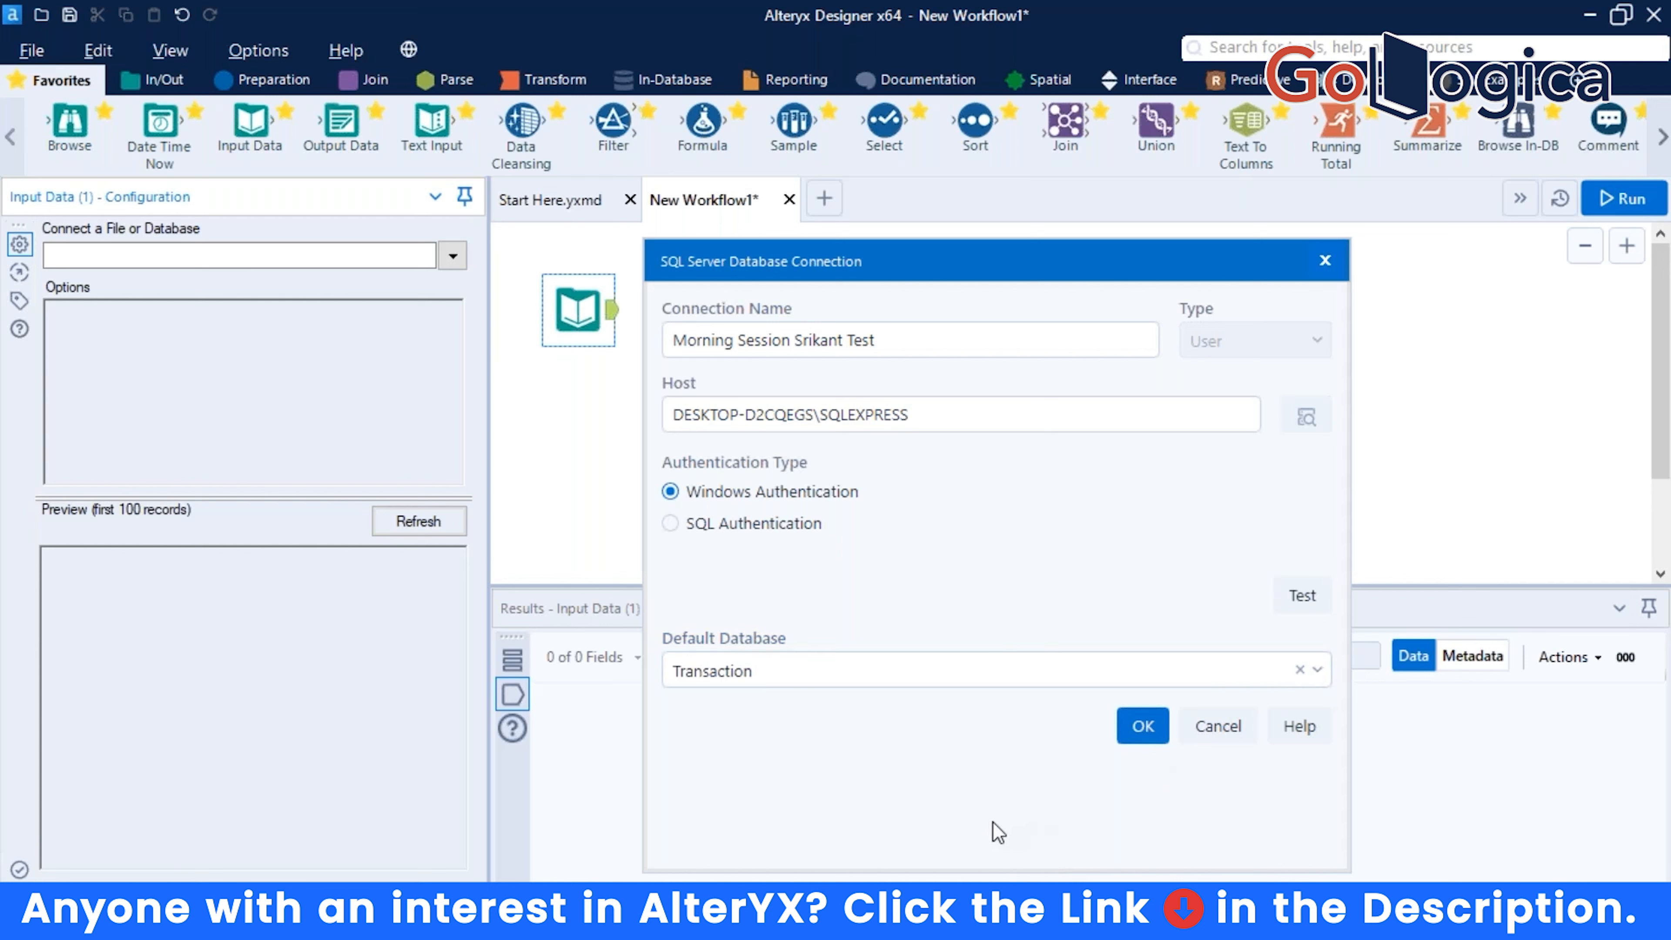
{"action": "left_click", "coordinate": [1140, 732]}
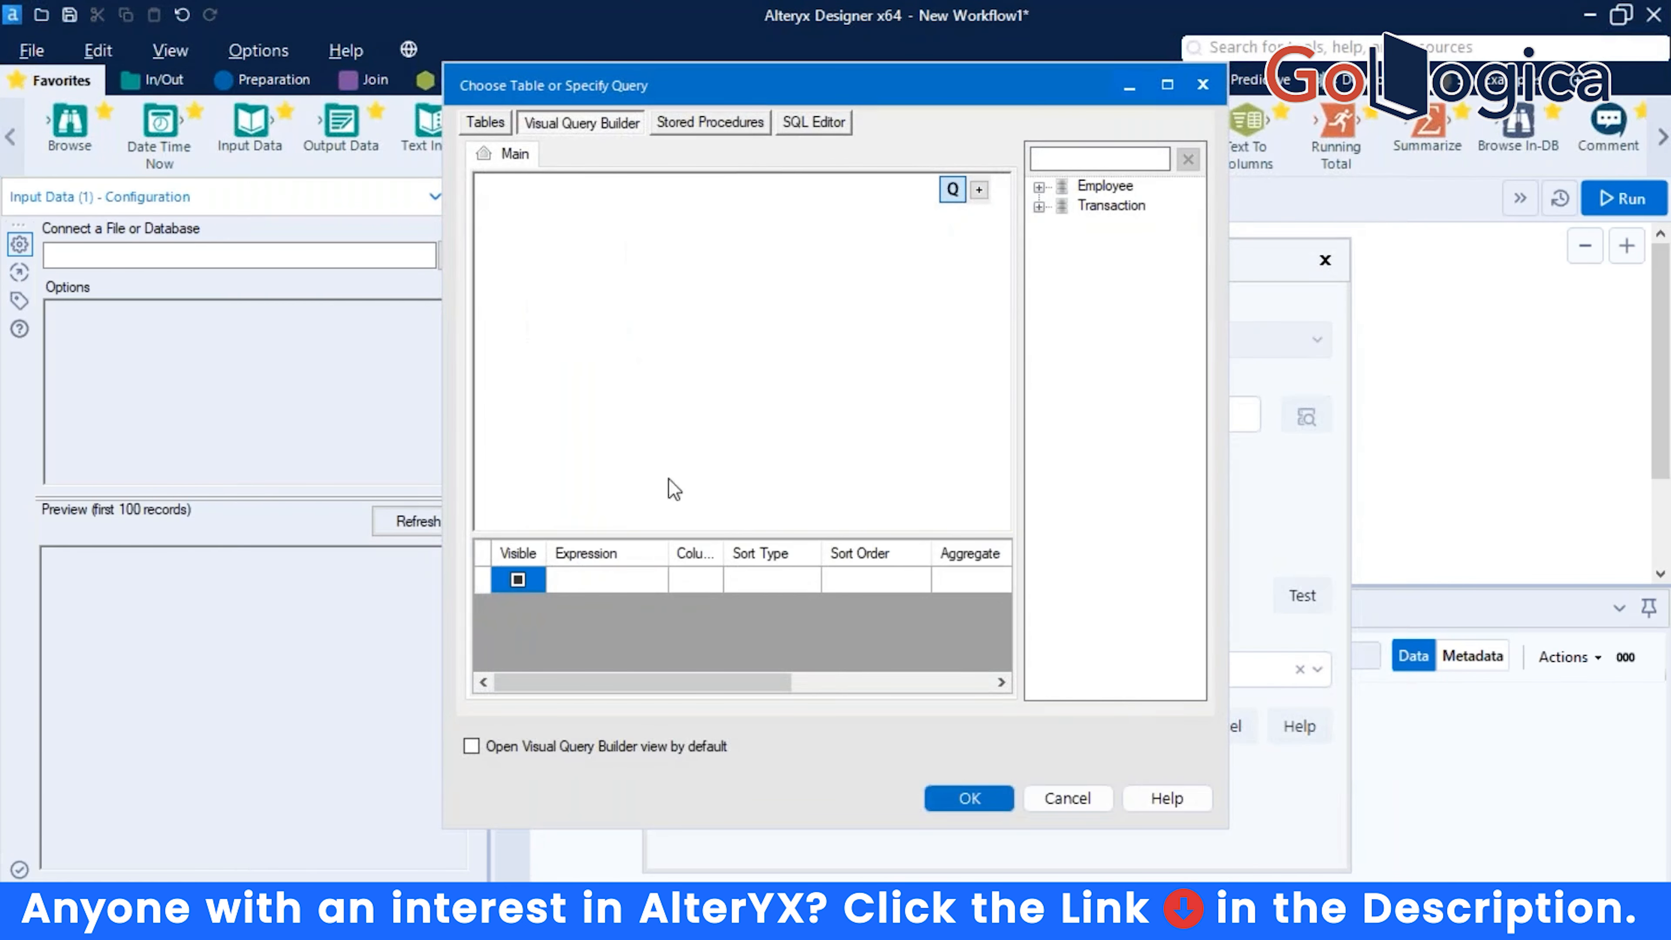
Add the Transactions Data table from the Transaction database's dbo schema to the visual query canvas.
{"action": "left_click", "coordinate": [1082, 184]}
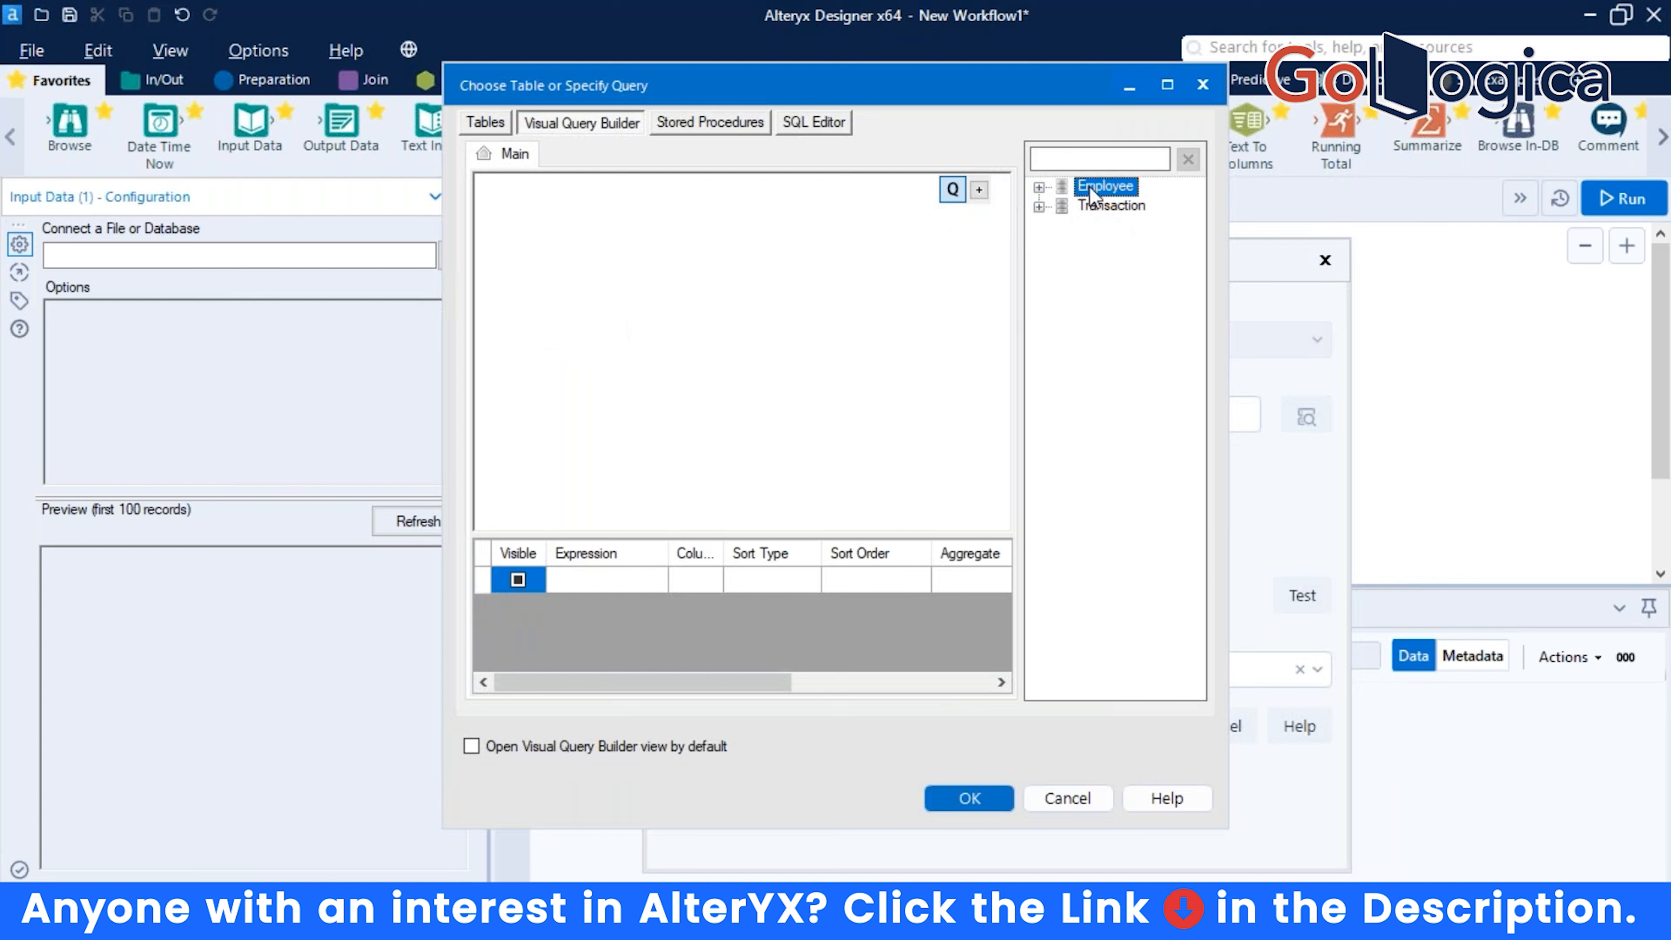
{"action": "left_click", "coordinate": [1097, 209]}
{"action": "left_click_drag", "start_coordinate": [1098, 218], "coordinate": [517, 251]}
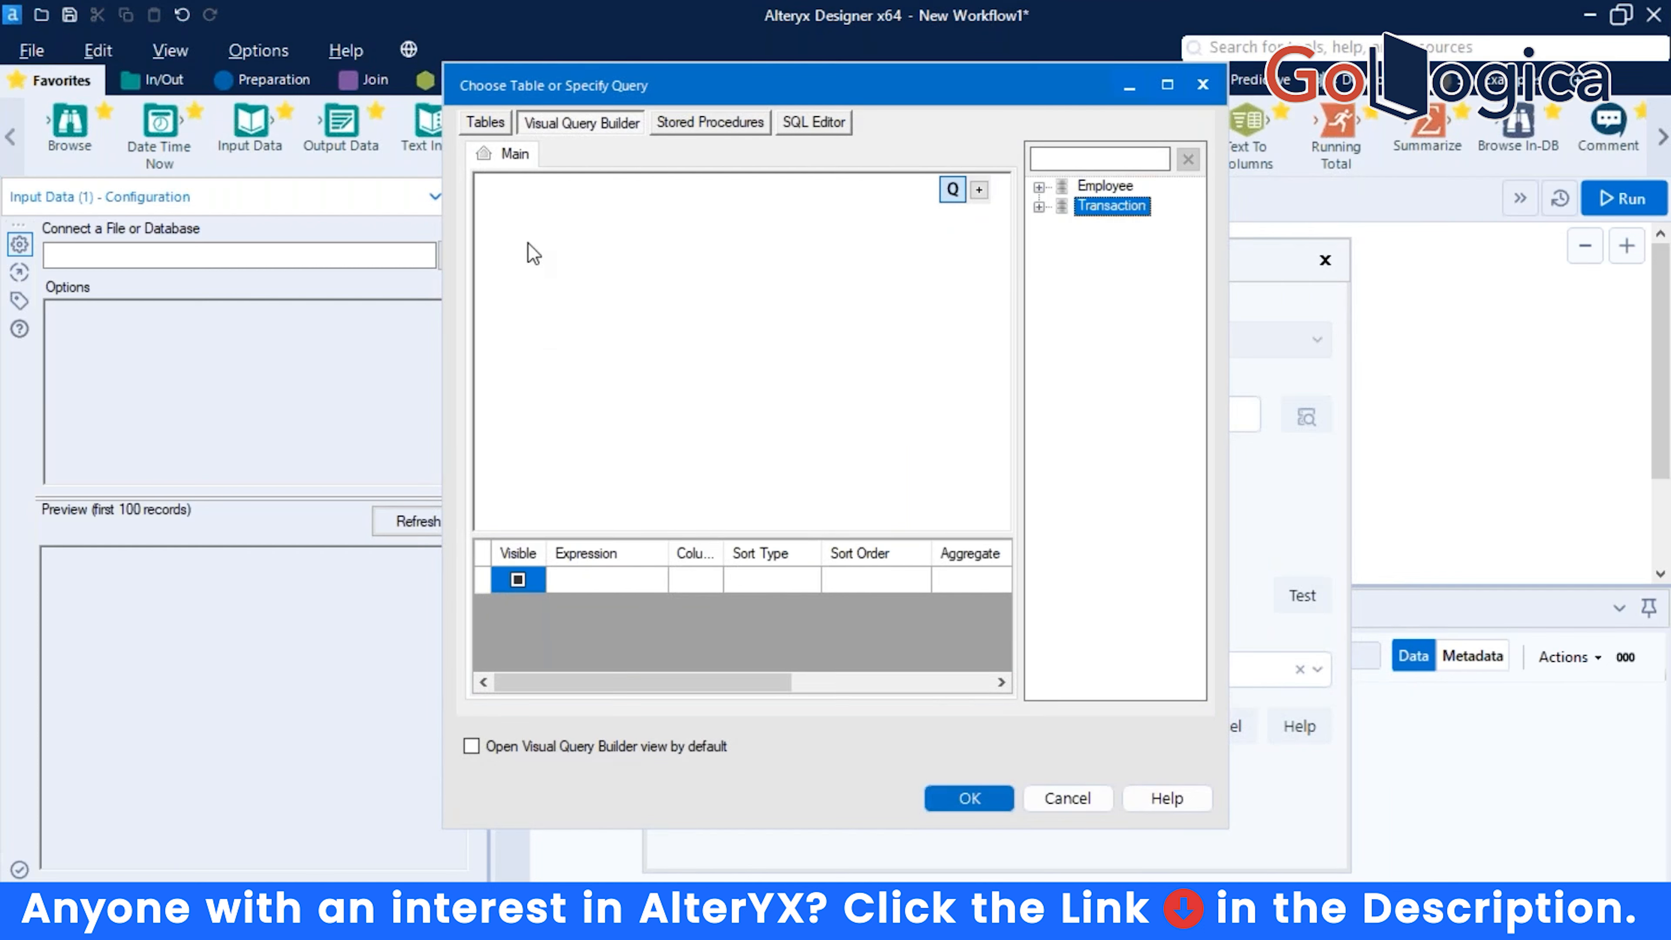
{"action": "left_click", "coordinate": [1039, 206]}
{"action": "left_click_drag", "start_coordinate": [1112, 225], "coordinate": [675, 254]}
{"action": "left_click", "coordinate": [1063, 225]}
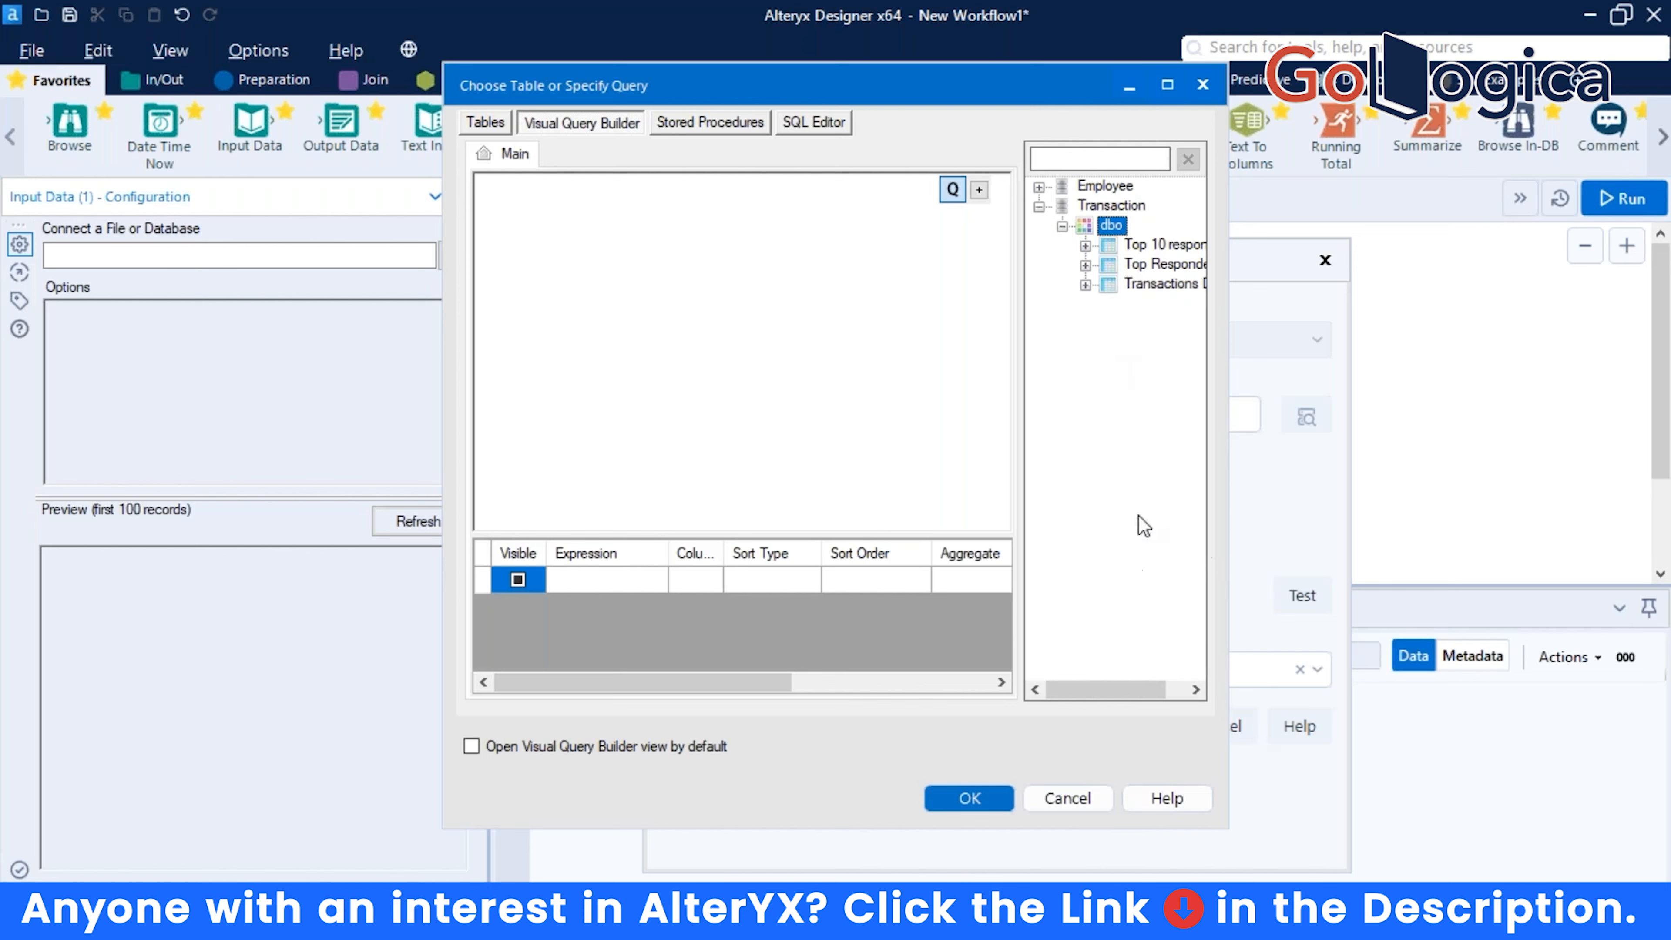
{"action": "left_click_drag", "start_coordinate": [1227, 505], "coordinate": [1285, 490]}
{"action": "left_click_drag", "start_coordinate": [1171, 690], "coordinate": [1219, 692]}
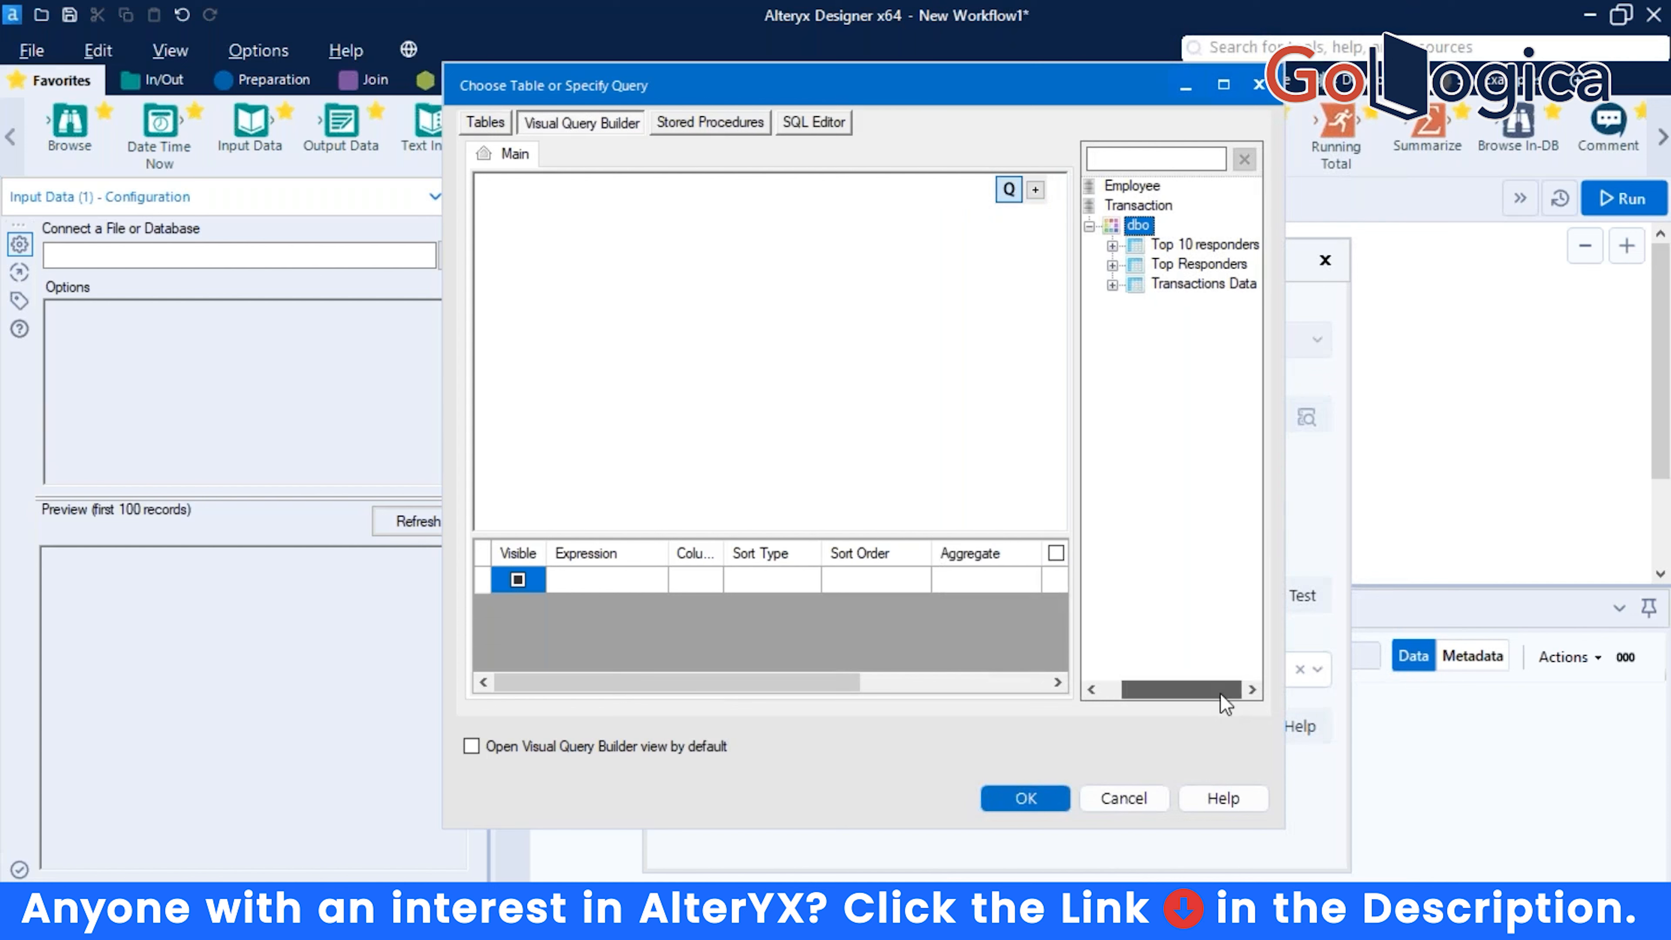
{"action": "left_click_drag", "start_coordinate": [1209, 284], "coordinate": [734, 289]}
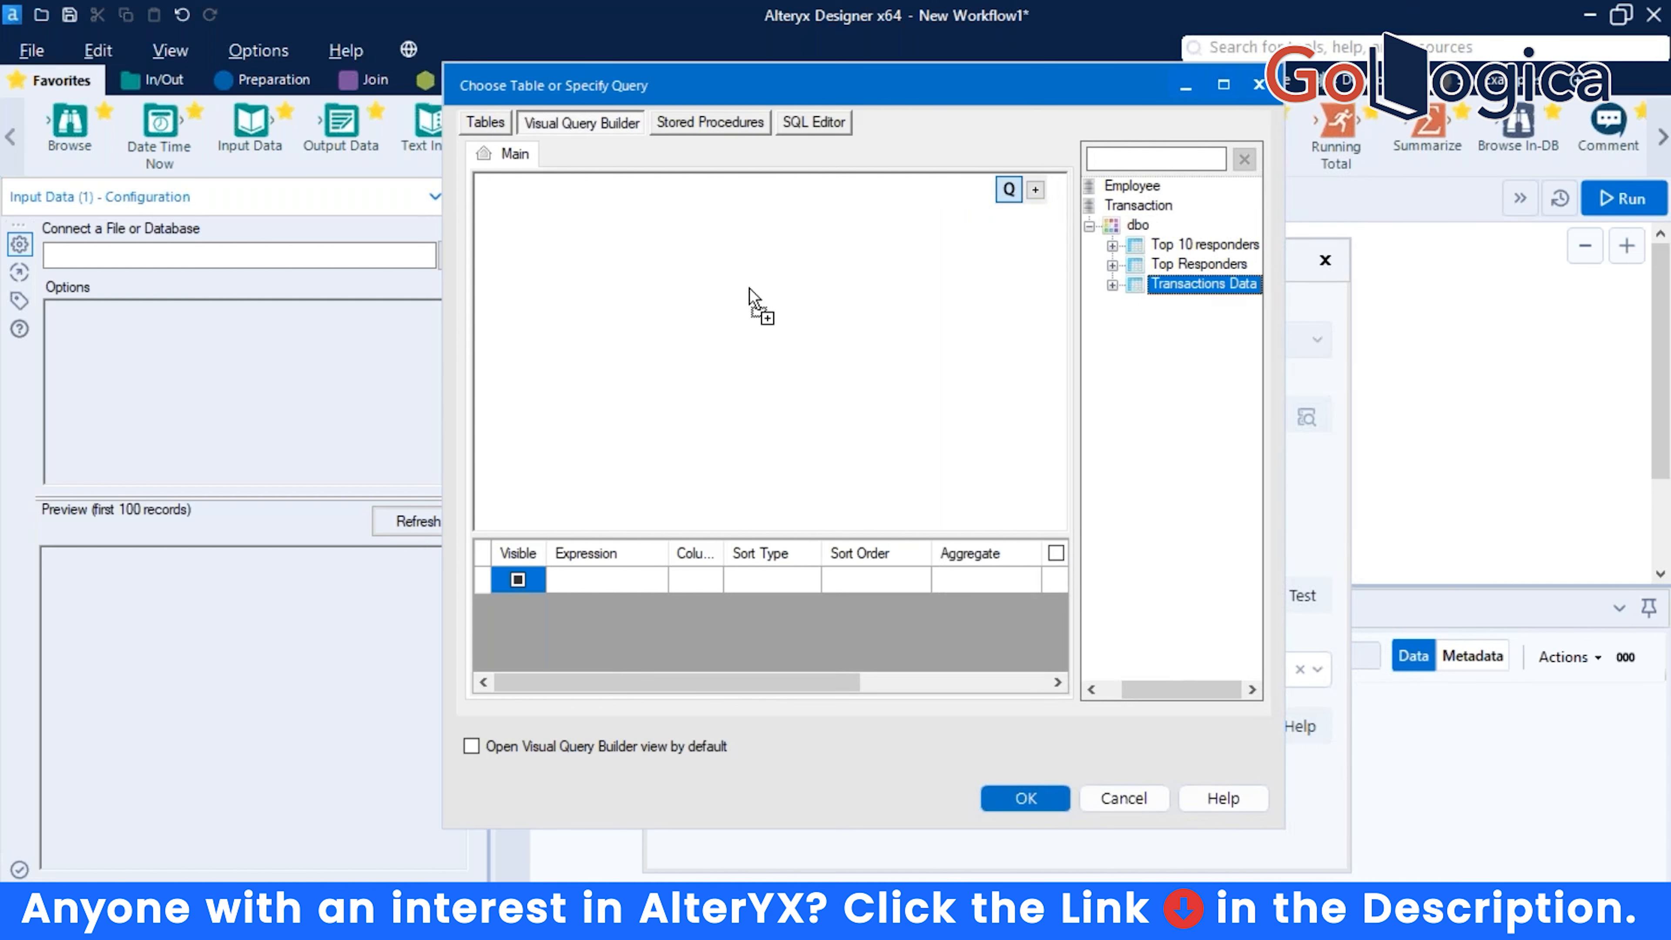
Include every individual column of the Transactions Data table in the query, from ID through Order_ID.
{"action": "left_click", "coordinate": [555, 263]}
{"action": "left_click", "coordinate": [554, 282]}
{"action": "left_click", "coordinate": [554, 301]}
{"action": "left_click", "coordinate": [555, 319]}
{"action": "left_click", "coordinate": [555, 337]}
{"action": "left_click", "coordinate": [554, 356]}
{"action": "left_click", "coordinate": [555, 374]}
{"action": "left_click", "coordinate": [554, 393]}
{"action": "left_click", "coordinate": [555, 411]}
{"action": "left_click", "coordinate": [554, 429]}
{"action": "left_click", "coordinate": [555, 448]}
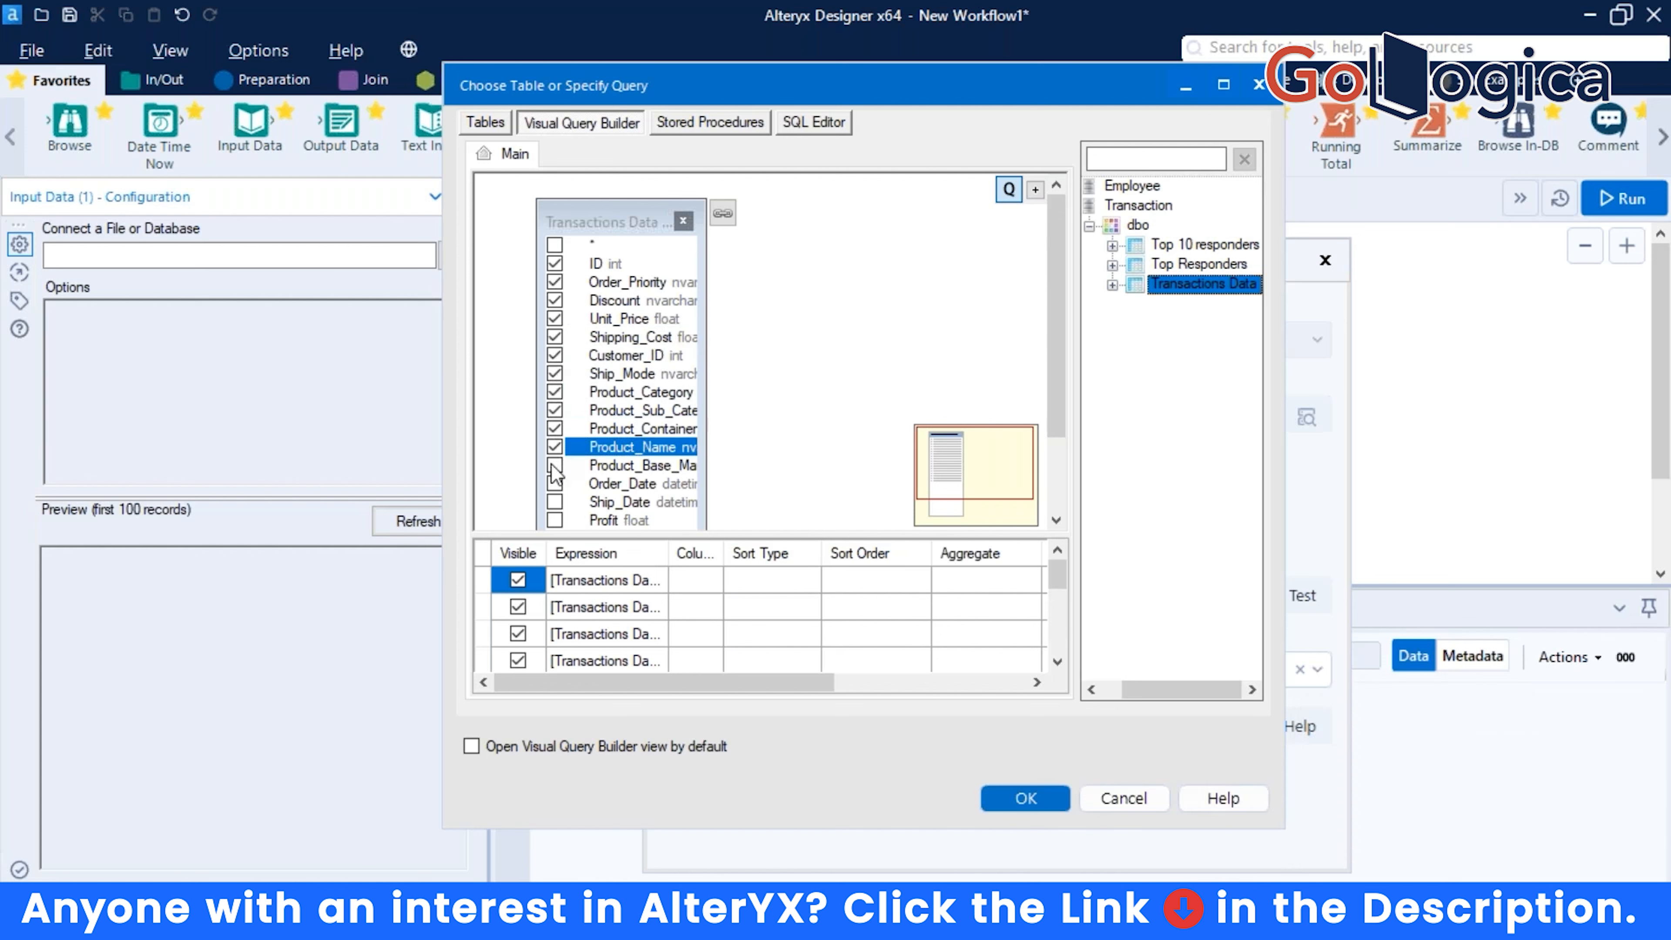
{"action": "left_click", "coordinate": [555, 466]}
{"action": "left_click", "coordinate": [555, 484]}
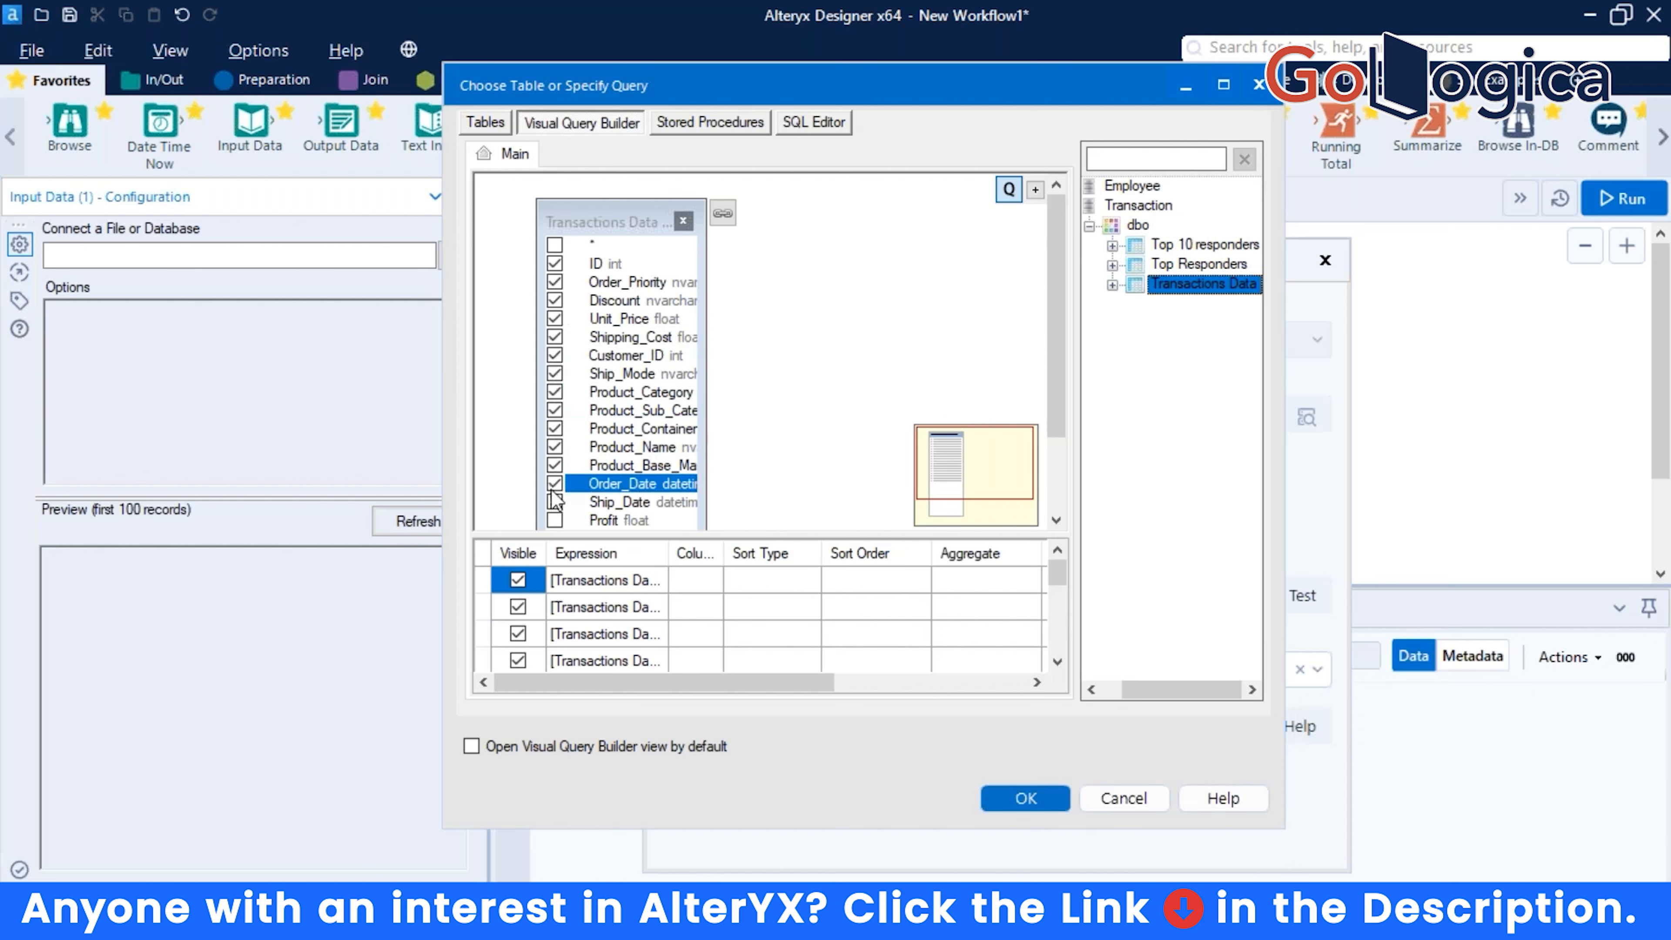
{"action": "left_click", "coordinate": [555, 502]}
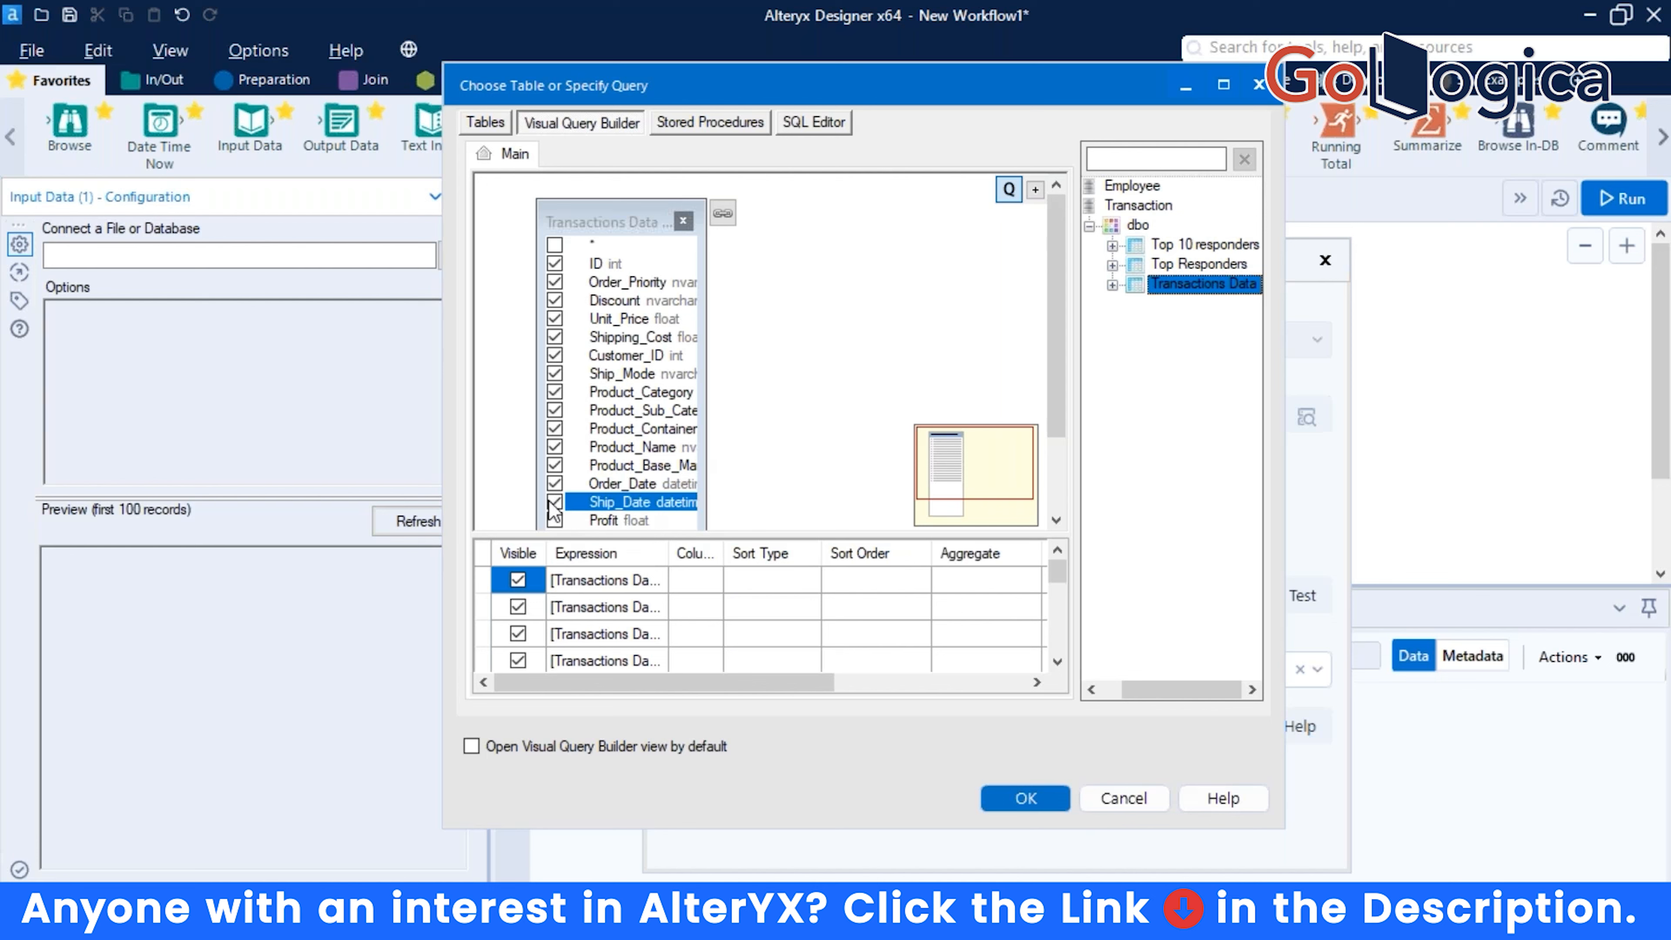
{"action": "scroll", "coordinate": [506, 493], "scroll_direction": "down", "scroll_amount": 3}
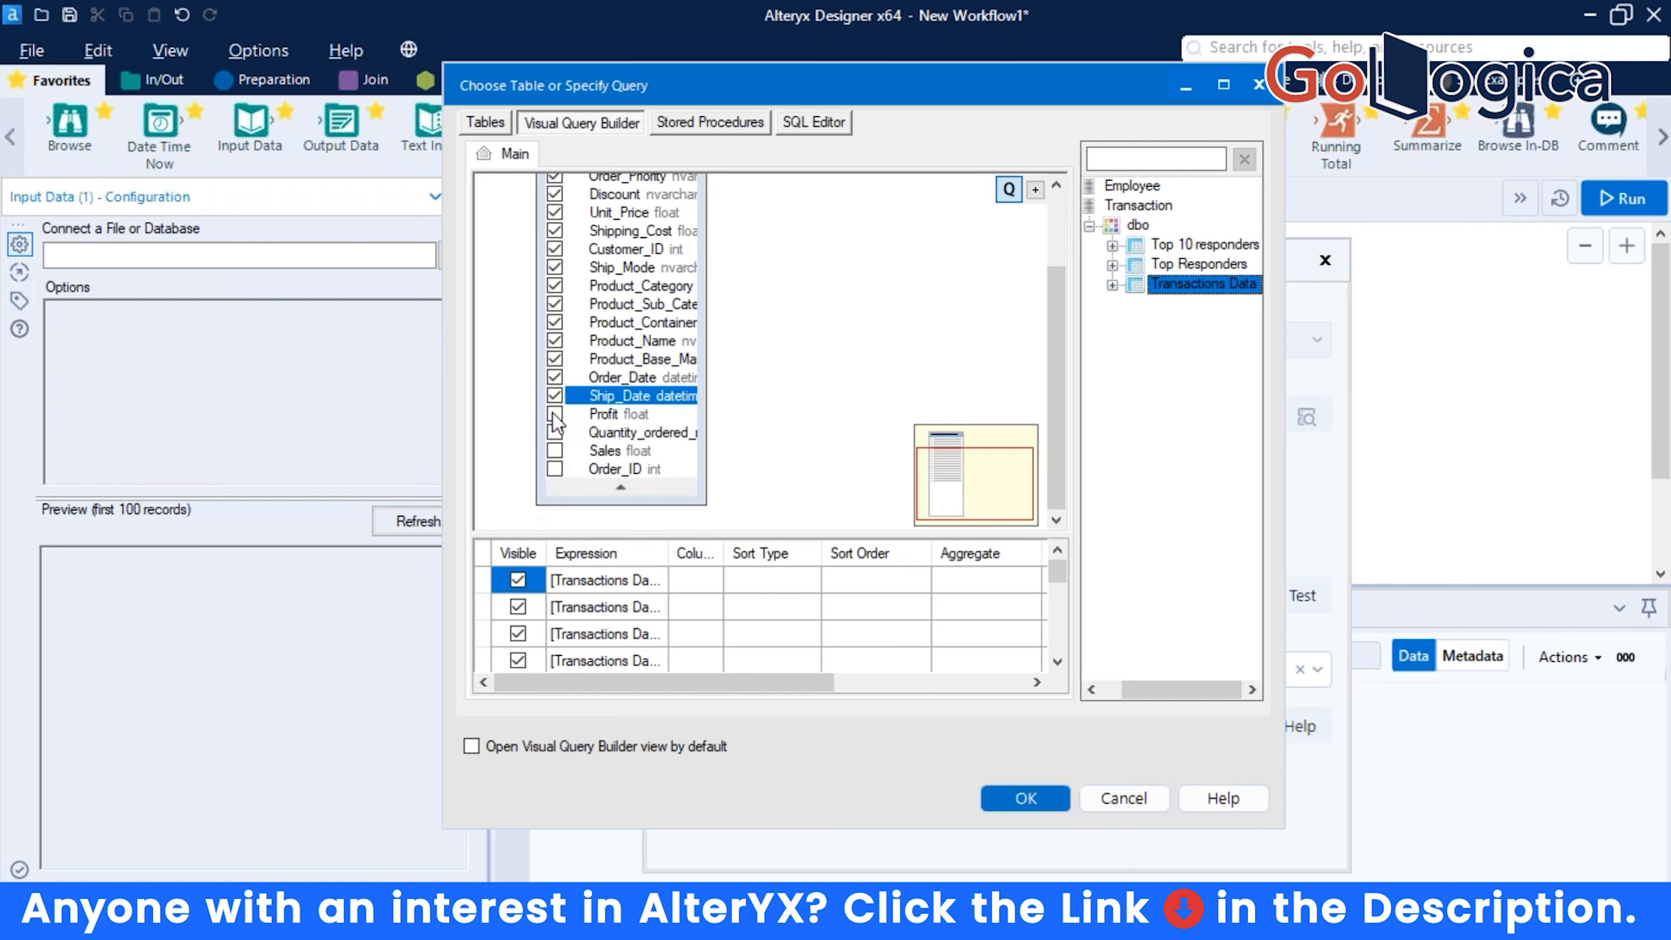
{"action": "left_click", "coordinate": [555, 415]}
{"action": "left_click", "coordinate": [555, 432]}
{"action": "left_click", "coordinate": [554, 450]}
{"action": "left_click", "coordinate": [554, 469]}
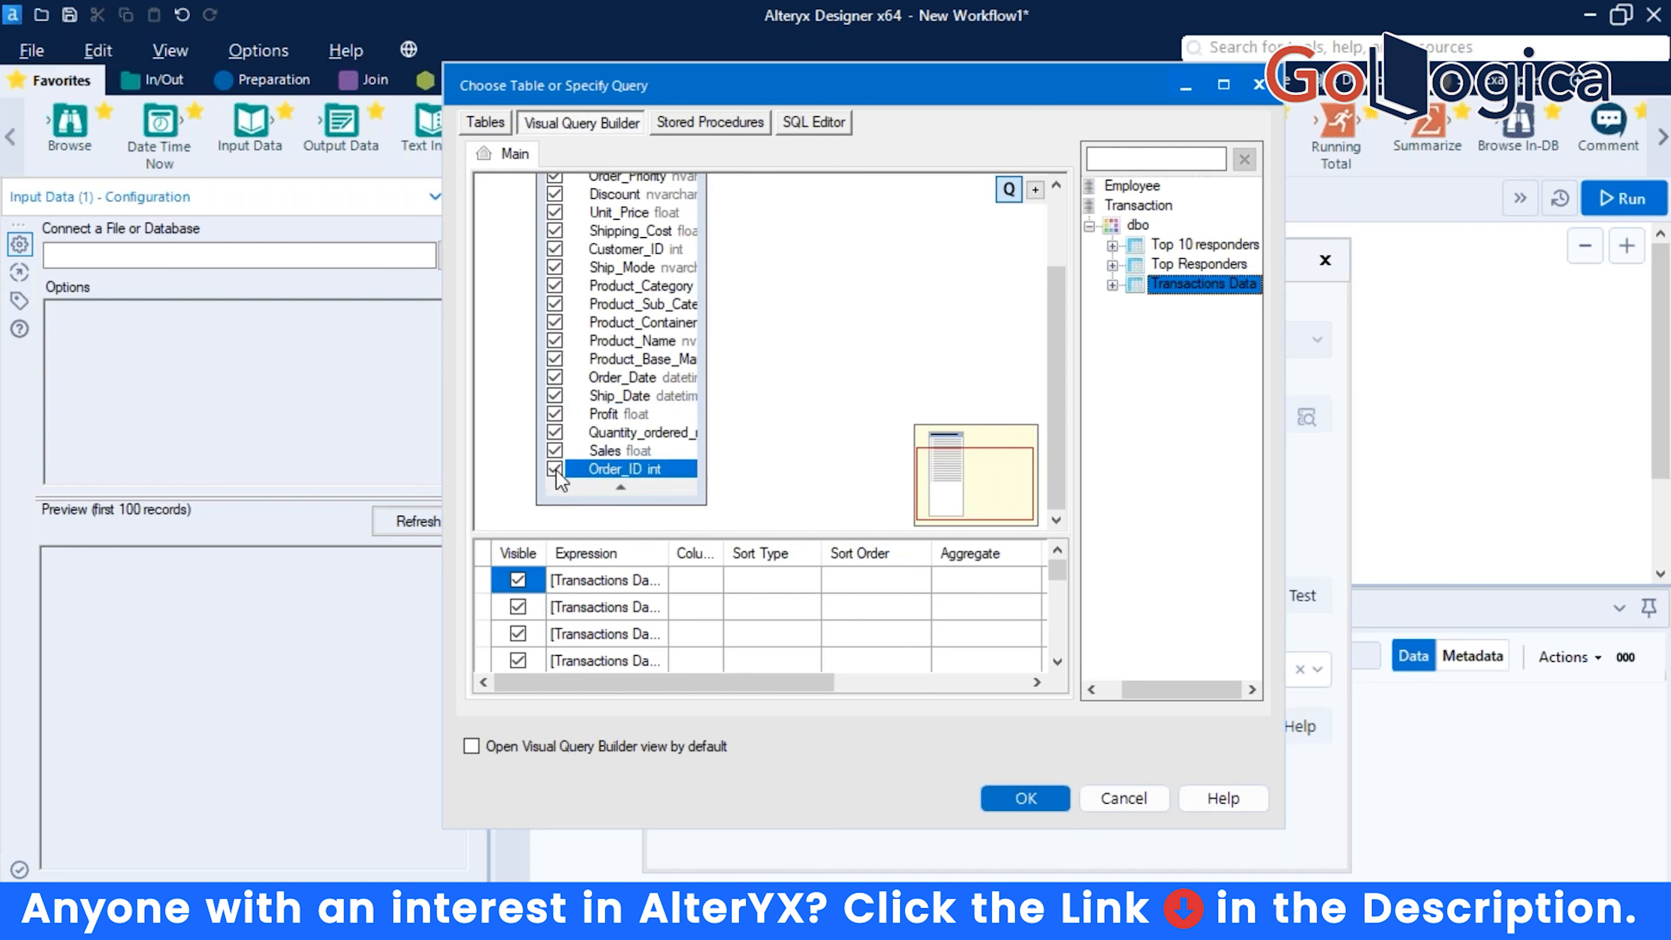
Examine the columns chosen from Transactions Data, the list of available tables and the stored procedures.
{"action": "scroll", "coordinate": [656, 380], "scroll_direction": "up", "scroll_amount": 3}
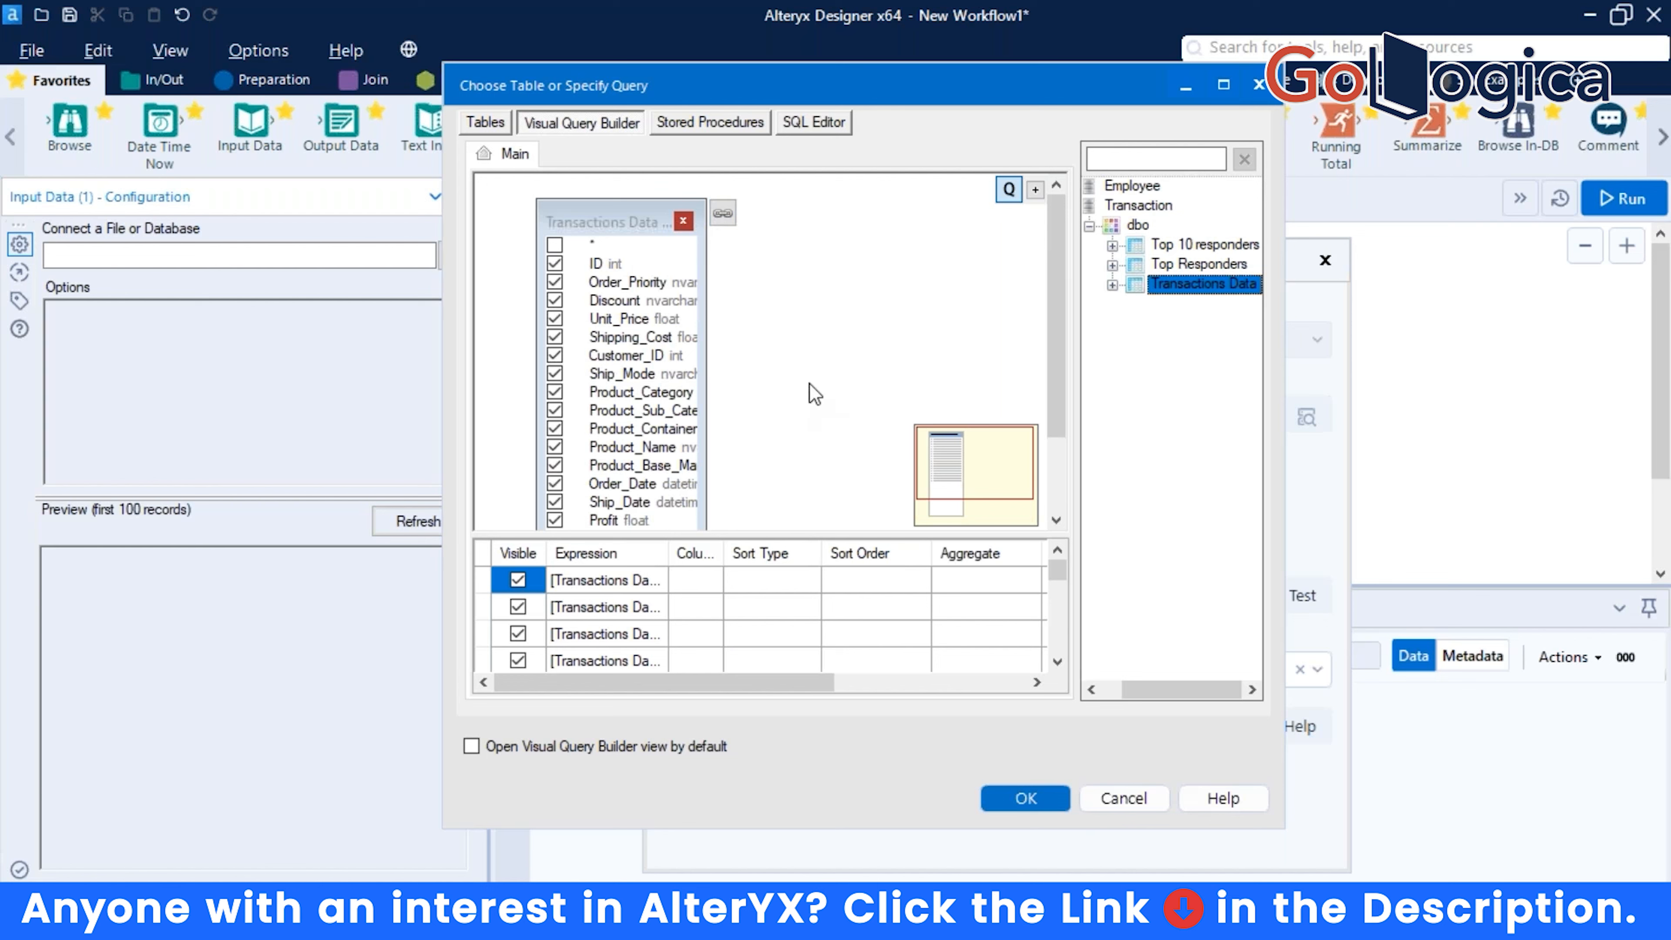
{"action": "scroll", "coordinate": [814, 394], "scroll_direction": "down", "scroll_amount": 3}
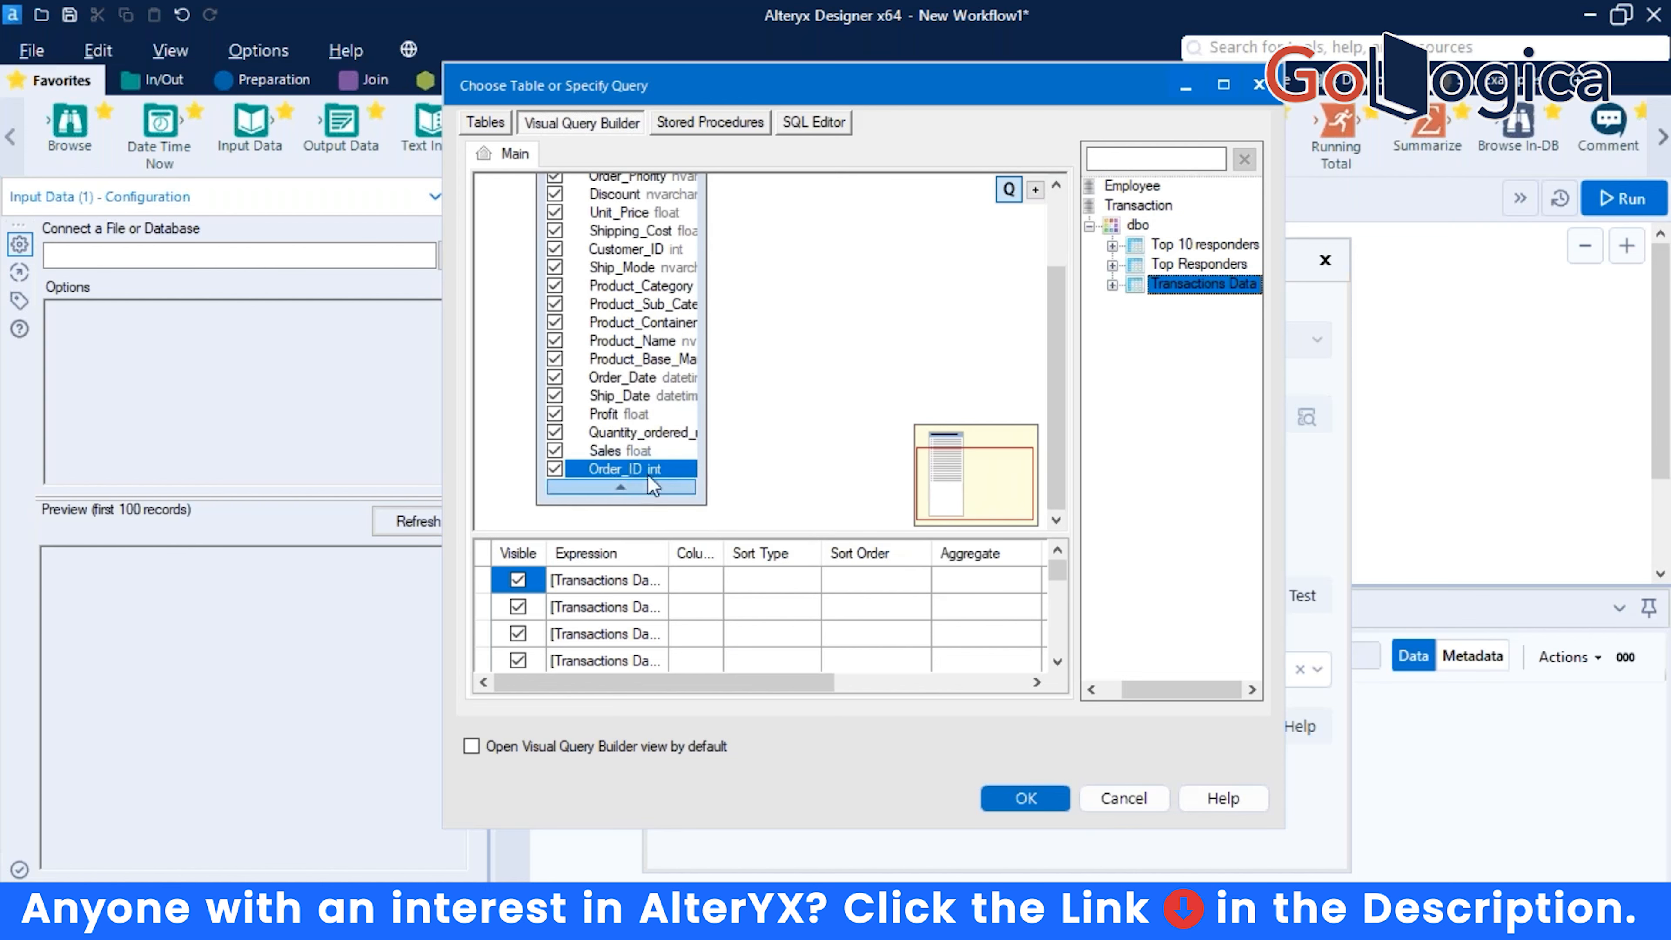
{"action": "scroll", "coordinate": [807, 450], "scroll_direction": "up", "scroll_amount": 3}
{"action": "scroll", "coordinate": [812, 447], "scroll_direction": "down", "scroll_amount": 3}
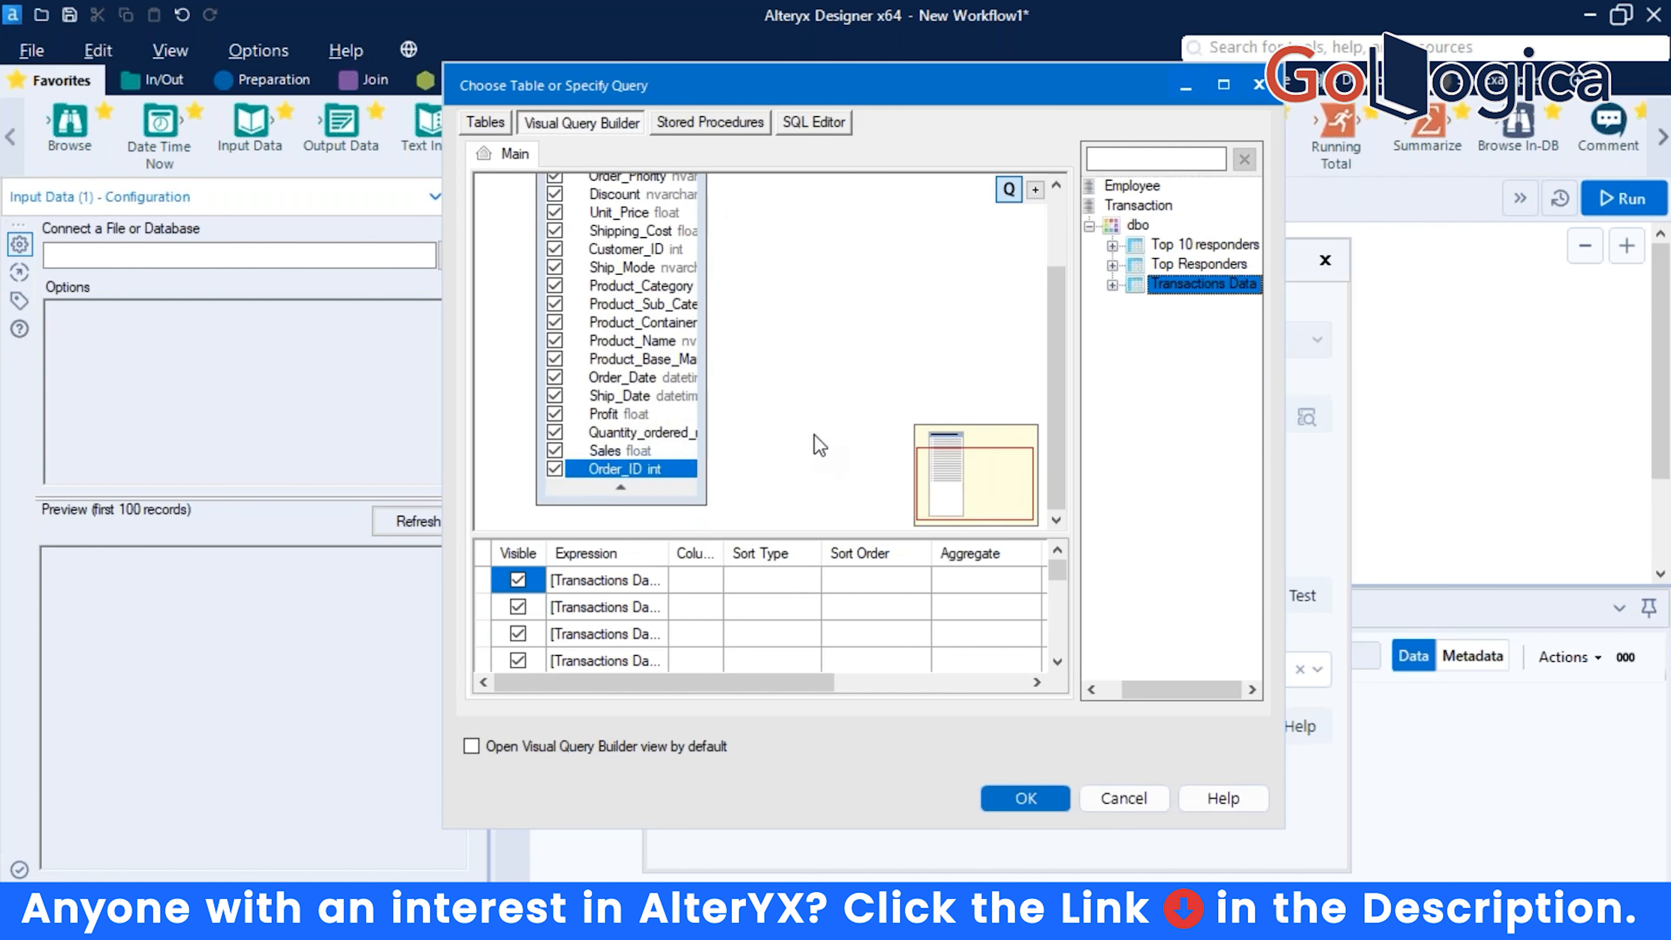
{"action": "left_click", "coordinate": [621, 485]}
{"action": "left_click", "coordinate": [630, 245]}
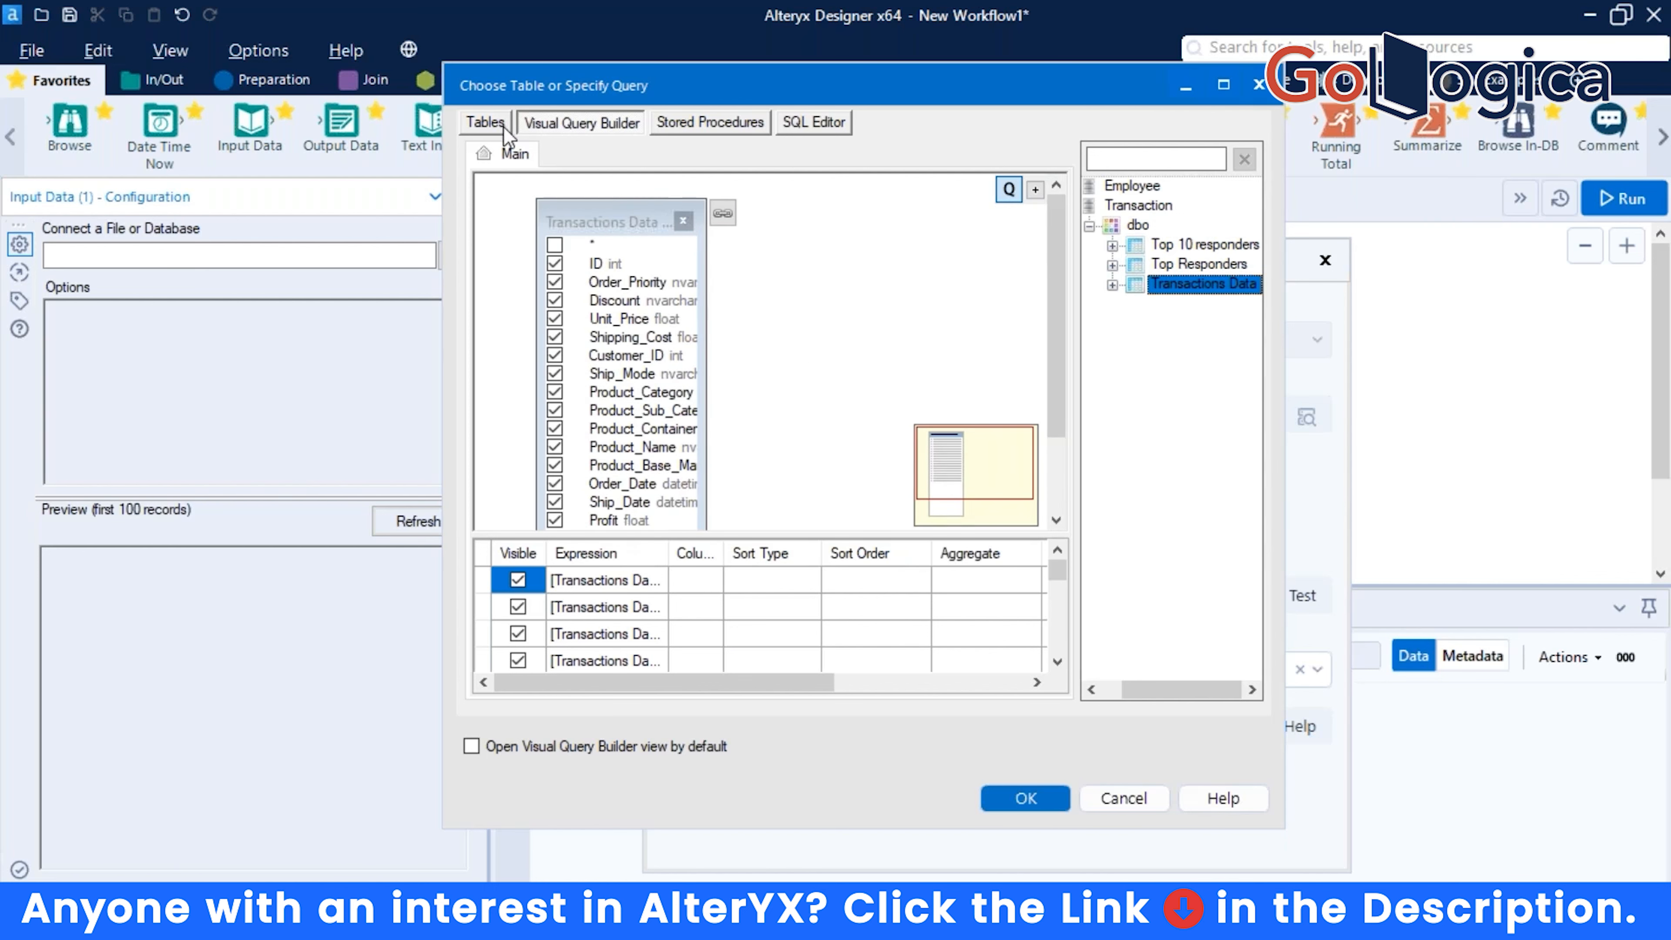
{"action": "left_click", "coordinate": [485, 123]}
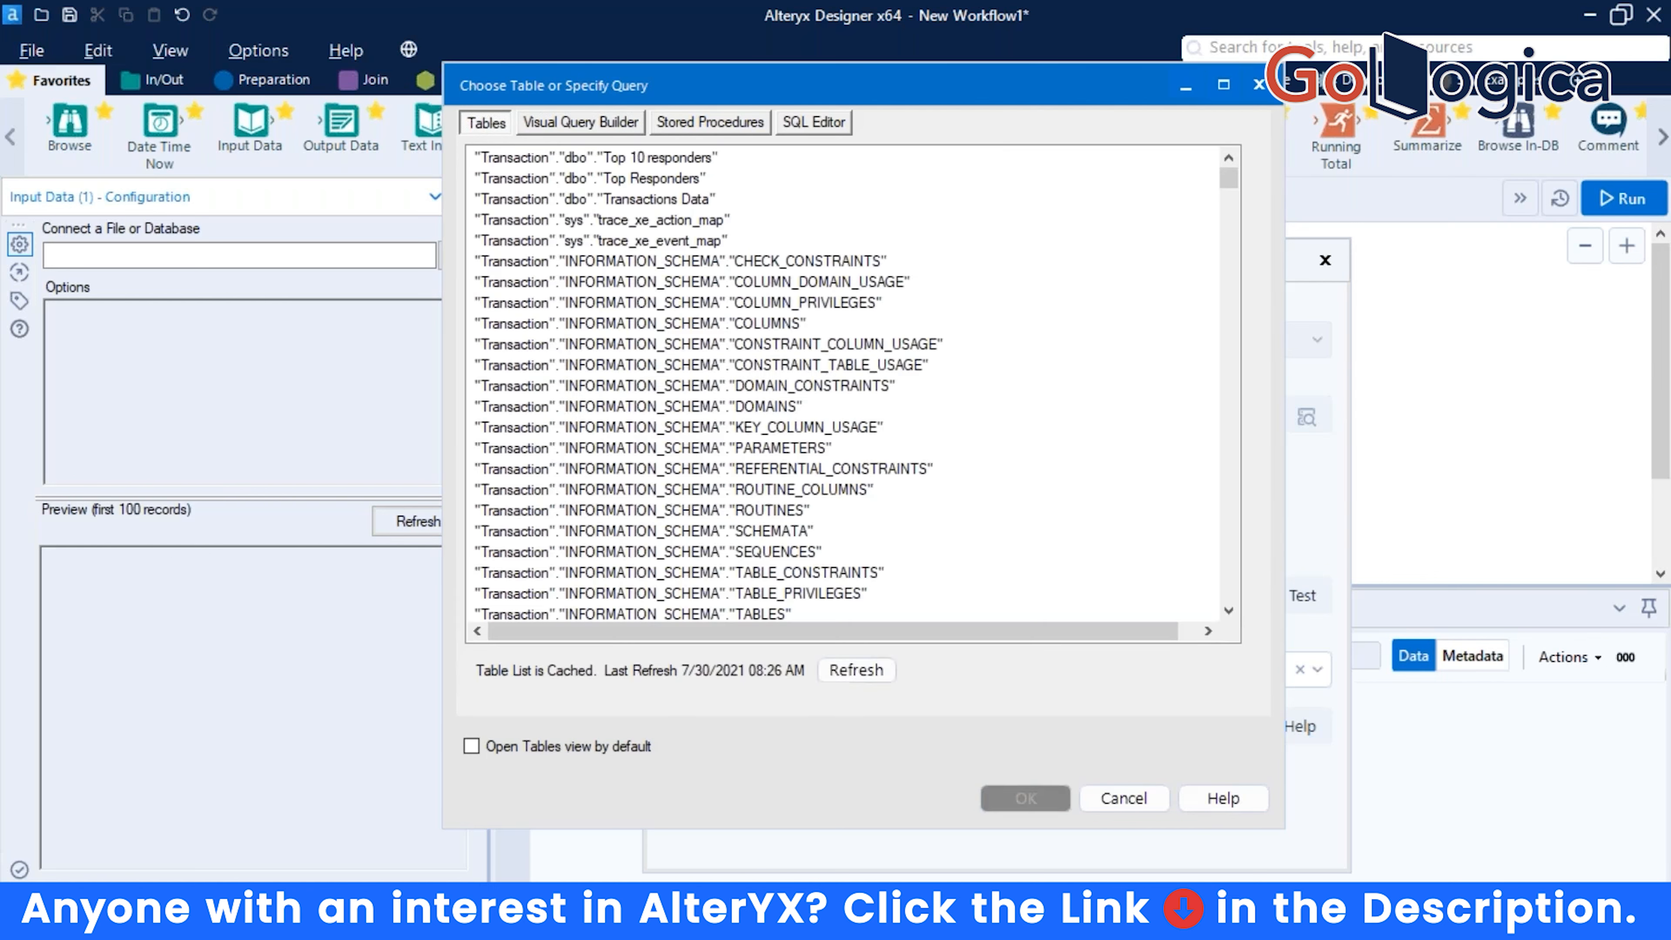
{"action": "left_click", "coordinate": [580, 123]}
{"action": "left_click", "coordinate": [711, 123]}
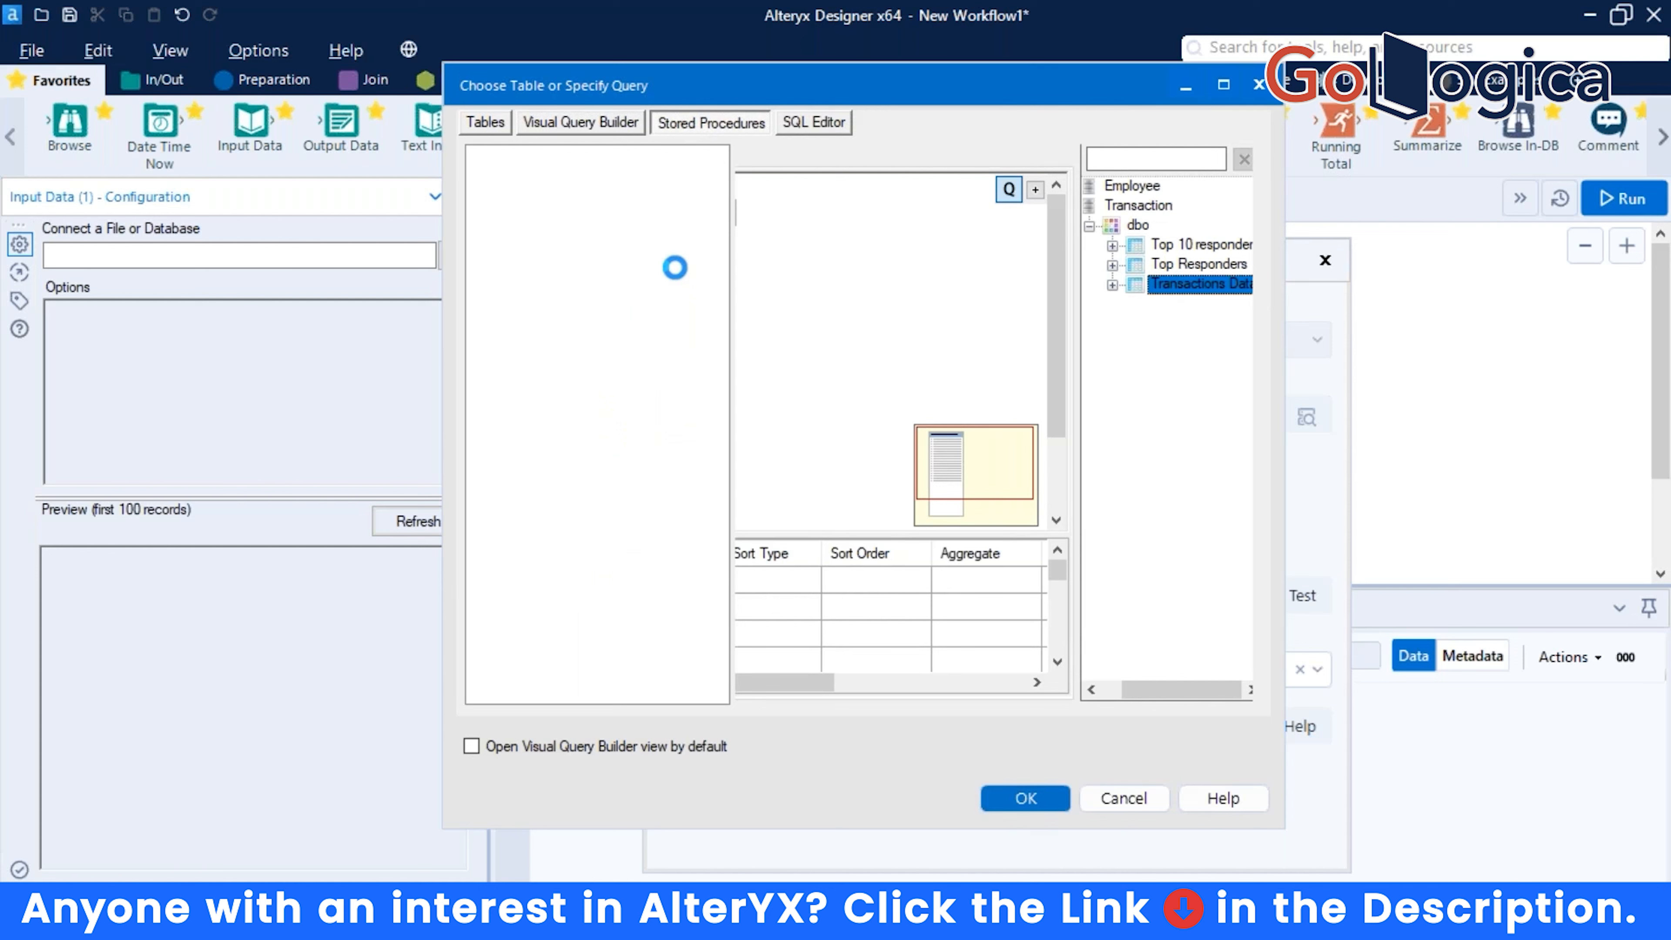
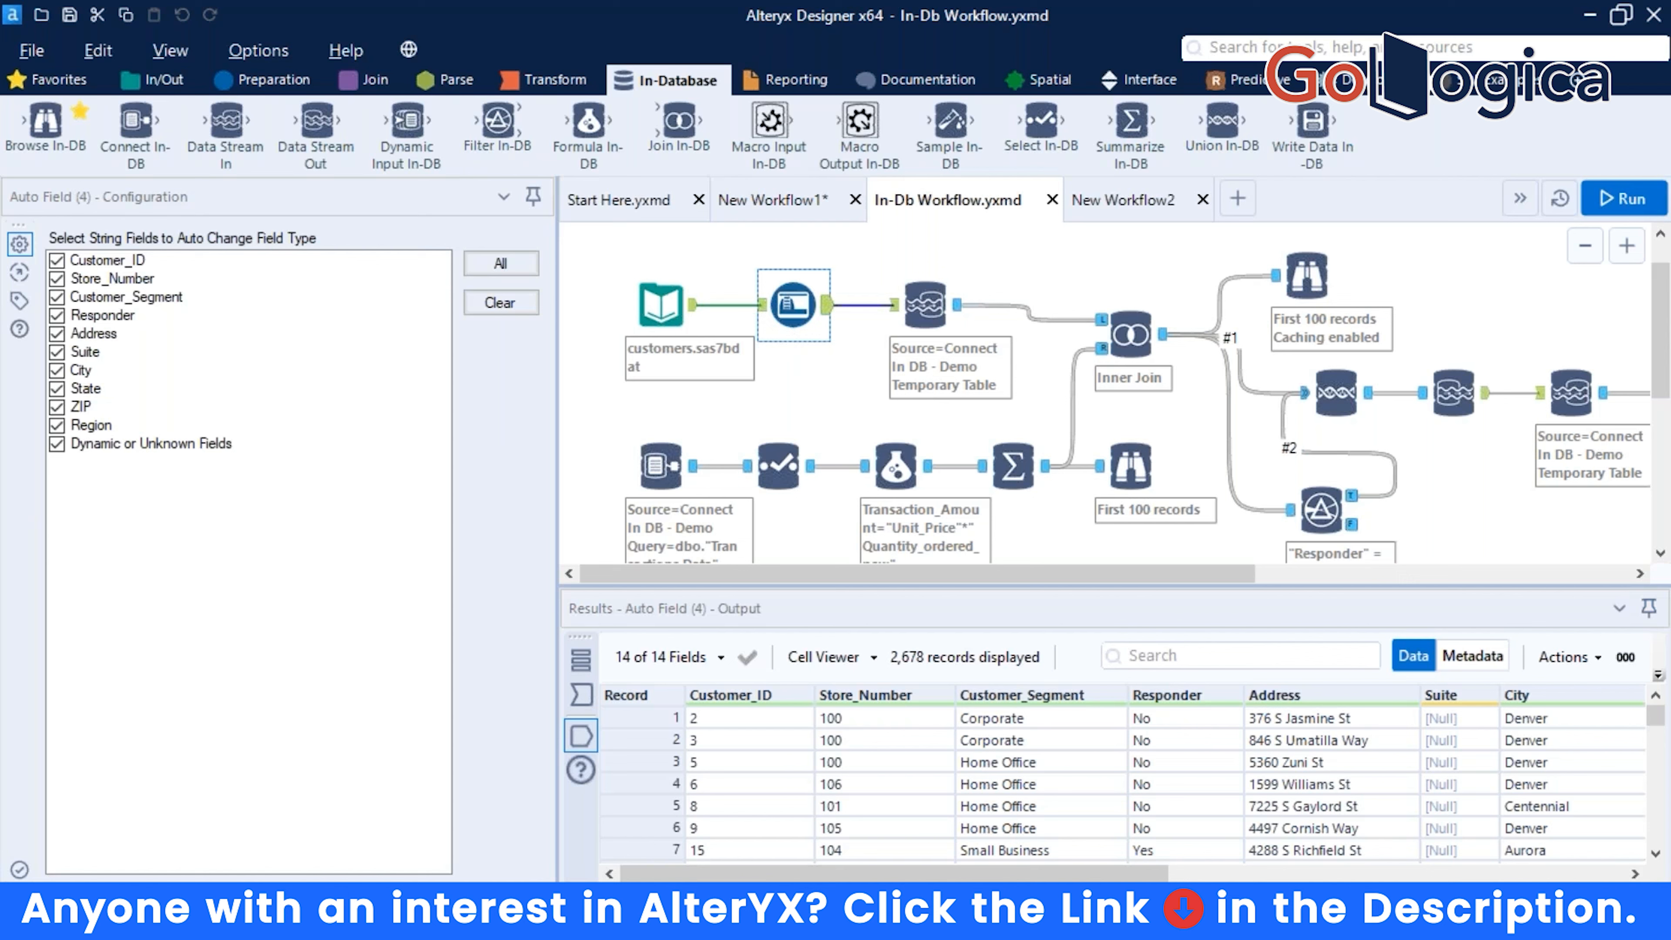
Open the In-DB connection manager for the Data Stream In tool that follows the Auto Field tool.
{"action": "scroll", "coordinate": [845, 413], "scroll_direction": "down", "scroll_amount": 1}
{"action": "left_click", "coordinate": [914, 256]}
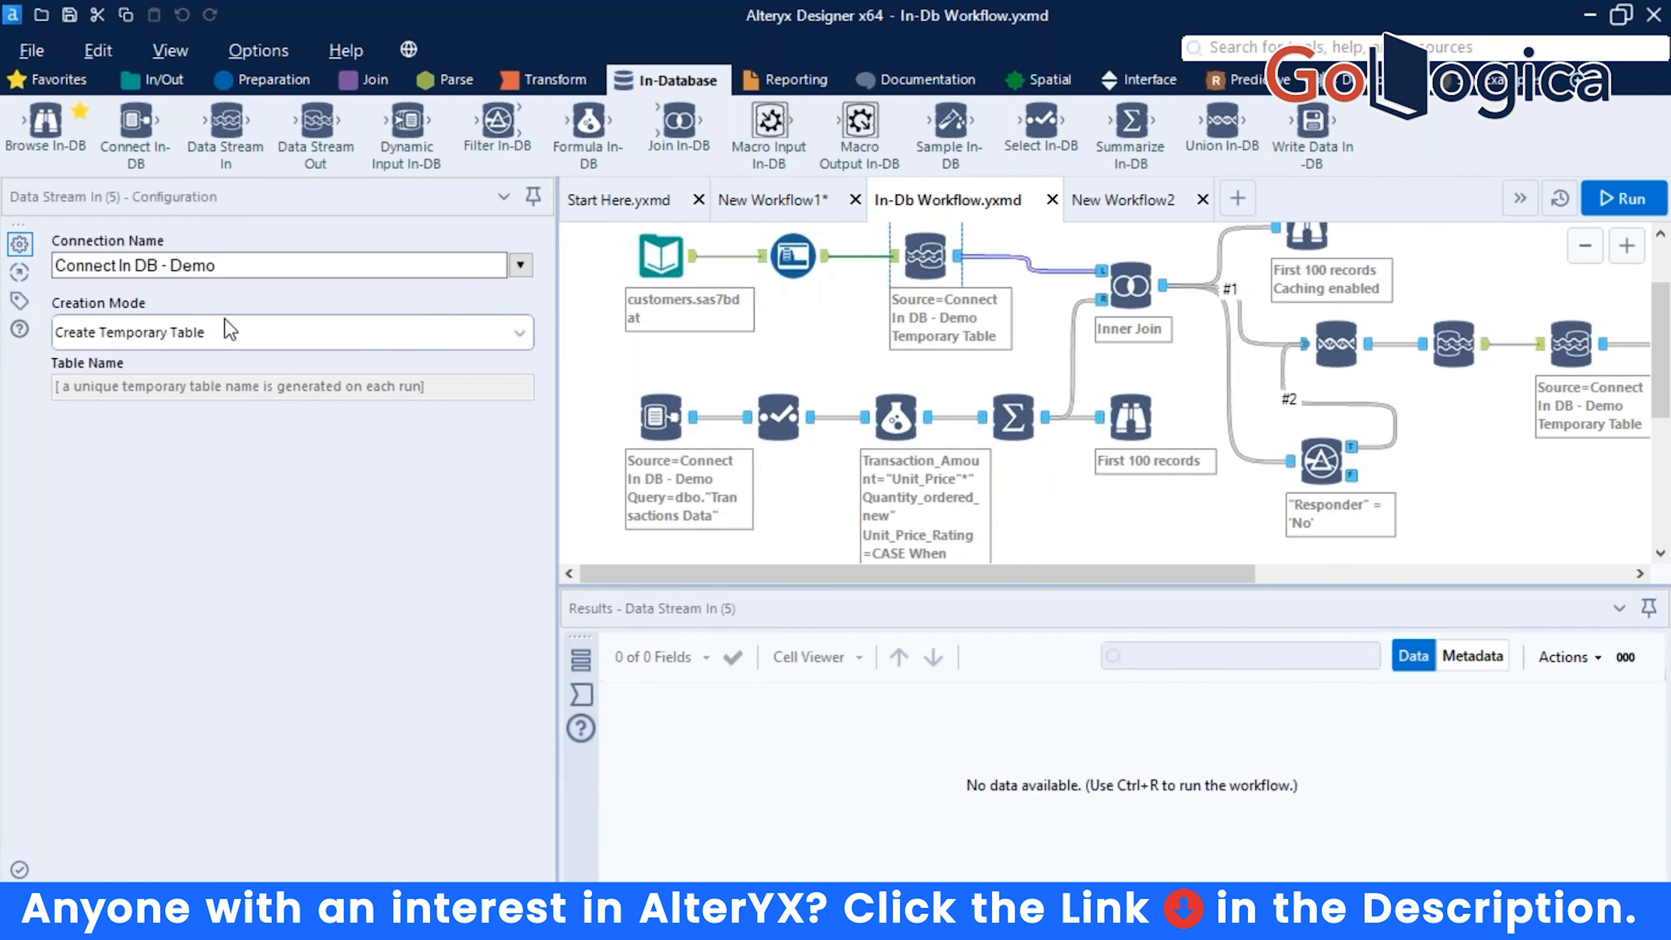
{"action": "left_click", "coordinate": [674, 275]}
{"action": "left_click", "coordinate": [914, 269]}
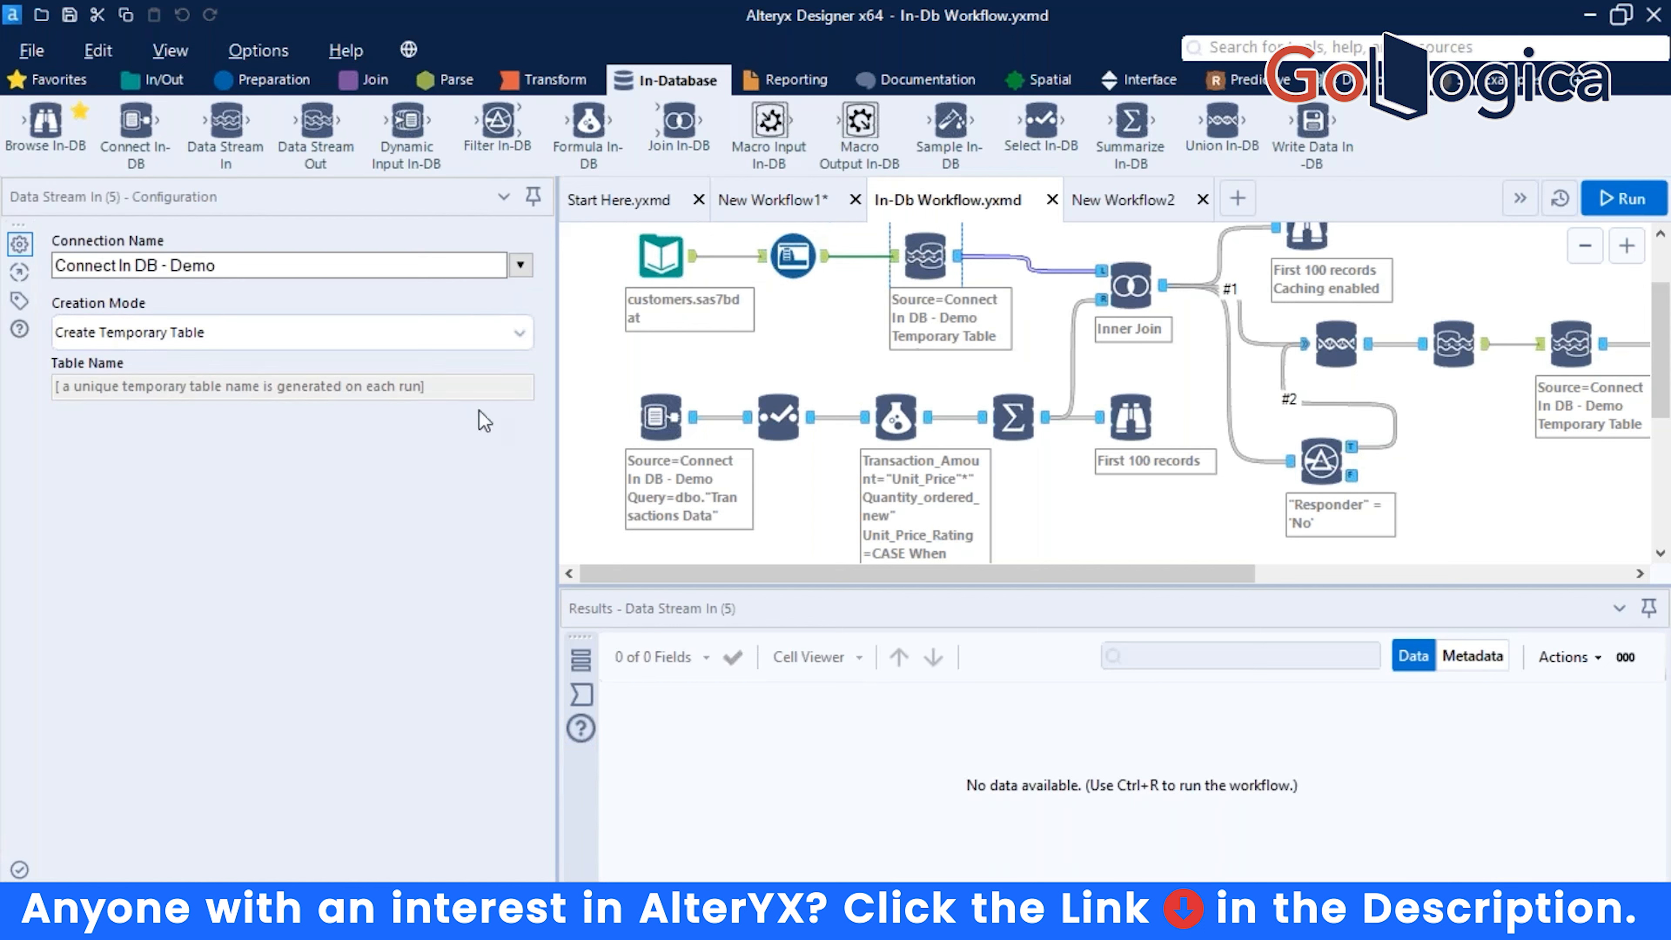
{"action": "left_click", "coordinate": [521, 264]}
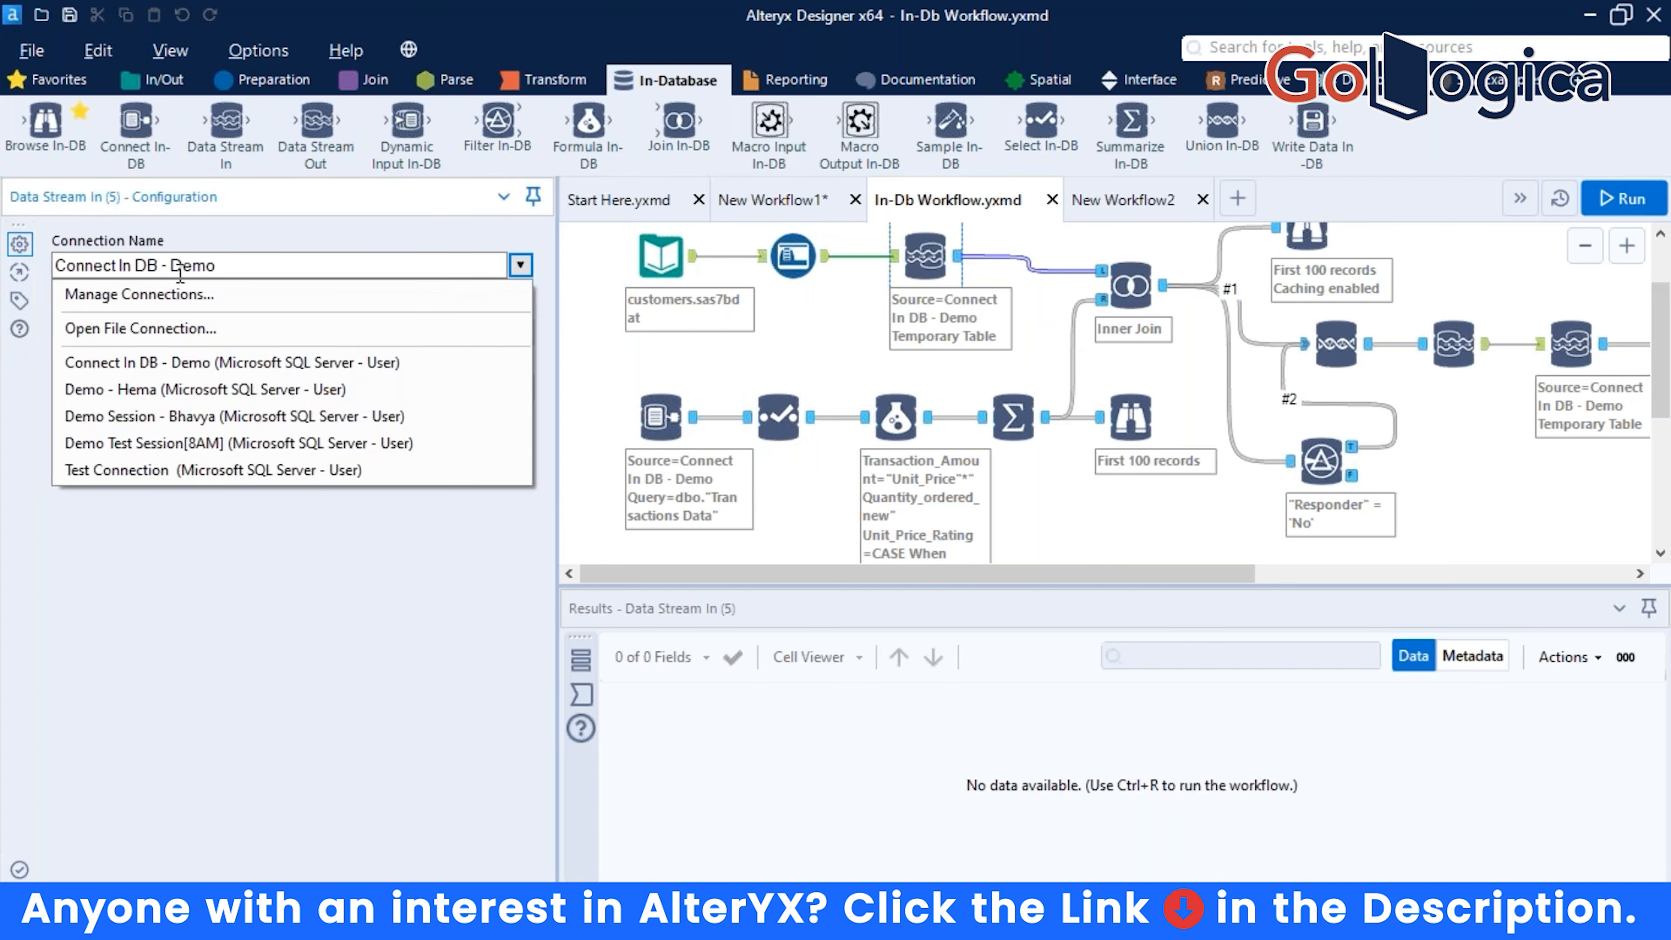
{"action": "left_click", "coordinate": [179, 296]}
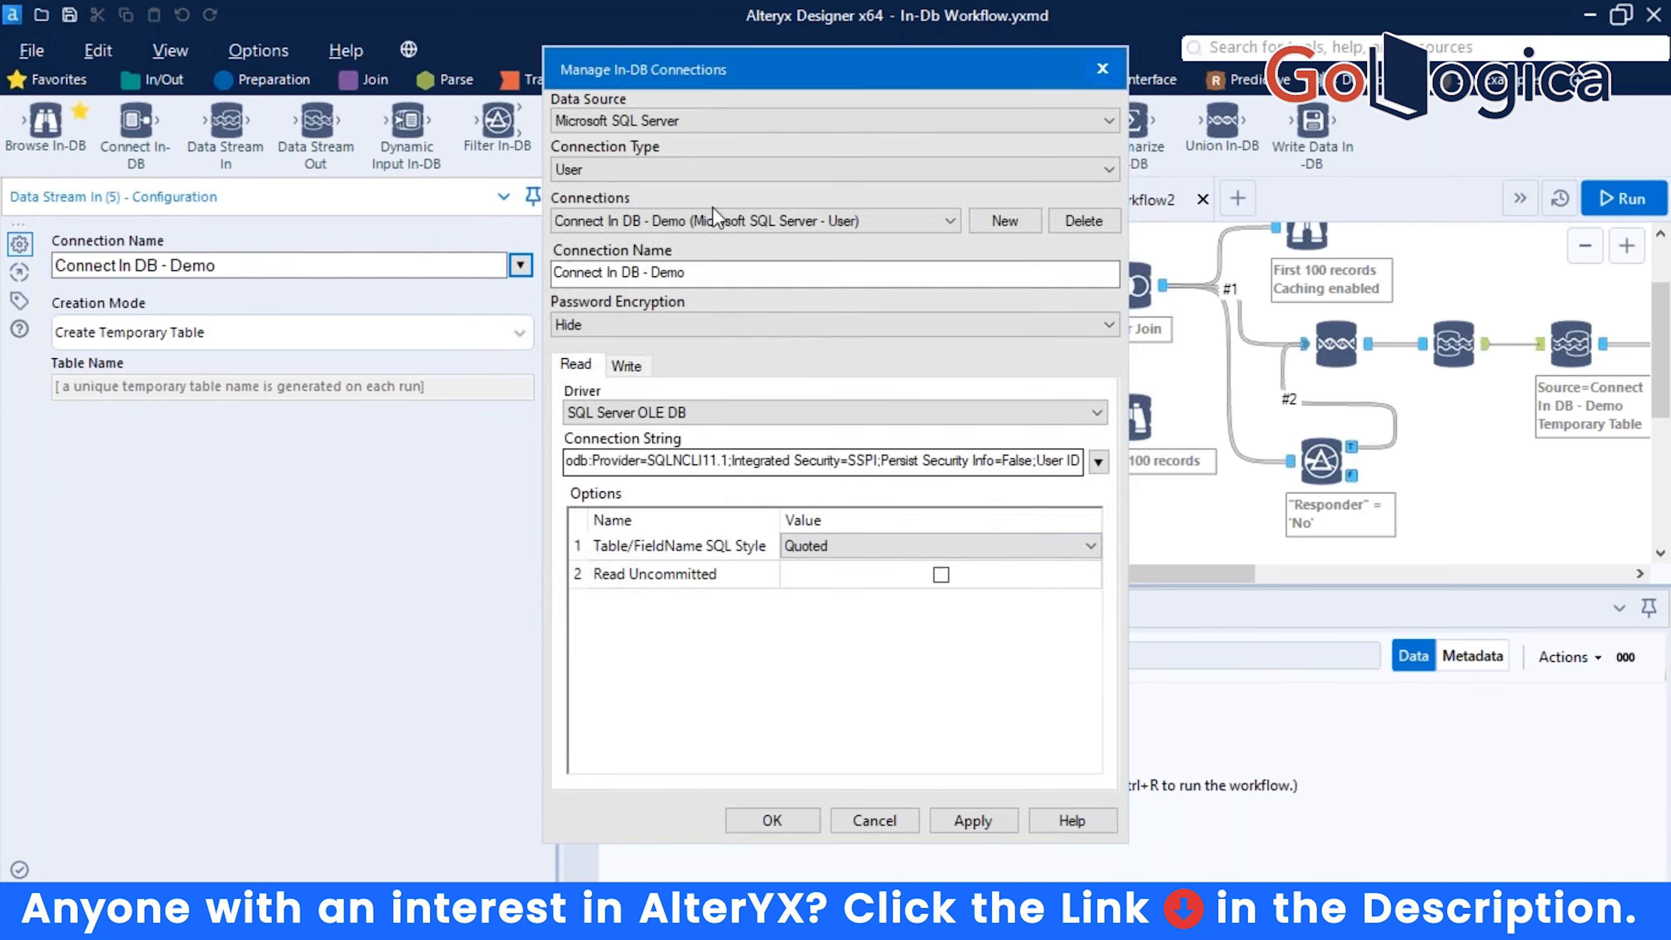
Choose Microsoft SQL Server as the In-DB data source and set the connection type to File.
{"action": "left_click", "coordinate": [1109, 121]}
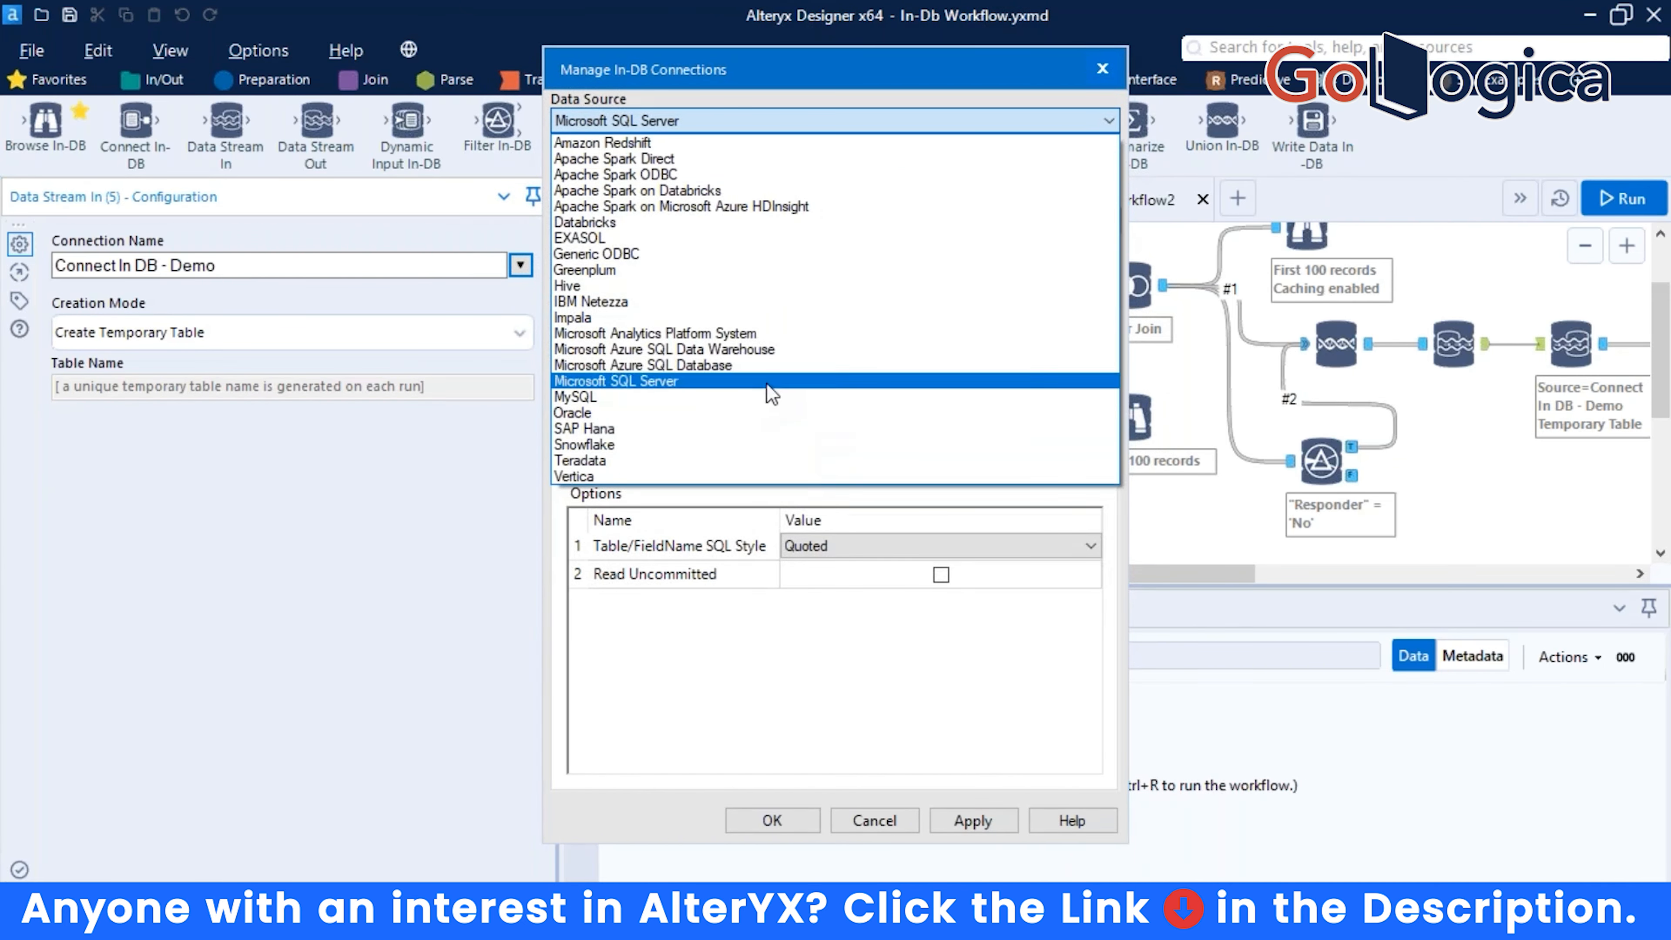
{"action": "left_click", "coordinate": [779, 382]}
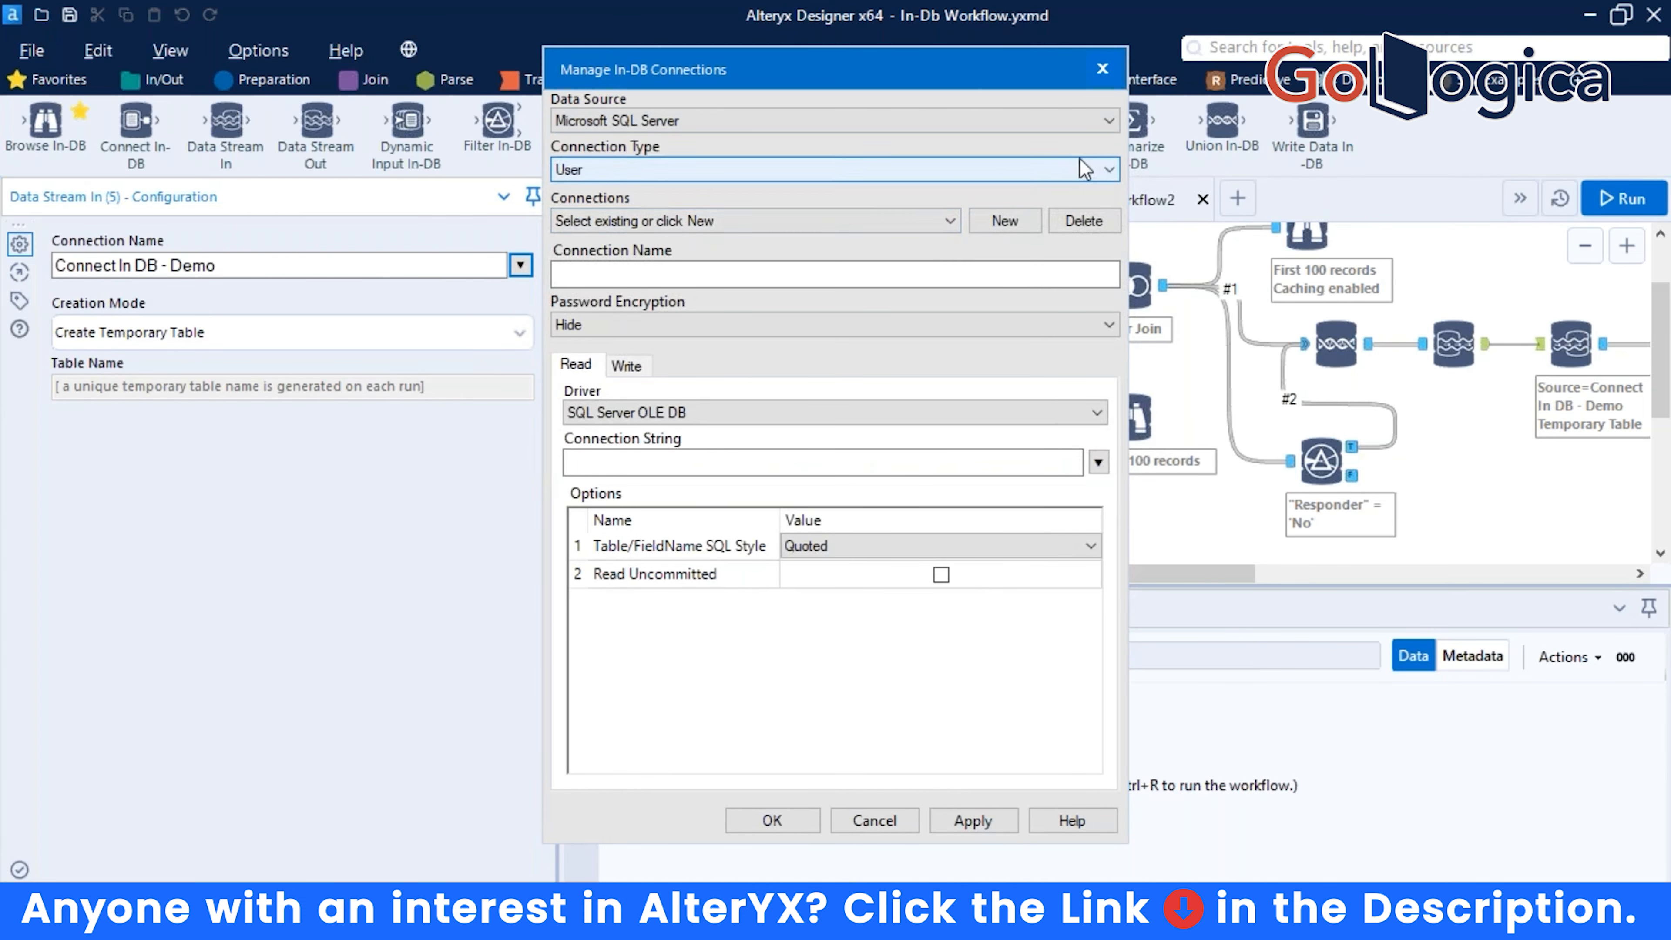
{"action": "left_click", "coordinate": [1096, 171]}
{"action": "left_click", "coordinate": [1096, 175]}
{"action": "left_click", "coordinate": [1097, 174]}
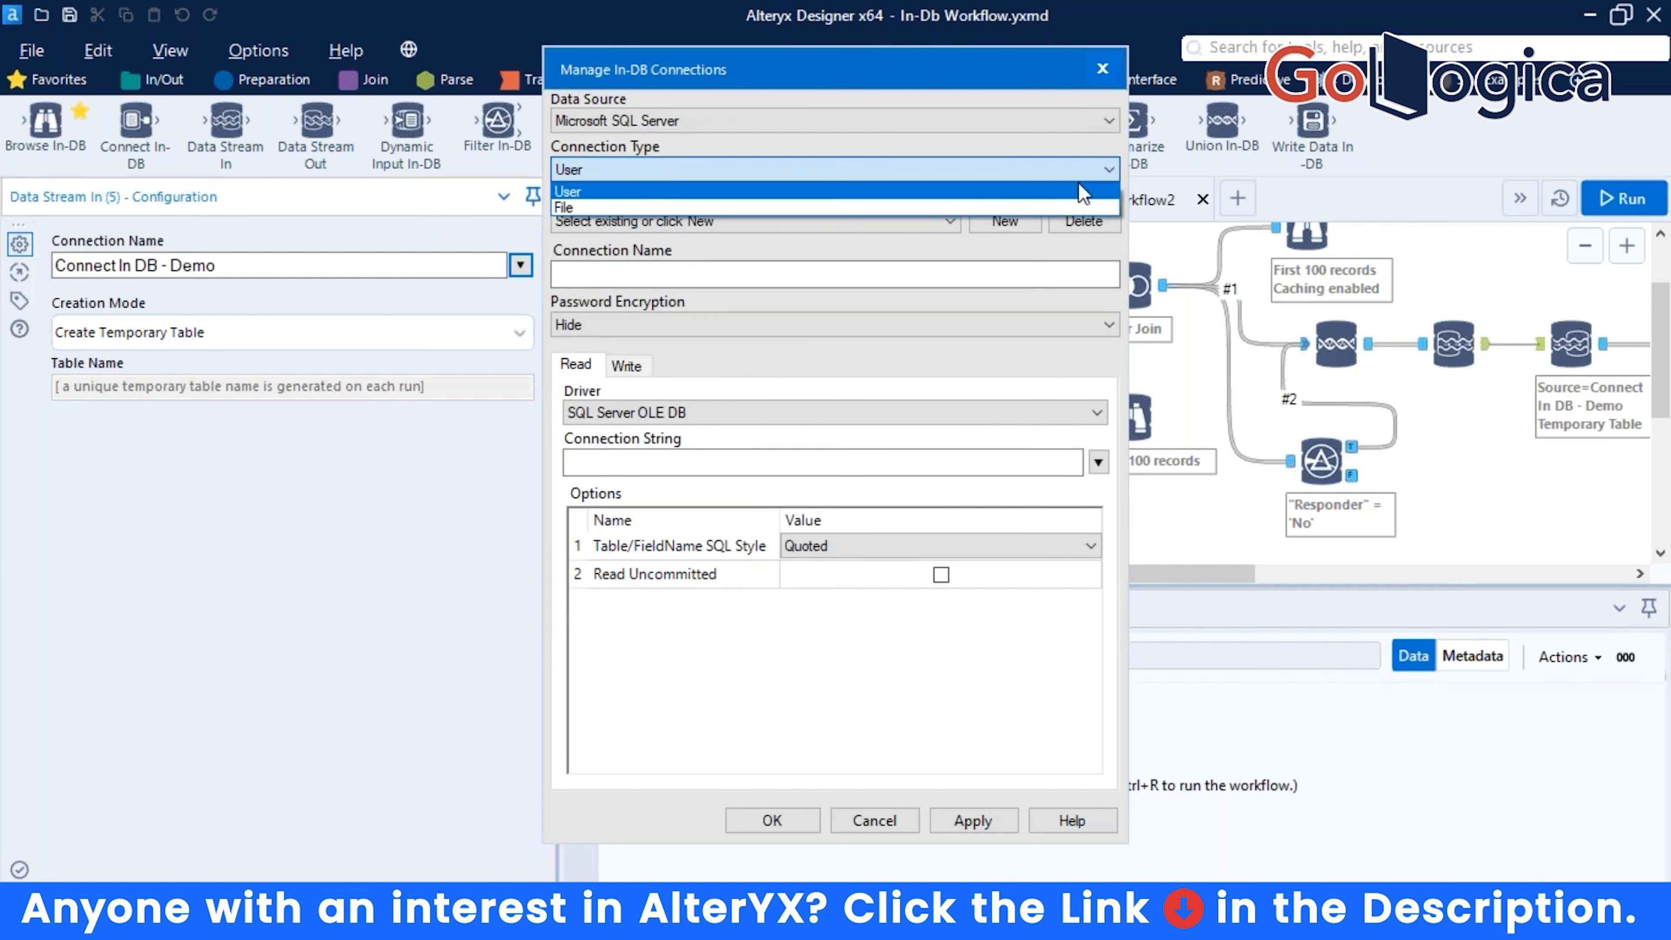
{"action": "left_click", "coordinate": [1066, 203]}
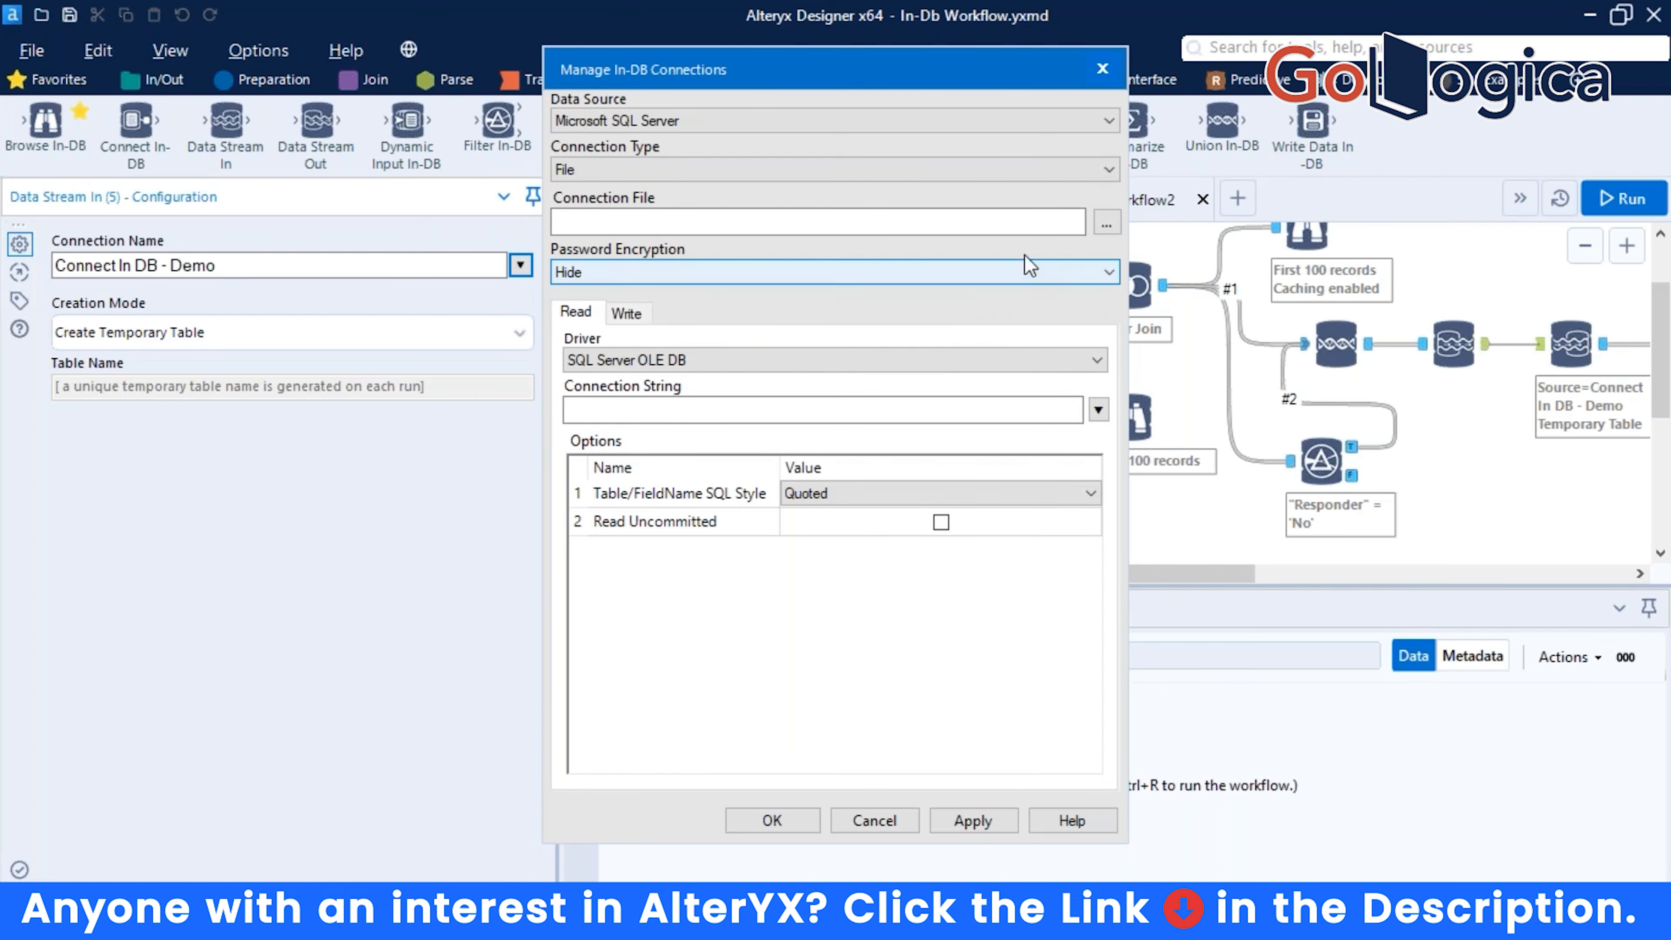
Change the In-DB connection type to User and review the list of existing connections.
{"action": "left_click", "coordinate": [1118, 231]}
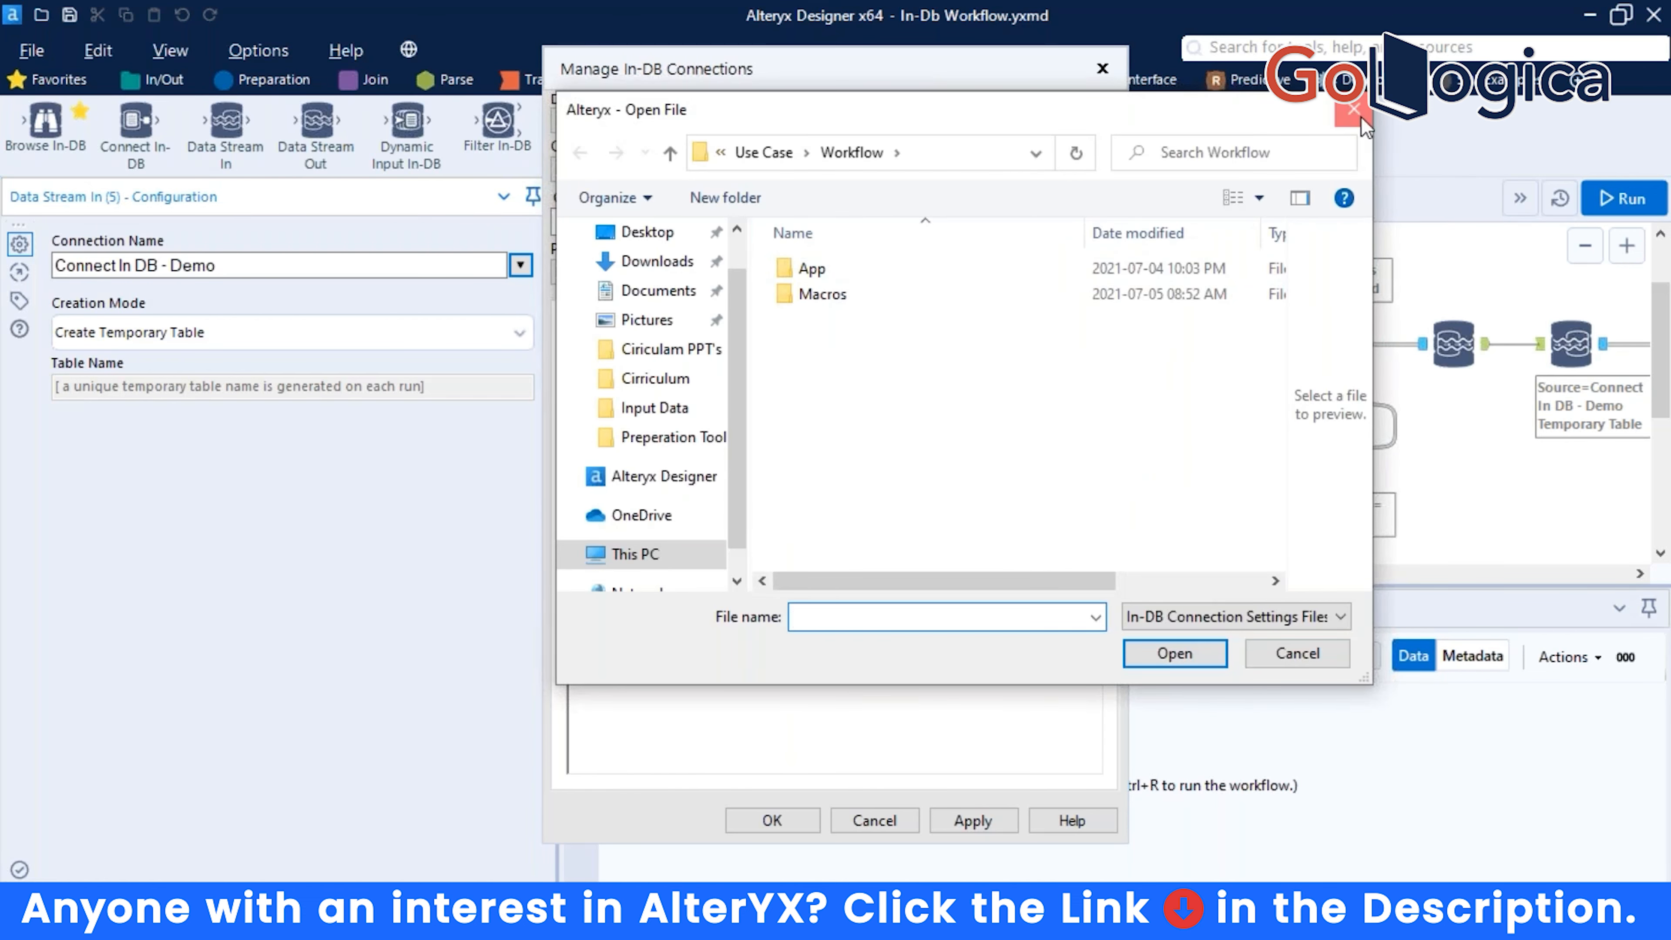
{"action": "left_click", "coordinate": [1361, 116]}
{"action": "left_click", "coordinate": [984, 170]}
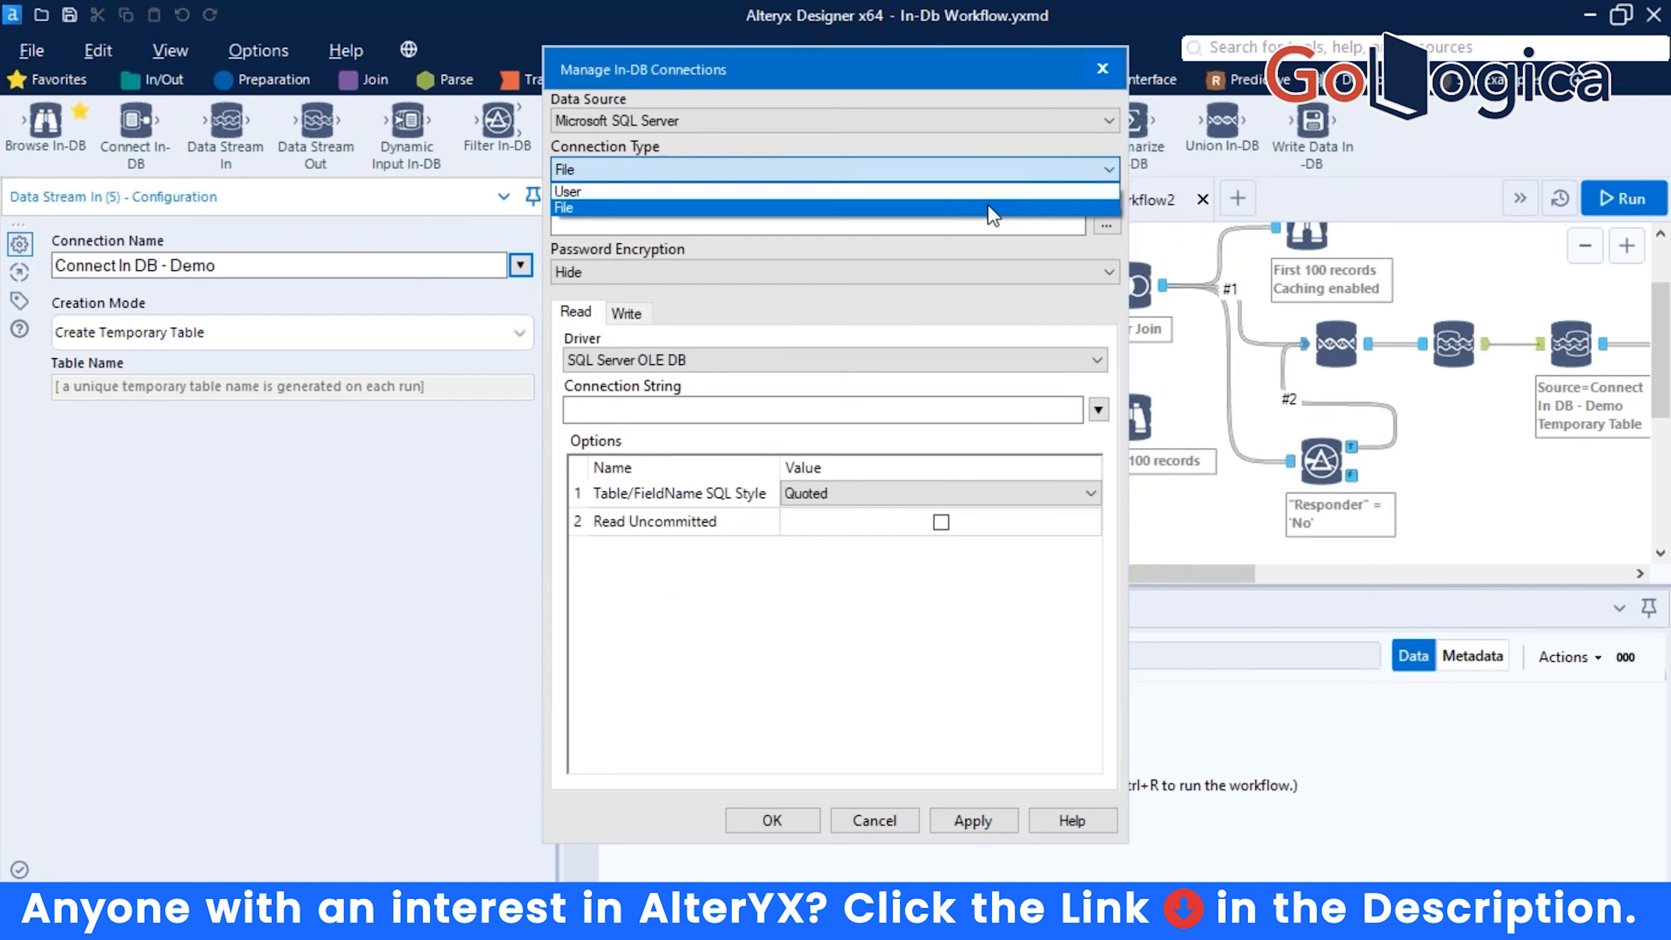
{"action": "left_click", "coordinate": [1007, 191]}
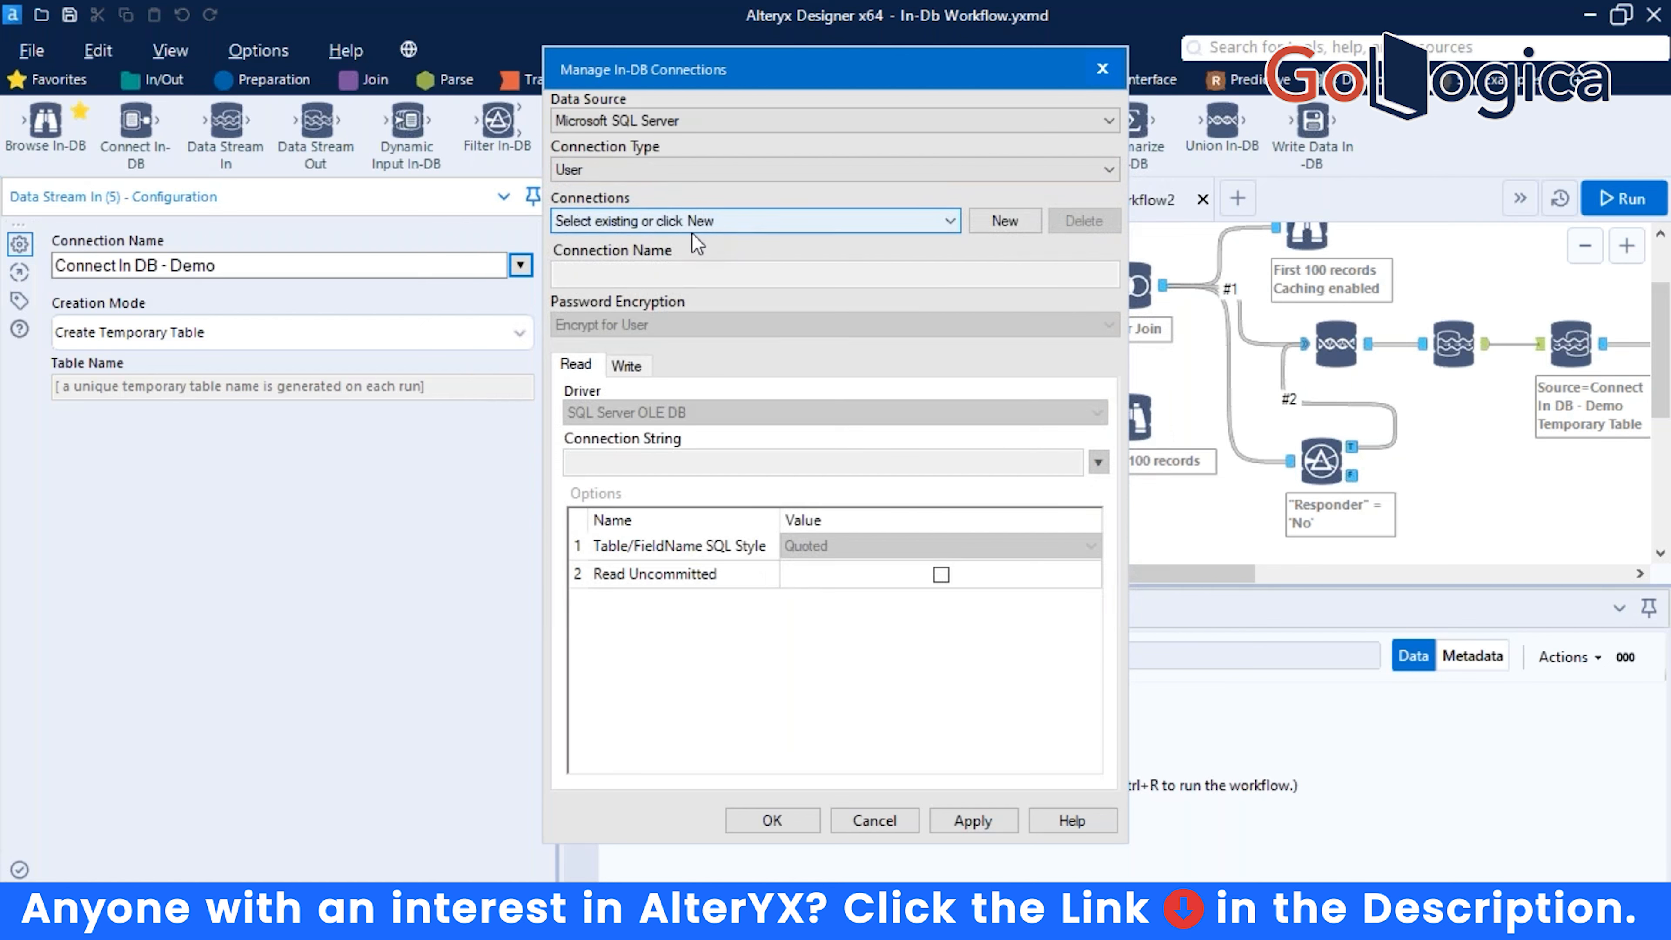
{"action": "left_click", "coordinate": [929, 227]}
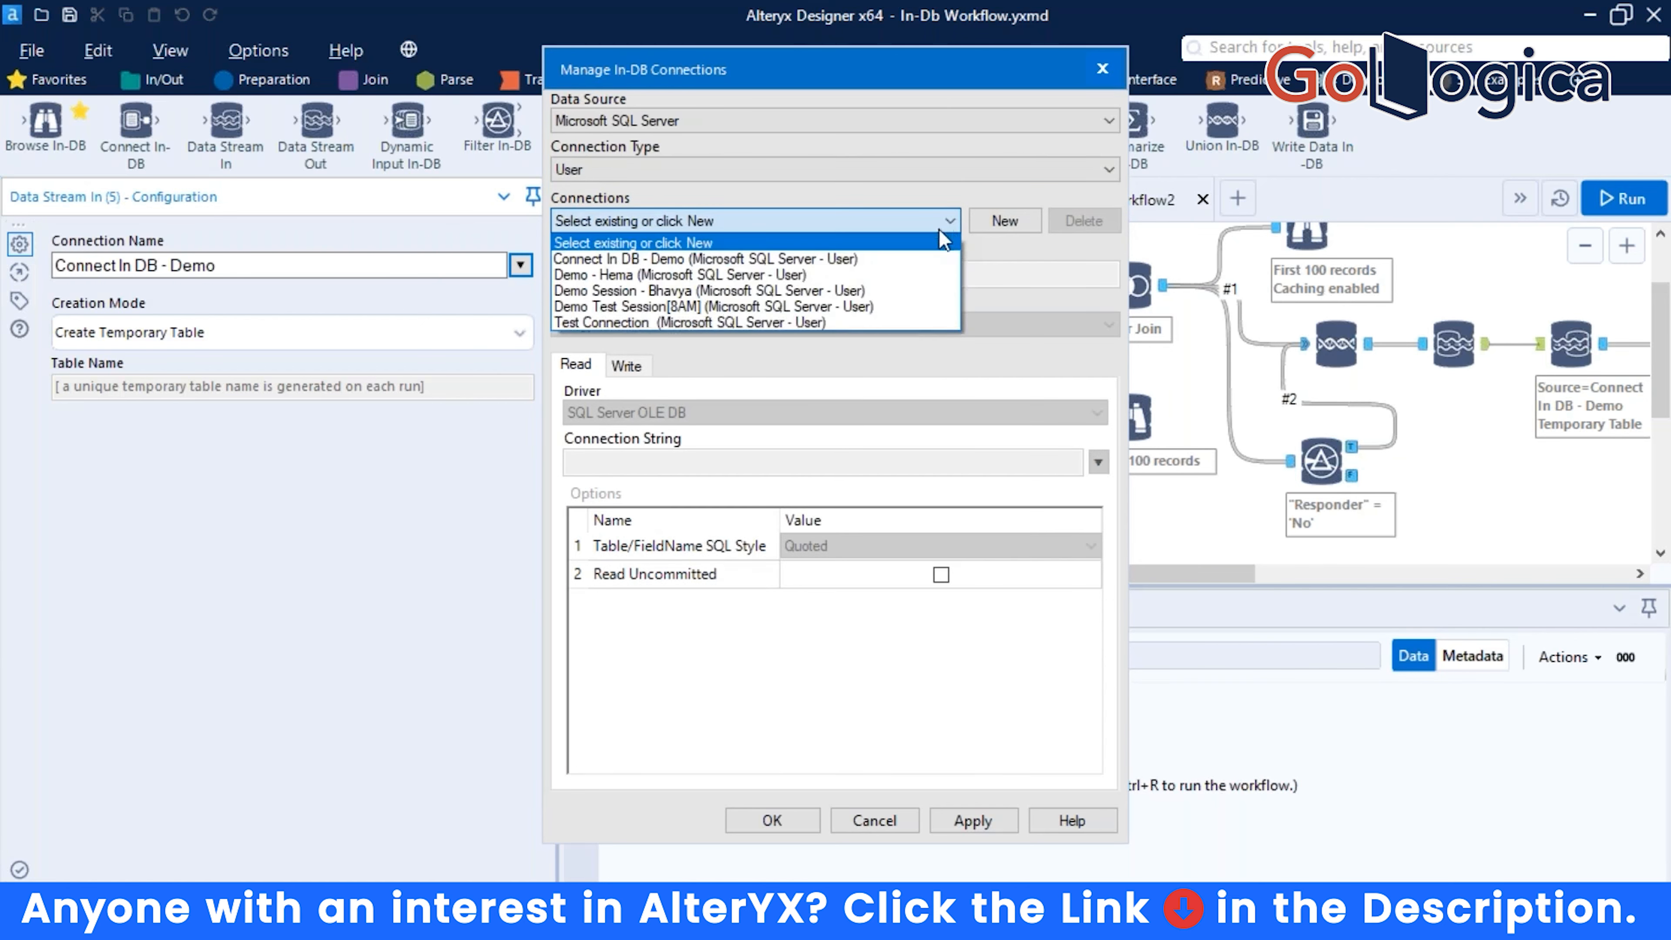
{"action": "left_click", "coordinate": [952, 243]}
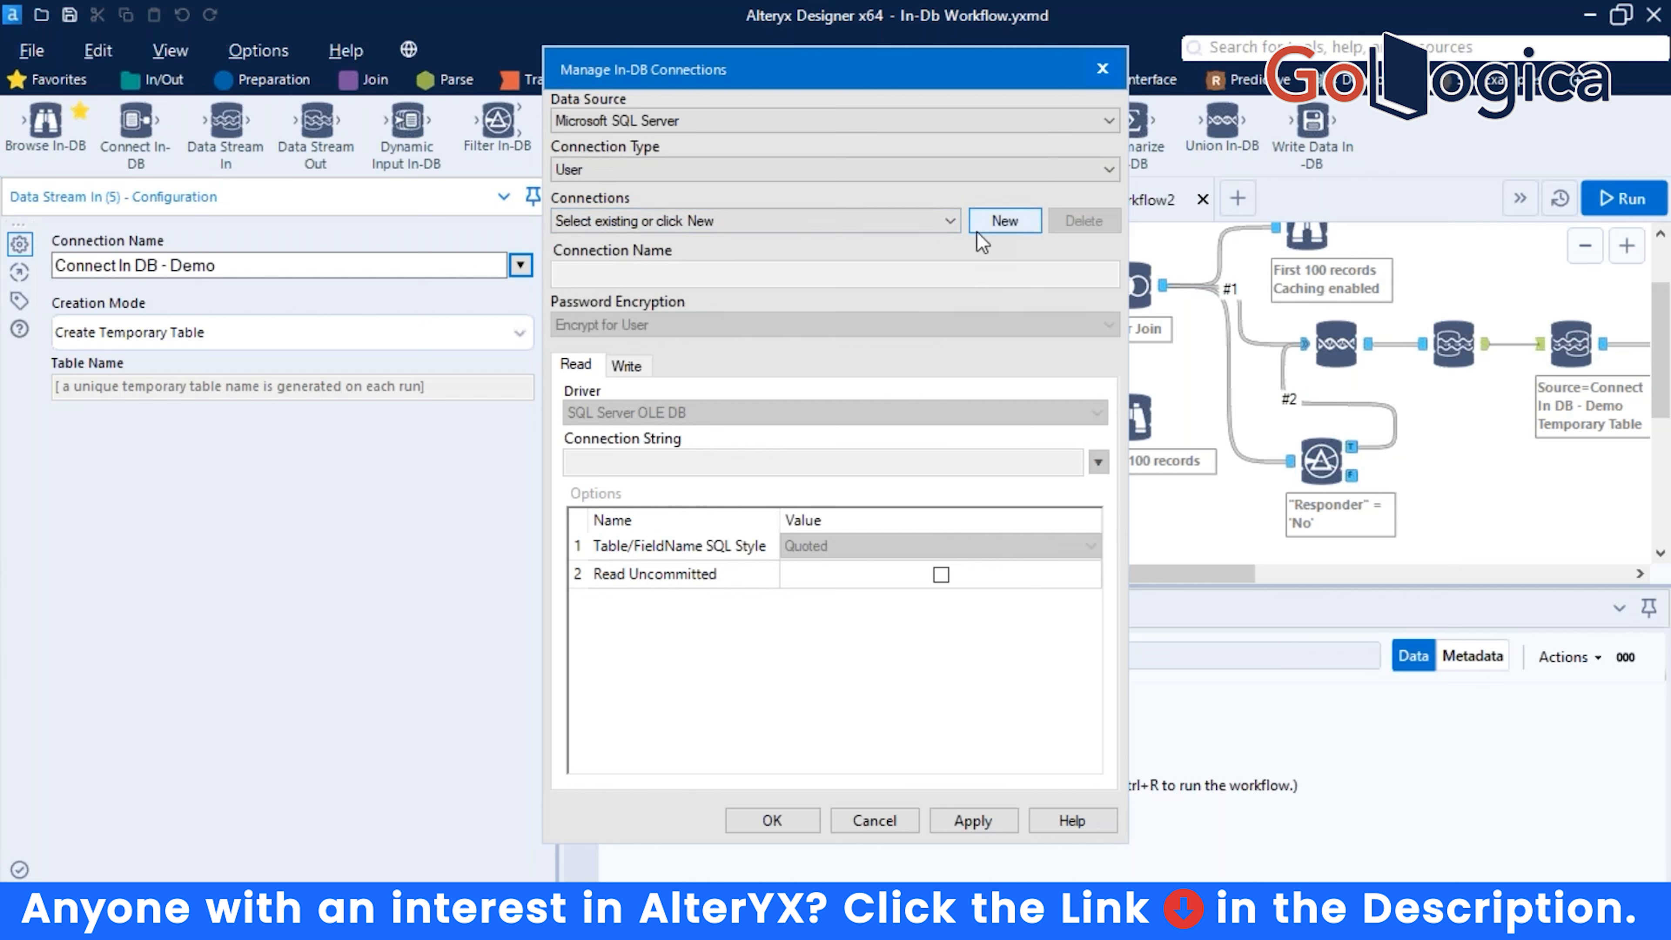
Create a new user connection, naming it "Morning Session" followed by the participant's first name and "Demo".
{"action": "left_click", "coordinate": [1004, 230]}
{"action": "left_click", "coordinate": [757, 275]}
{"action": "type", "text": "Morning Session Srikan"}
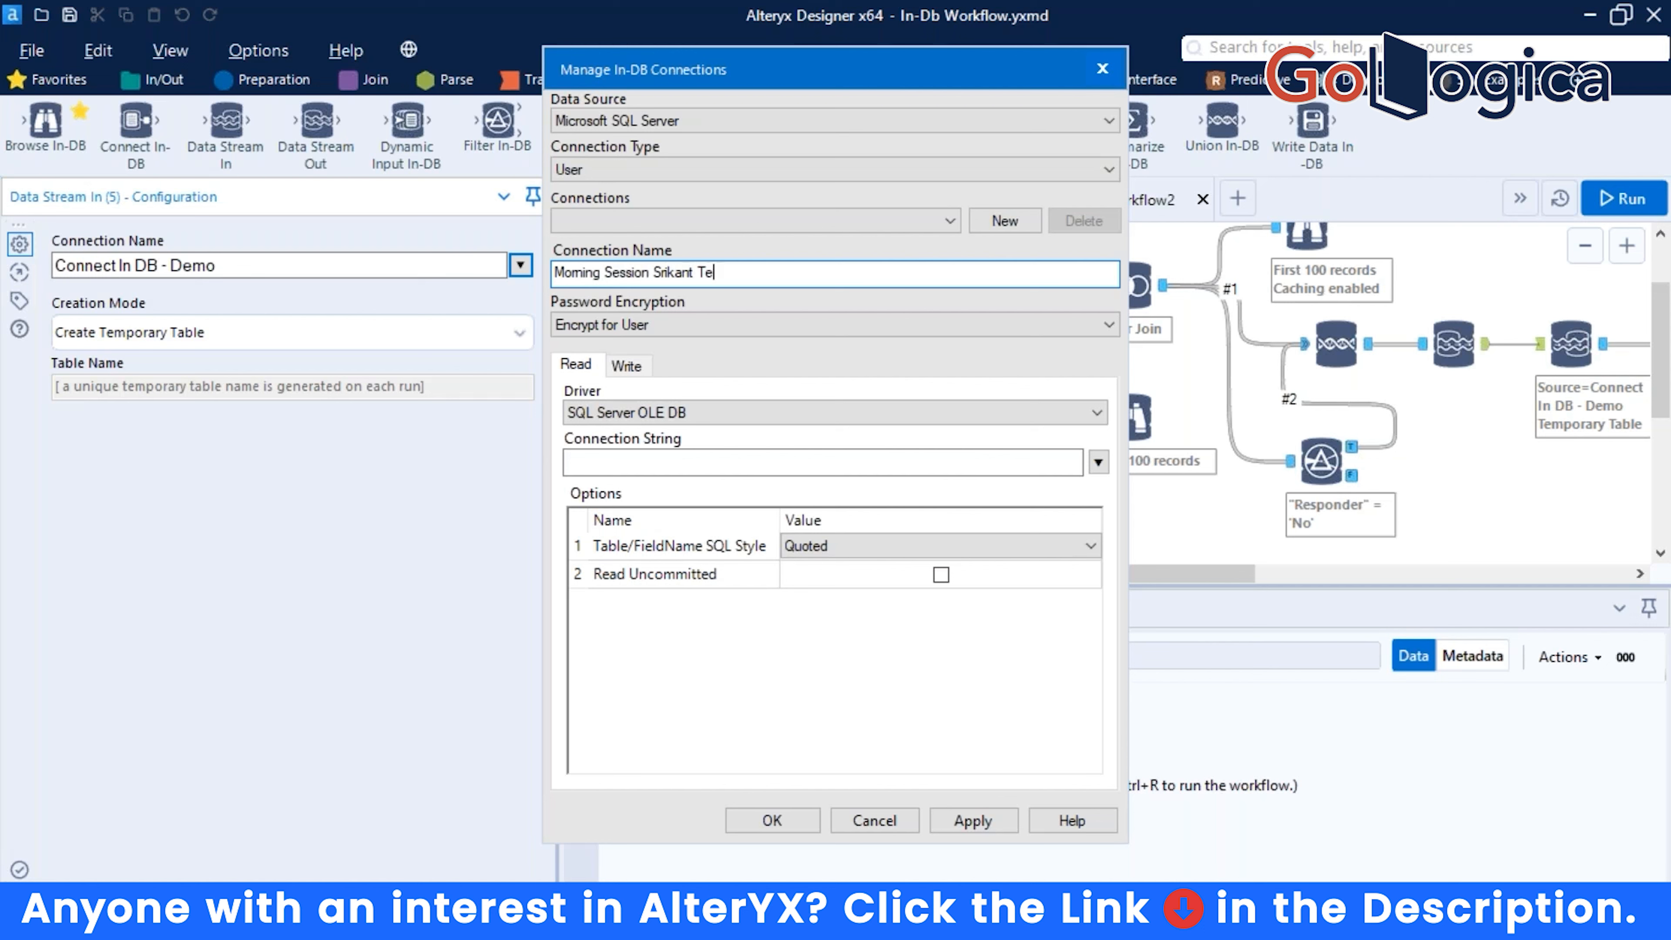
{"action": "type", "text": "t Te"}
{"action": "key", "text": "BackSpace"}
{"action": "key", "text": "BackSpace"}
{"action": "type", "text": "Demo"}
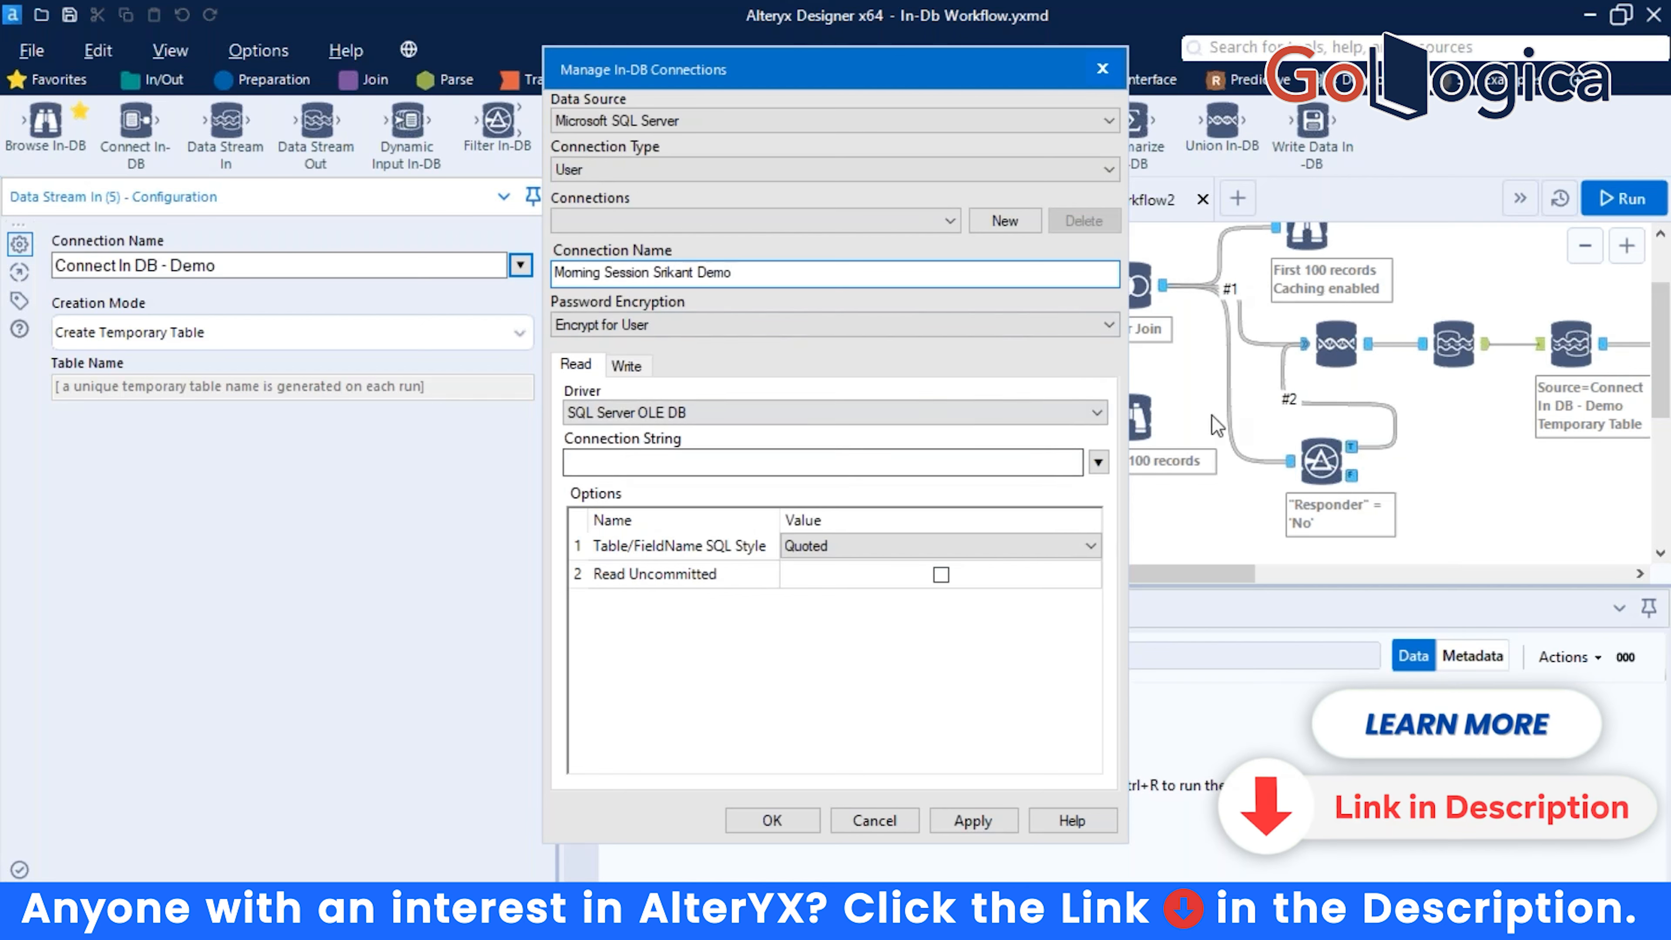
Try the SQL Server ODBC read driver, compare it with the write settings, and return the read driver to SQL Server OLE DB.
{"action": "left_click", "coordinate": [1091, 415]}
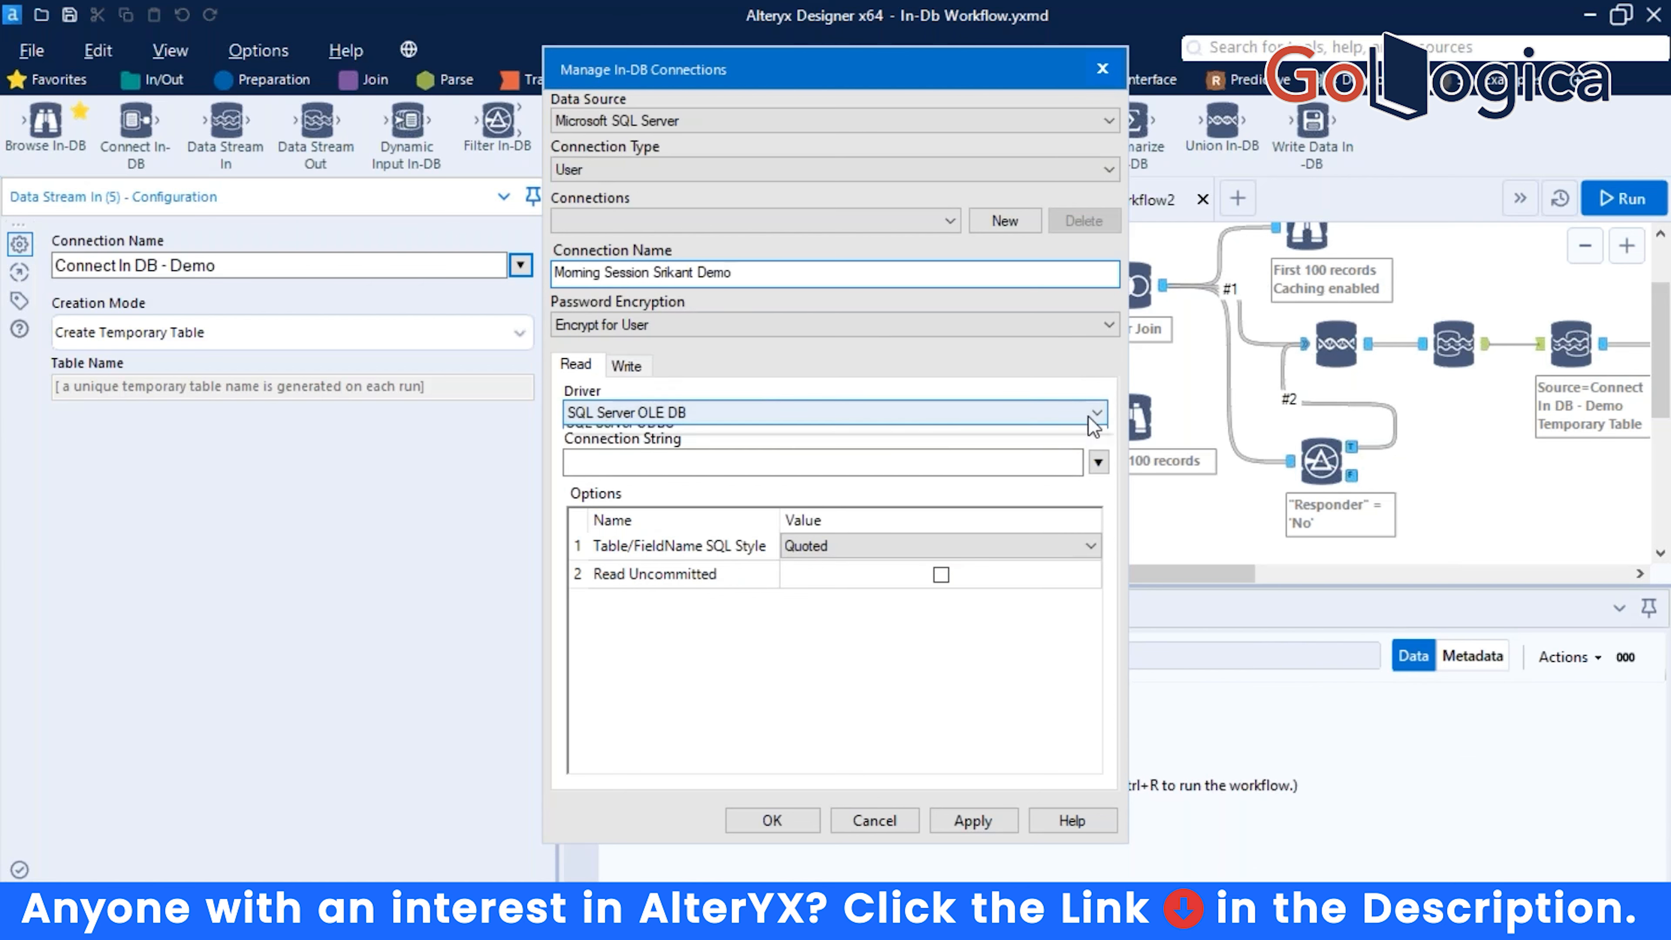
{"action": "left_click", "coordinate": [1057, 448]}
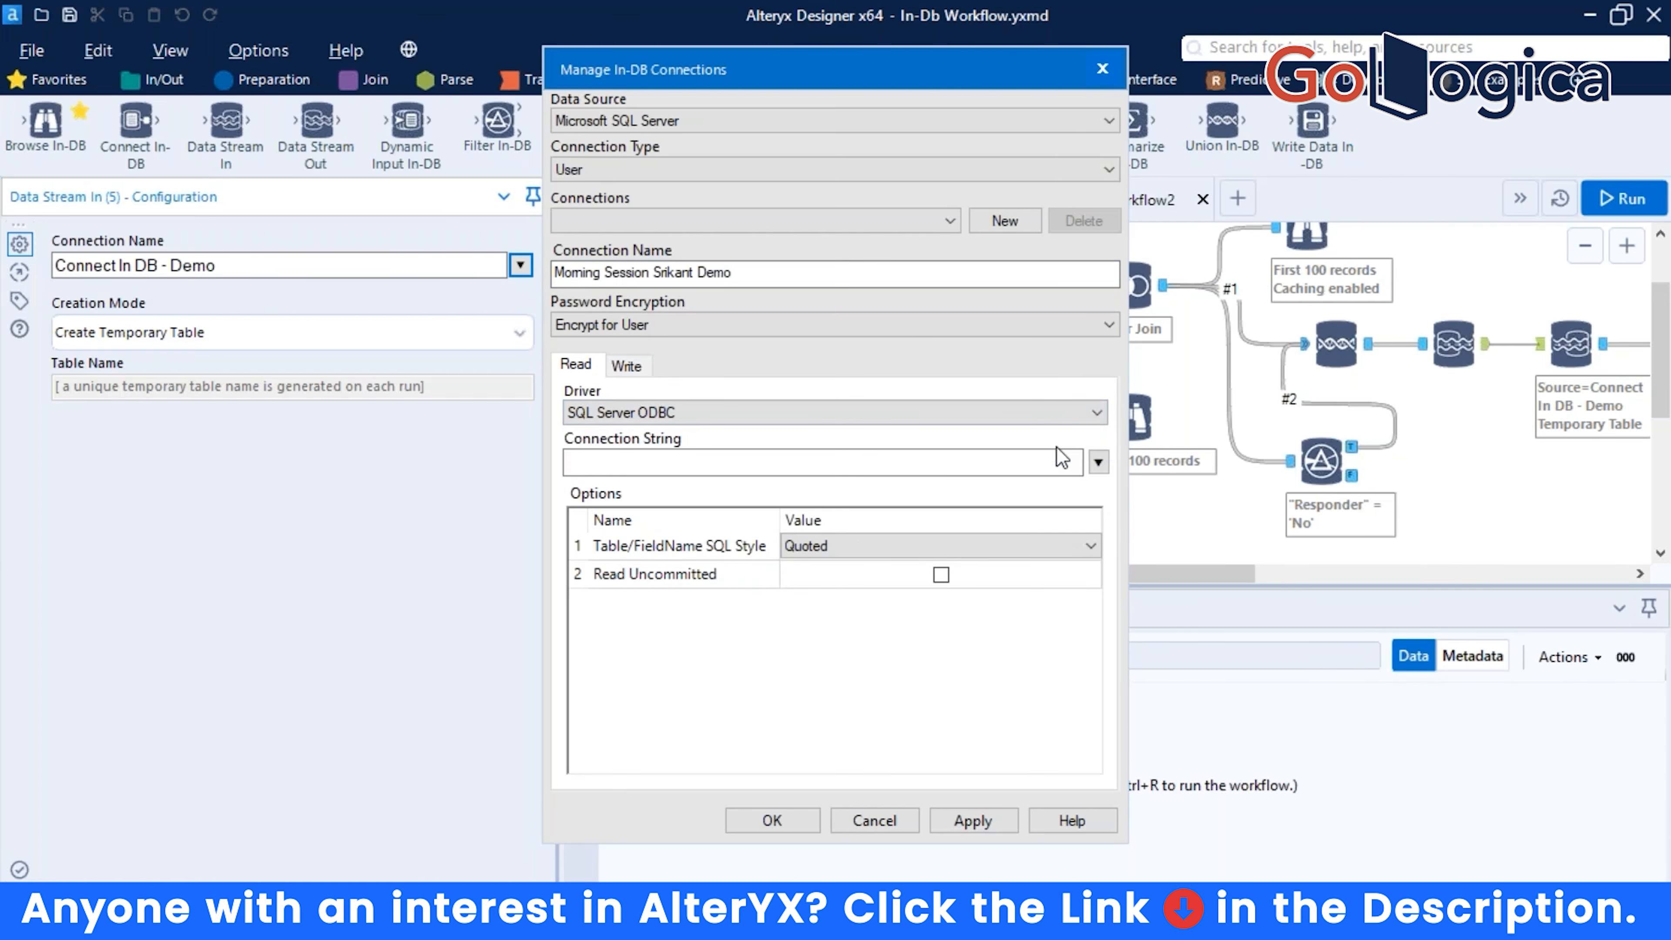
{"action": "left_click", "coordinate": [1093, 413]}
{"action": "left_click", "coordinate": [1009, 437]}
{"action": "left_click", "coordinate": [625, 366]}
{"action": "left_click", "coordinate": [579, 370]}
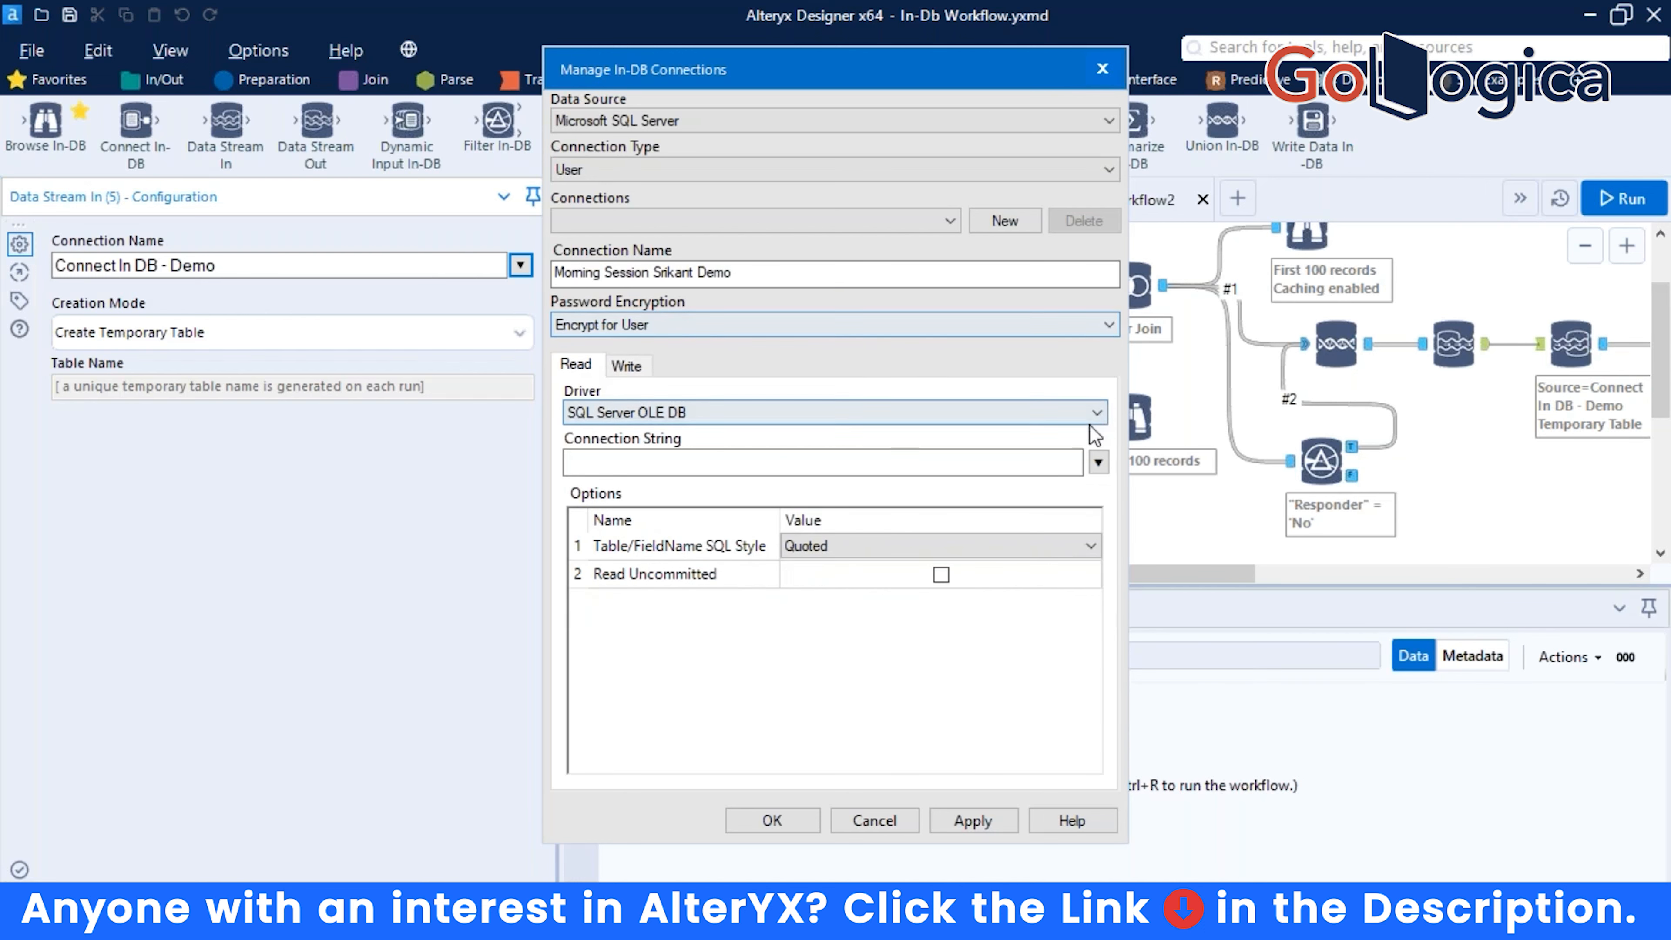
{"action": "left_click", "coordinate": [1102, 414]}
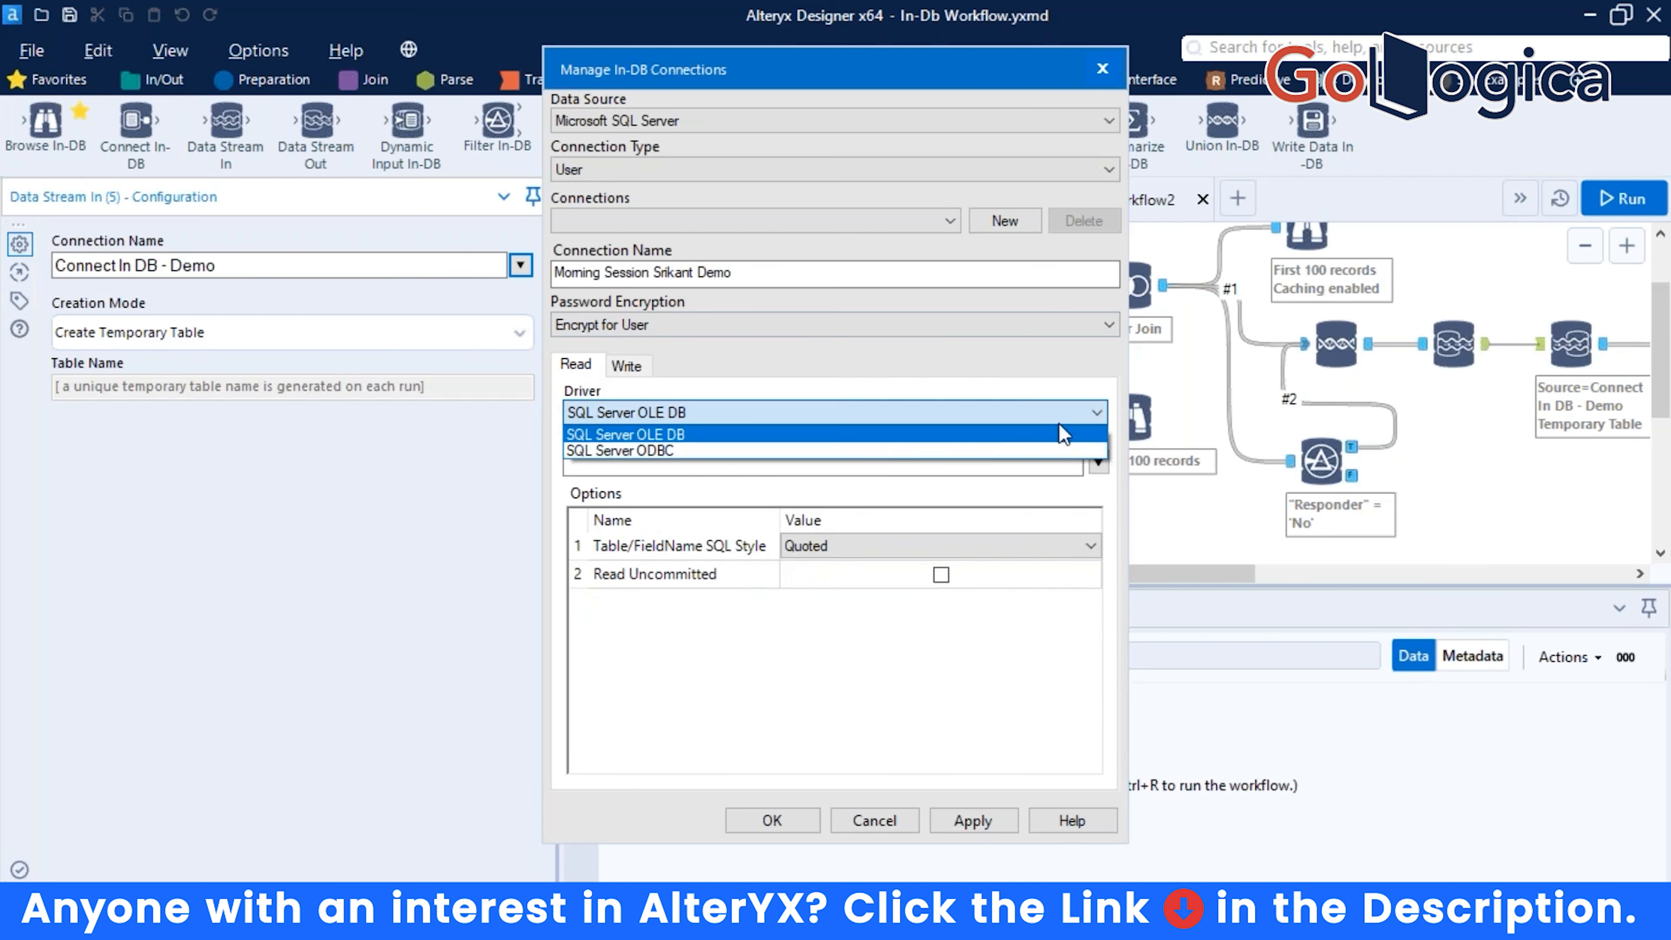
{"action": "left_click", "coordinate": [978, 451]}
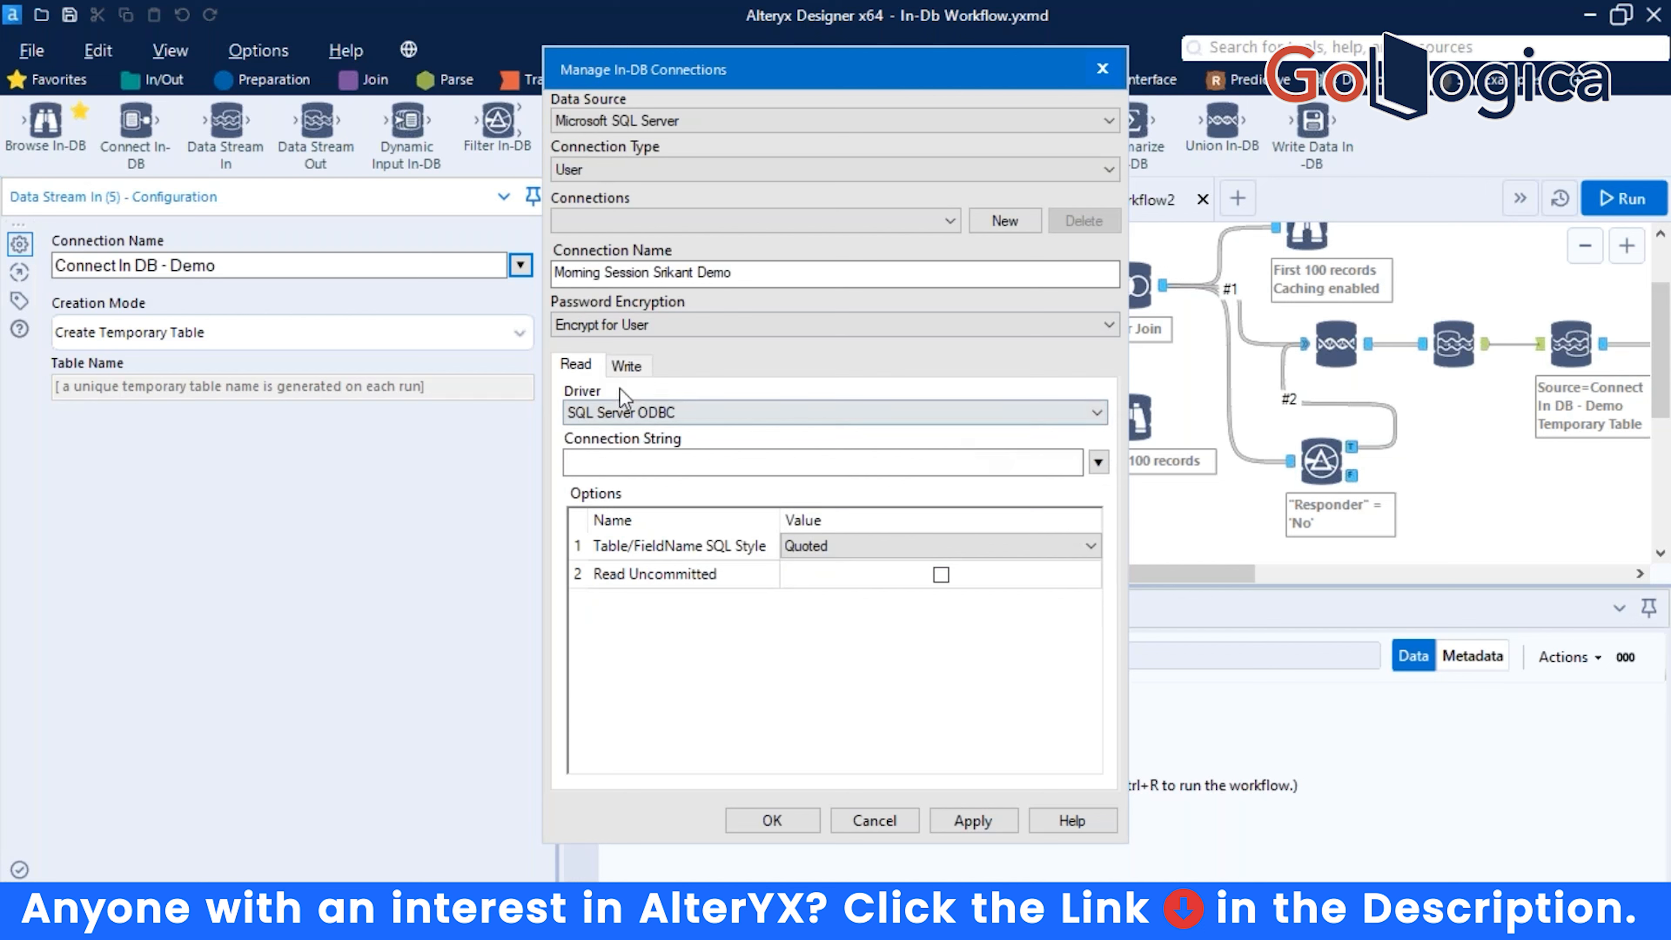
{"action": "left_click", "coordinate": [626, 366]}
{"action": "left_click", "coordinate": [579, 366]}
{"action": "left_click", "coordinate": [1101, 414]}
{"action": "left_click", "coordinate": [984, 442]}
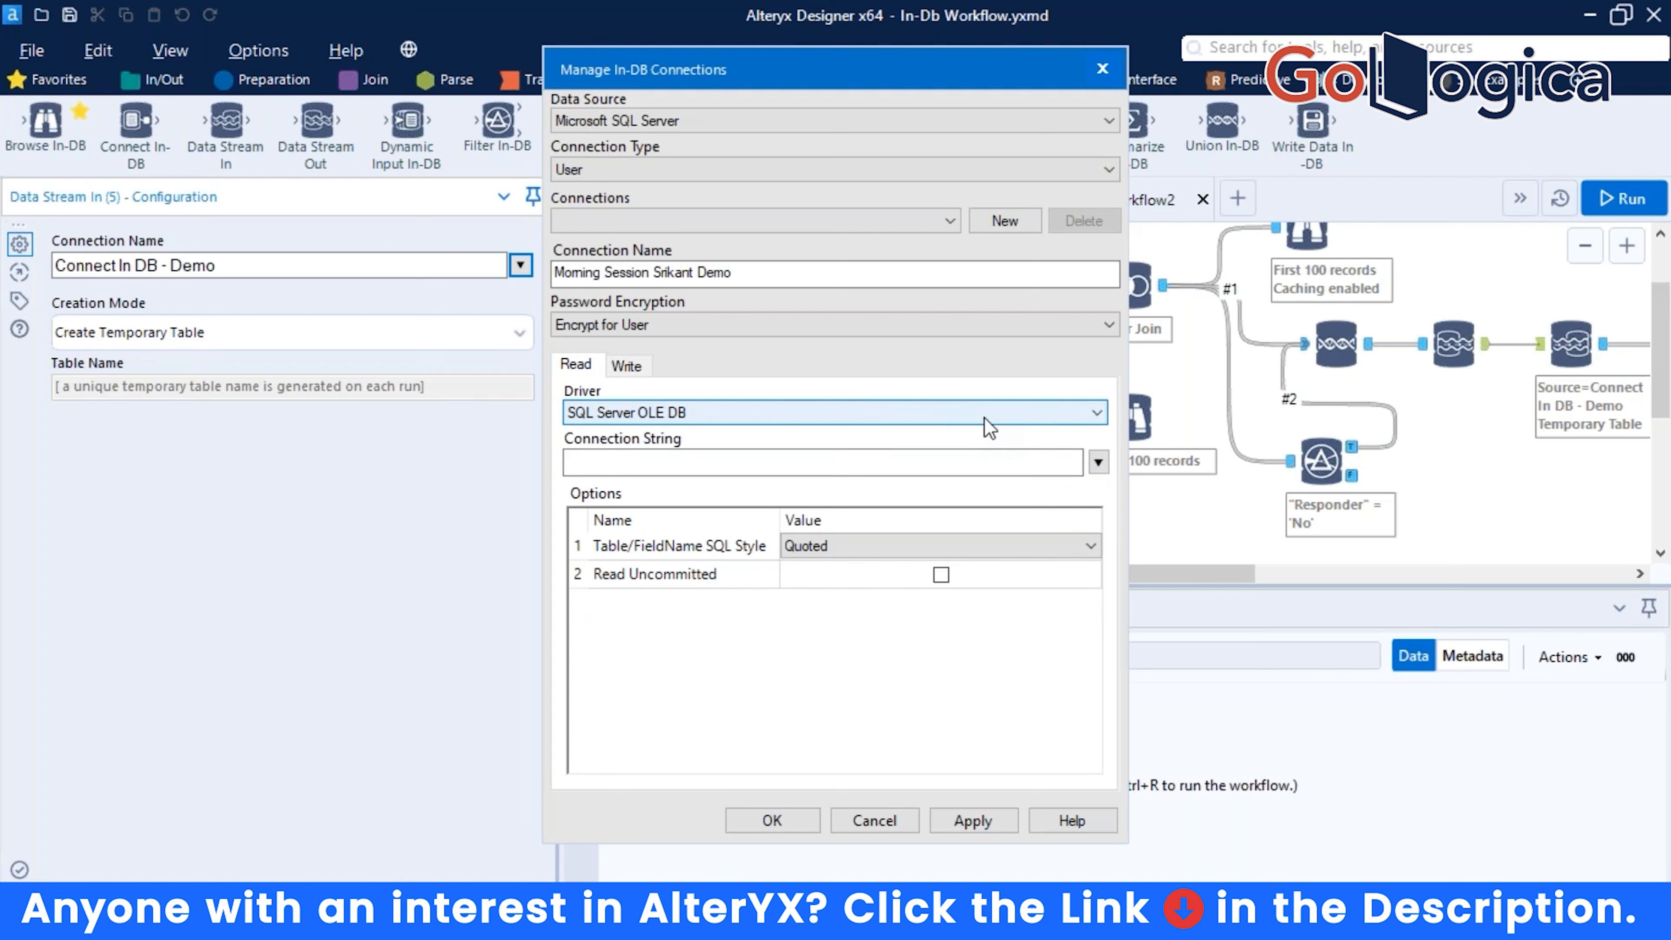
{"action": "left_click", "coordinate": [985, 418]}
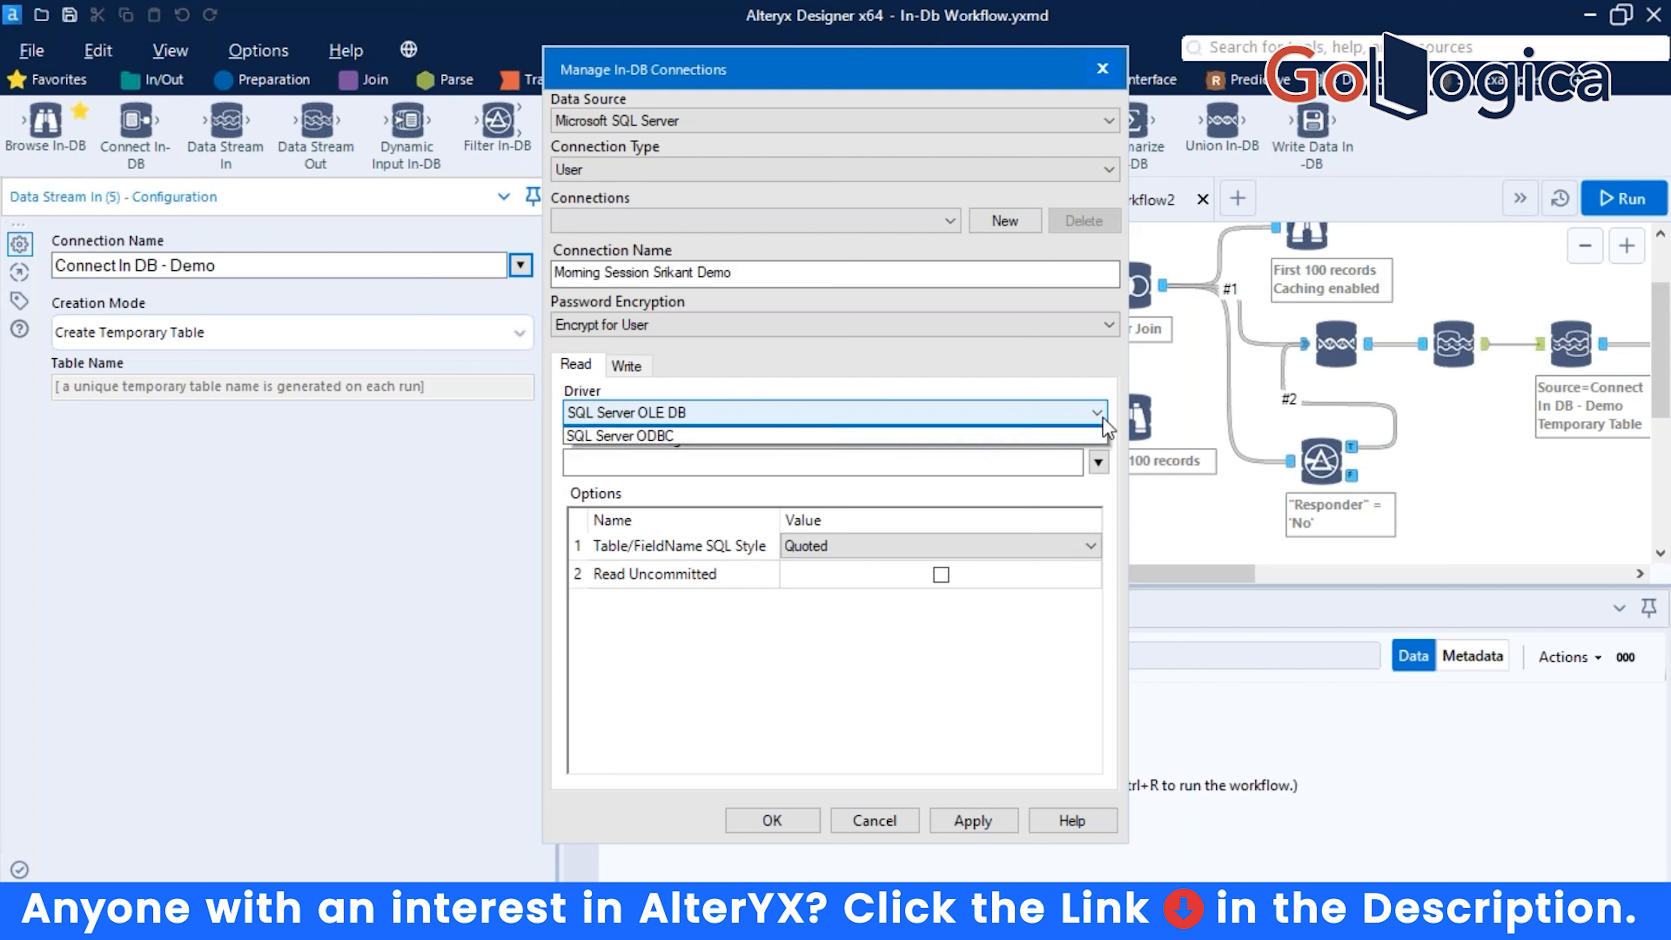
{"action": "left_click", "coordinate": [1098, 413]}
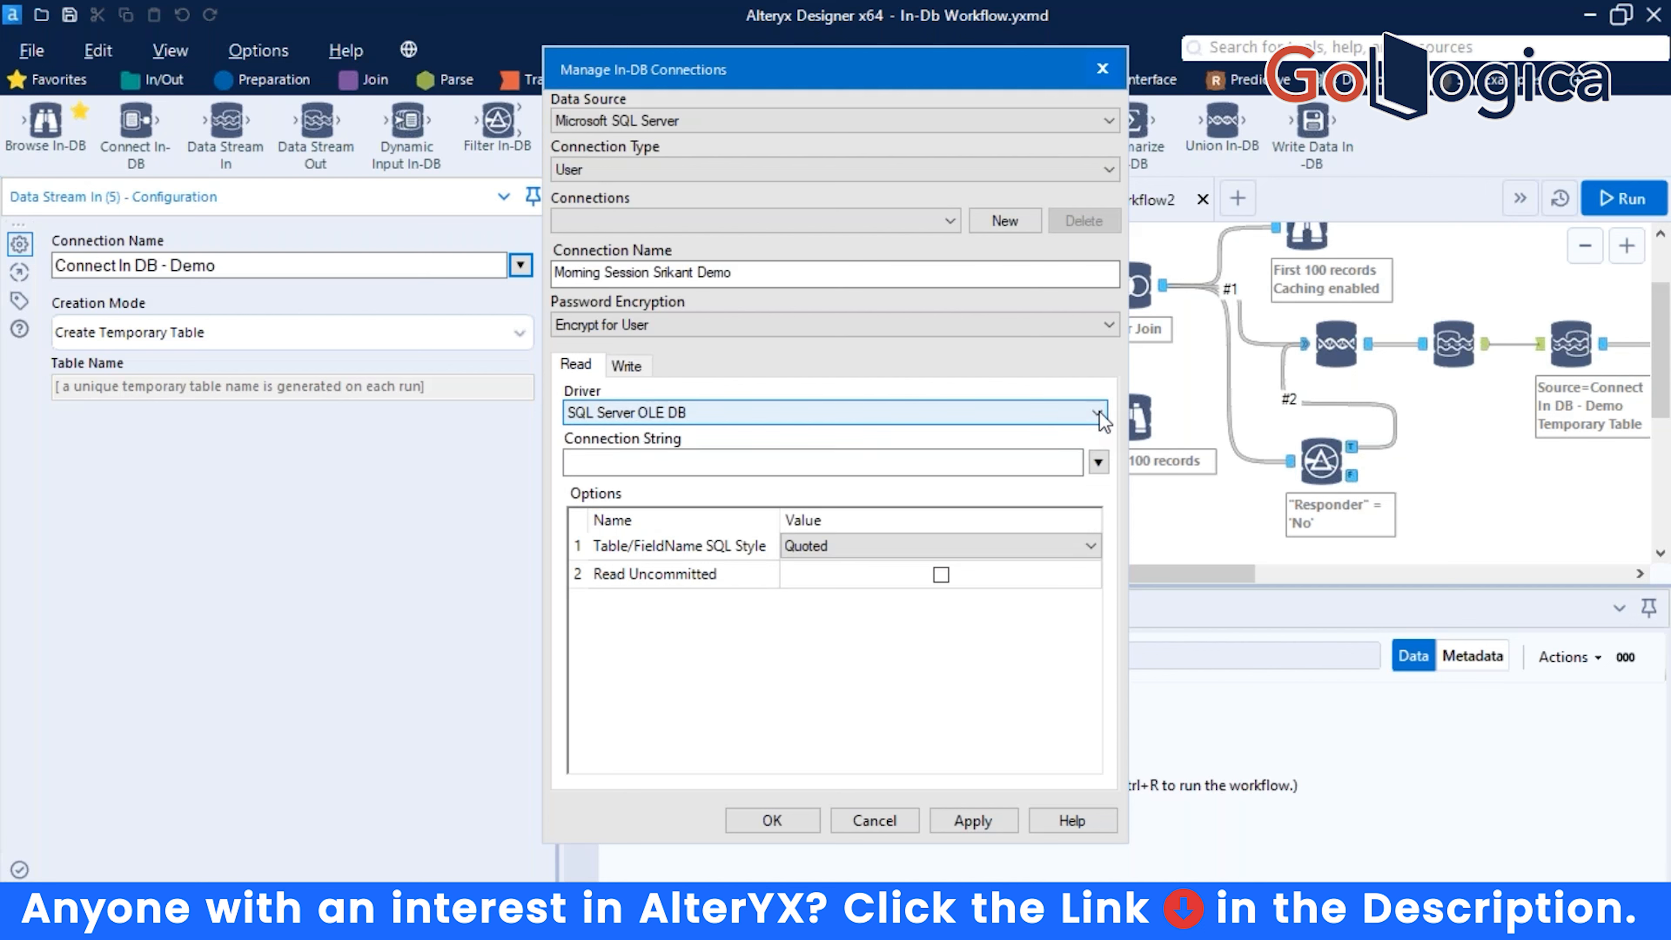
Start a new read database connection using Microsoft OLE DB Provider for SQL Server, server DESKTOP-D2CQEGS\SQLEXPRESS and Windows NT Integrated security.
{"action": "left_click", "coordinate": [1096, 466]}
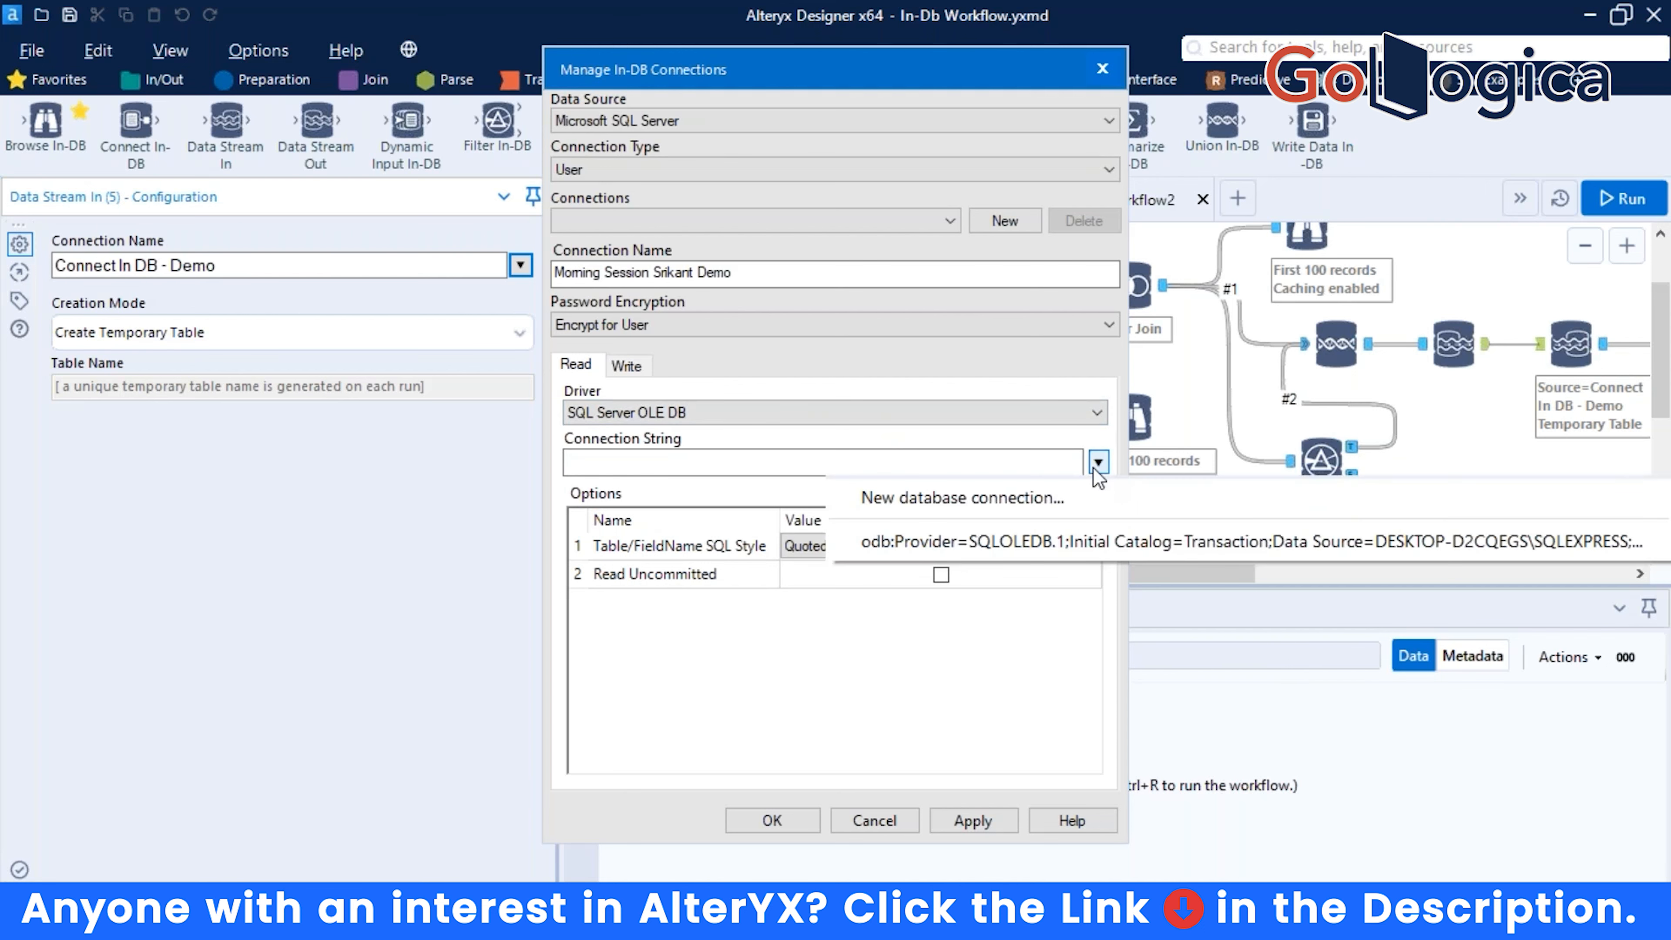
{"action": "left_click", "coordinate": [962, 498]}
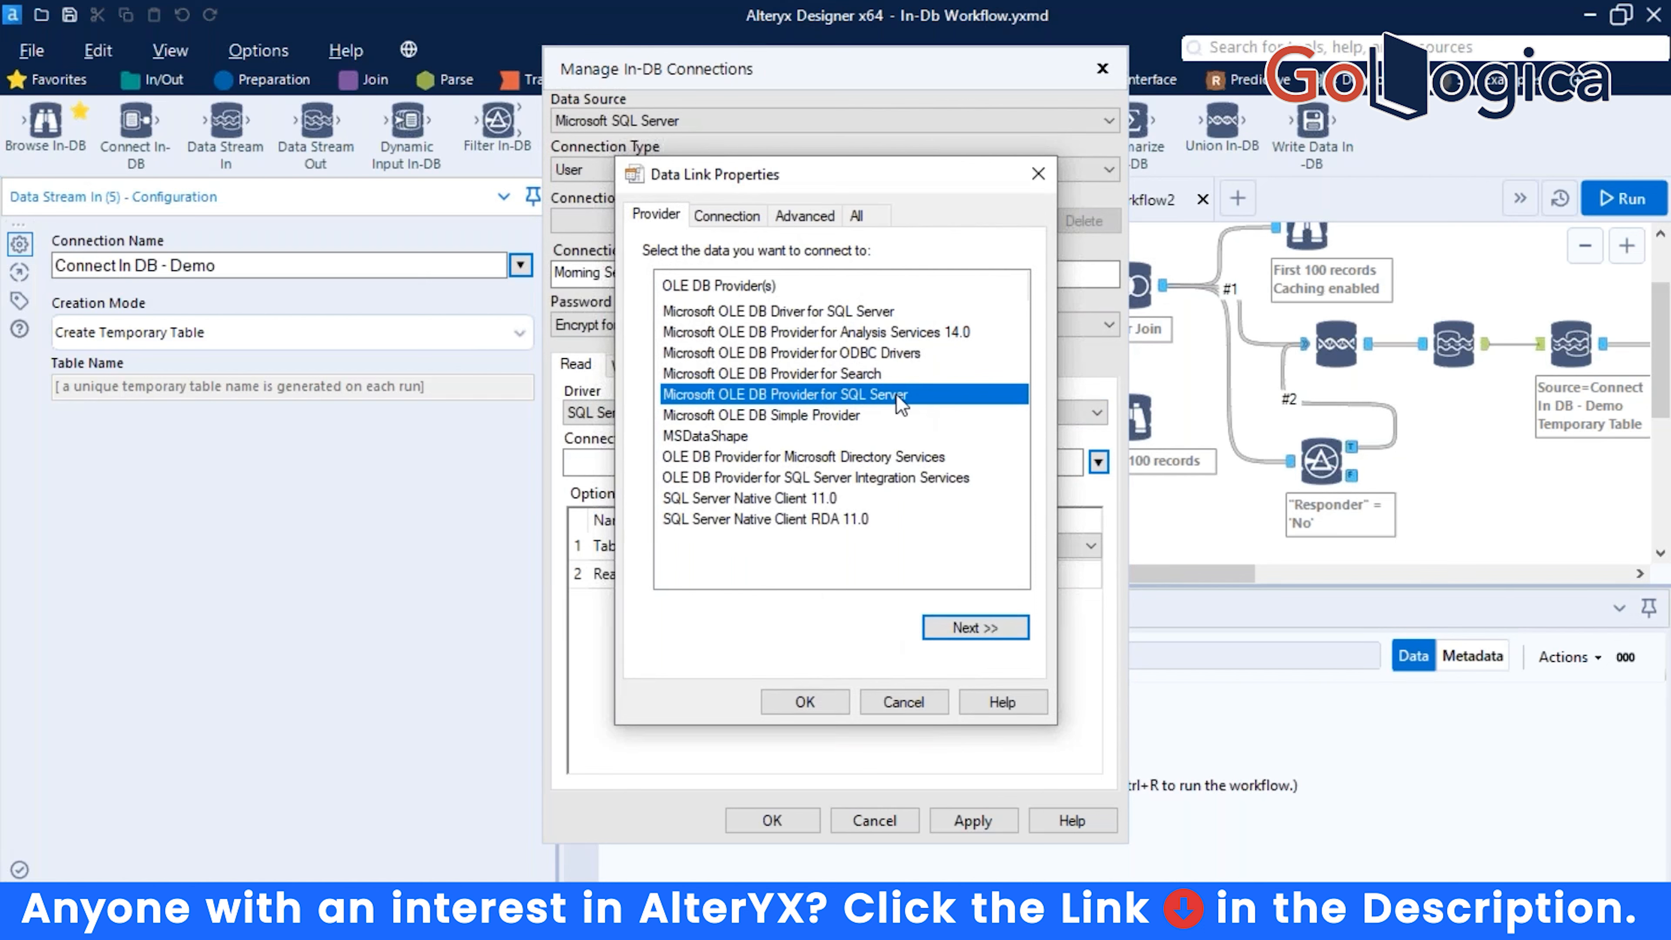
{"action": "left_click", "coordinate": [986, 630]}
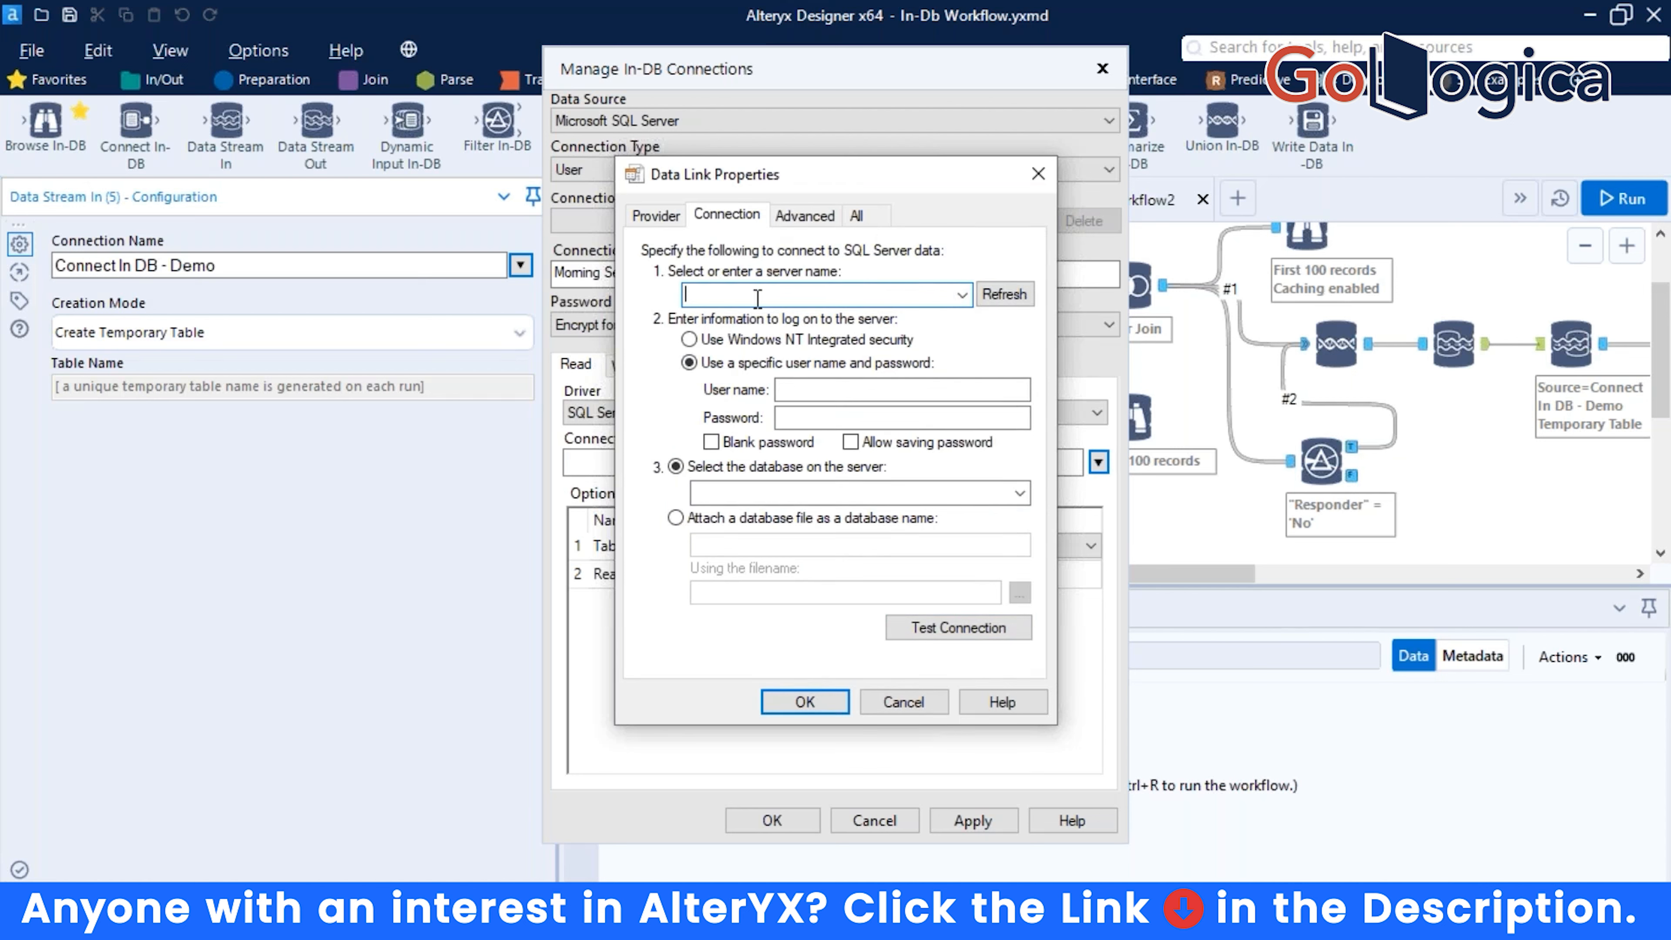
{"action": "type", "text": "DESKTOP-D2CQEGS\\SQLEXPRESS"}
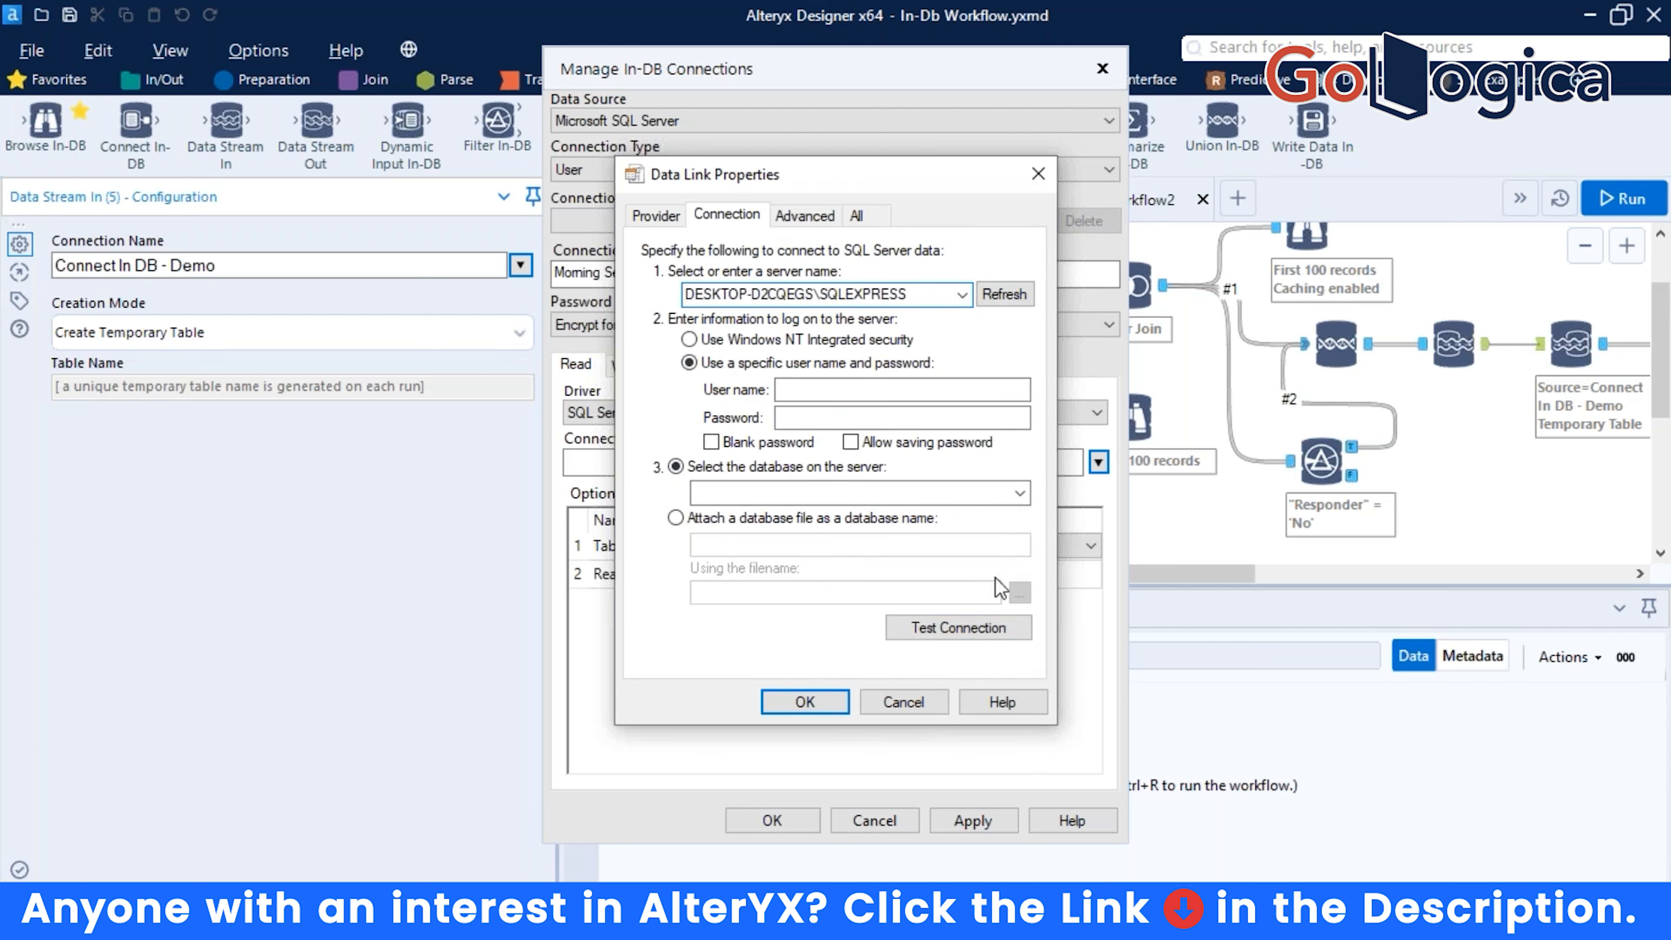
{"action": "left_click", "coordinate": [690, 340]}
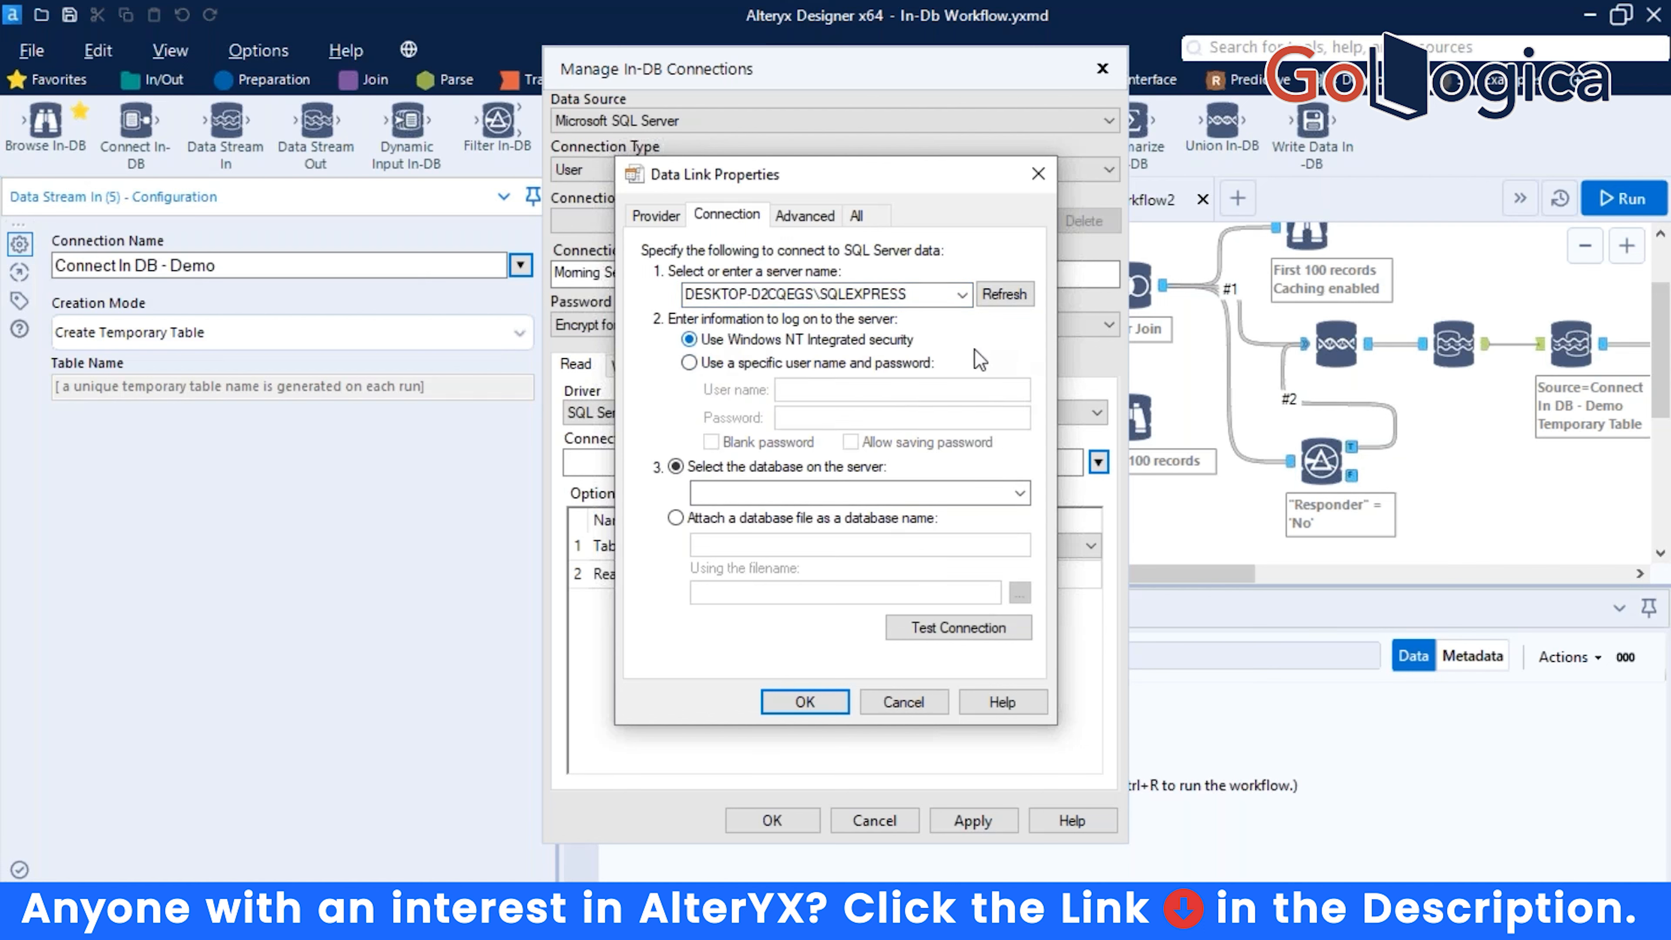
Try the Transaction, master and Employee databases in turn, and test the connection with Employee selected.
{"action": "left_click", "coordinate": [1021, 494]}
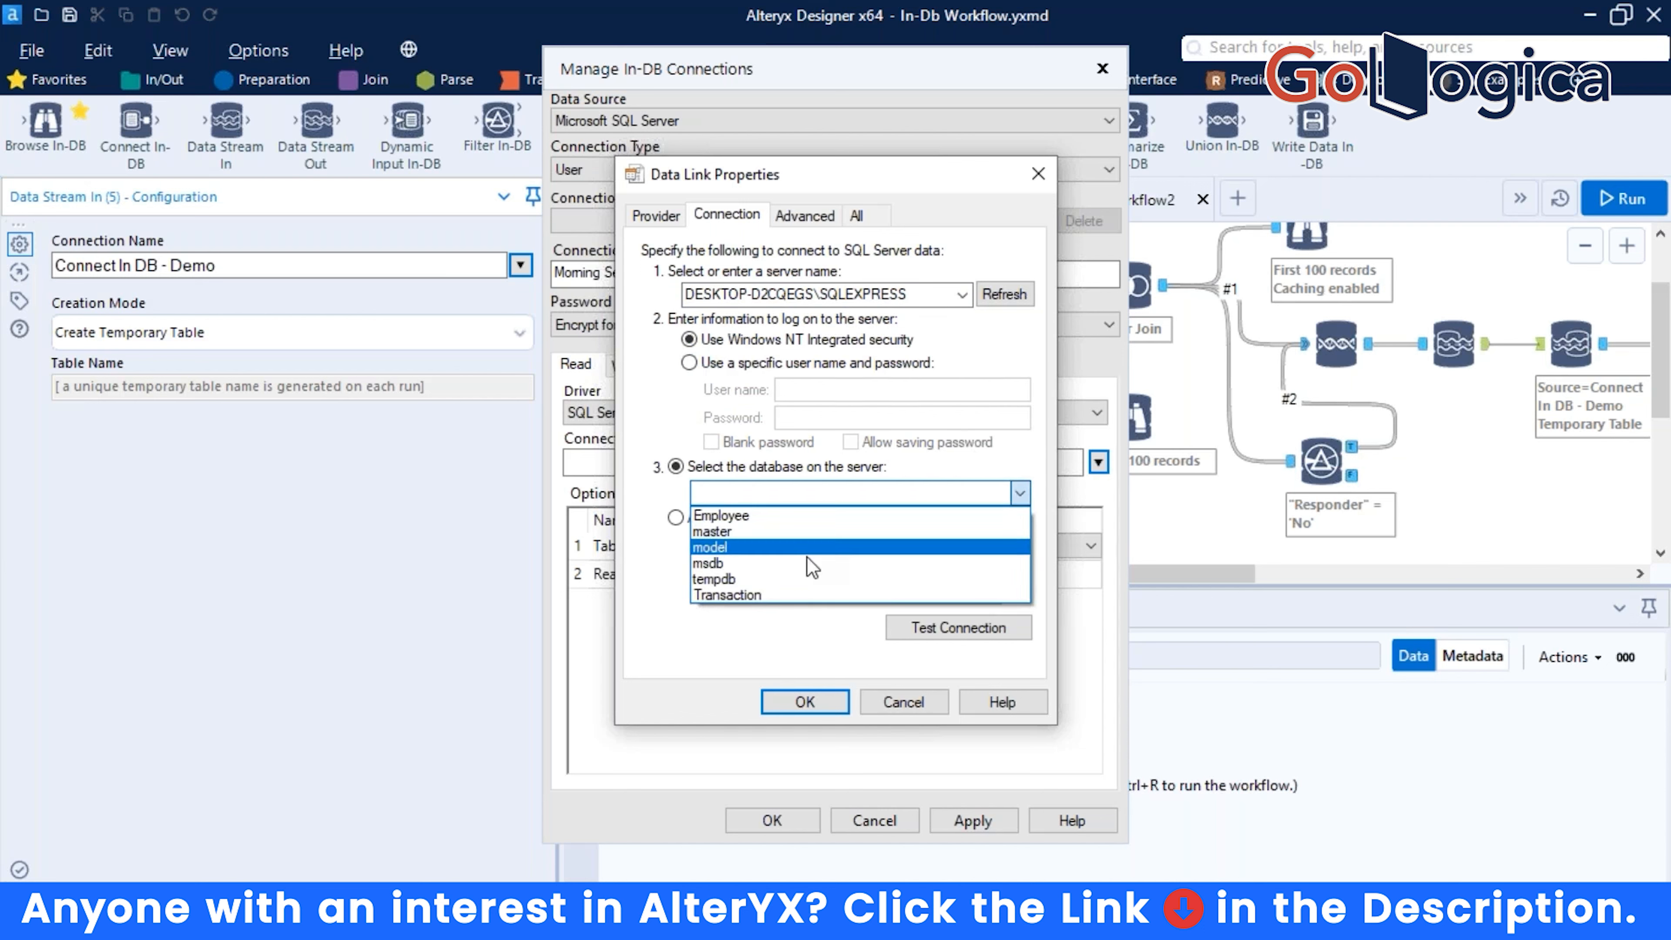
{"action": "left_click", "coordinate": [778, 596]}
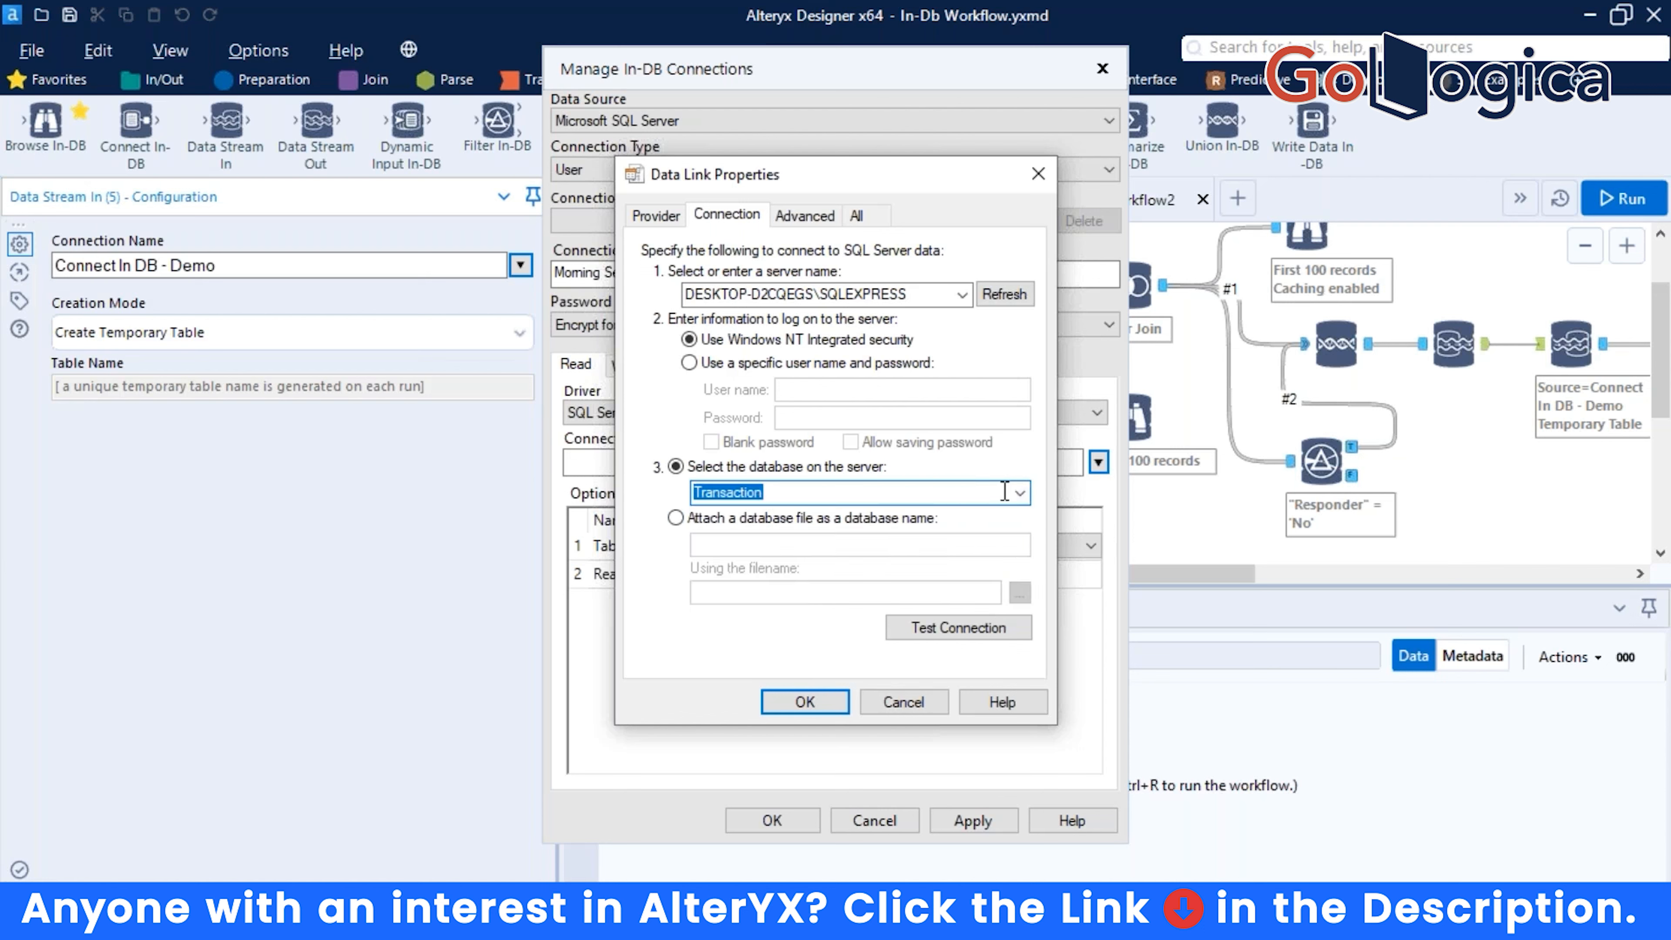
{"action": "left_click", "coordinate": [1020, 495]}
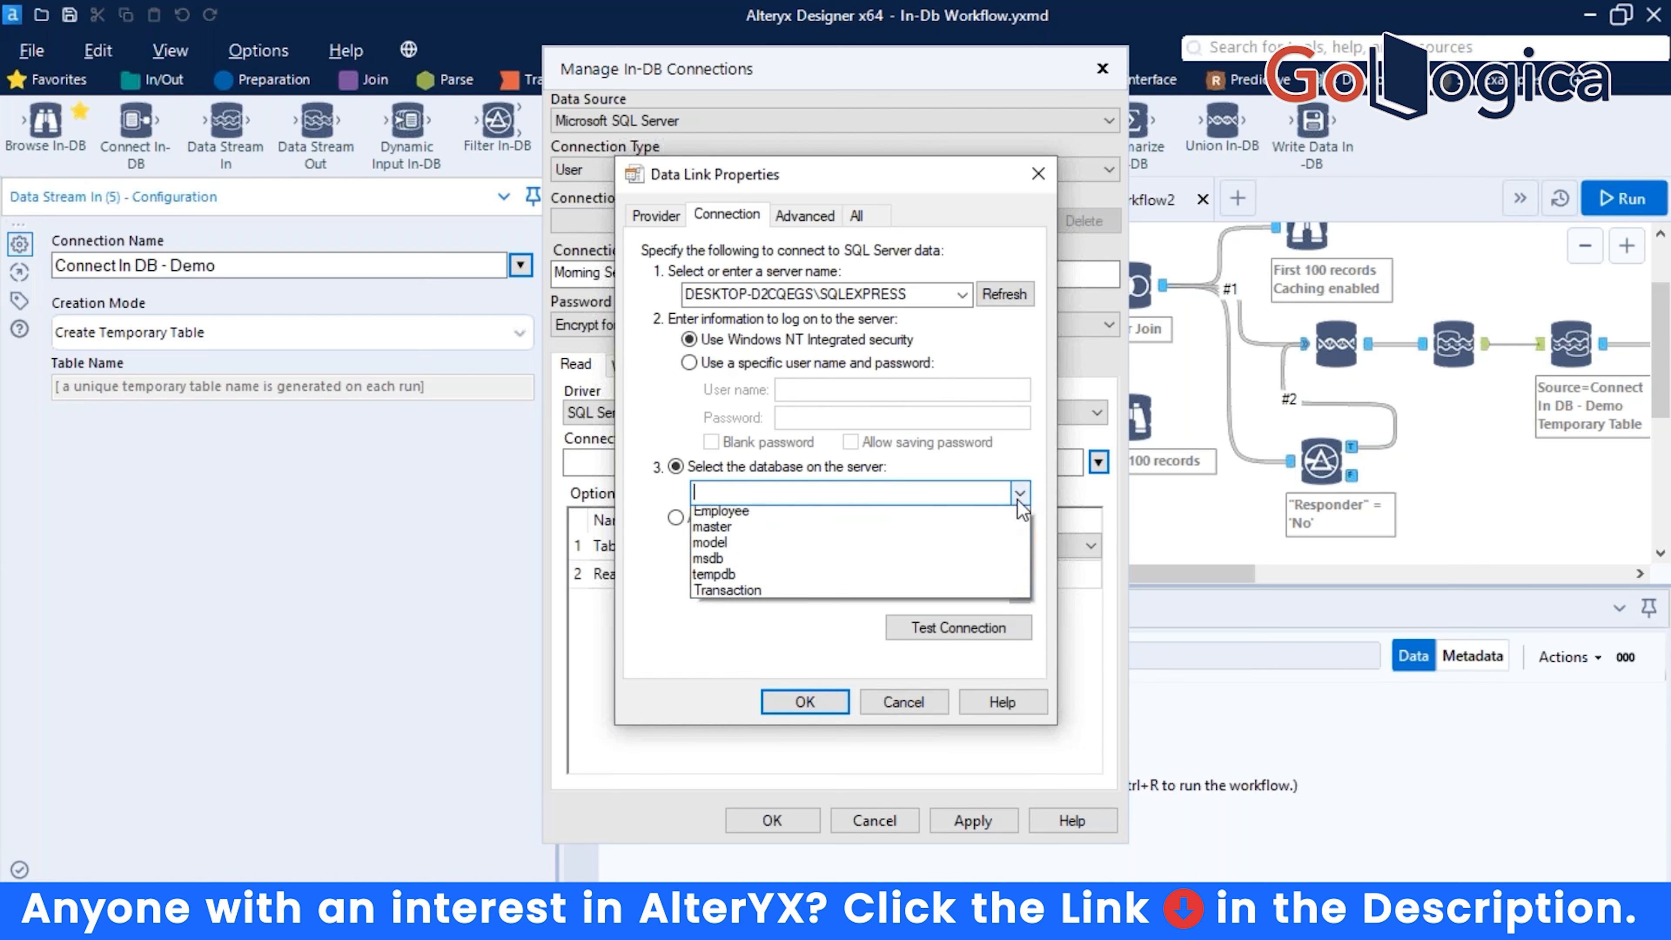
{"action": "left_click", "coordinate": [811, 527]}
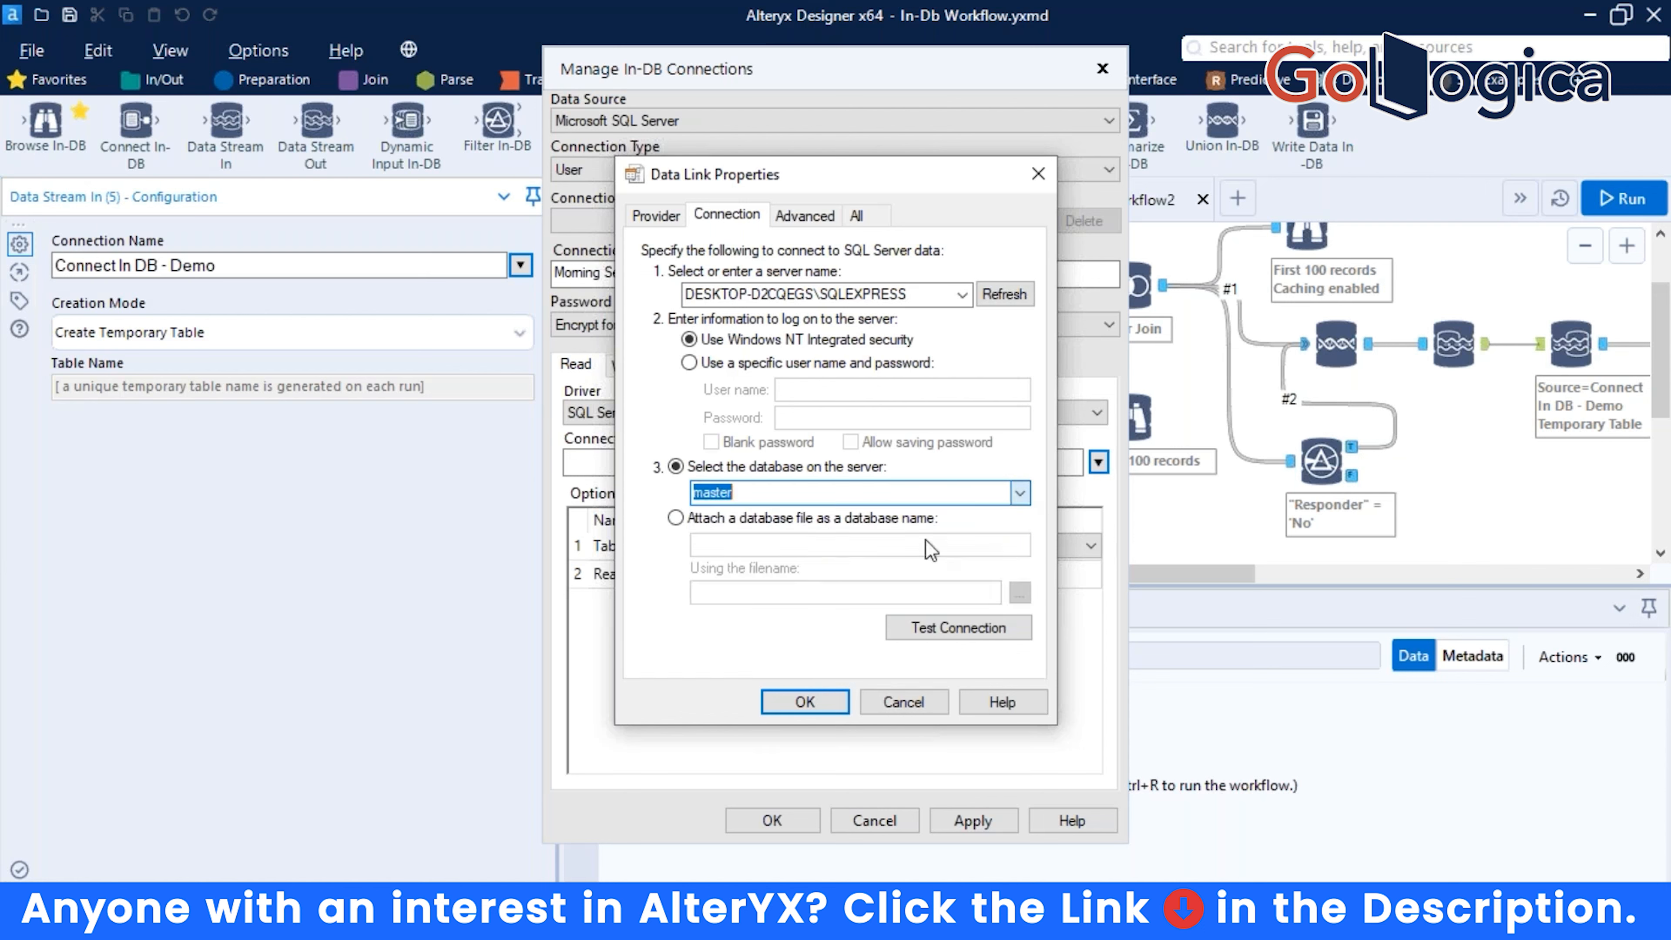
{"action": "left_click", "coordinate": [1020, 493]}
{"action": "left_click", "coordinate": [895, 516]}
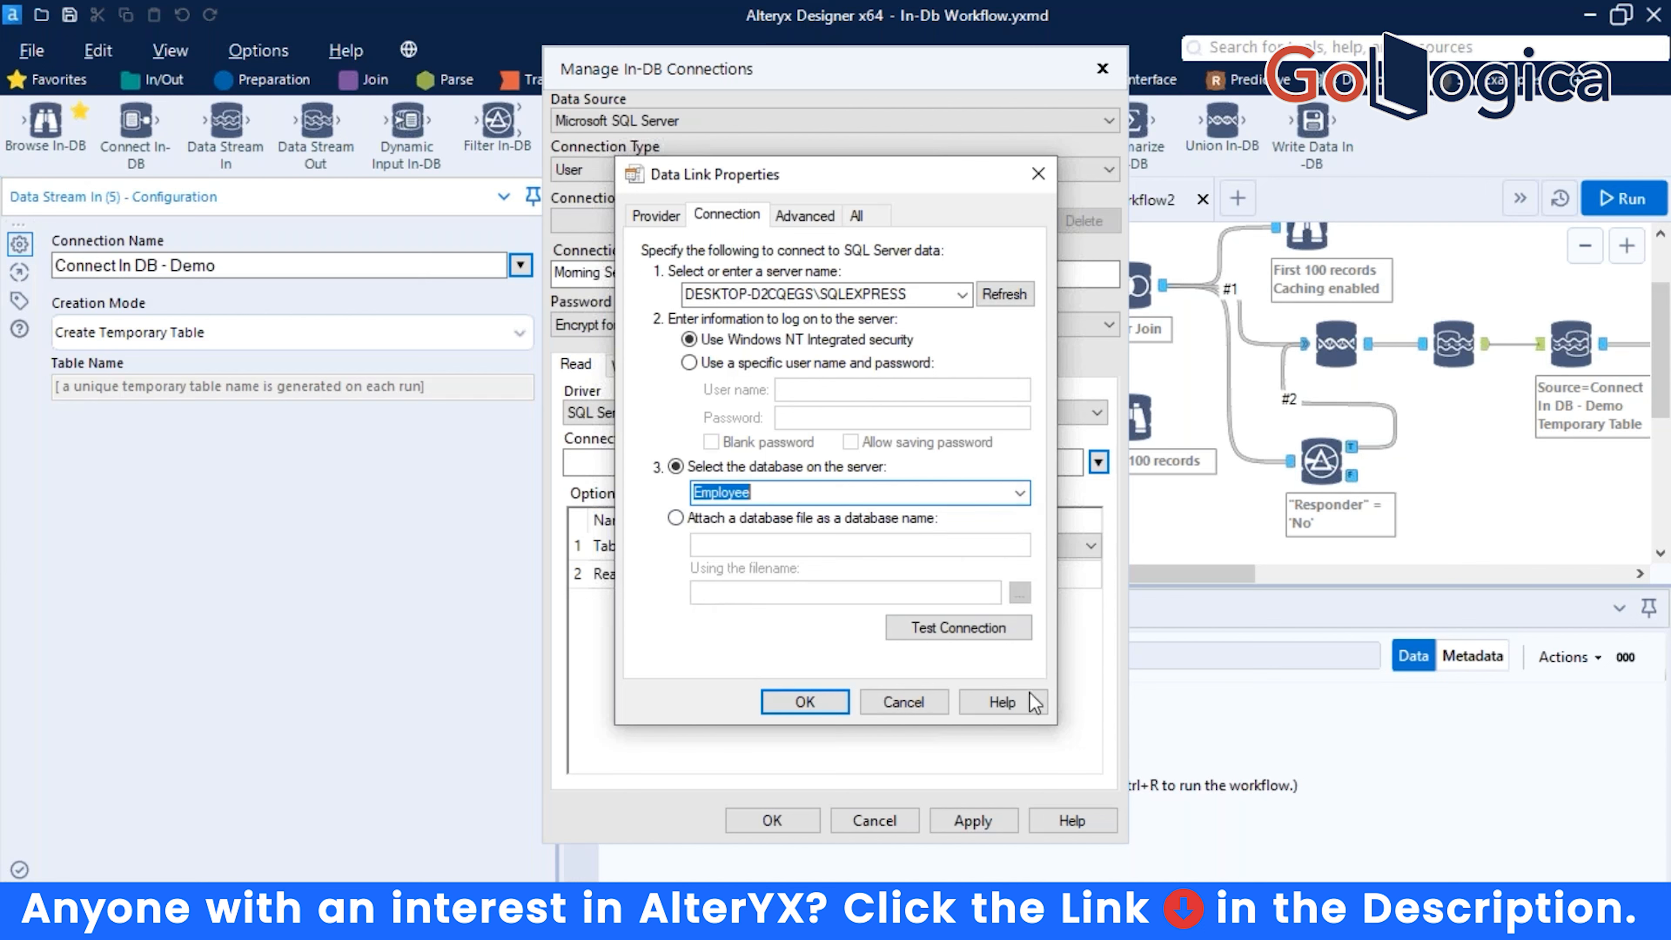
{"action": "left_click", "coordinate": [959, 632]}
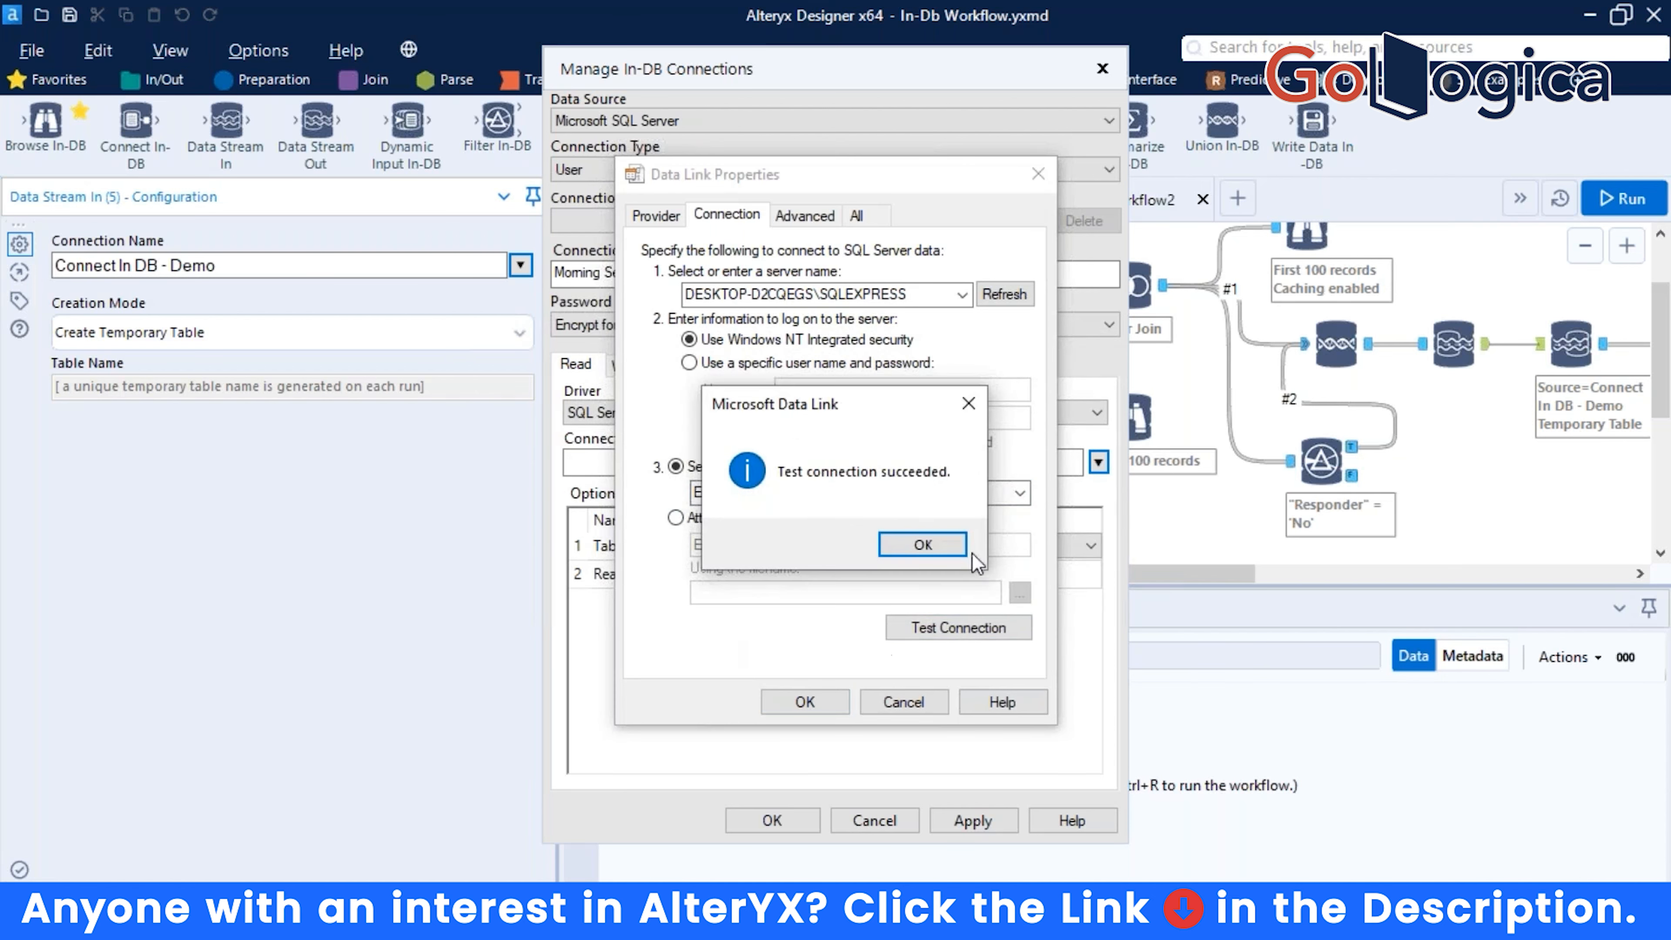
{"action": "left_click", "coordinate": [939, 543]}
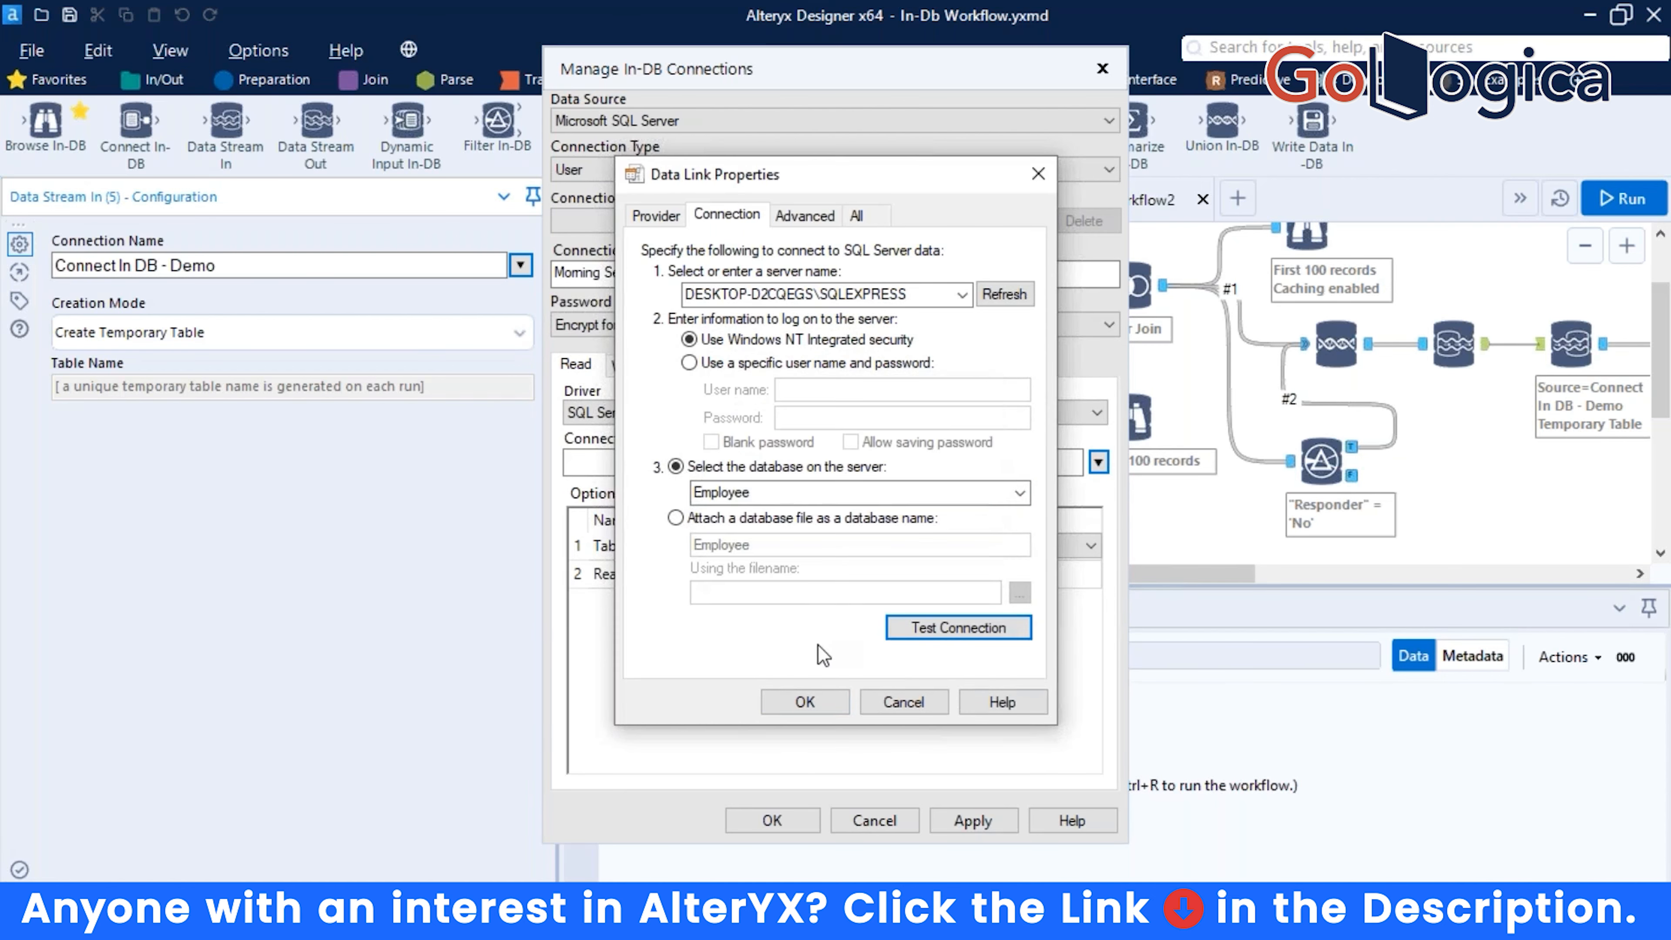
Leave the database unselected and accept the data link as the read connection string.
{"action": "left_click", "coordinate": [1022, 493]}
{"action": "left_click", "coordinate": [851, 616]}
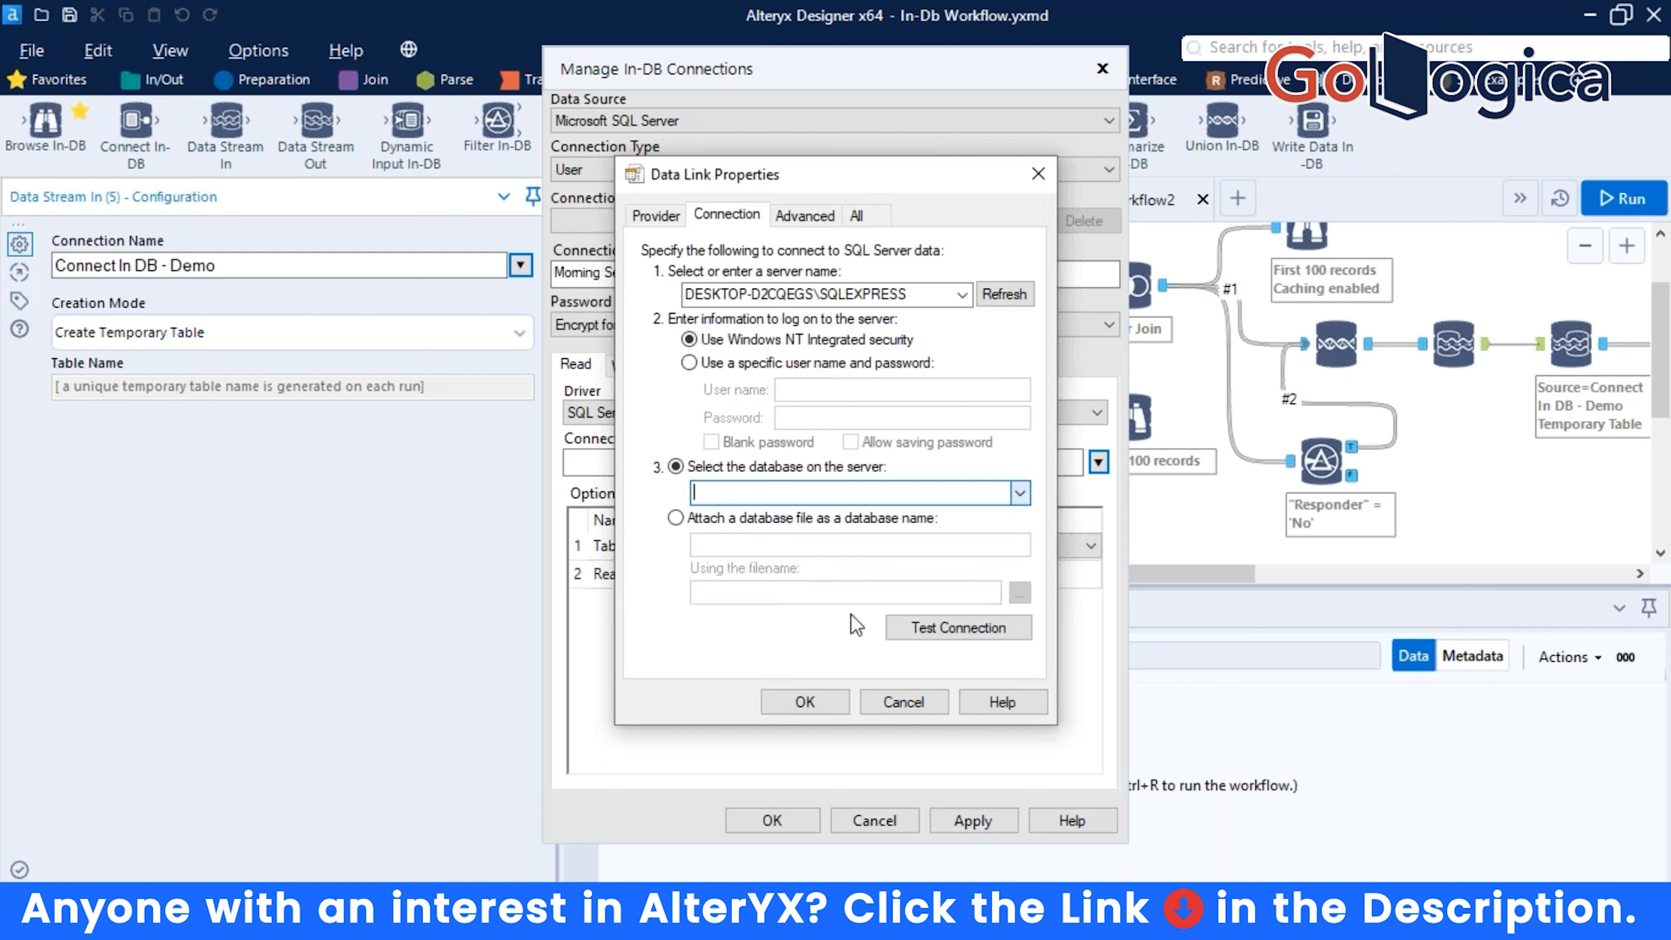
{"action": "left_click", "coordinate": [808, 702]}
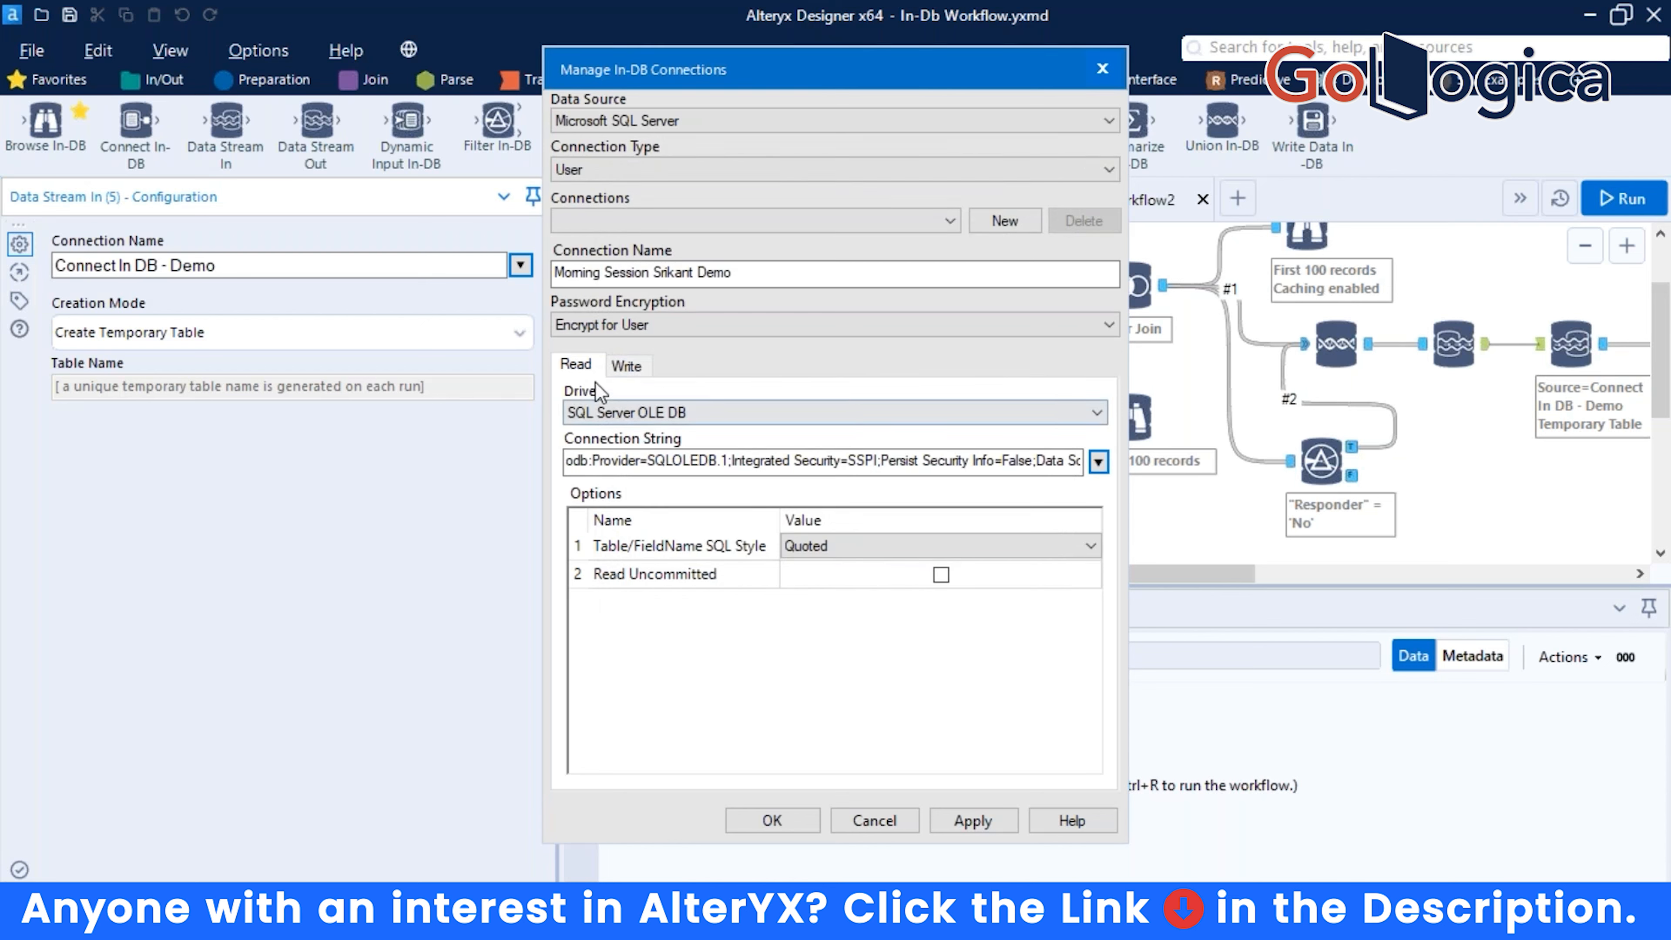
Set the connection's write driver to Same as Read Driver and compare the read and write settings.
{"action": "left_click", "coordinate": [626, 365]}
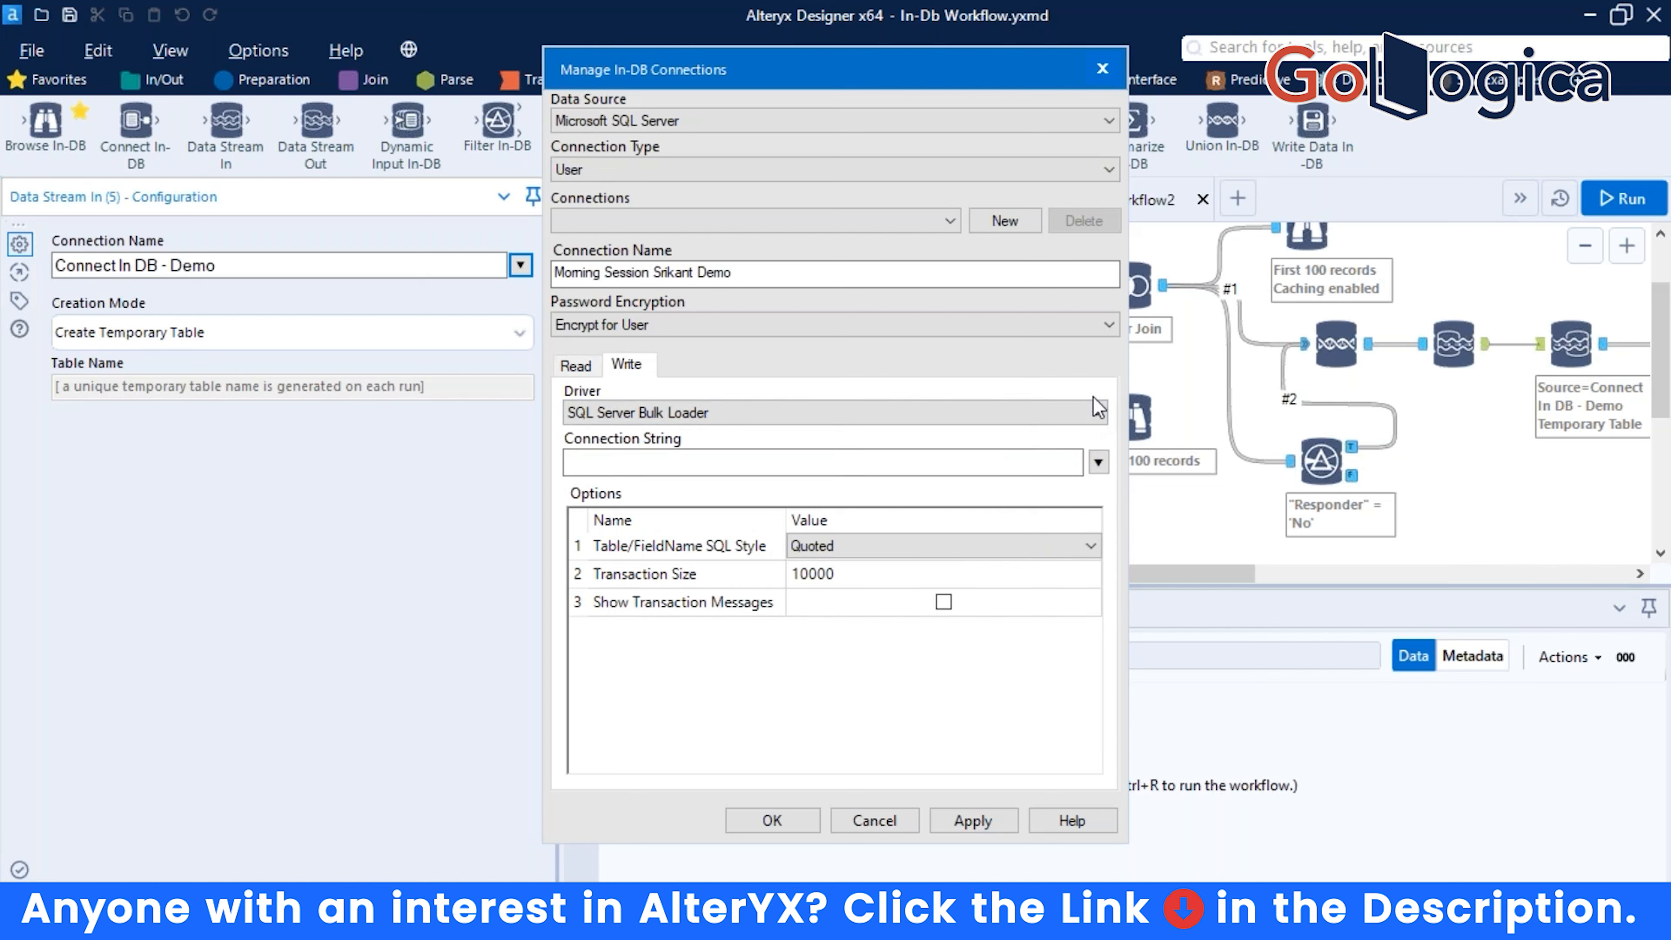
{"action": "left_click", "coordinate": [576, 364]}
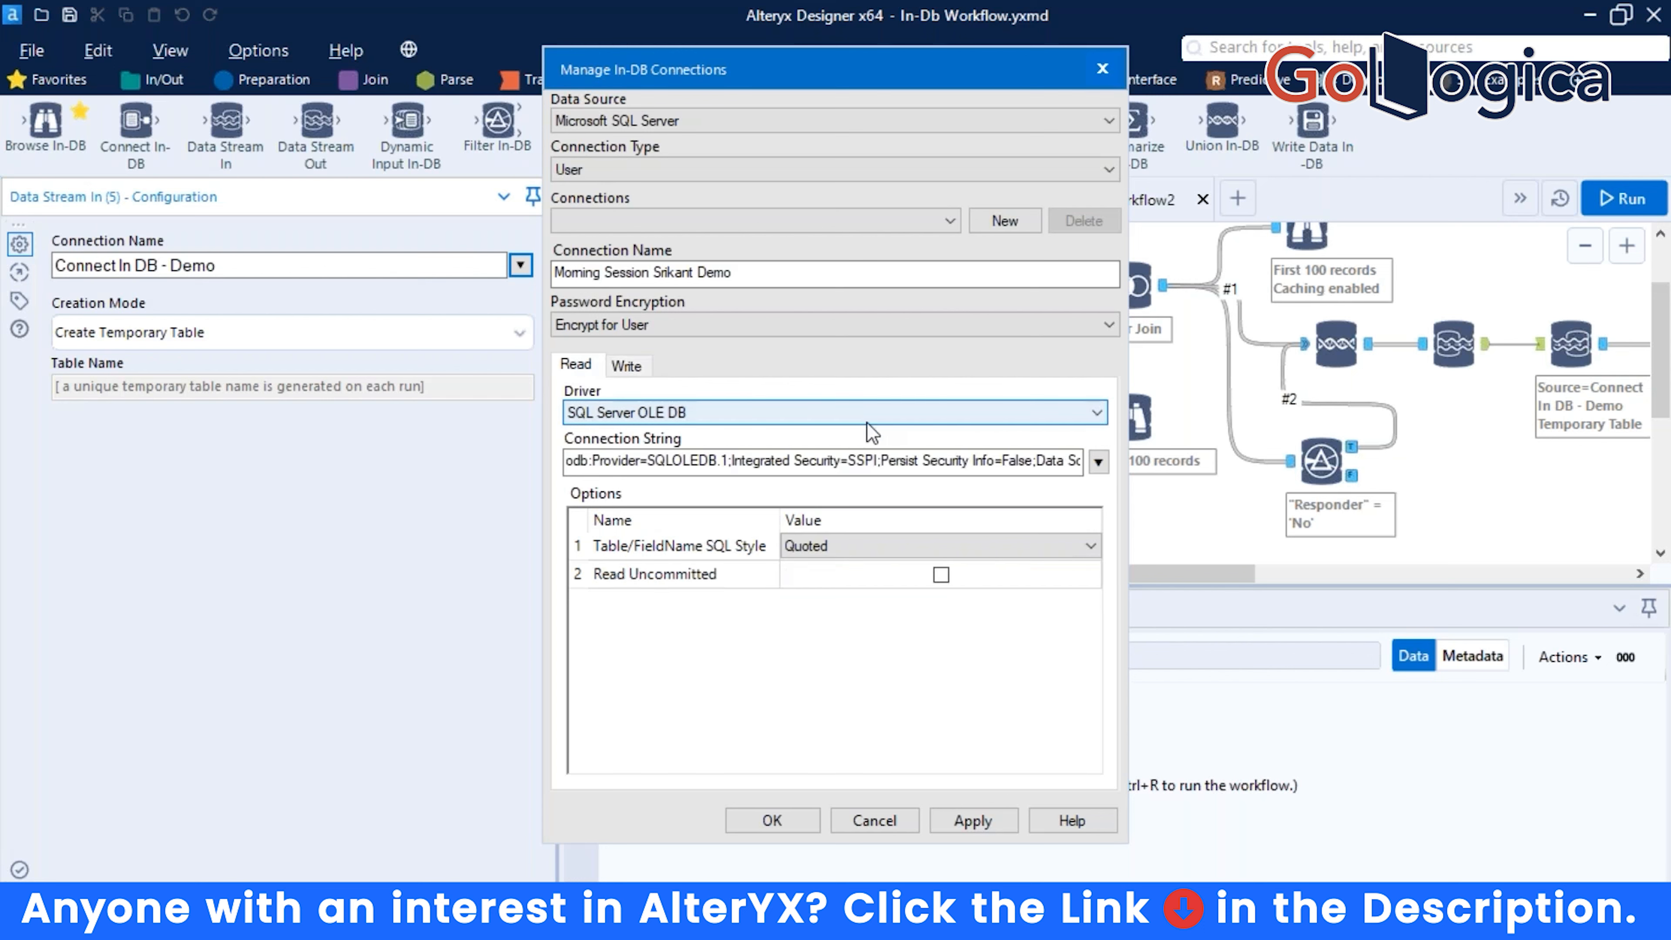
{"action": "left_click", "coordinate": [631, 367]}
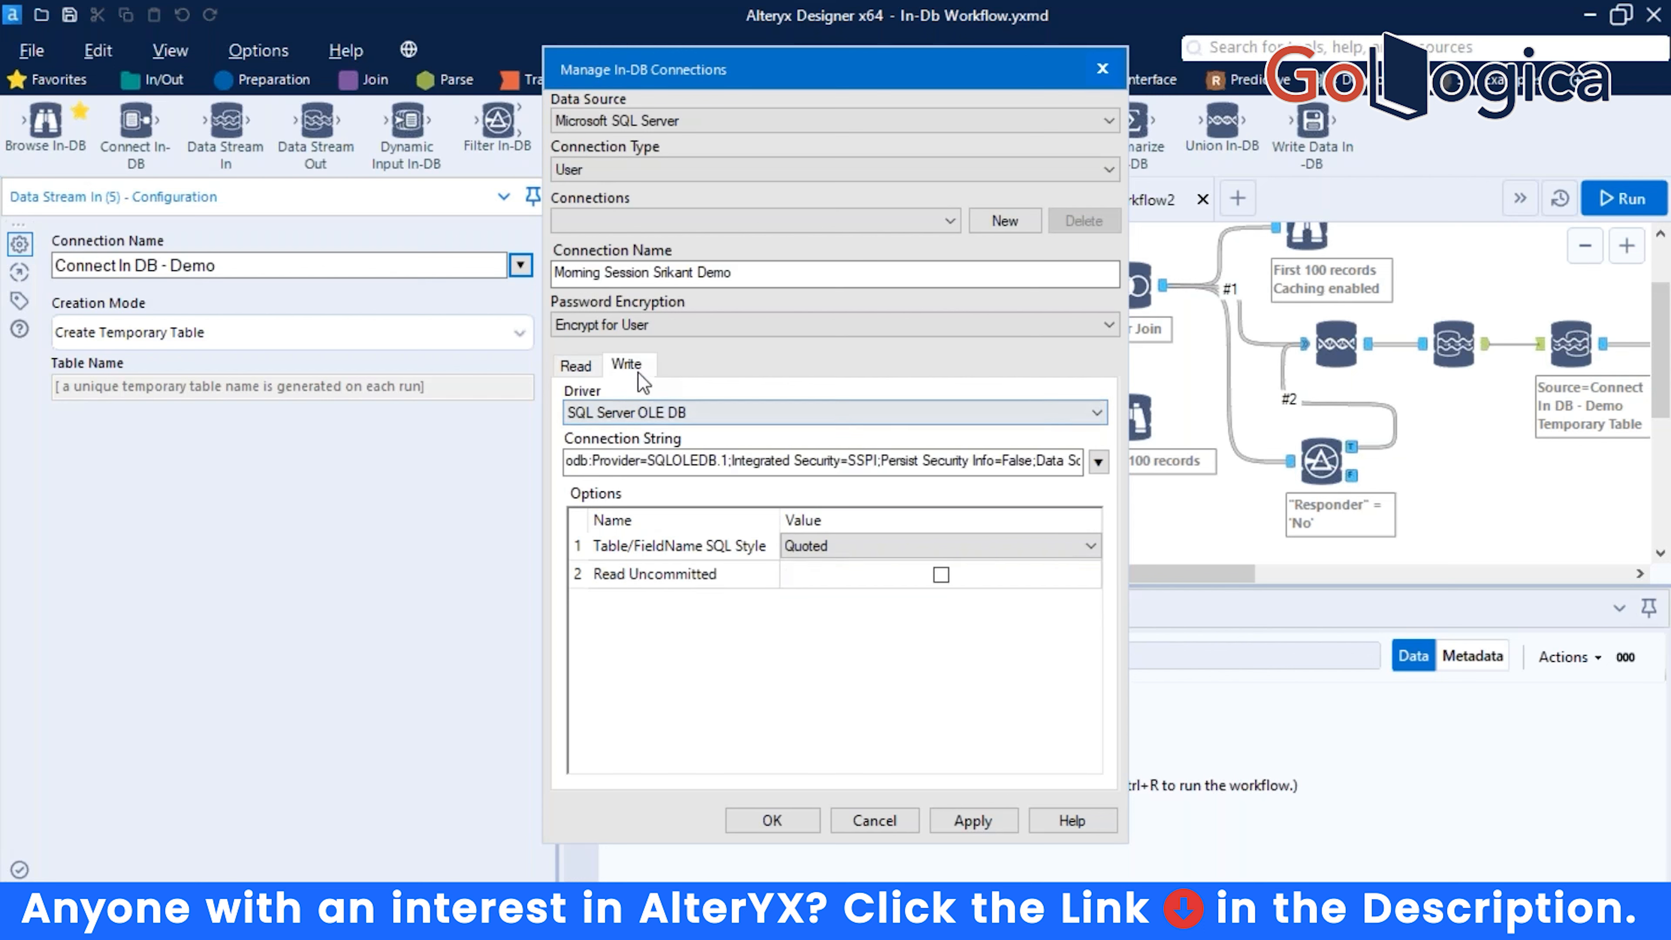
{"action": "left_click", "coordinate": [783, 415]}
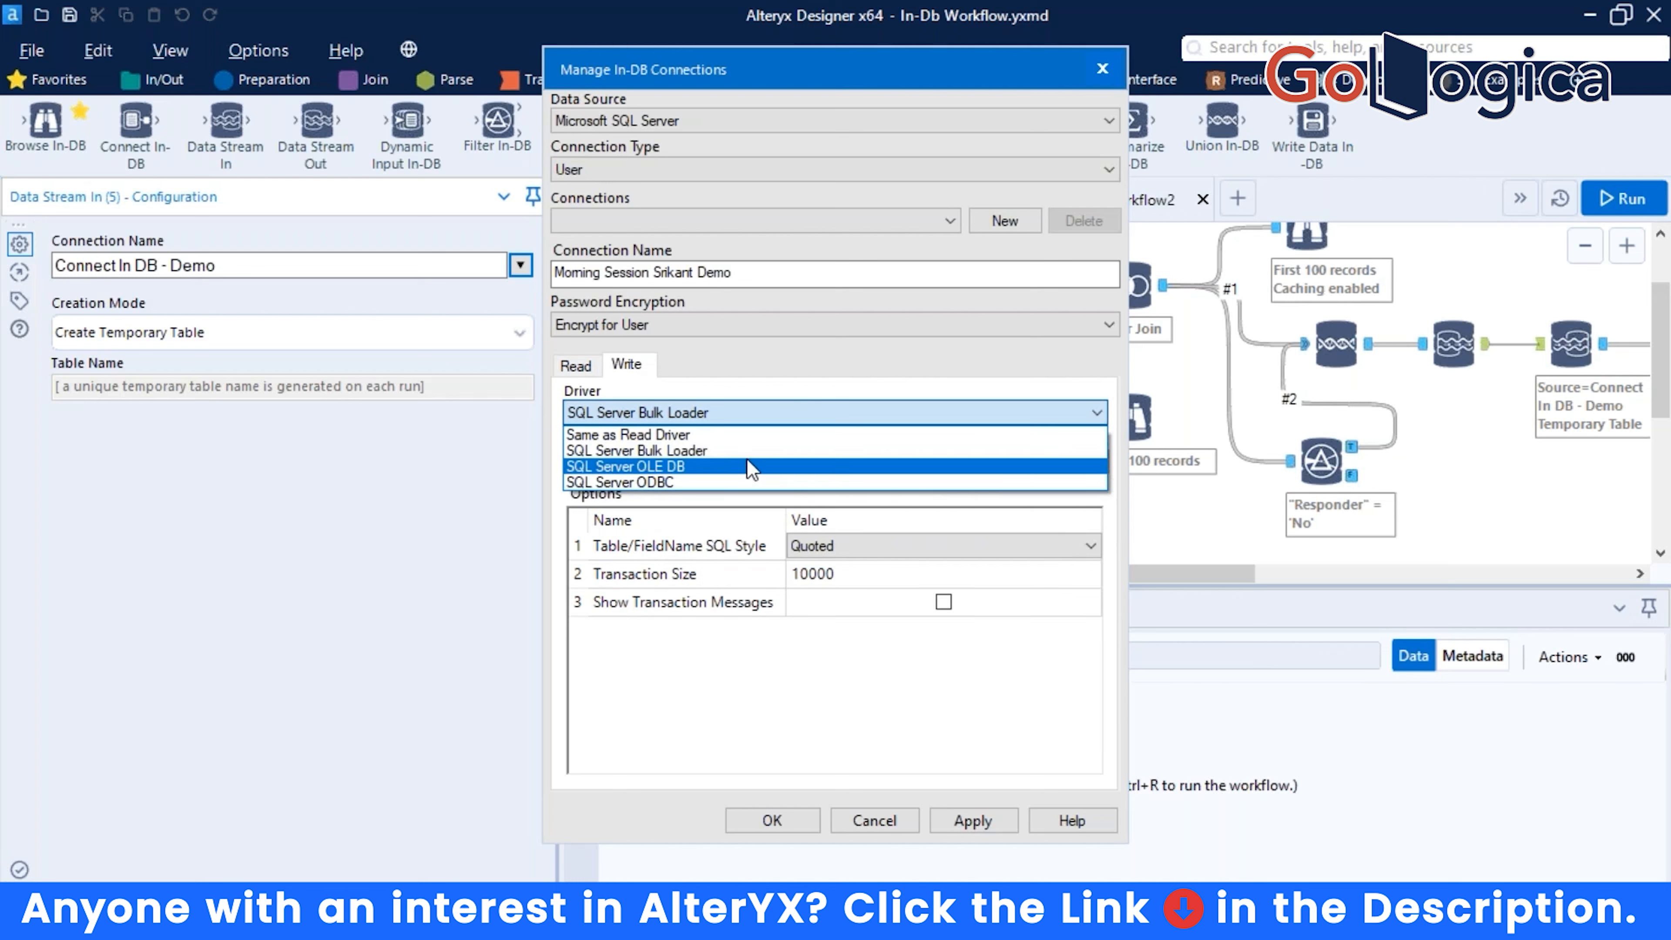
{"action": "left_click", "coordinate": [726, 435]}
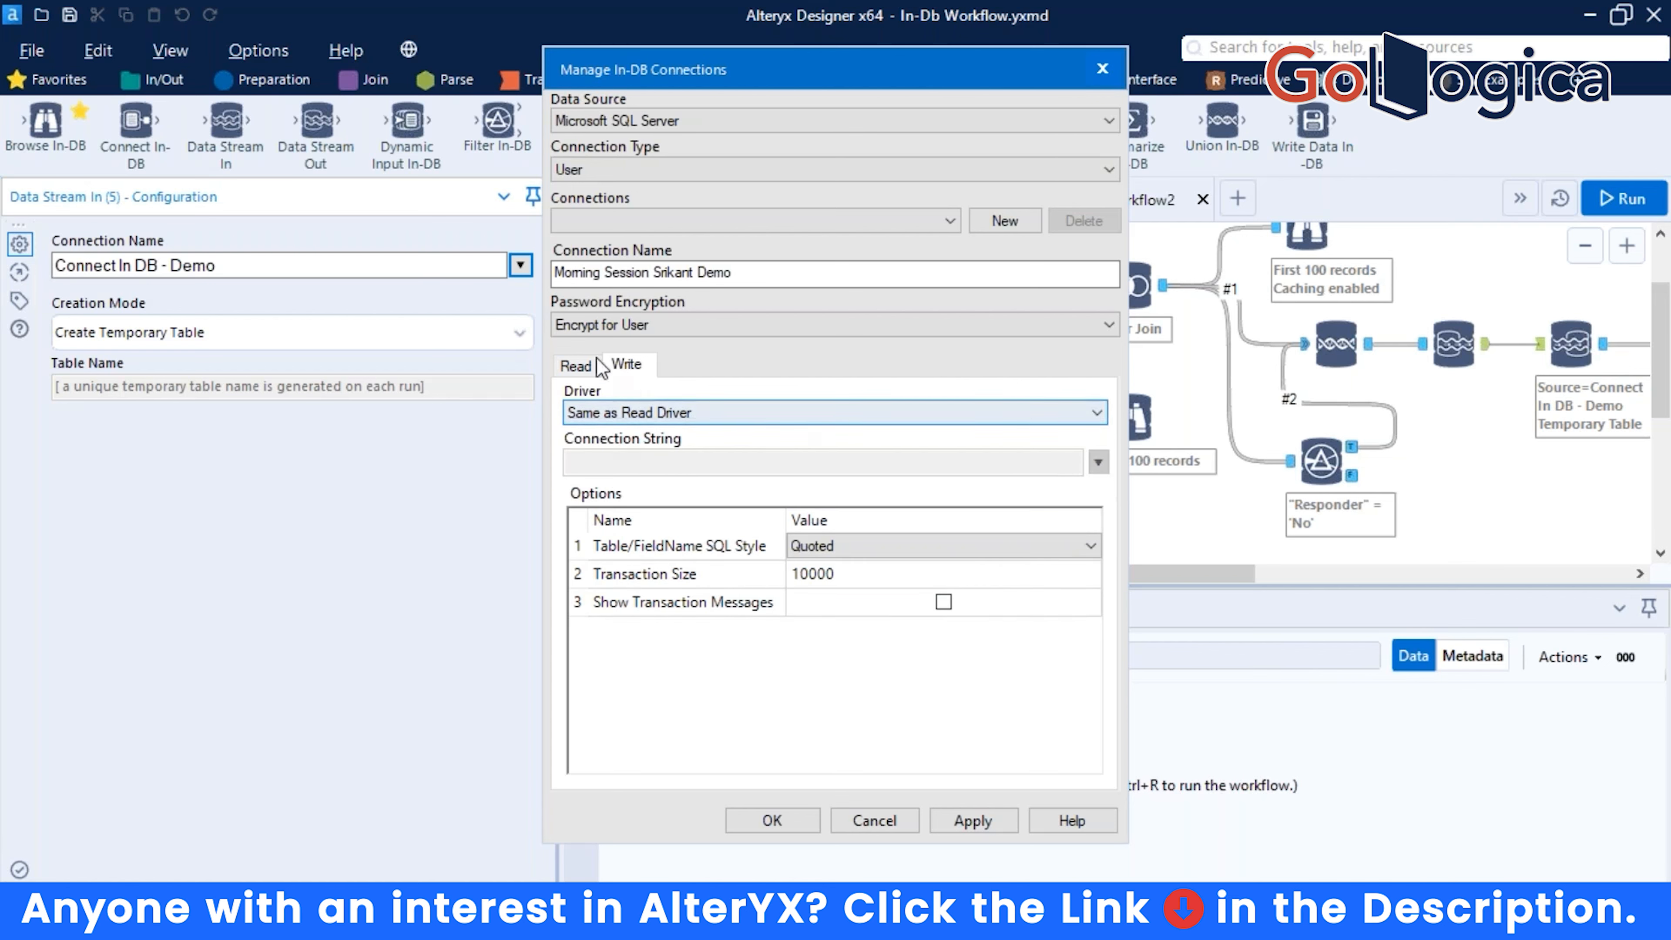
{"action": "left_click", "coordinate": [576, 366]}
{"action": "left_click", "coordinate": [625, 366]}
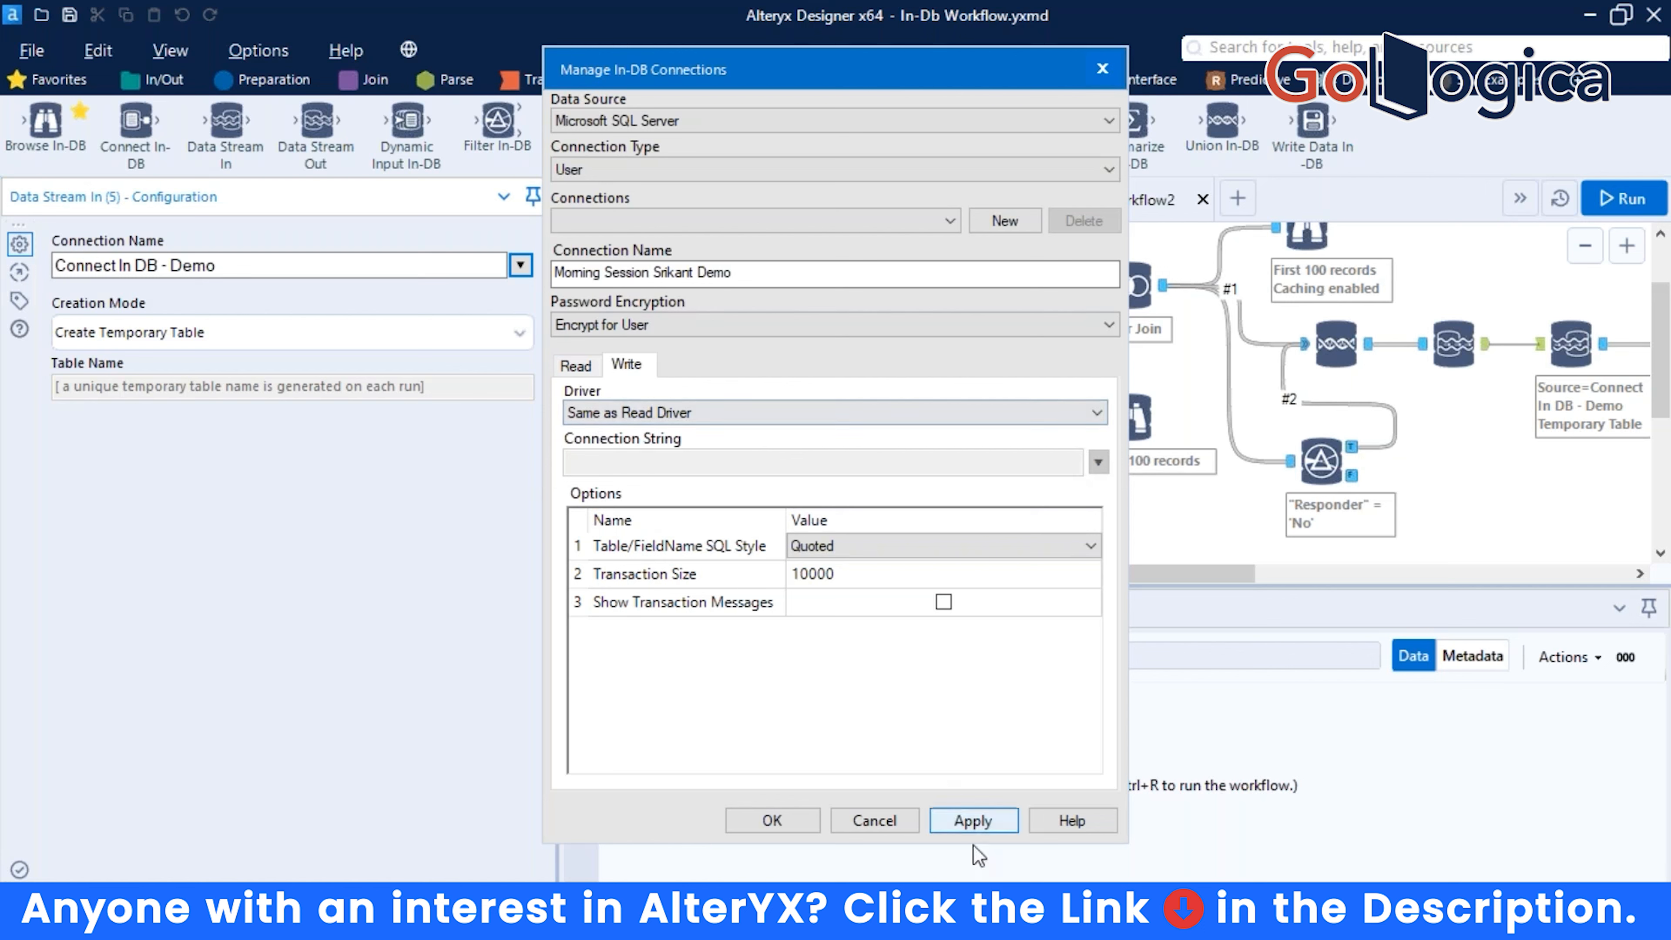
Save the new In-DB connection for the Data Stream In tool and review its creation modes, keeping Create Temporary Table.
{"action": "left_click", "coordinate": [972, 821]}
{"action": "left_click", "coordinate": [770, 822]}
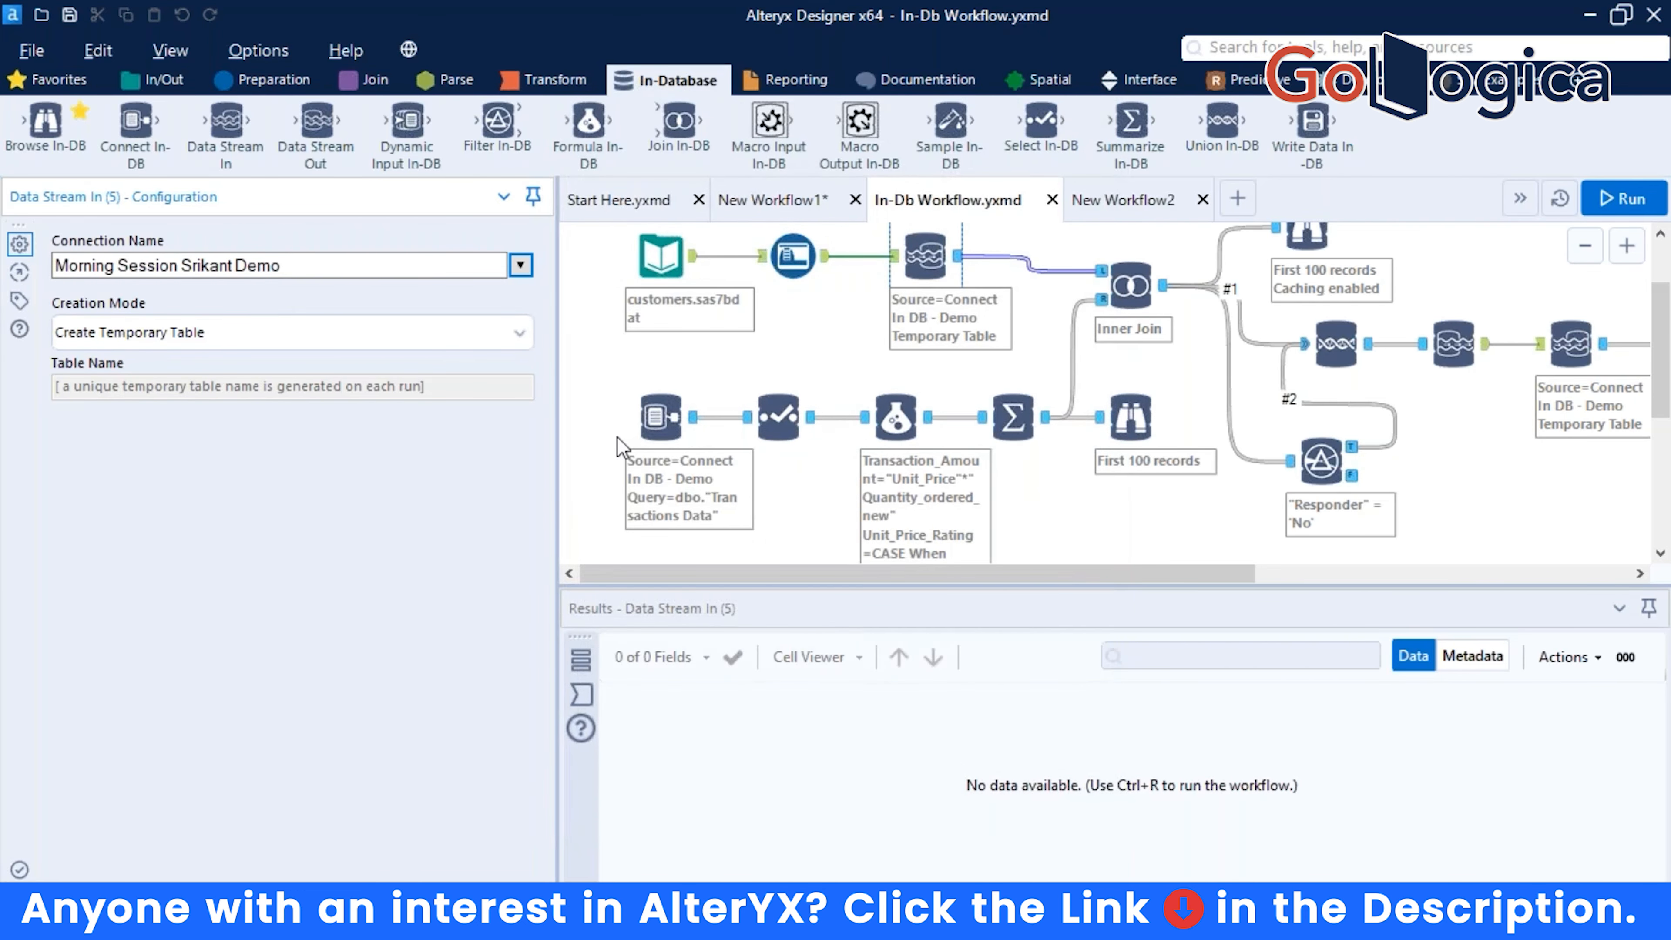
{"action": "left_click", "coordinate": [519, 334]}
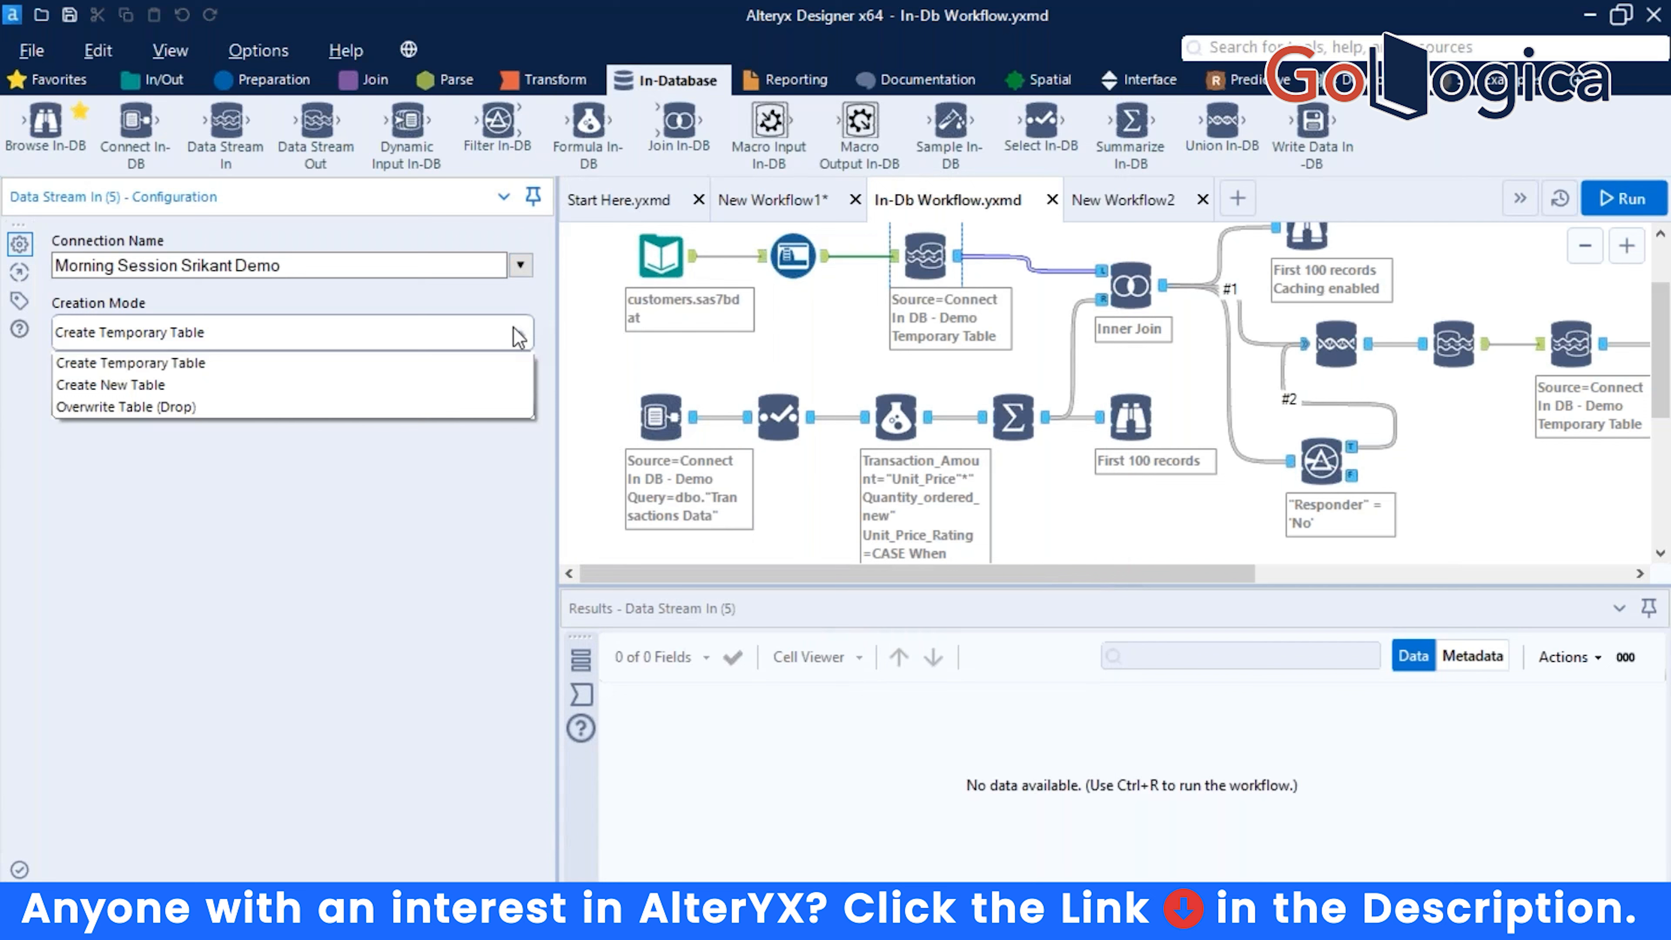
{"action": "left_click", "coordinate": [519, 336]}
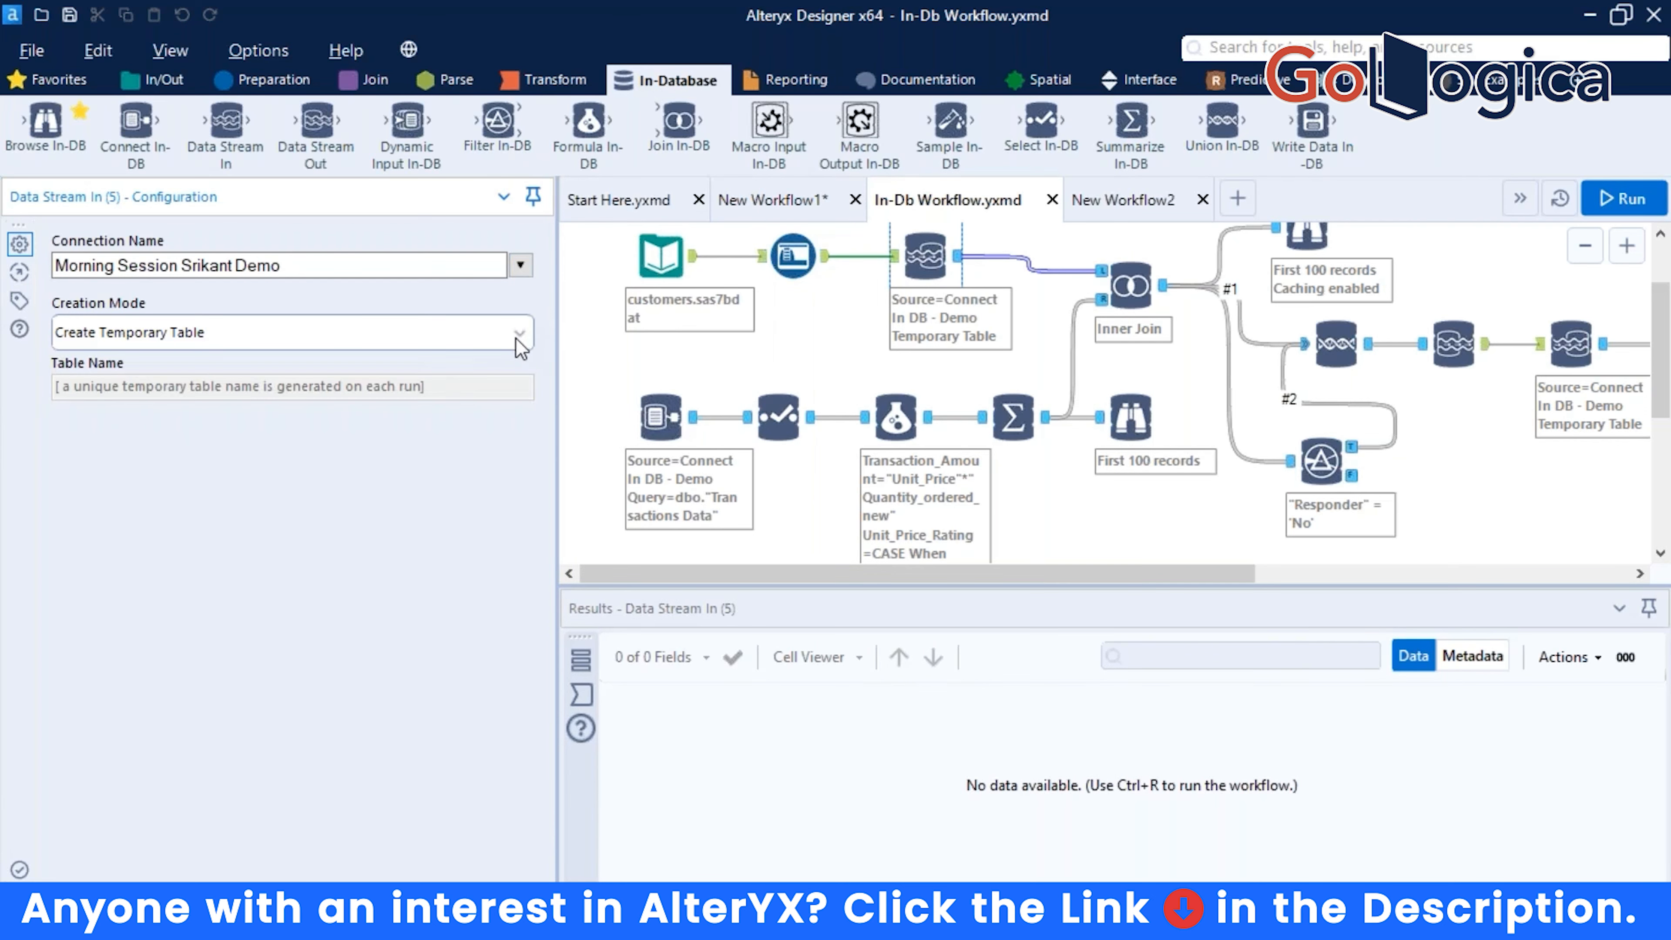
{"action": "left_click", "coordinate": [521, 337]}
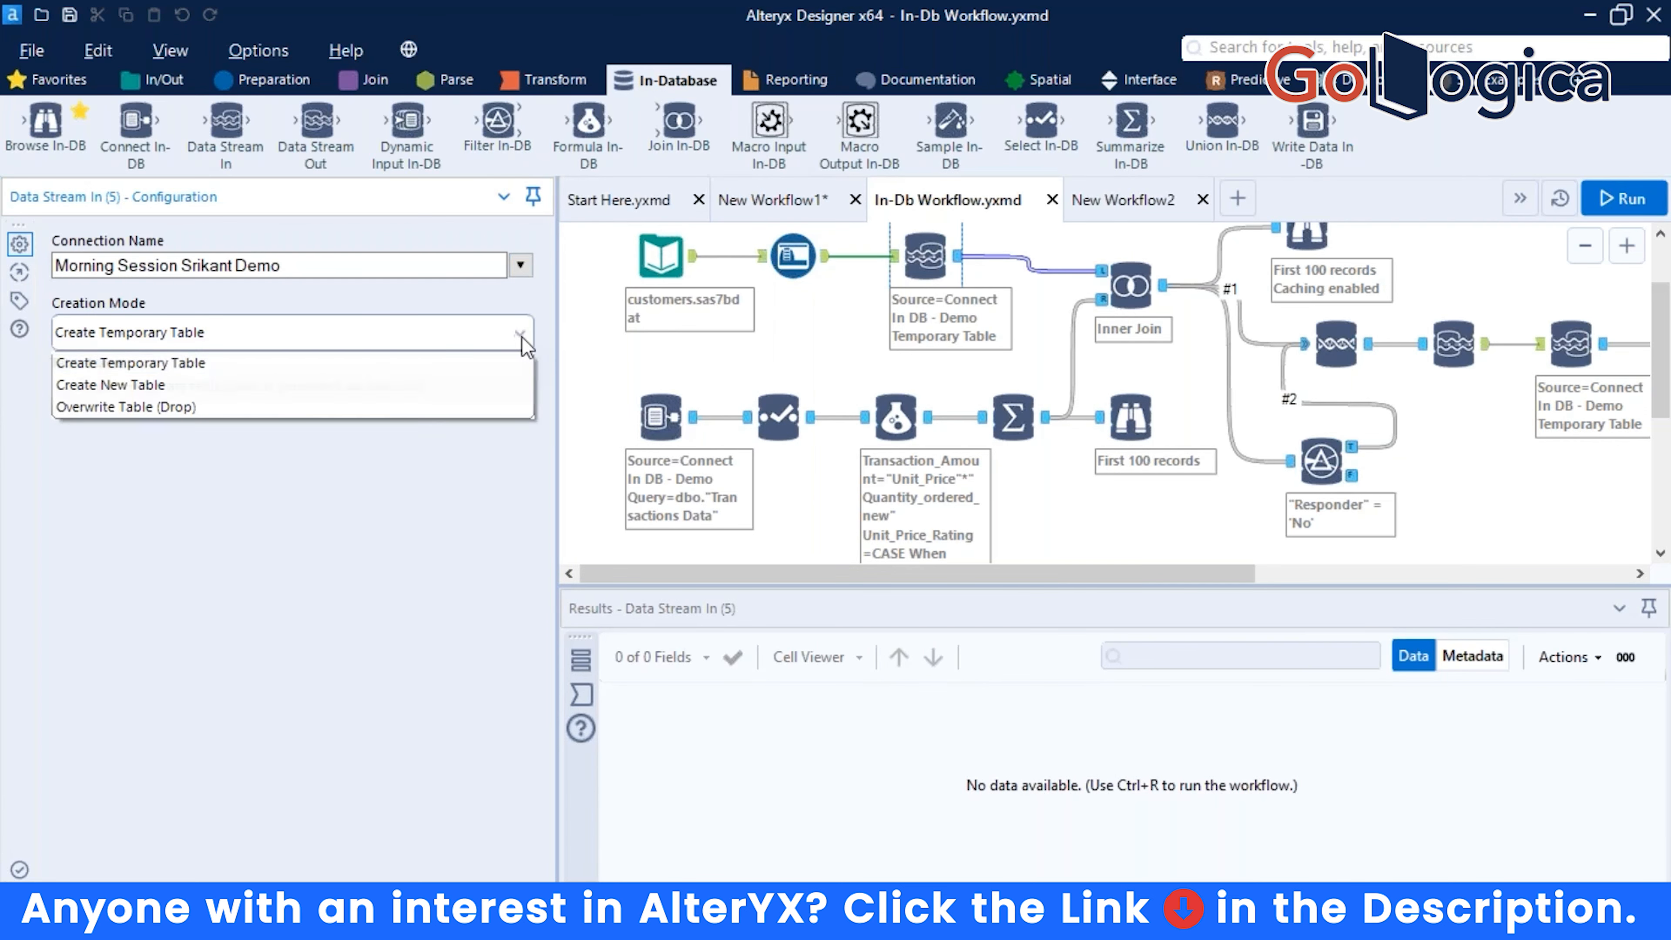
{"action": "left_click", "coordinate": [523, 339]}
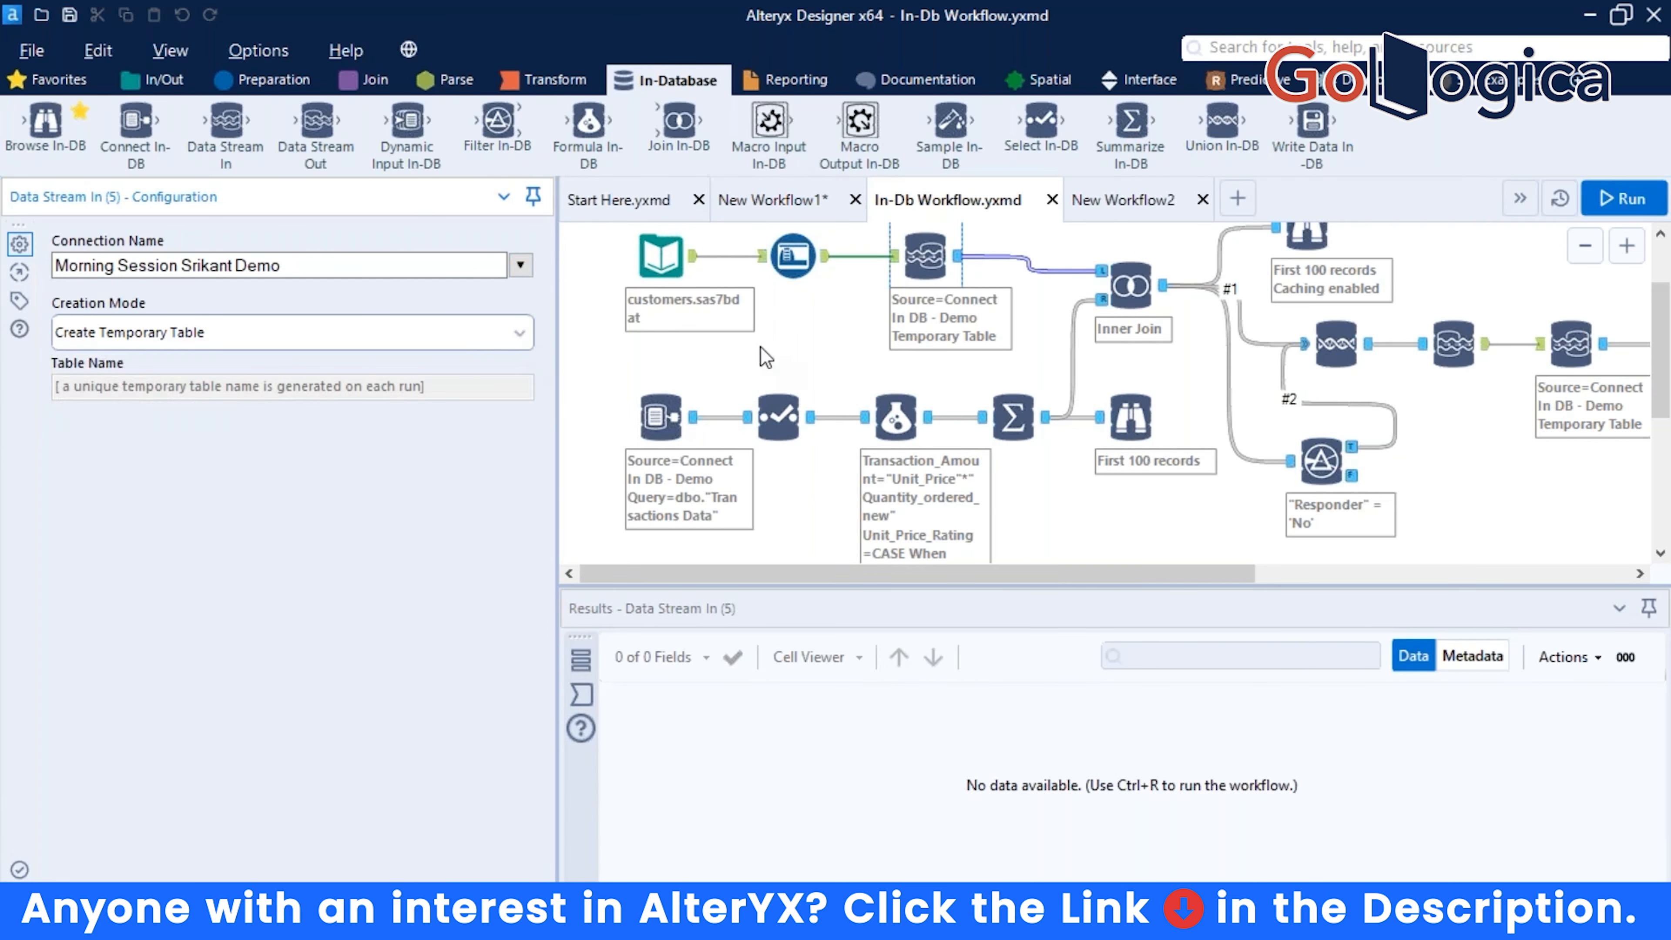
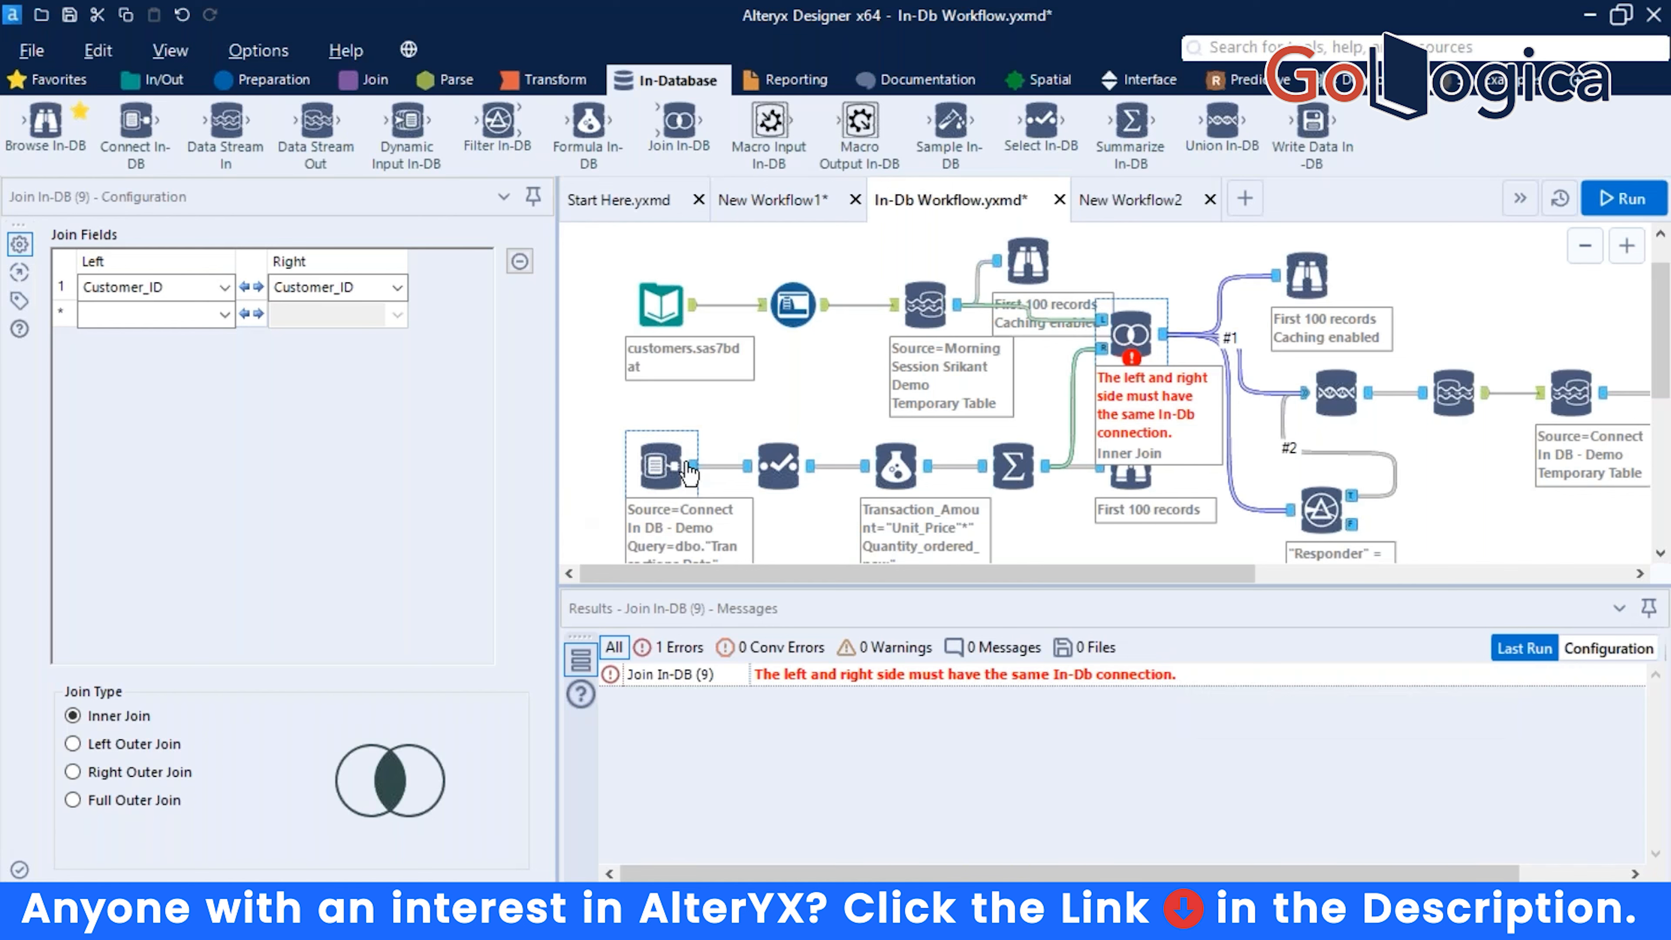
Examine the Connect In-DB tool's connection and query, and the records in the Browse In-DB tool on the customers stream.
{"action": "scroll", "coordinate": [678, 524], "scroll_direction": "down", "scroll_amount": 1}
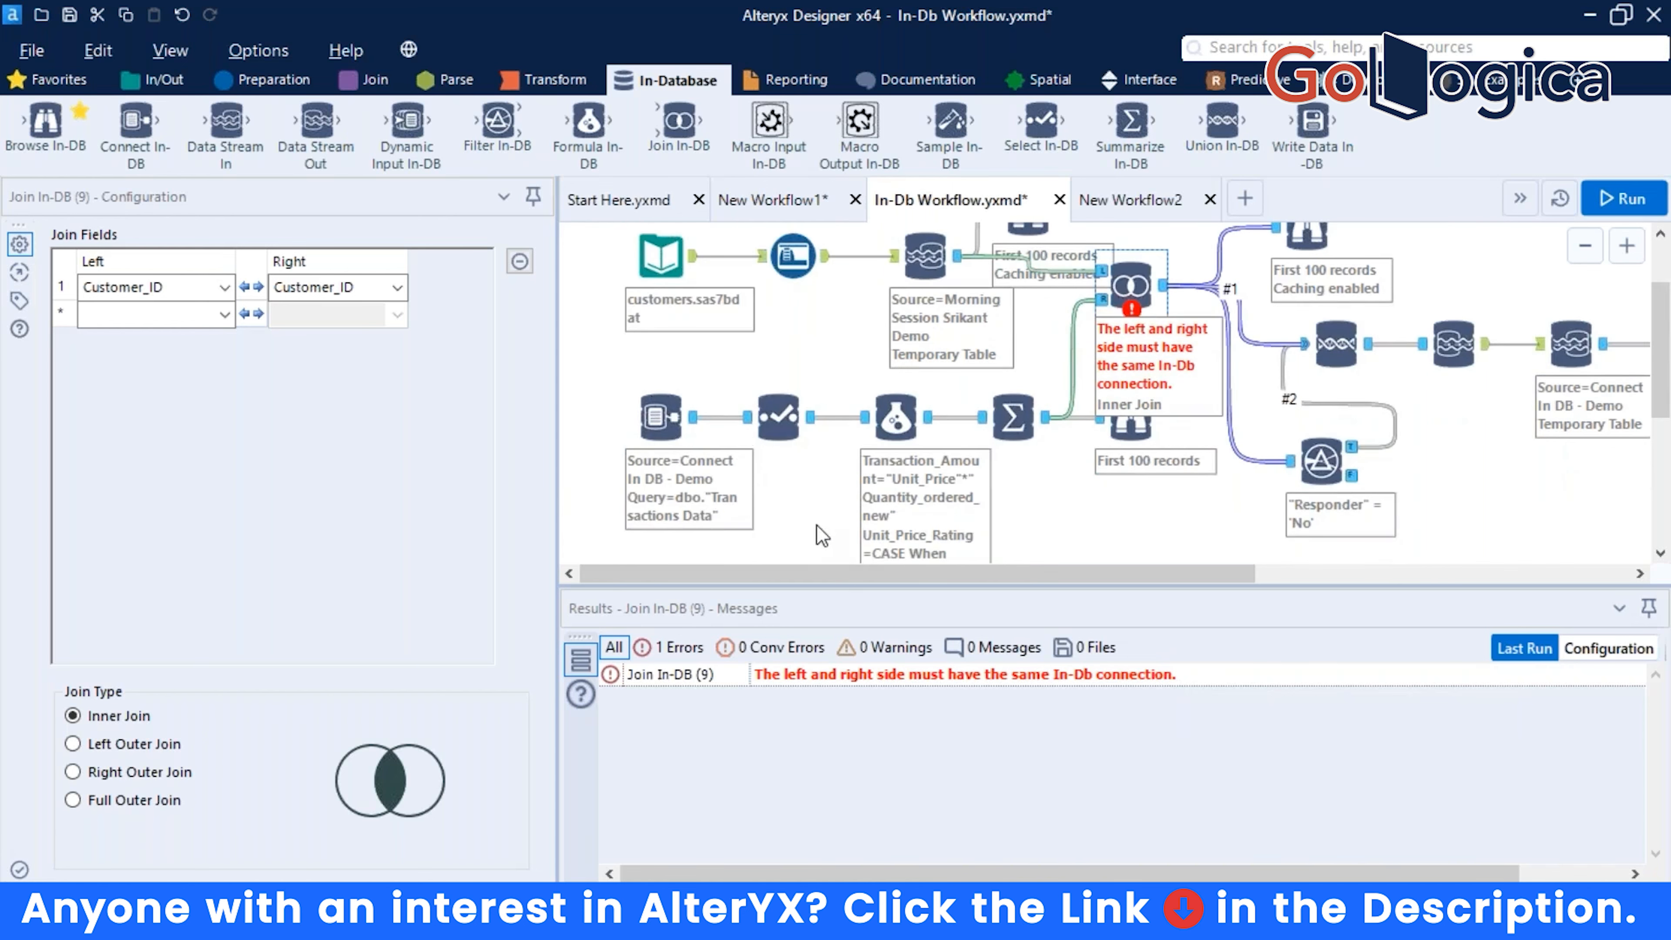
{"action": "left_click", "coordinate": [676, 442]}
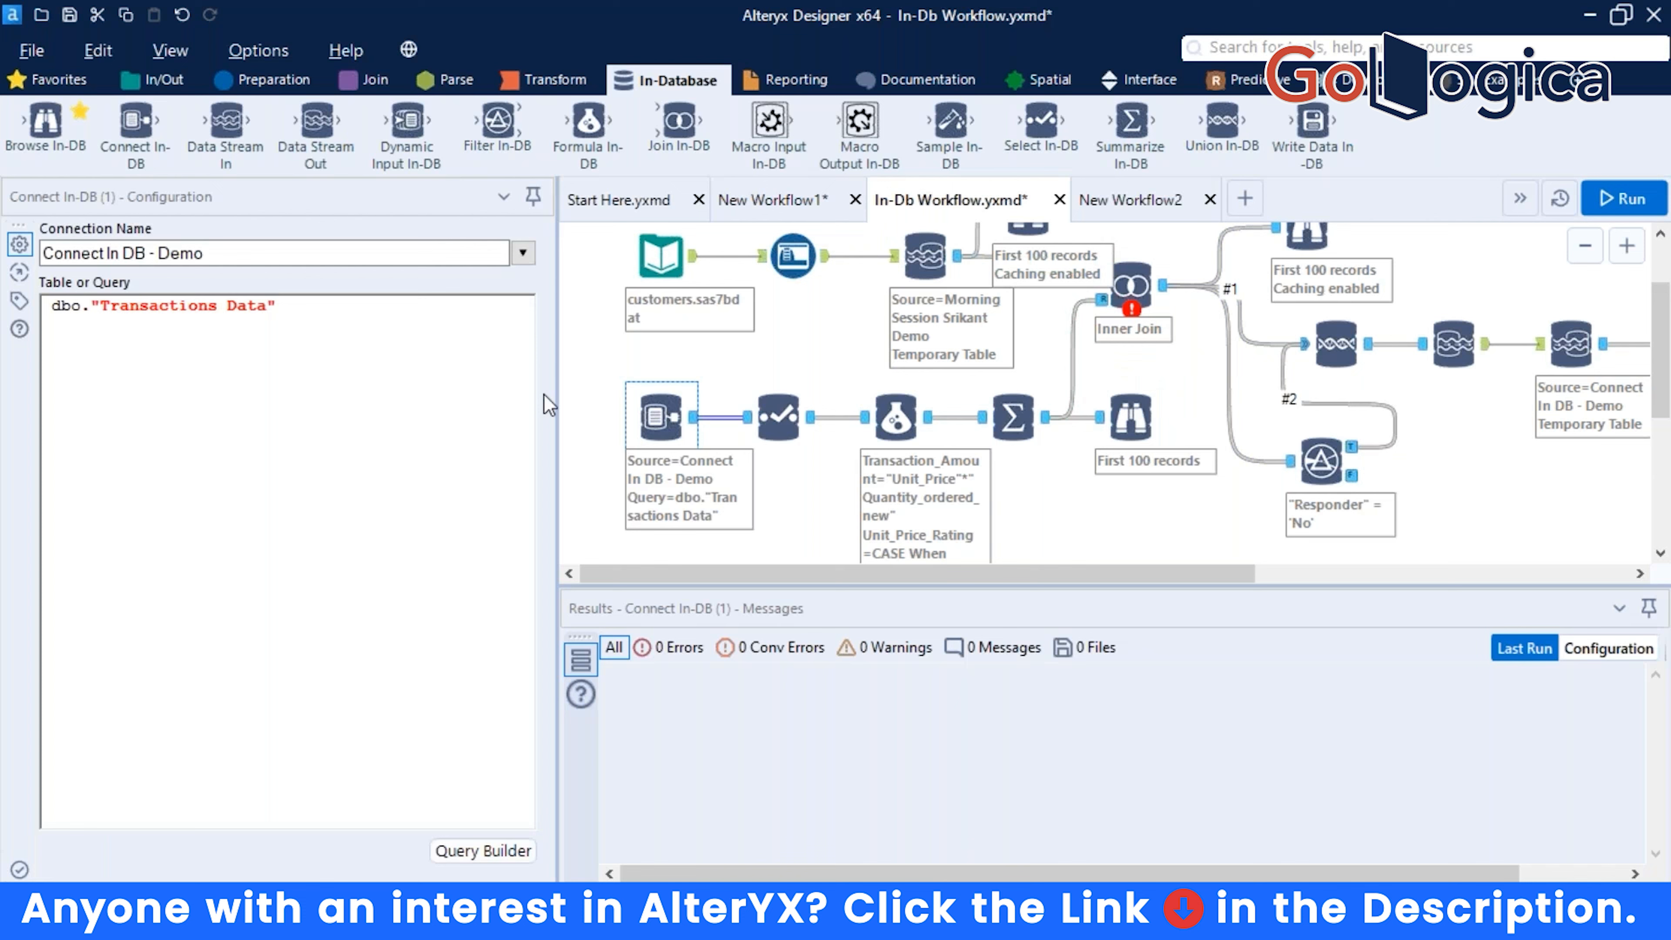
{"action": "scroll", "coordinate": [1057, 420], "scroll_direction": "up", "scroll_amount": 2}
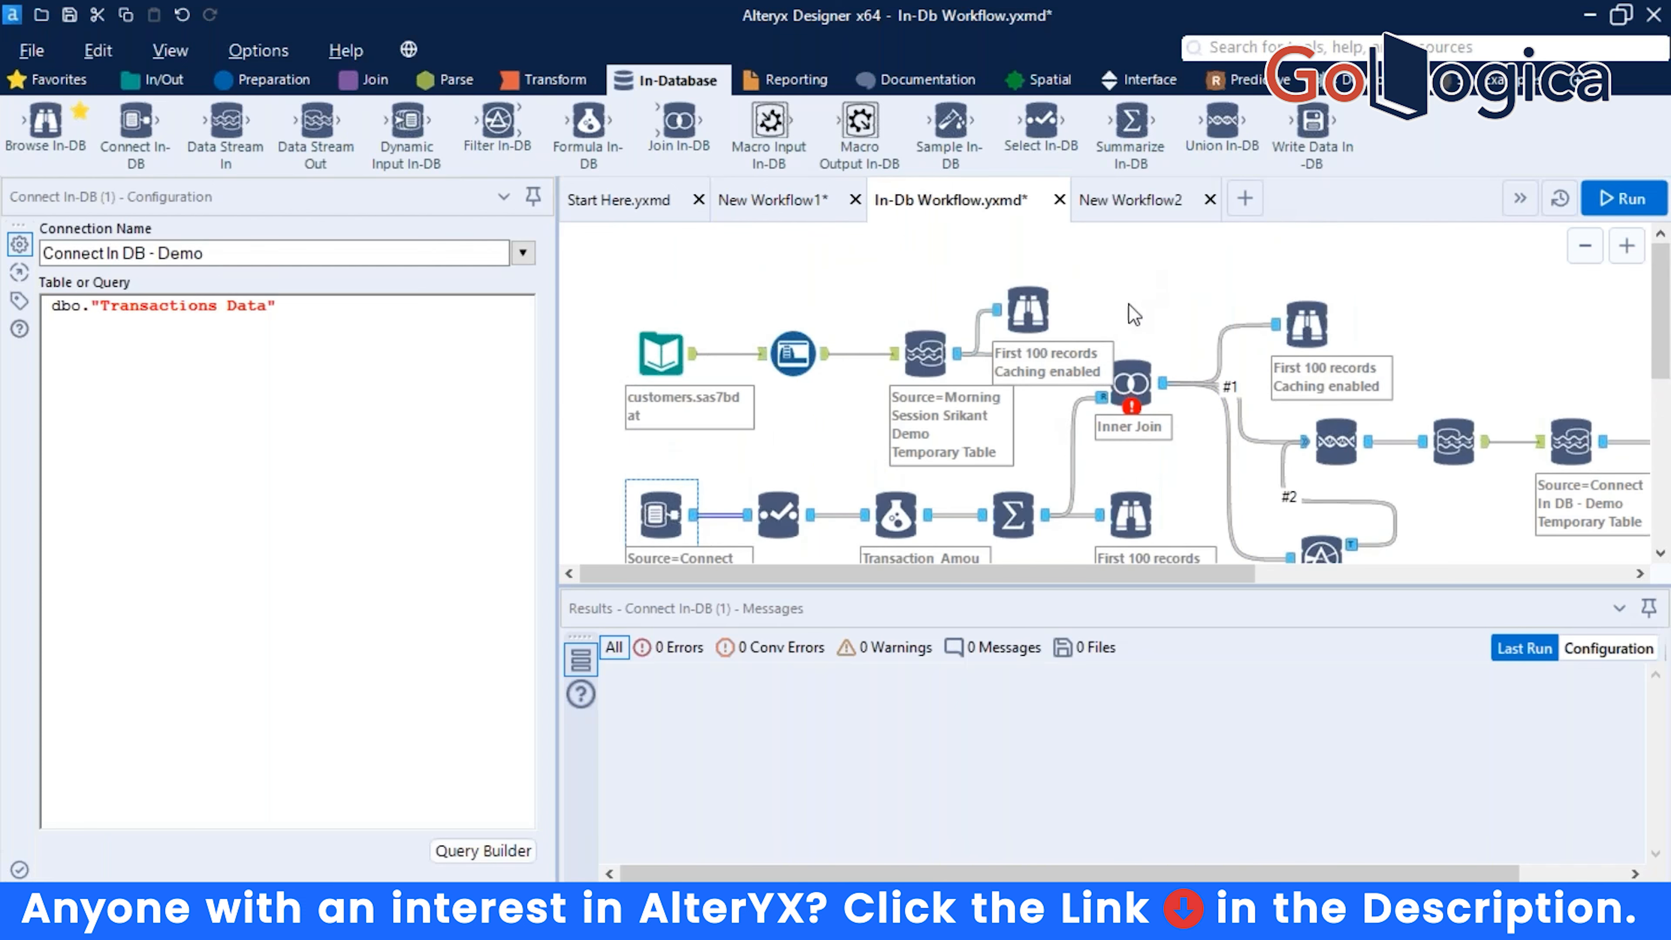
{"action": "scroll", "coordinate": [1129, 306], "scroll_direction": "down", "scroll_amount": 1}
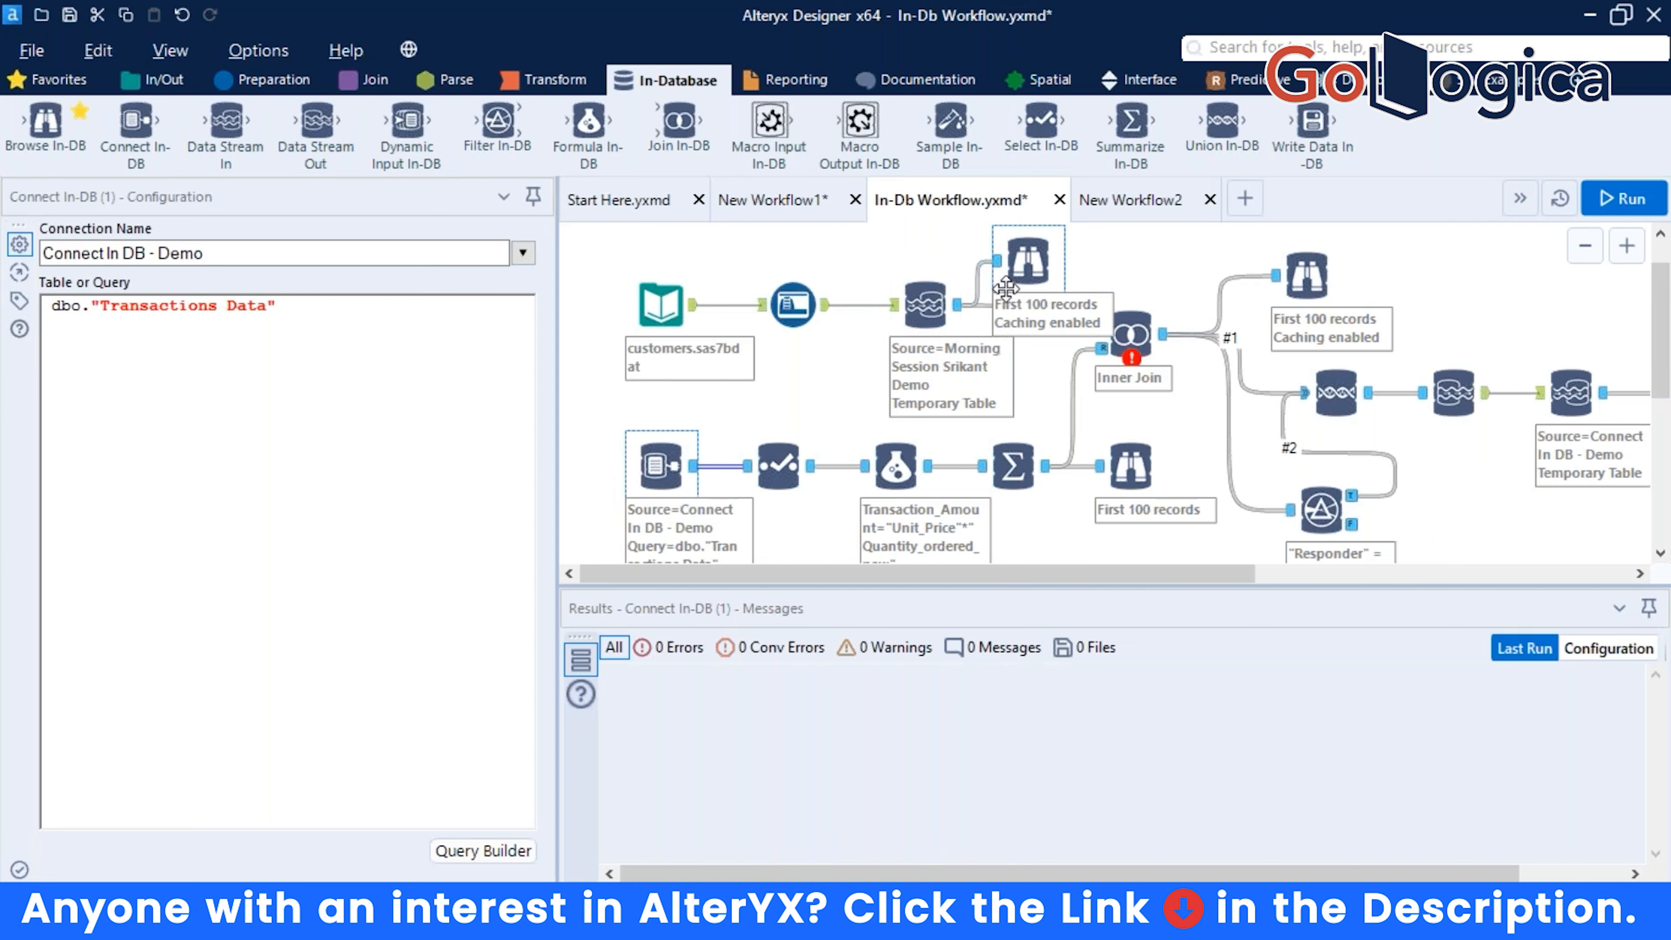
{"action": "left_click", "coordinate": [1025, 263]}
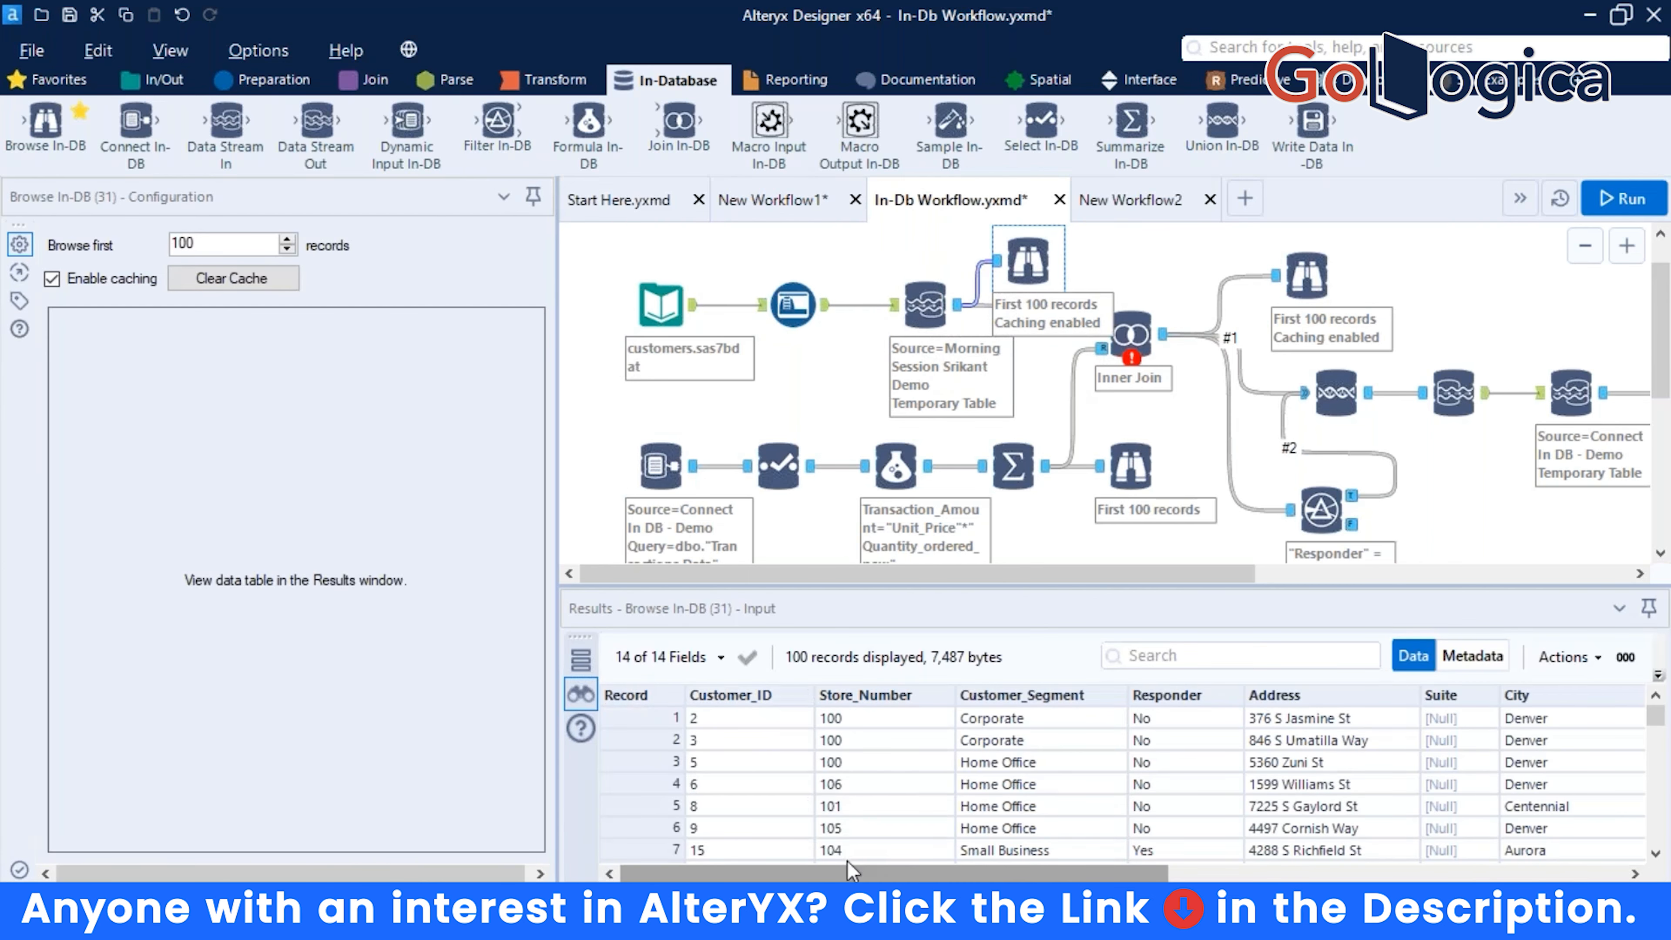
{"action": "mouse_move", "coordinate": [841, 875]}
{"action": "left_mouse_down"}
{"action": "mouse_move", "coordinate": [1316, 875]}
{"action": "mouse_move", "coordinate": [845, 875]}
{"action": "left_mouse_up"}
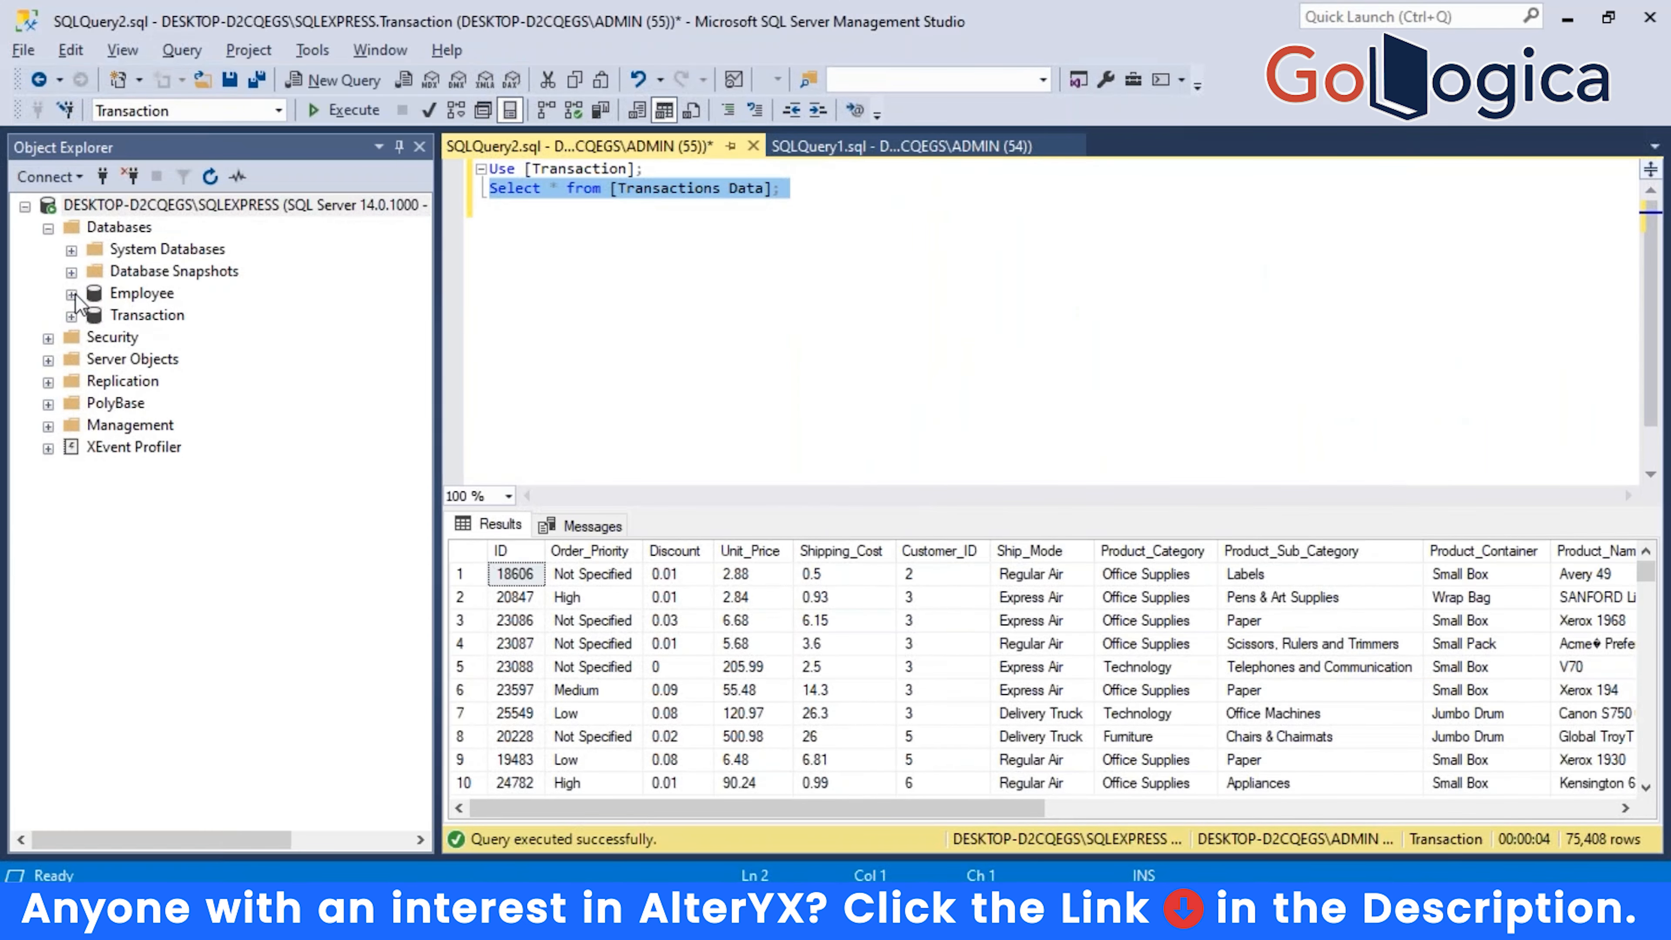
In SQL Server Management Studio, expand the Employee database's tables and add the query "Select * from [dbo].[EmployeeDetail_Table];" below the existing statements.
{"action": "left_click", "coordinate": [71, 294]}
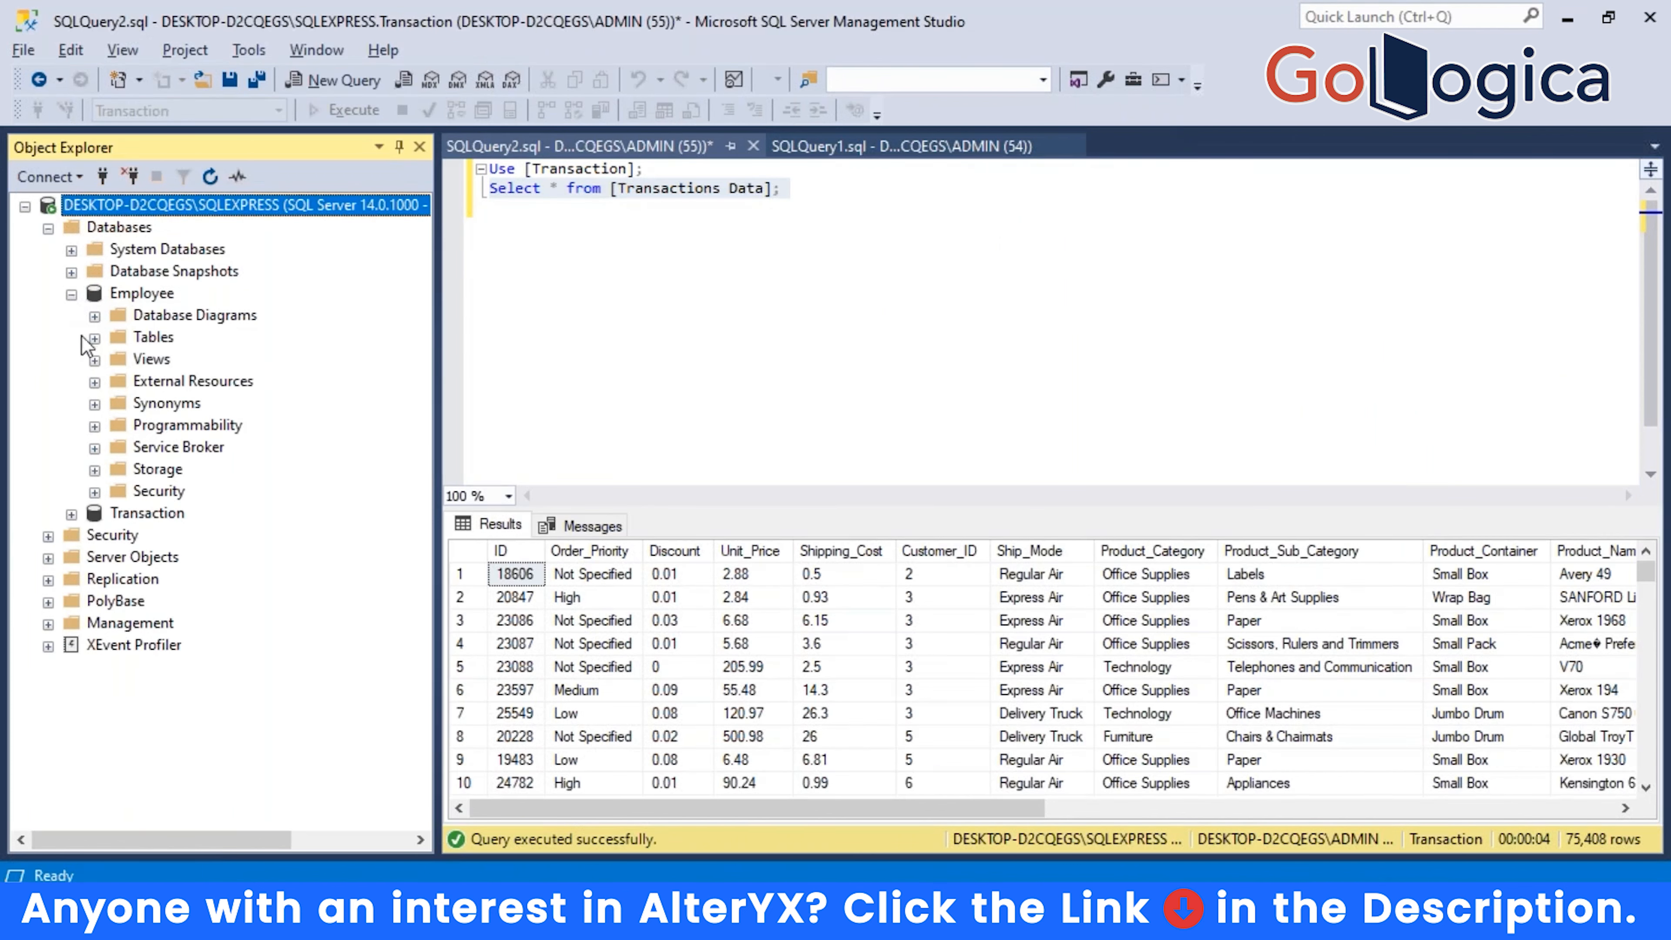
{"action": "left_click", "coordinate": [94, 337]}
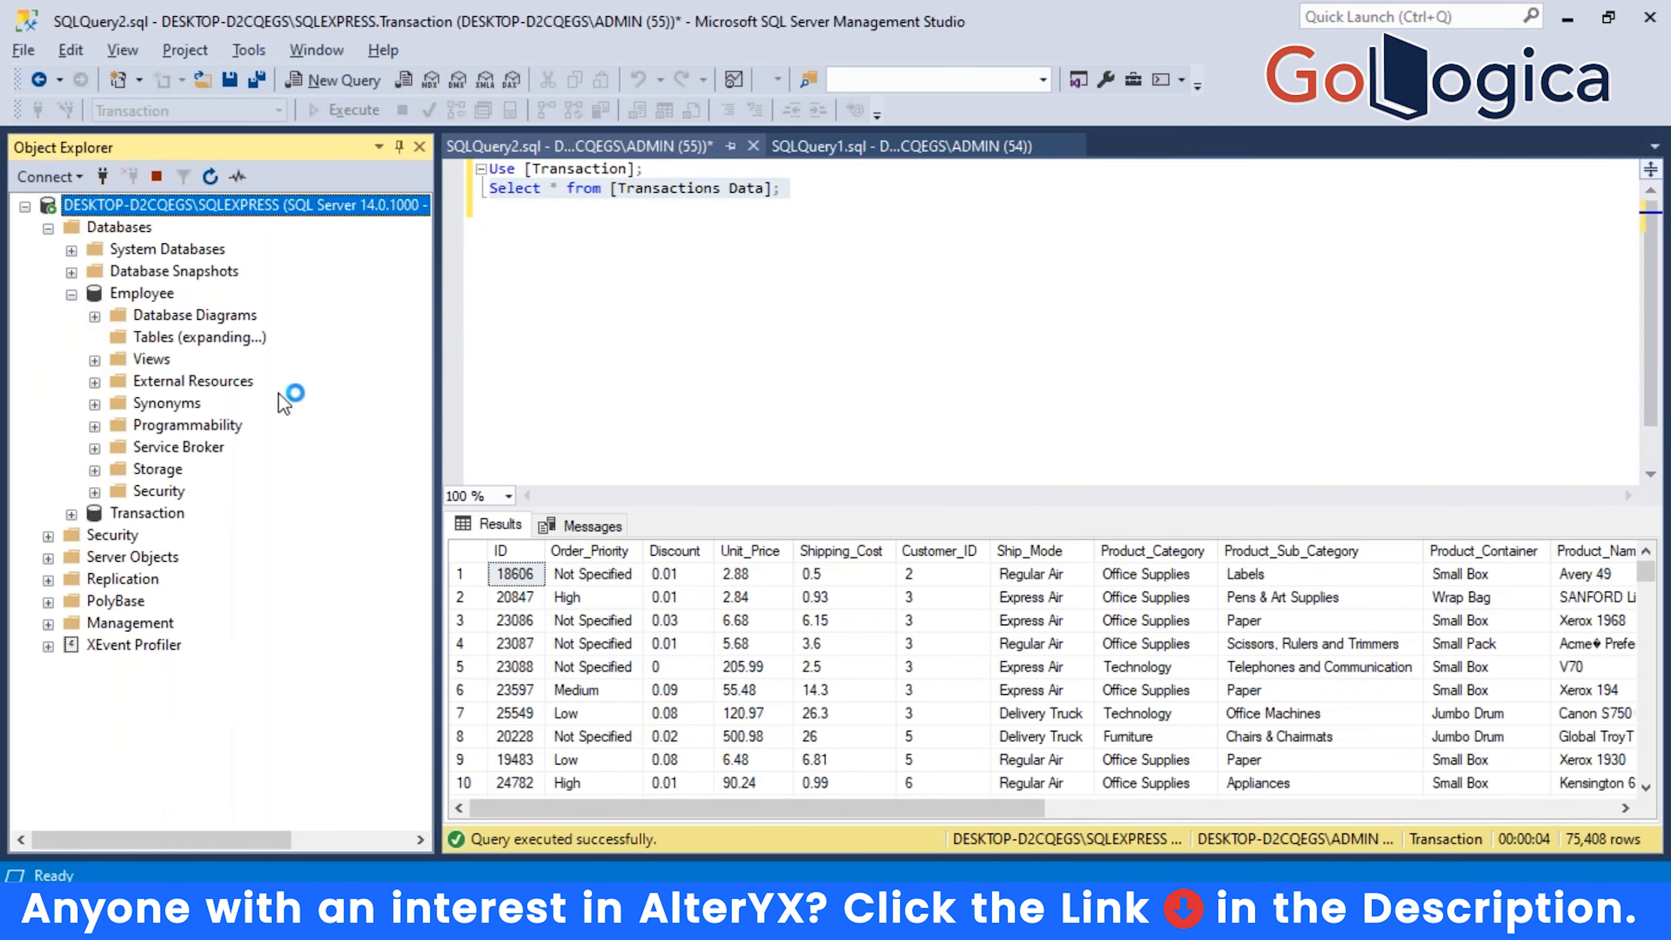
{"action": "left_click", "coordinate": [508, 232]}
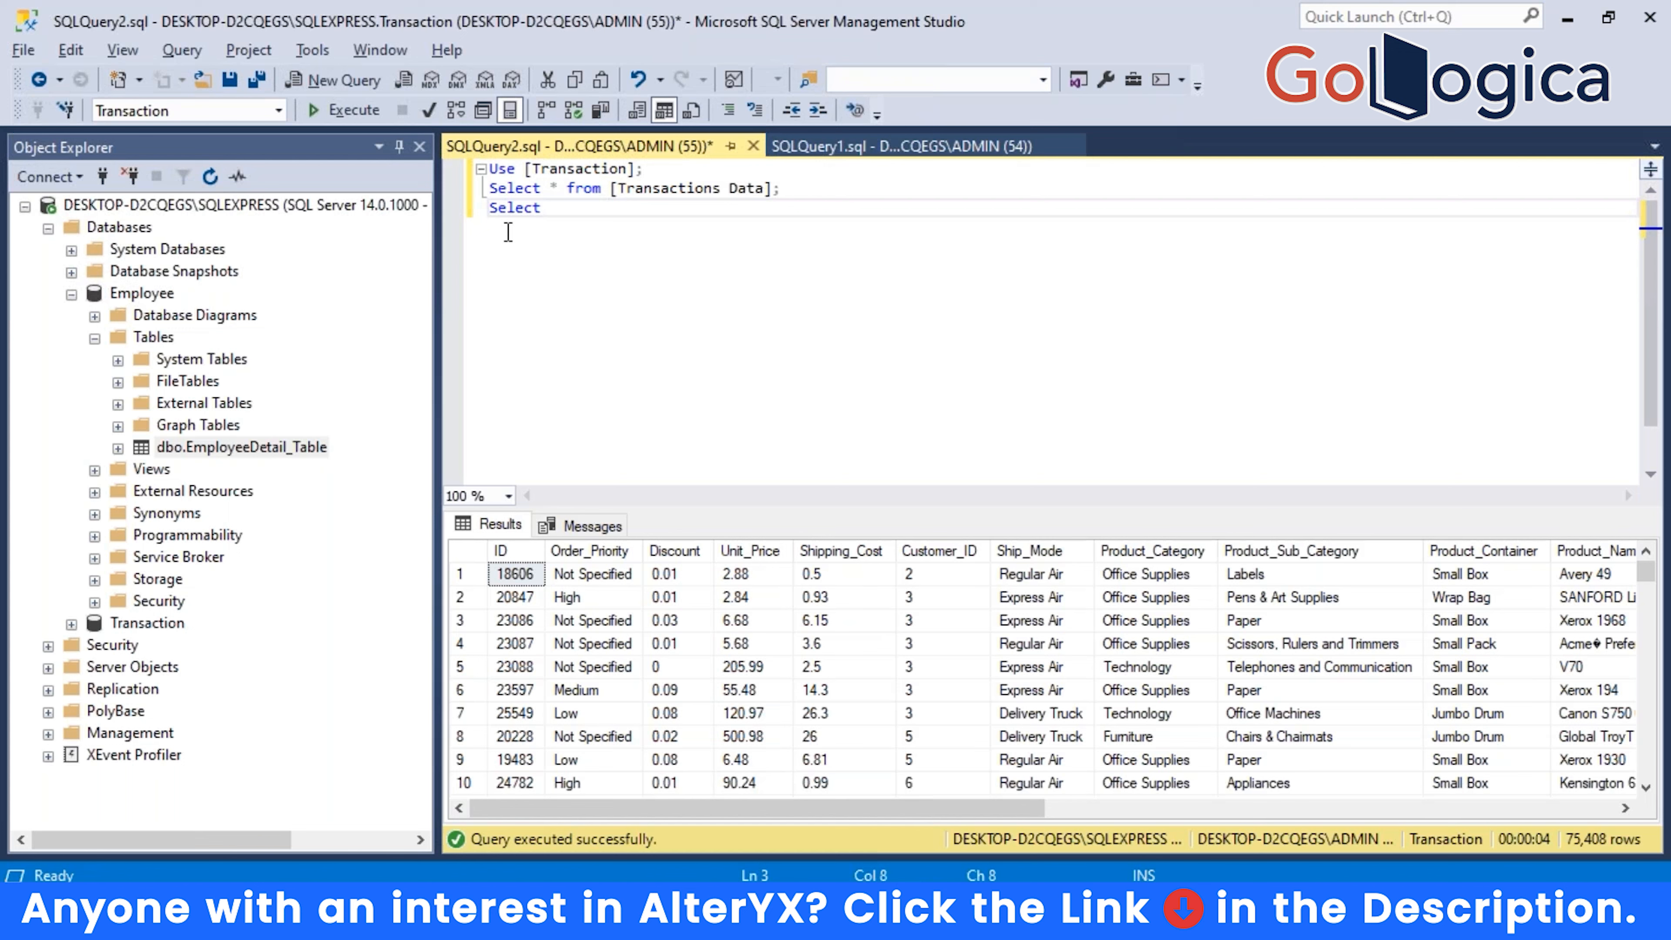
{"action": "type", "text": "from"}
{"action": "left_click_drag", "start_coordinate": [297, 464], "coordinate": [670, 205]}
{"action": "left_click", "coordinate": [603, 208]}
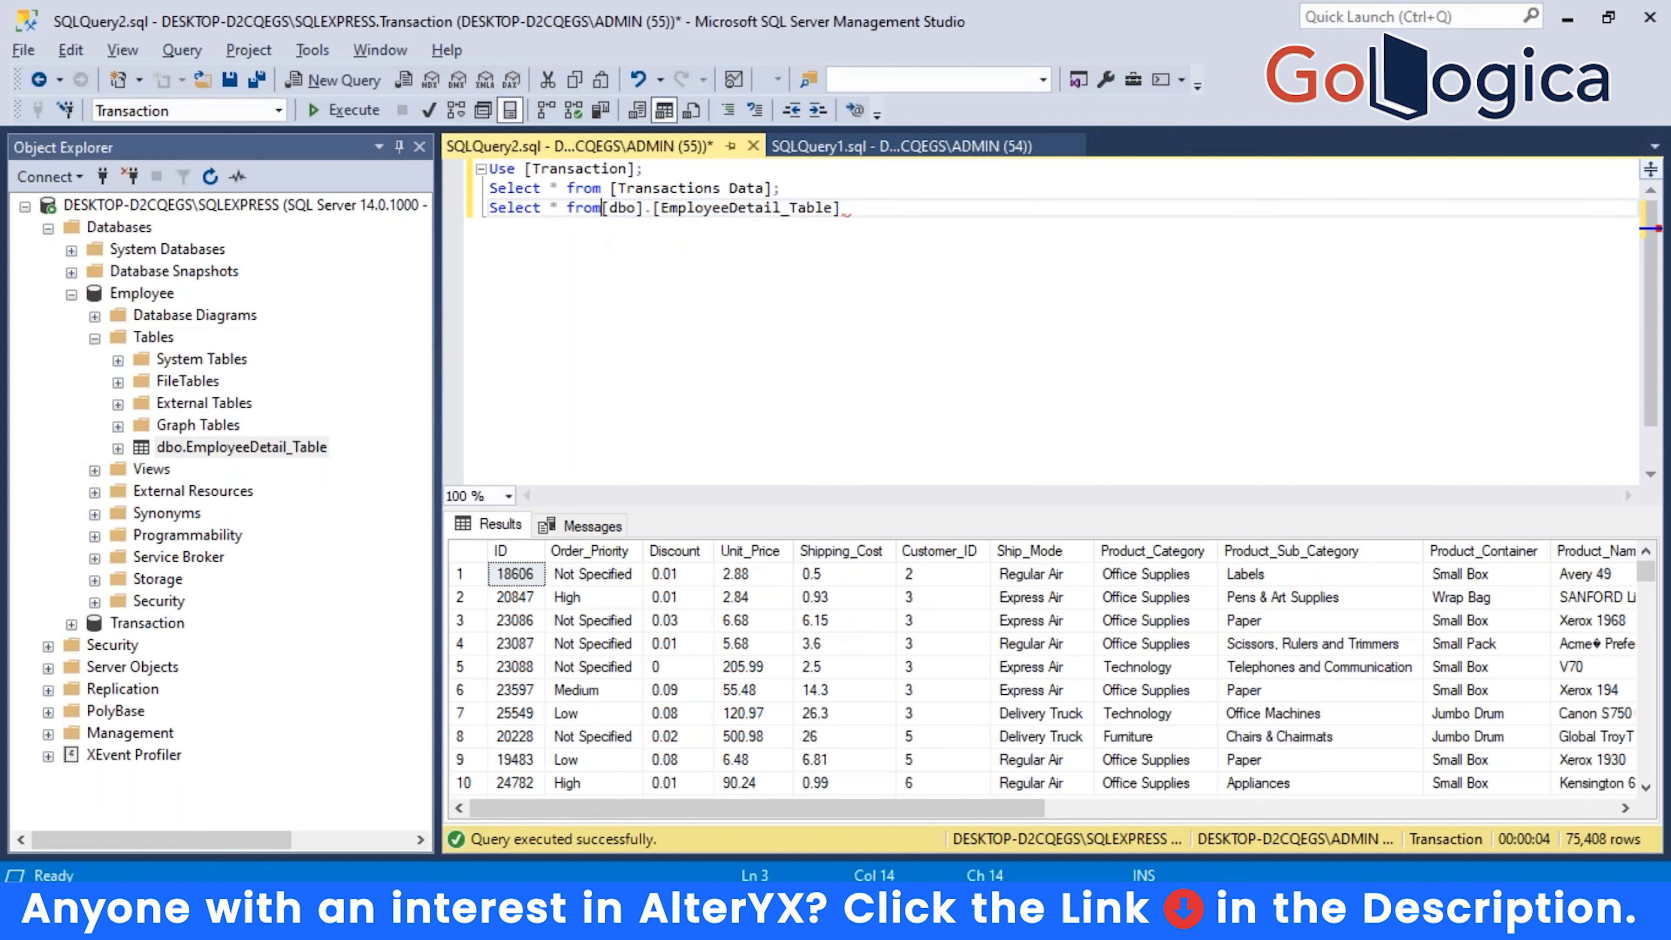
{"action": "type", "text": ";"}
{"action": "key", "text": "Return"}
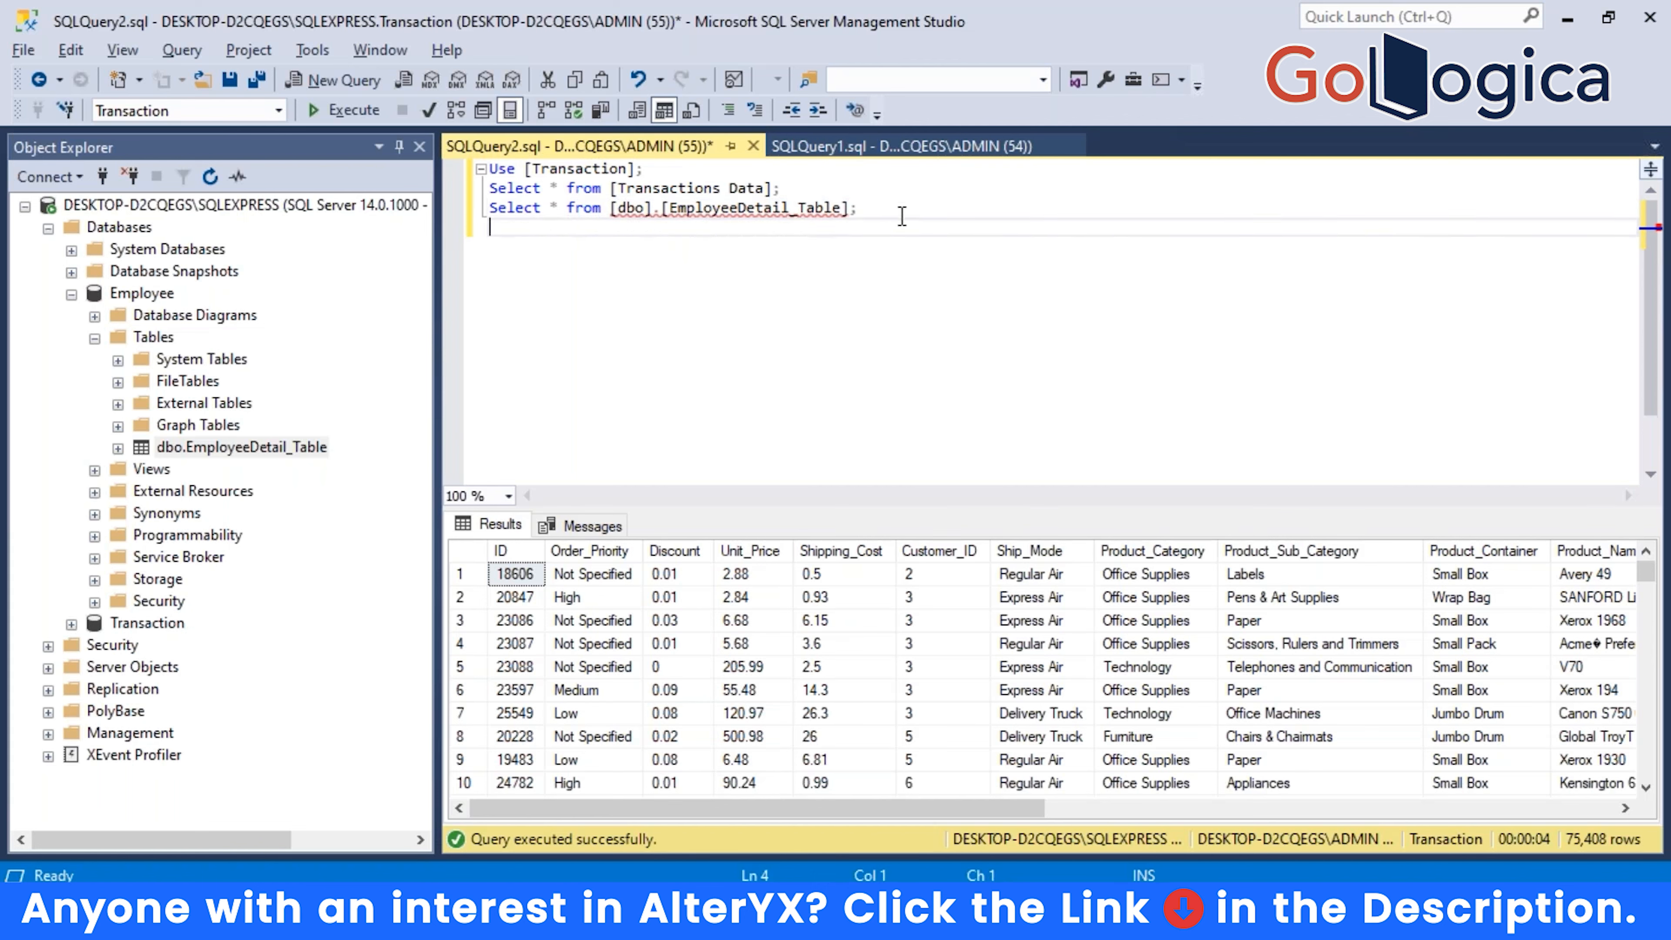
Remove the [dbo]. schema prefix from the EmployeeDetail_Table query.
{"action": "key", "text": "shift+Up"}
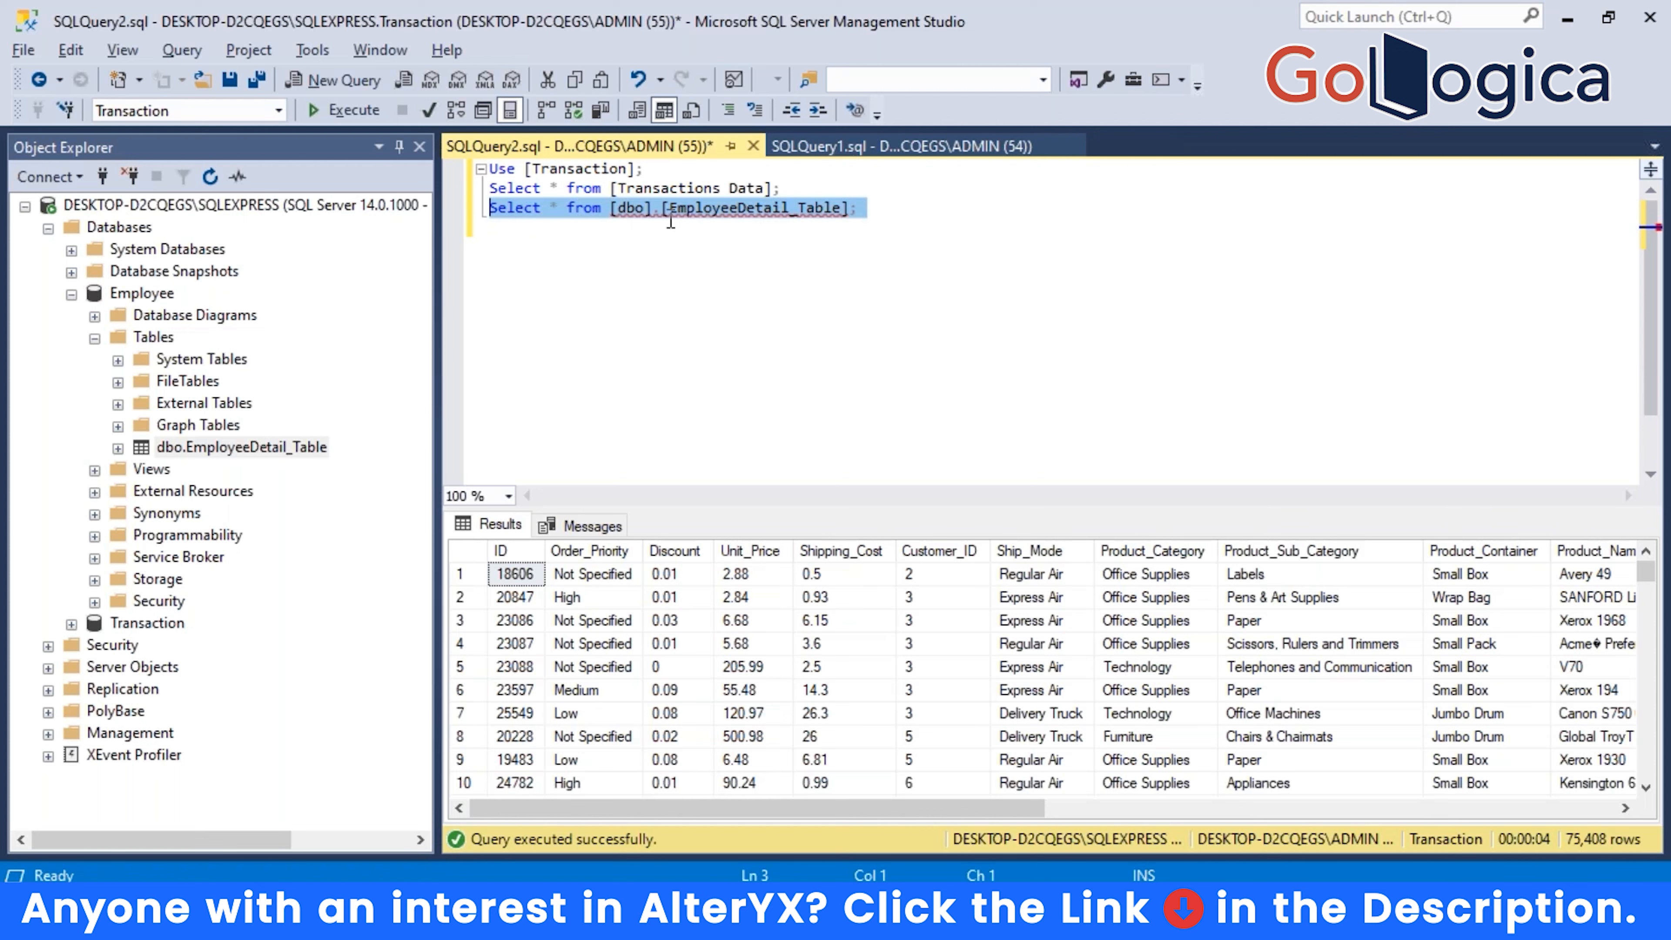
{"action": "left_click", "coordinate": [661, 208]}
{"action": "key", "text": "BackSpace"}
{"action": "key", "text": "BackSpace"}
{"action": "key", "text": "BackSpace"}
{"action": "key", "text": "BackSpace"}
{"action": "key", "text": "BackSpace"}
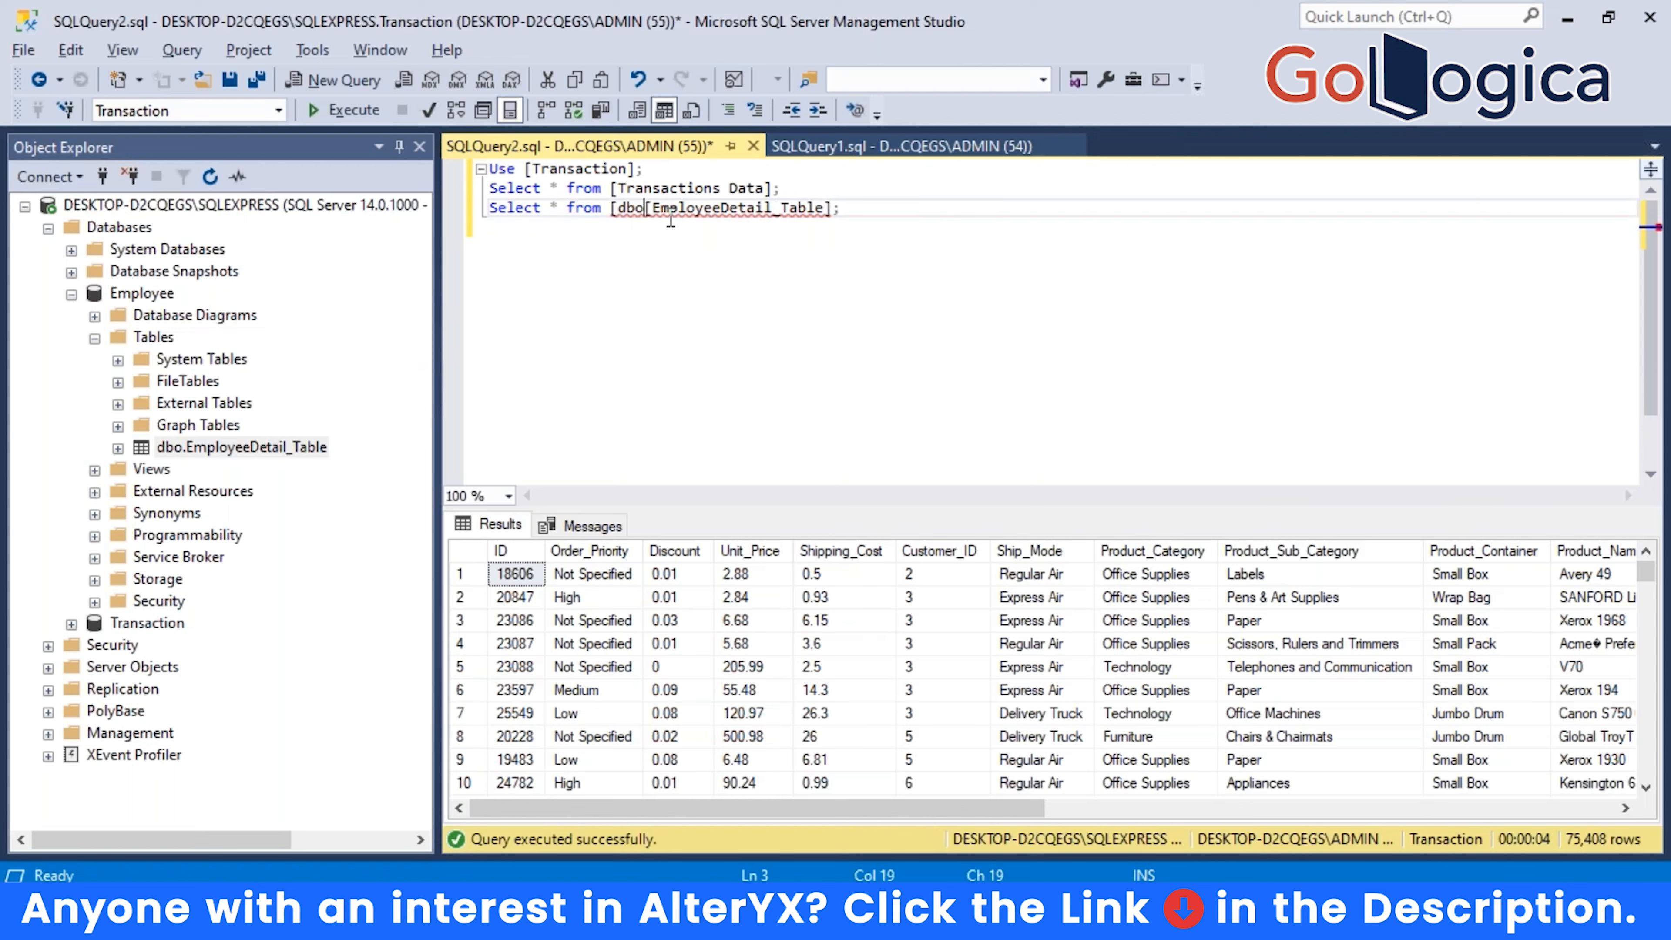
{"action": "key", "text": "BackSpace"}
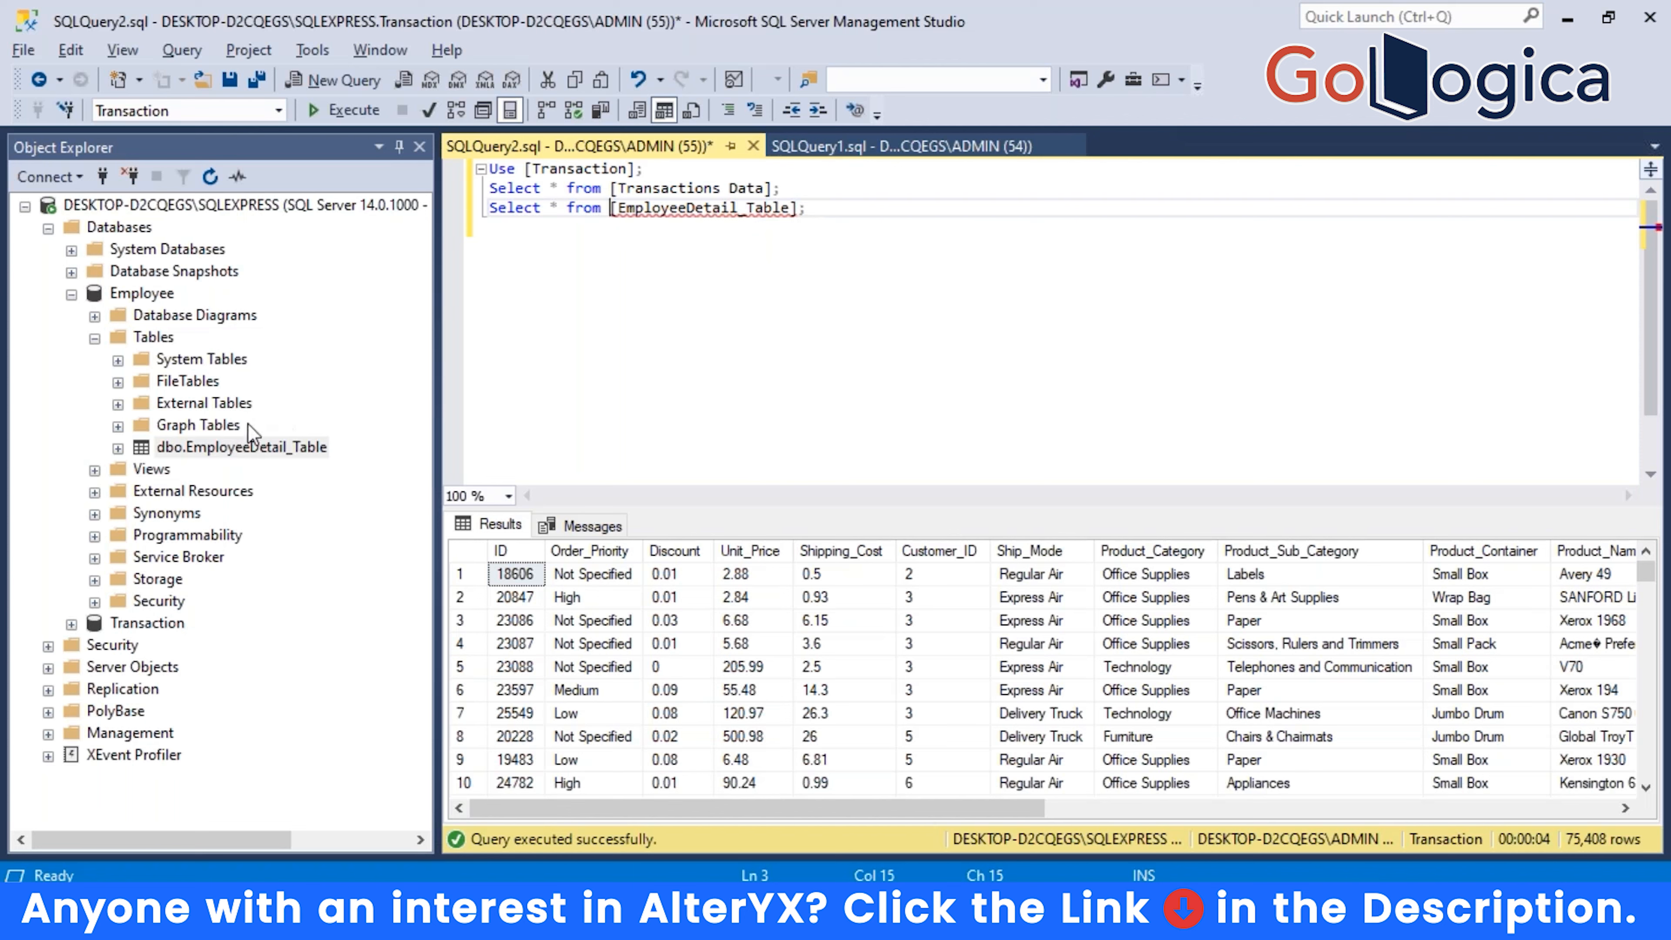
Insert the statement "Use [Employee];" on its own line above the EmployeeDetail_Table query.
{"action": "left_click", "coordinate": [278, 110]}
{"action": "left_click", "coordinate": [541, 306]}
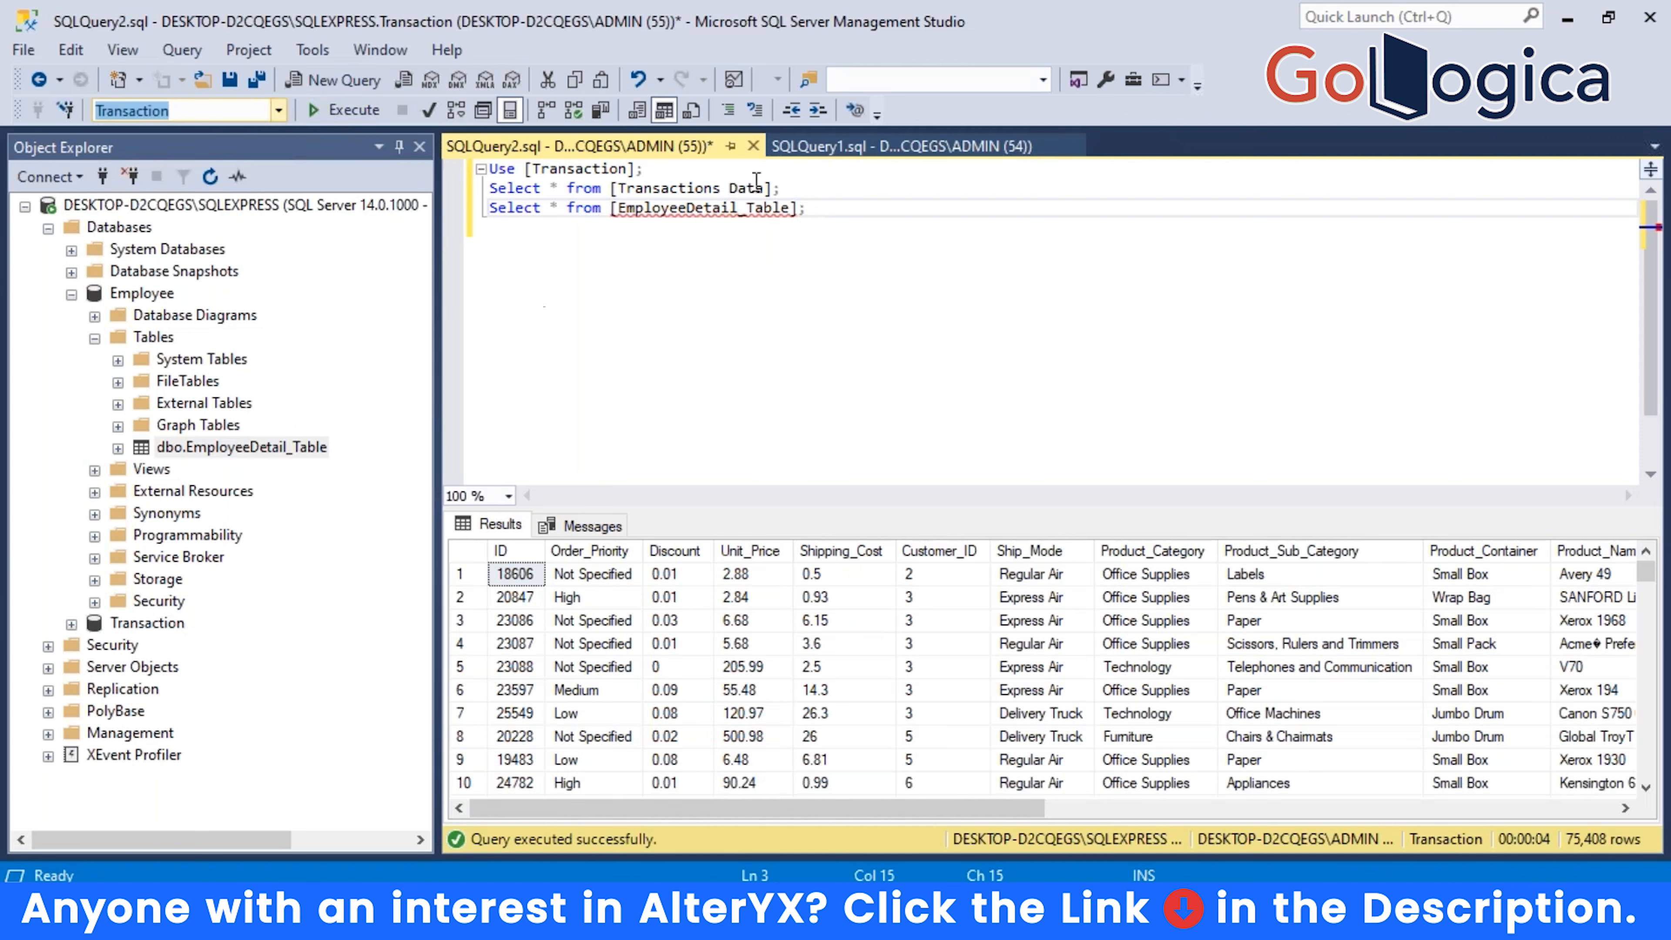
{"action": "left_click", "coordinate": [815, 200]}
{"action": "left_click", "coordinate": [834, 194]}
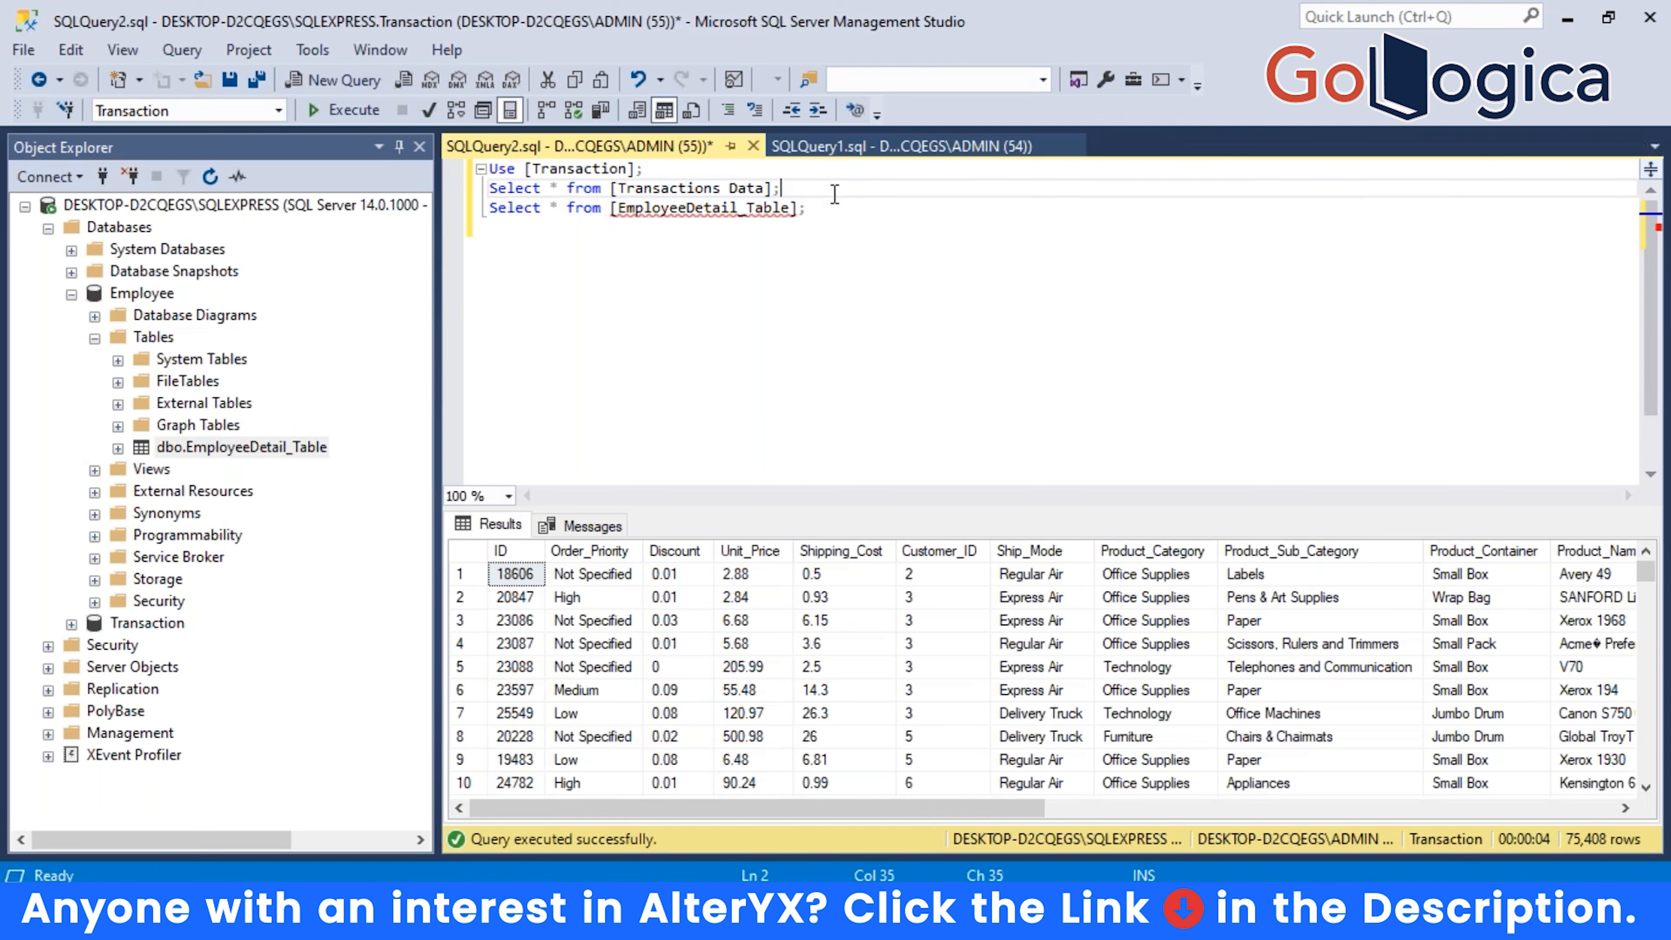
{"action": "key", "text": "Return"}
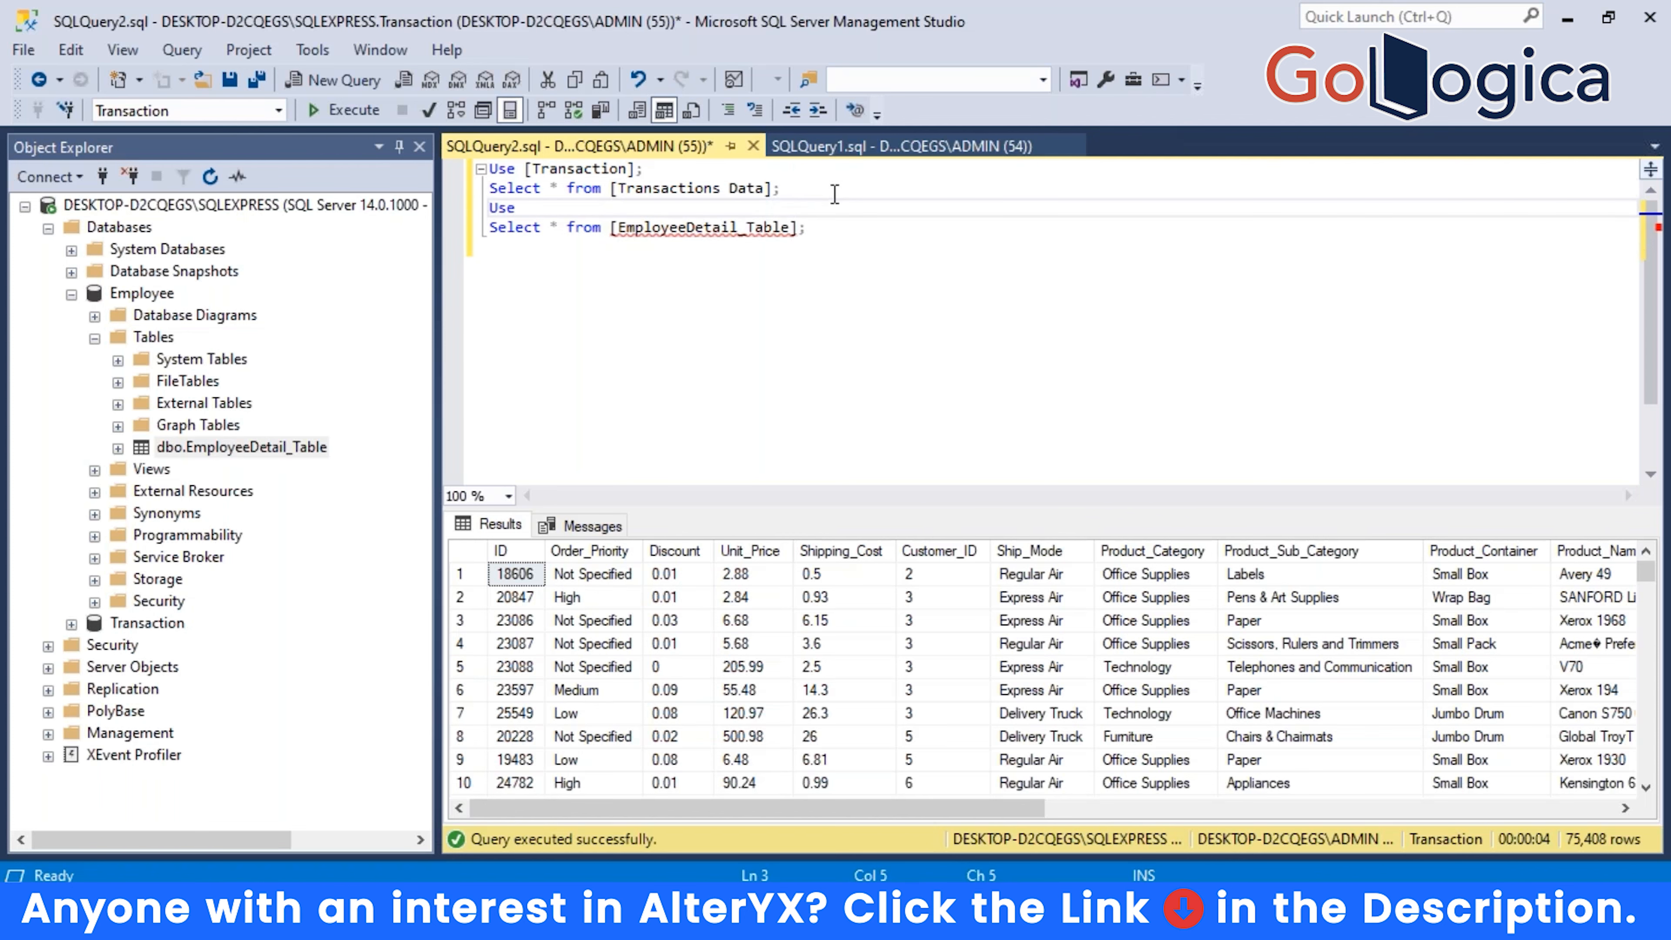
{"action": "type", "text": "[e"}
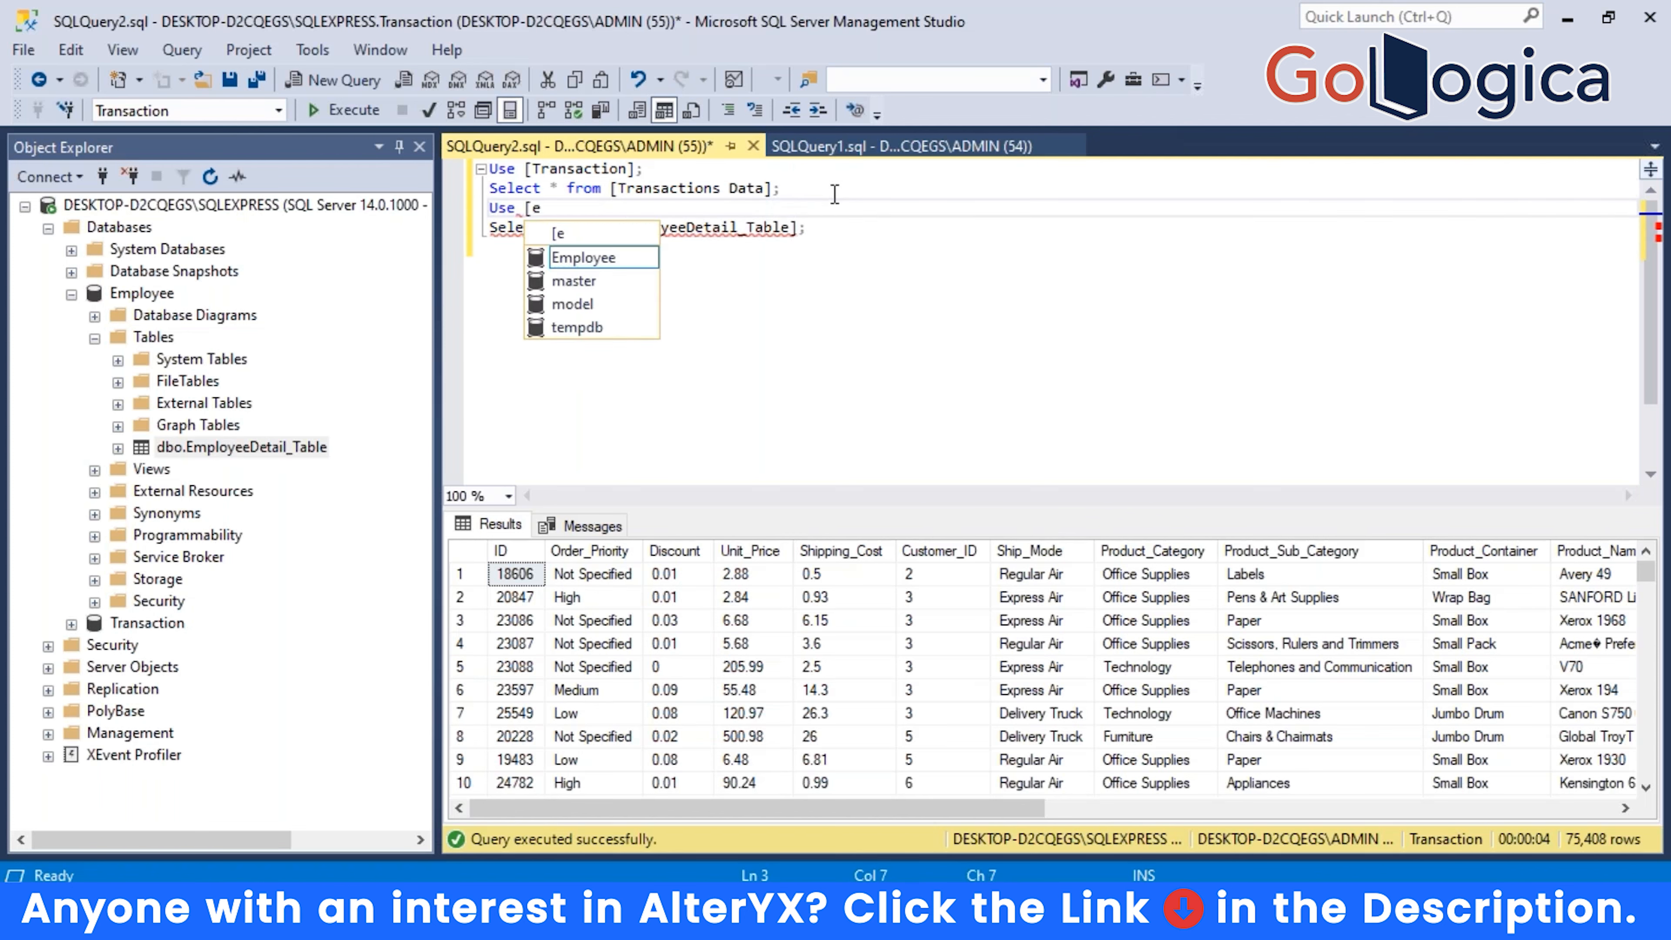
{"action": "key", "text": "Escape"}
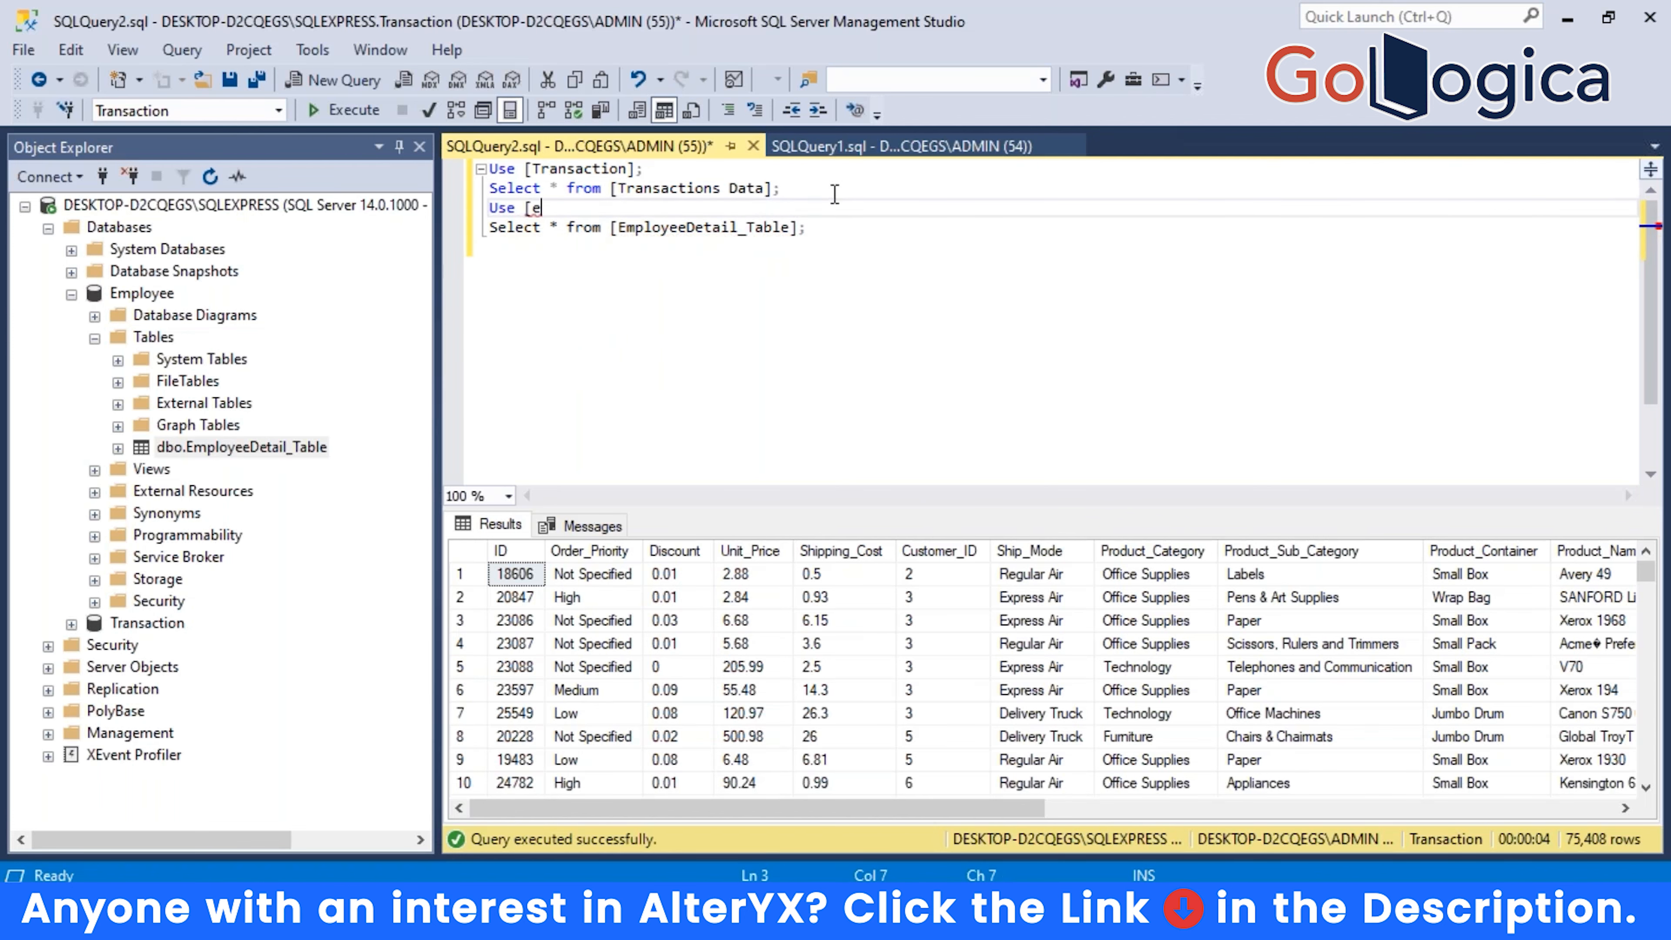
{"action": "type", "text": "Employee];"}
{"action": "key", "text": "Return"}
{"action": "key", "text": "BackSpace"}
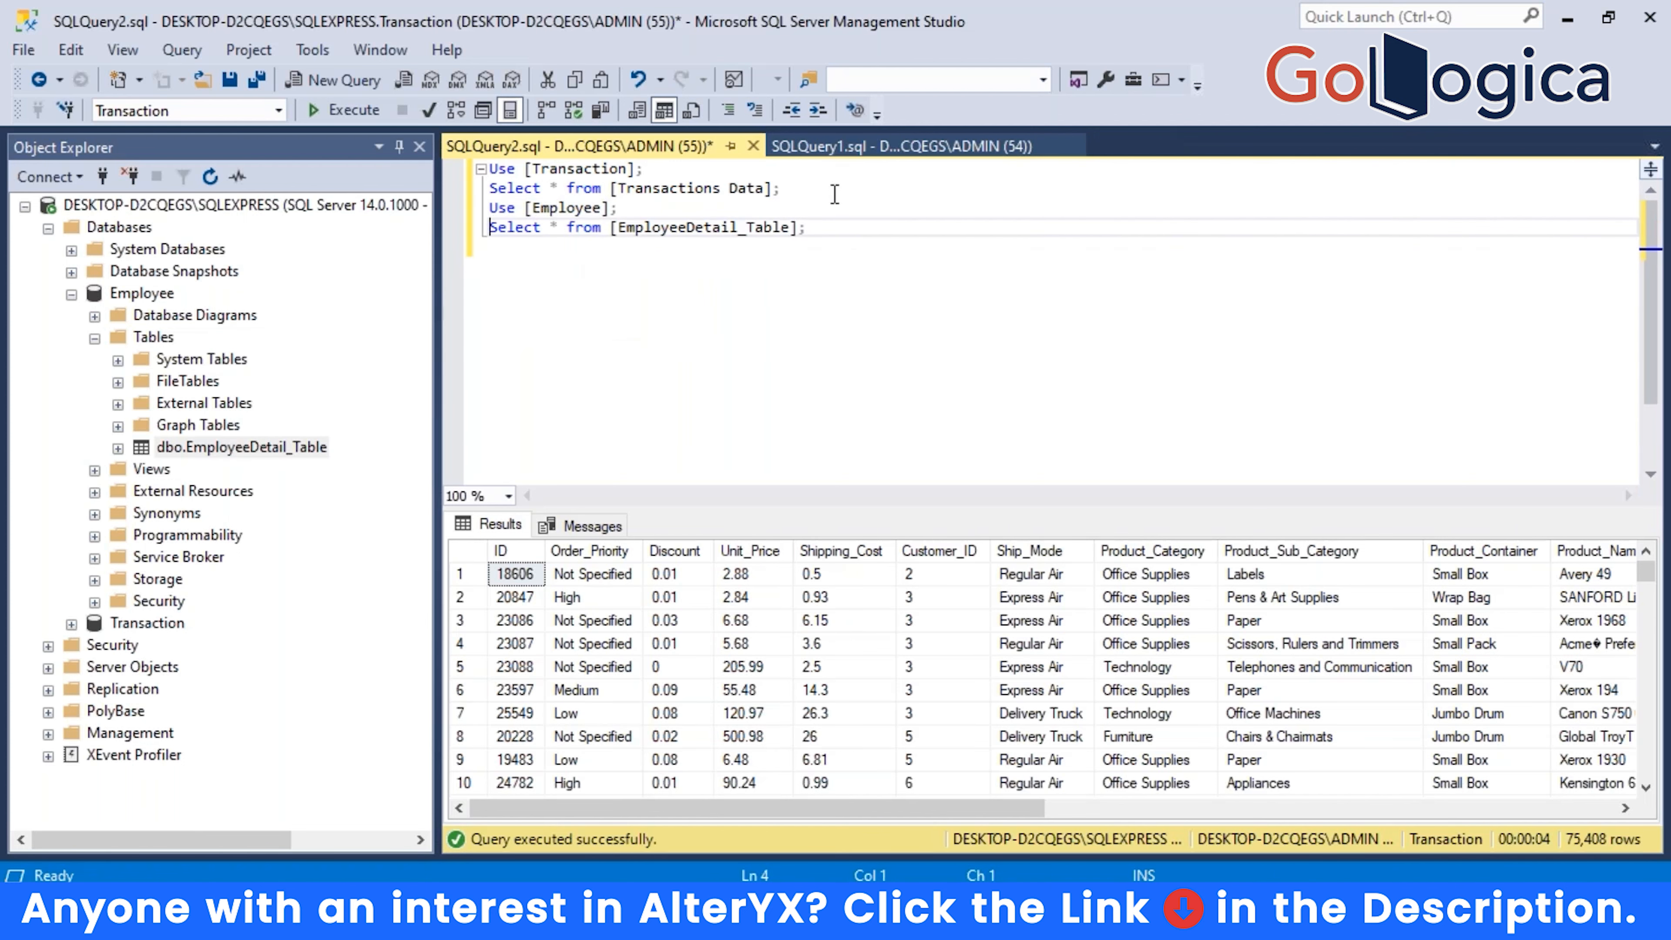
Execute only the "Use [Employee];" statement together with the EmployeeDetail_Table query.
{"action": "key", "text": "Down"}
{"action": "key", "text": "shift+Up"}
{"action": "key", "text": "shift+Up"}
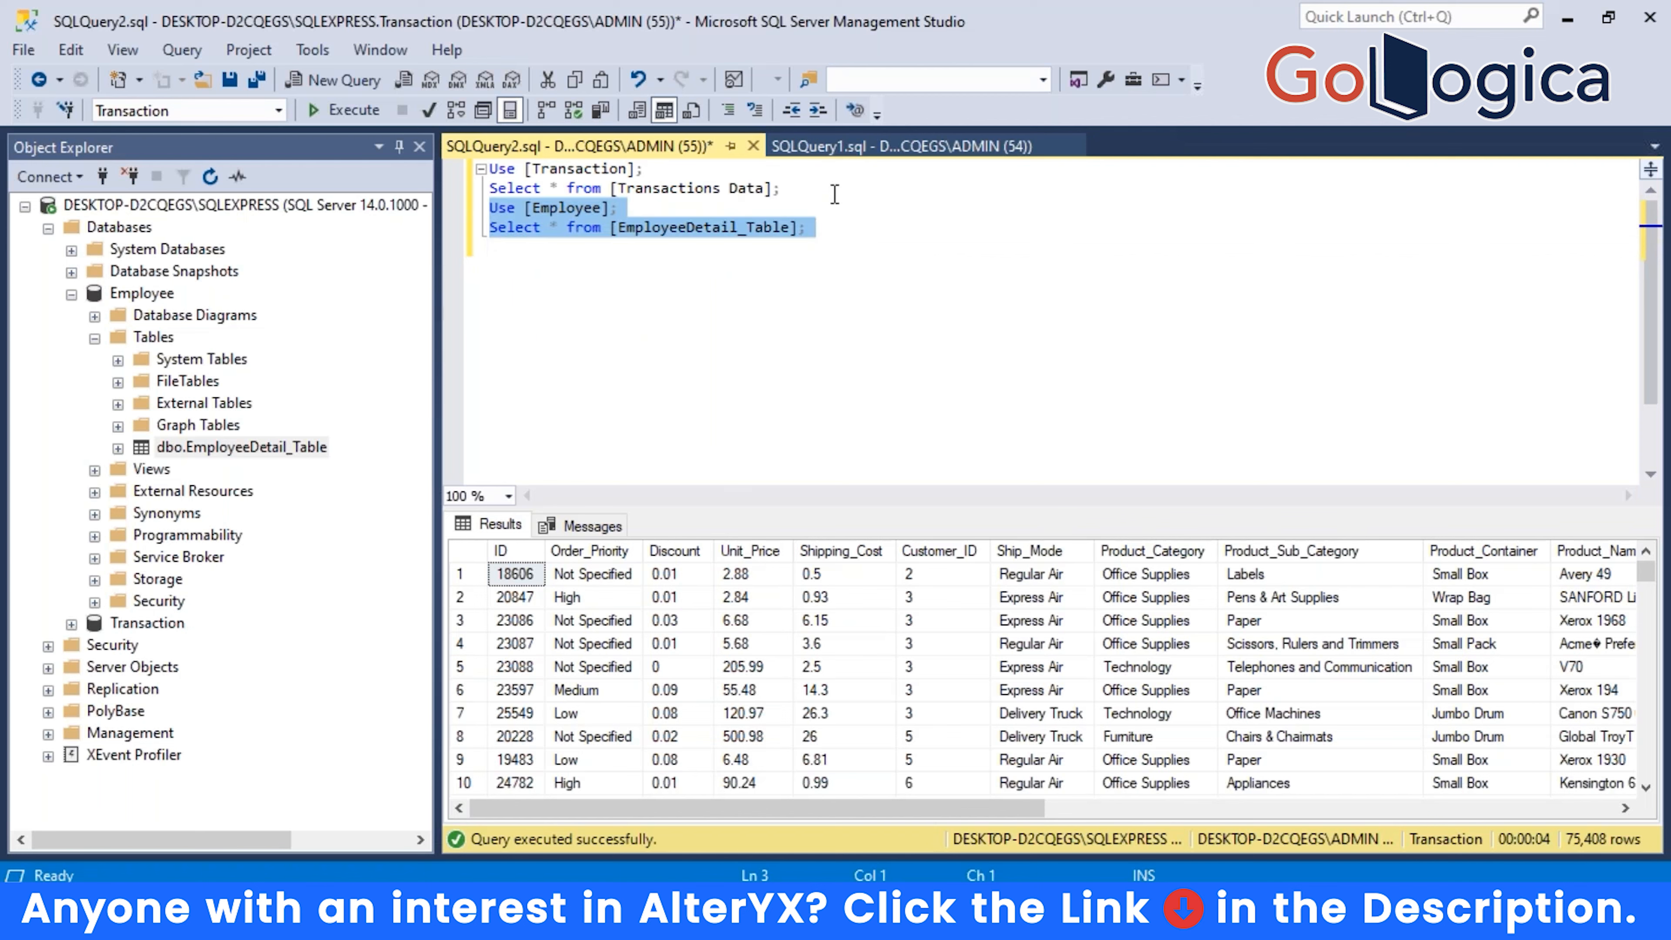
{"action": "key", "text": "F5"}
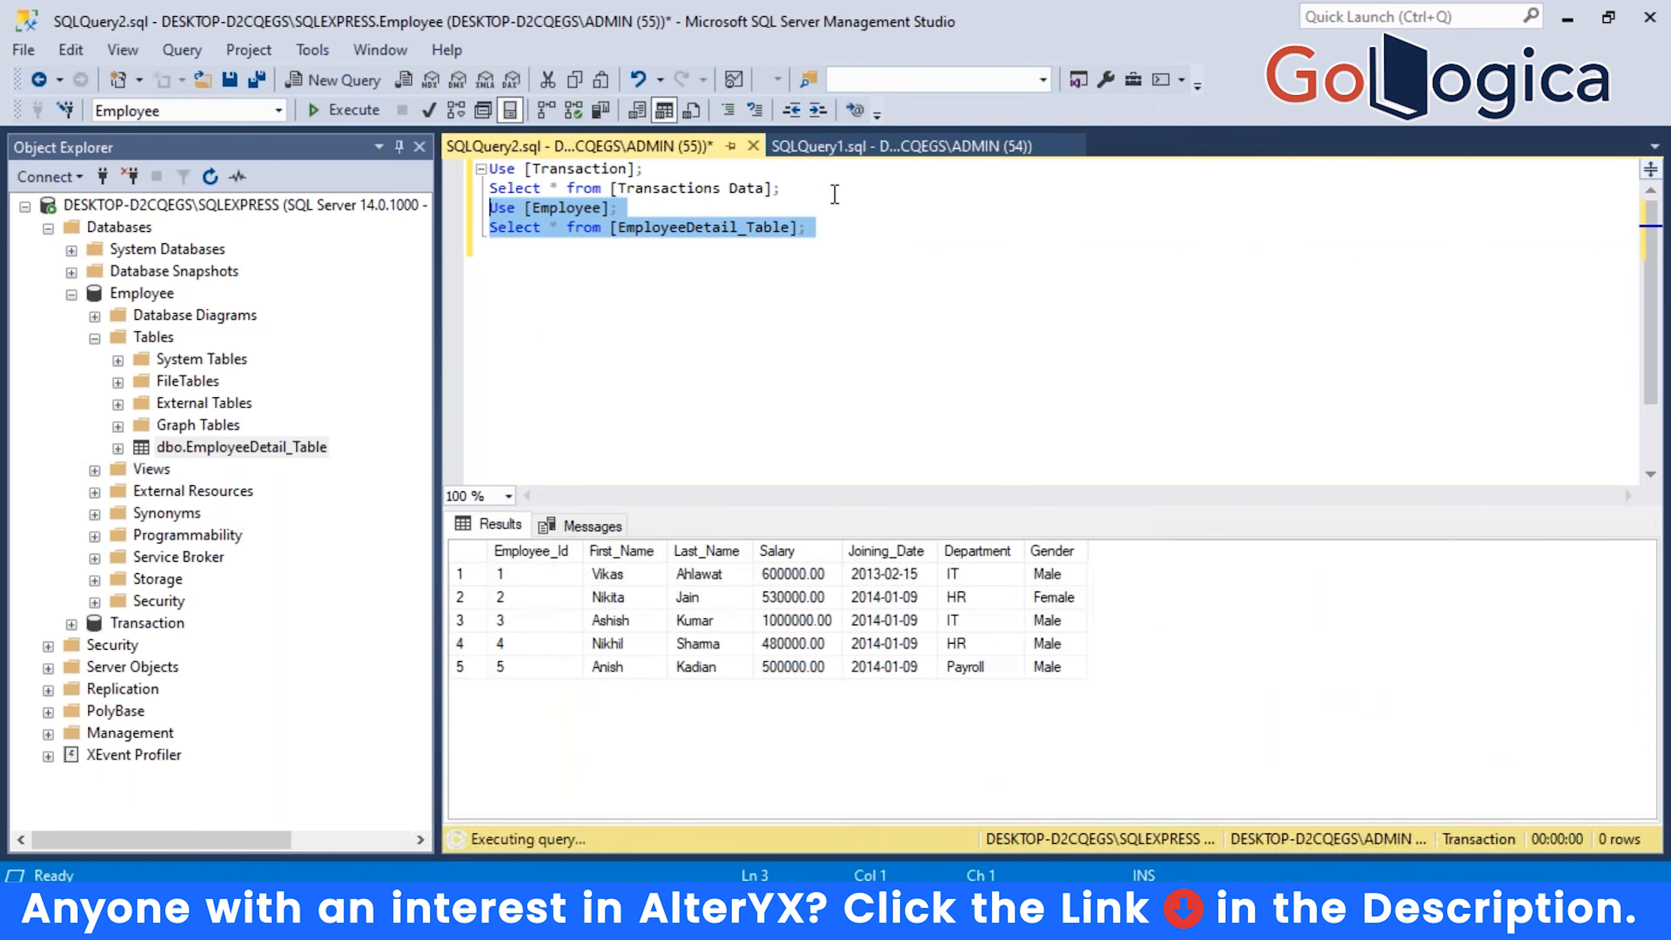
{"action": "left_click", "coordinate": [859, 376]}
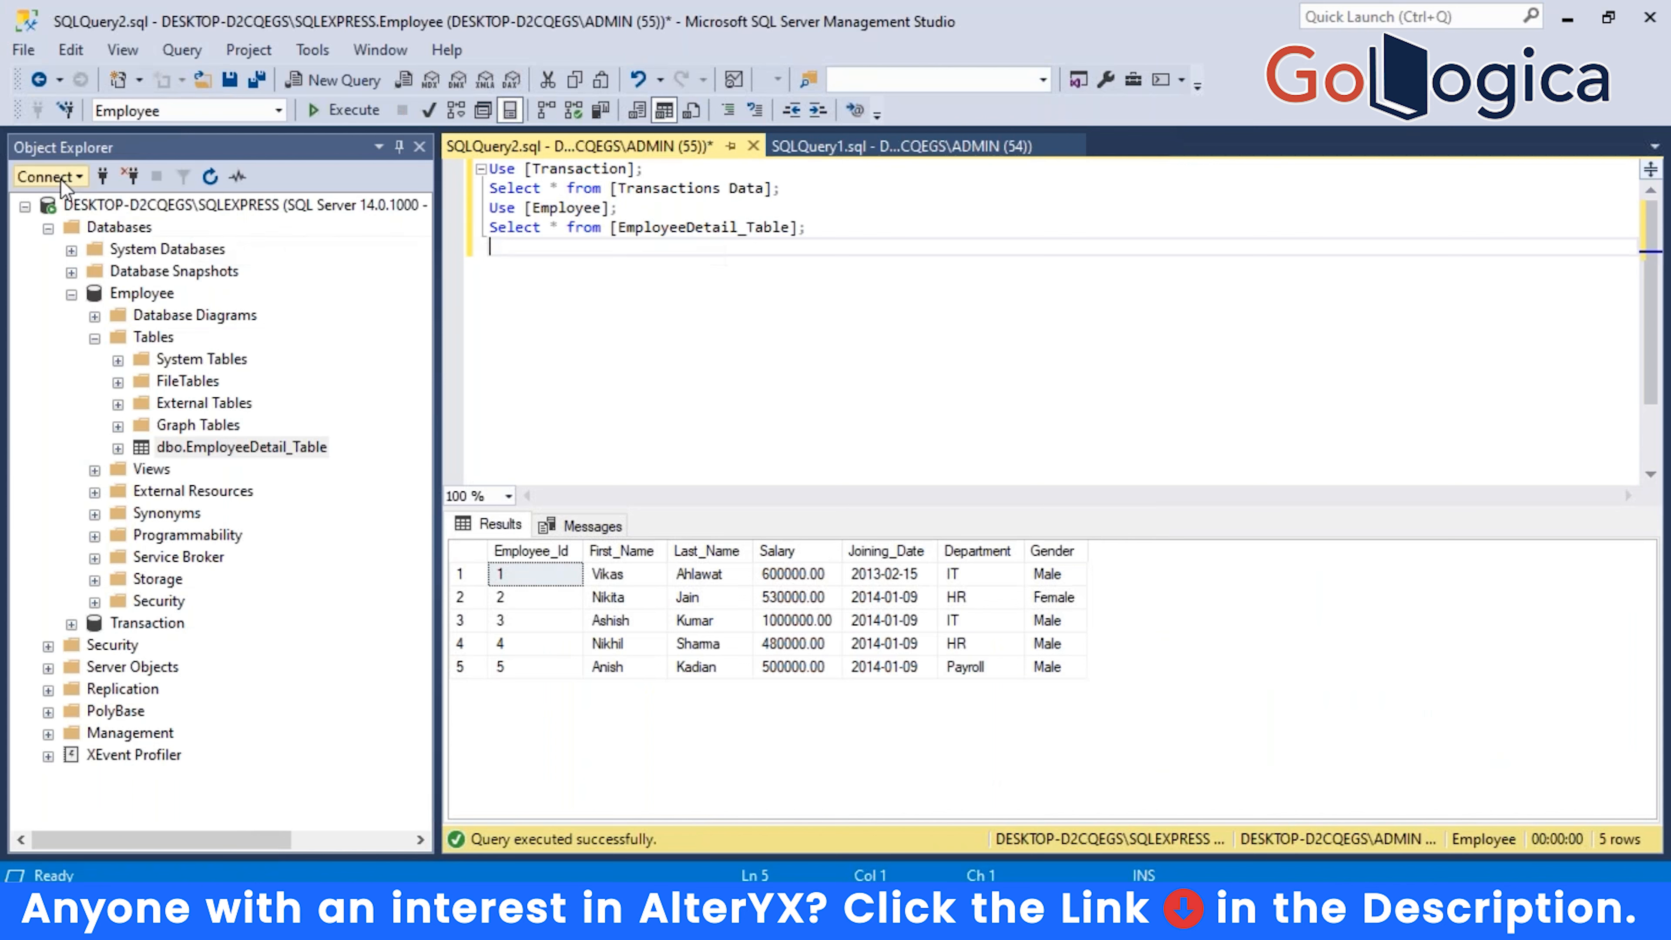
Refresh the server's object tree and collapse the Employee database's tables.
{"action": "left_click", "coordinate": [210, 176]}
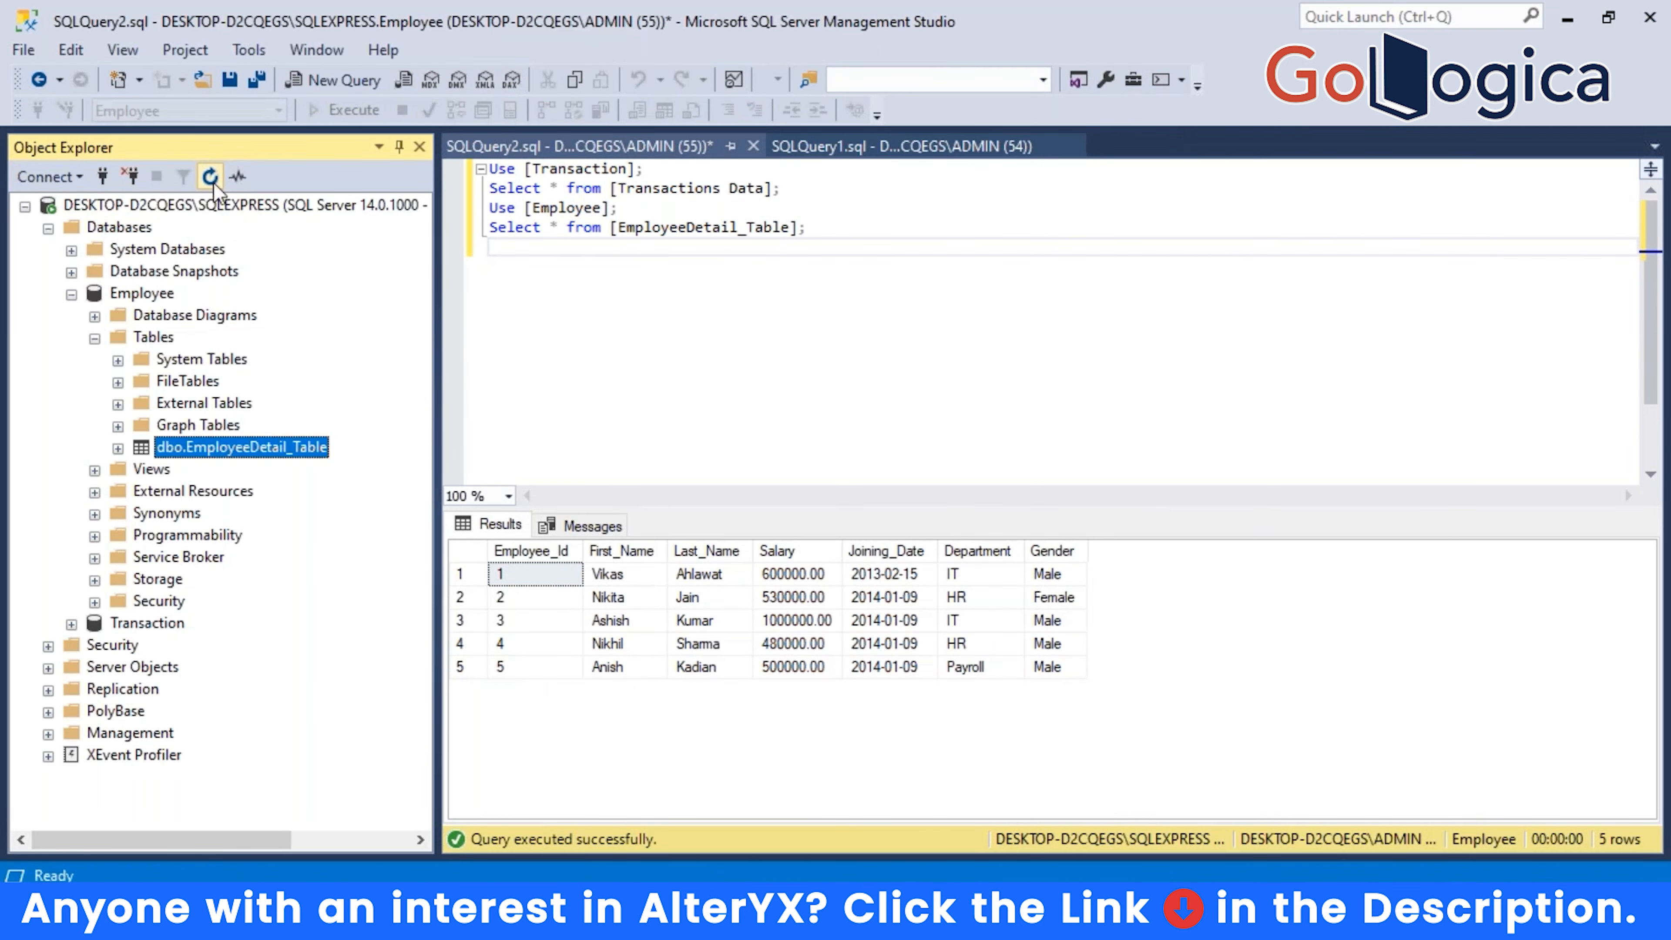
{"action": "left_click_drag", "start_coordinate": [881, 243], "coordinate": [473, 162]}
{"action": "left_click", "coordinate": [865, 367]}
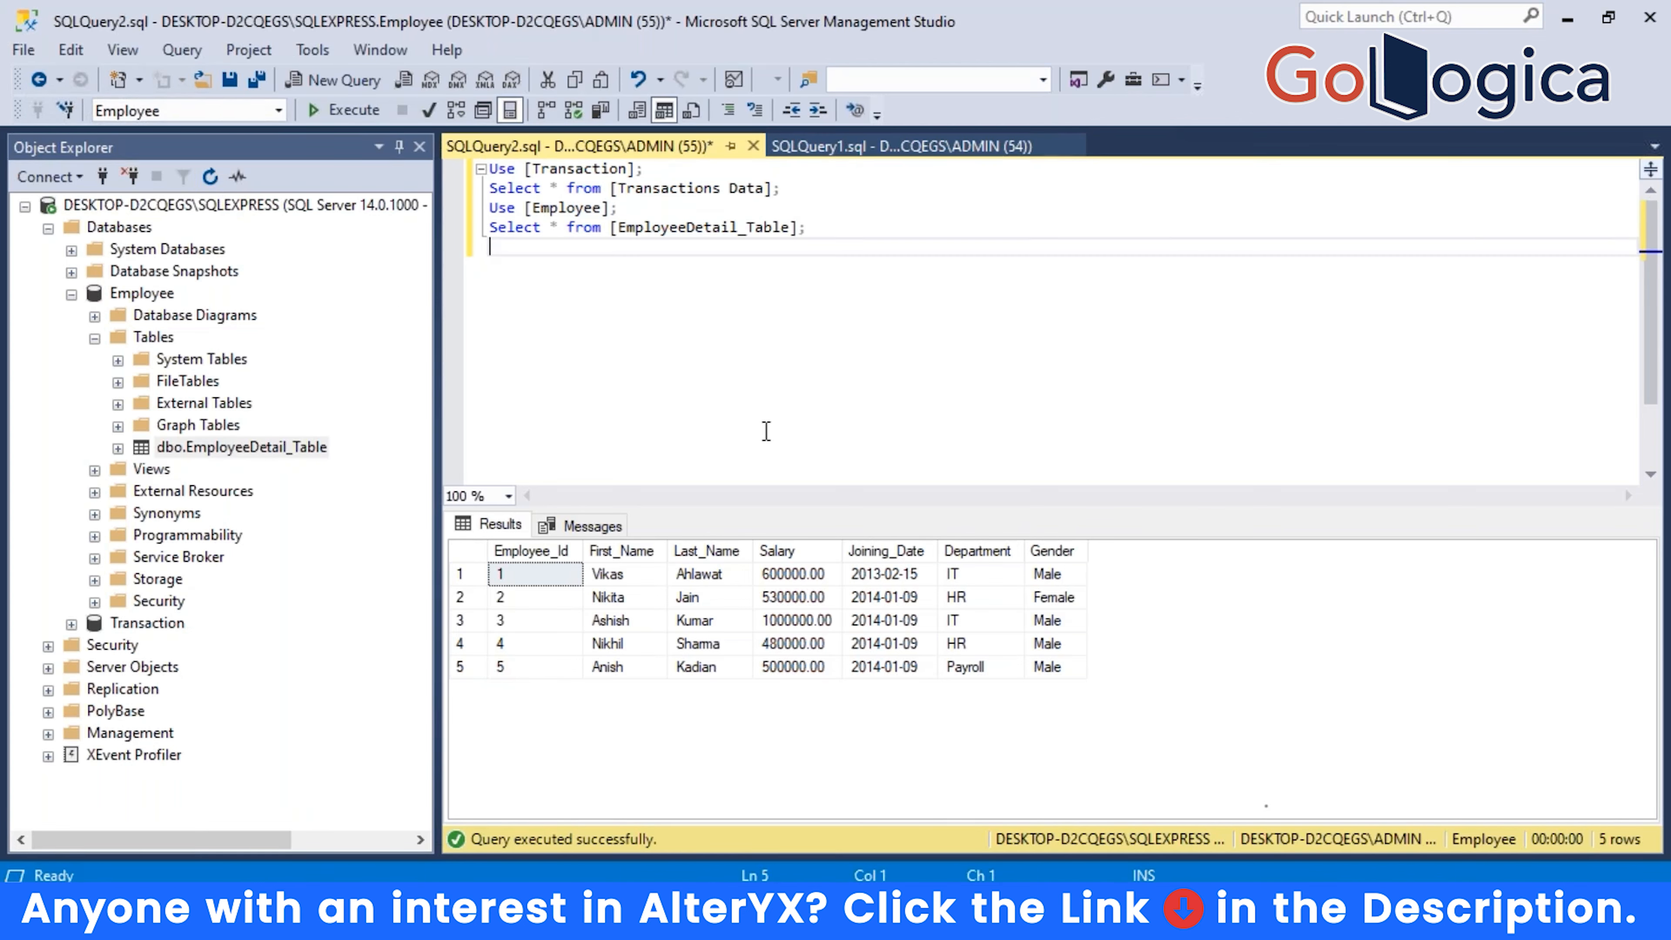
{"action": "left_click", "coordinate": [94, 338]}
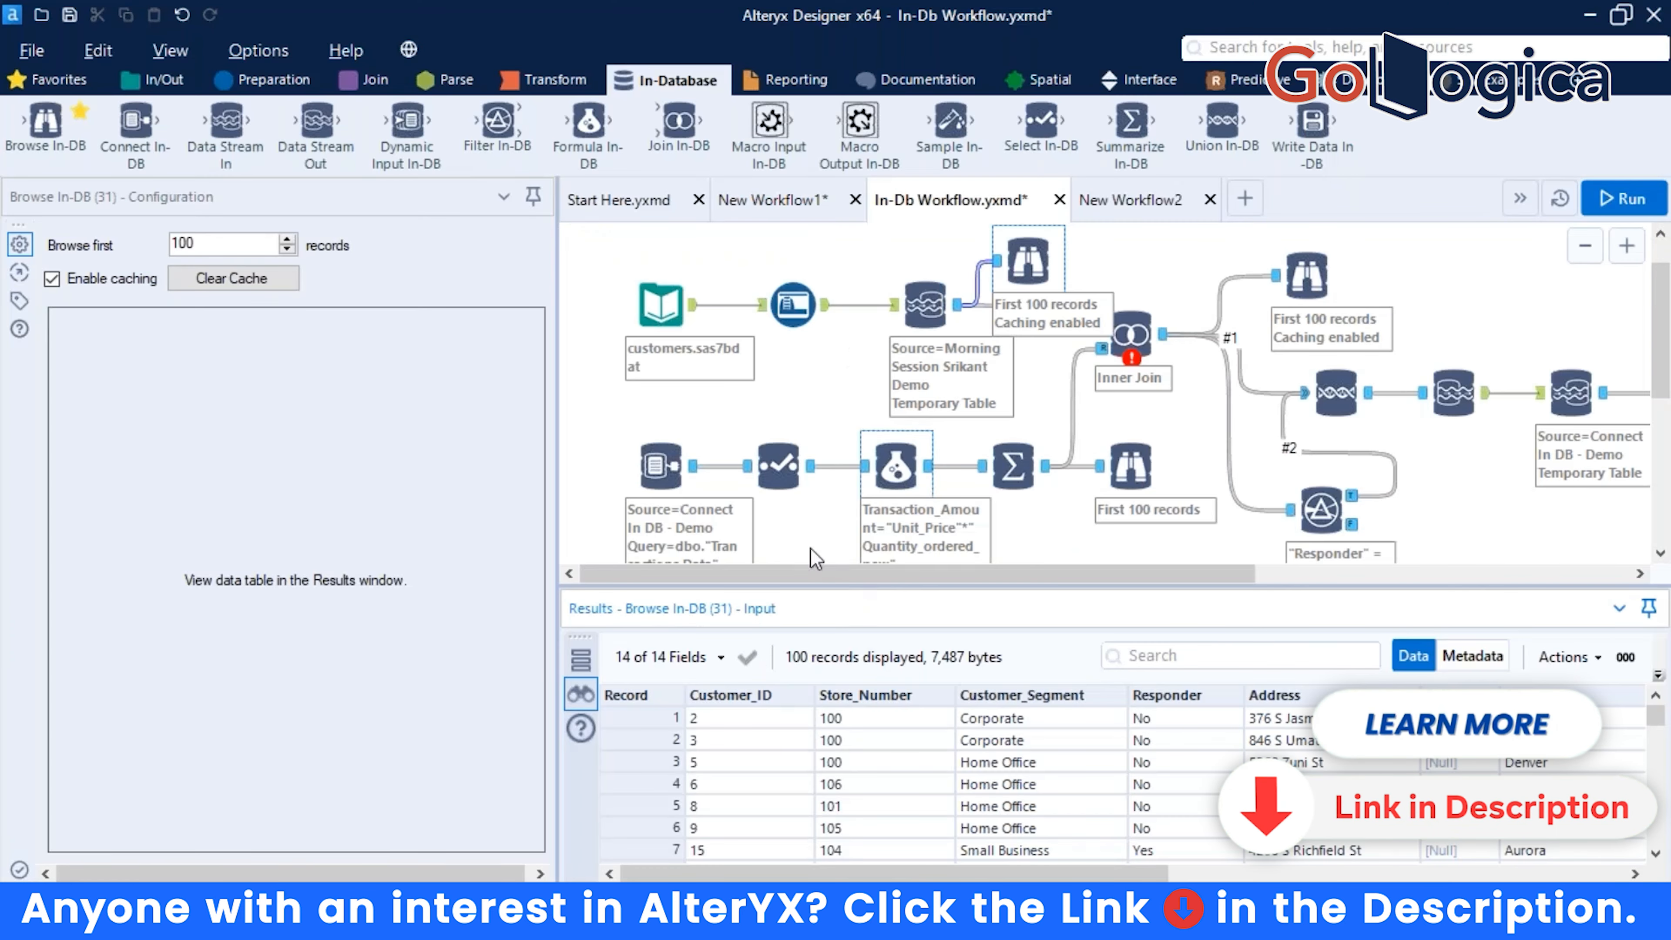
Switch back to Alteryx Designer and examine the Inner Join tool's configuration and error message.
{"action": "left_click", "coordinate": [928, 290]}
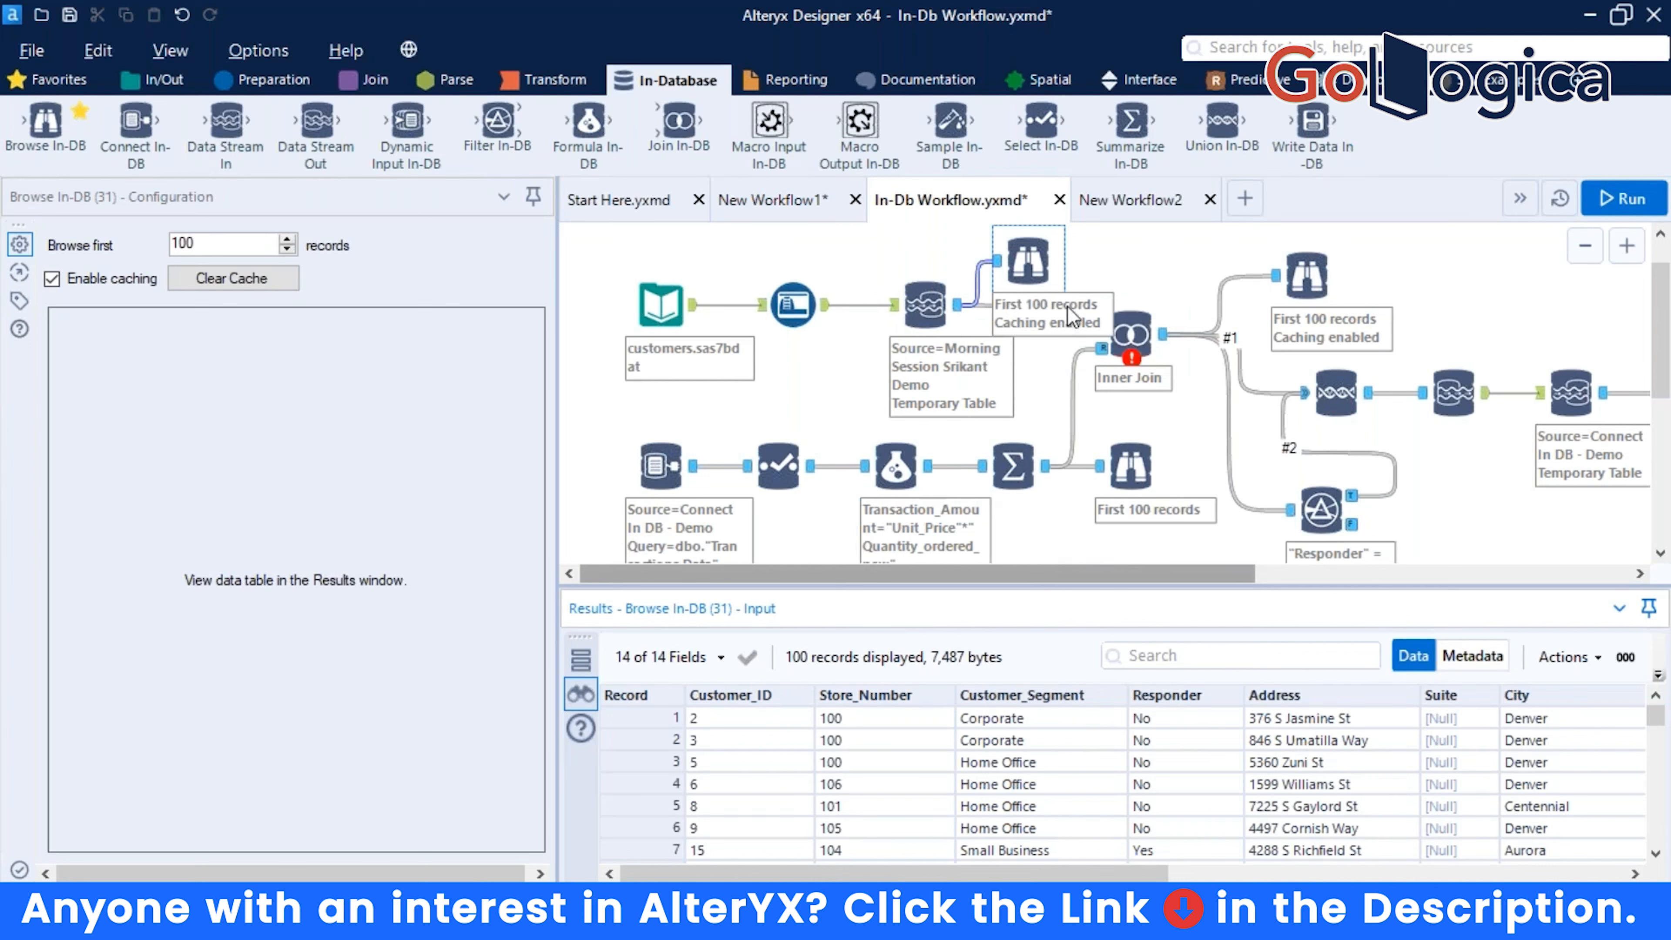
{"action": "left_click", "coordinate": [1131, 333]}
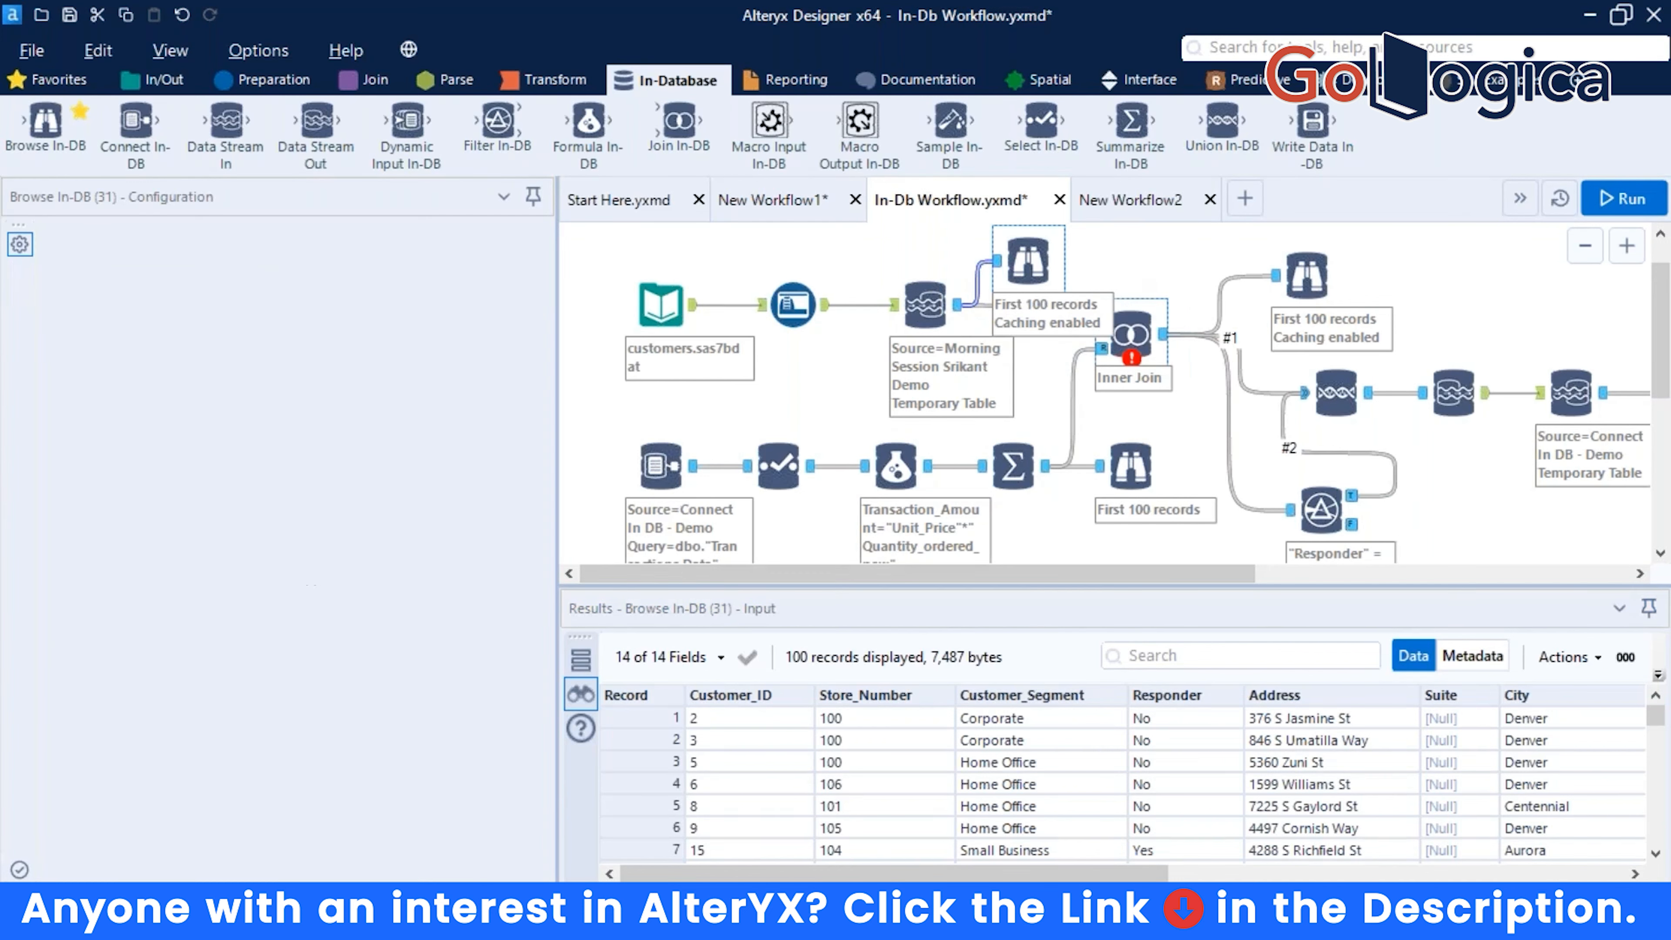
{"action": "scroll", "coordinate": [667, 418], "scroll_direction": "down", "scroll_amount": 1}
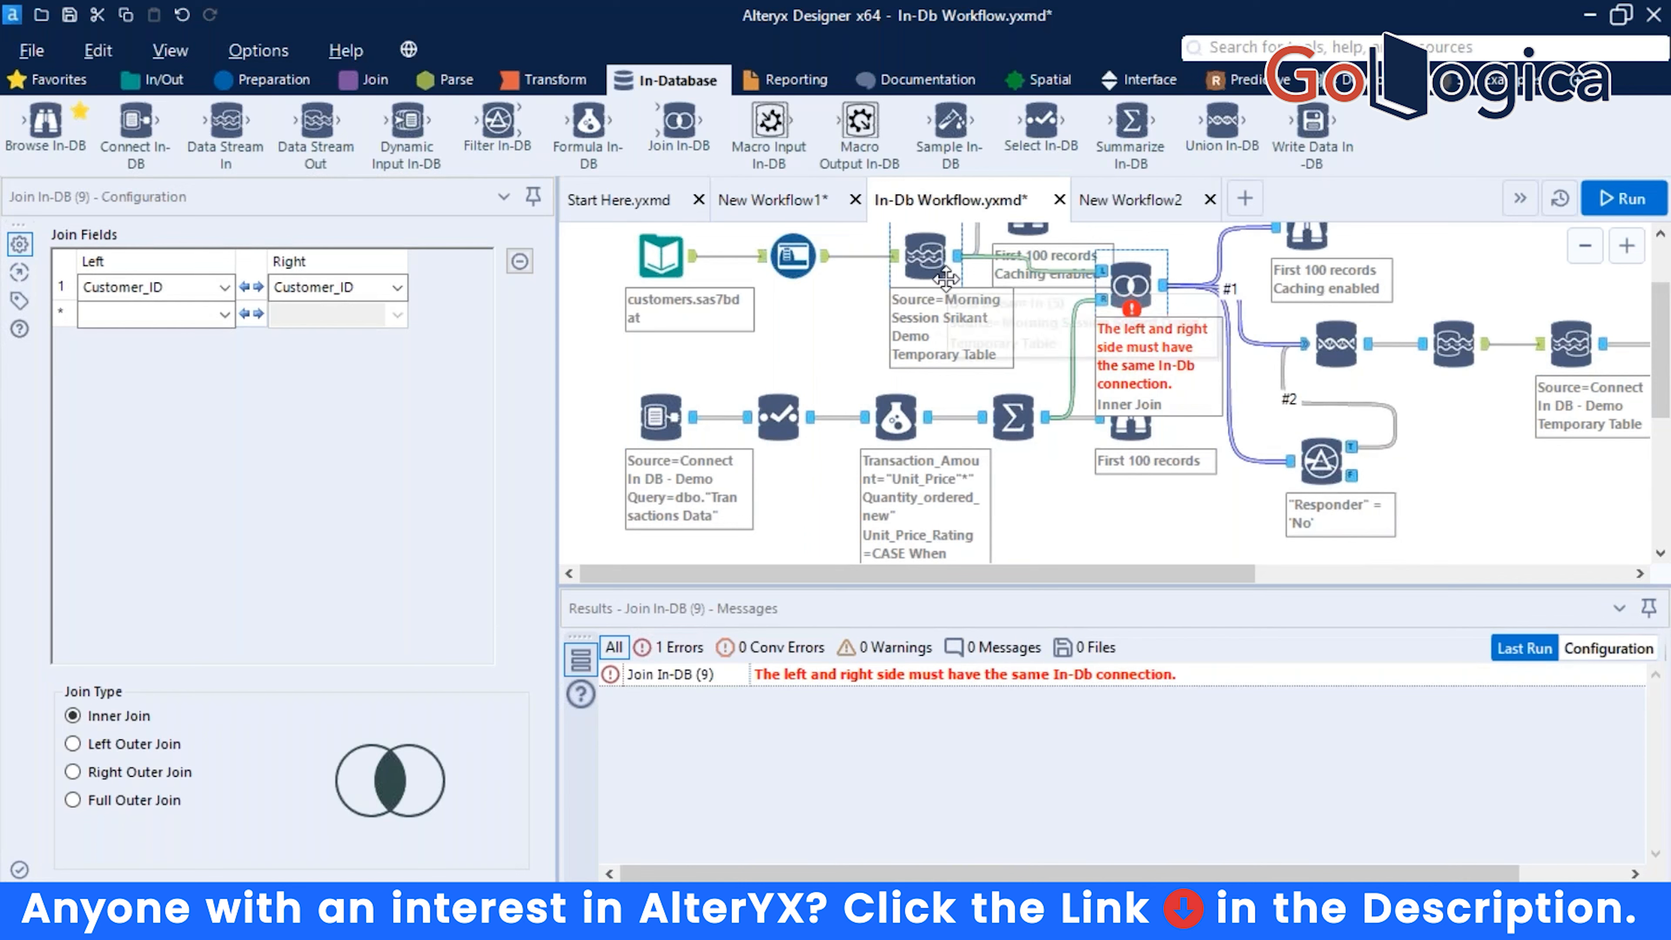
Switch the Transactions Data input to the customers stream's morning session connection, keep its existing query, and run the workflow.
{"action": "scroll", "coordinate": [1127, 380], "scroll_direction": "up", "scroll_amount": 2}
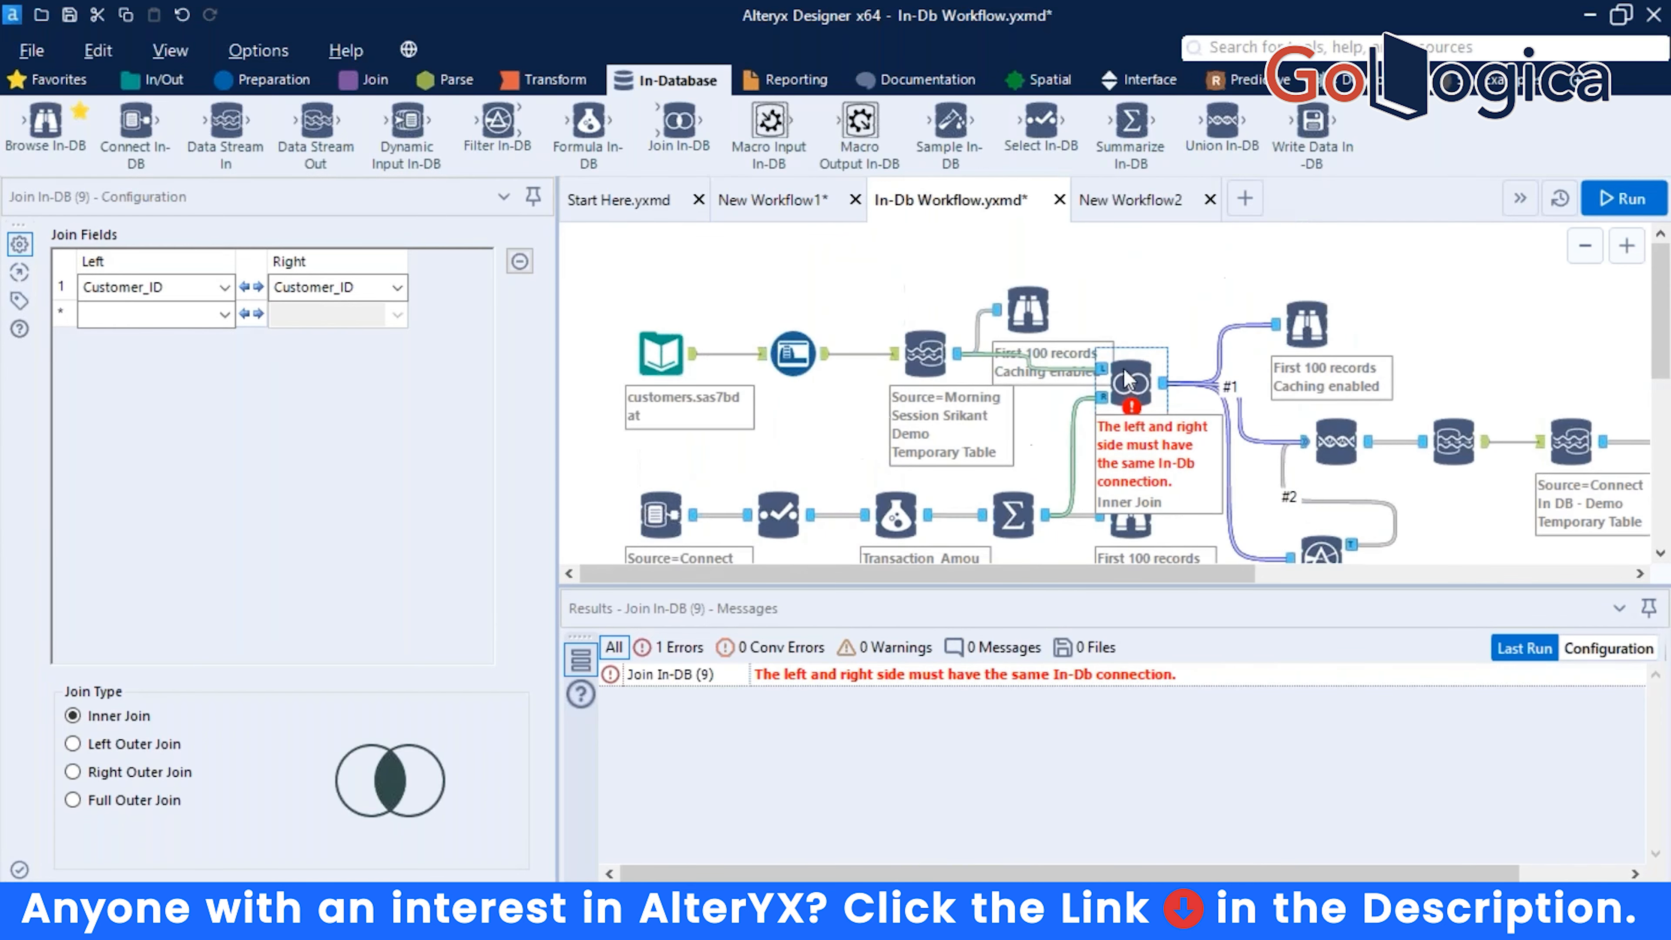
{"action": "scroll", "coordinate": [1099, 397], "scroll_direction": "down", "scroll_amount": 2}
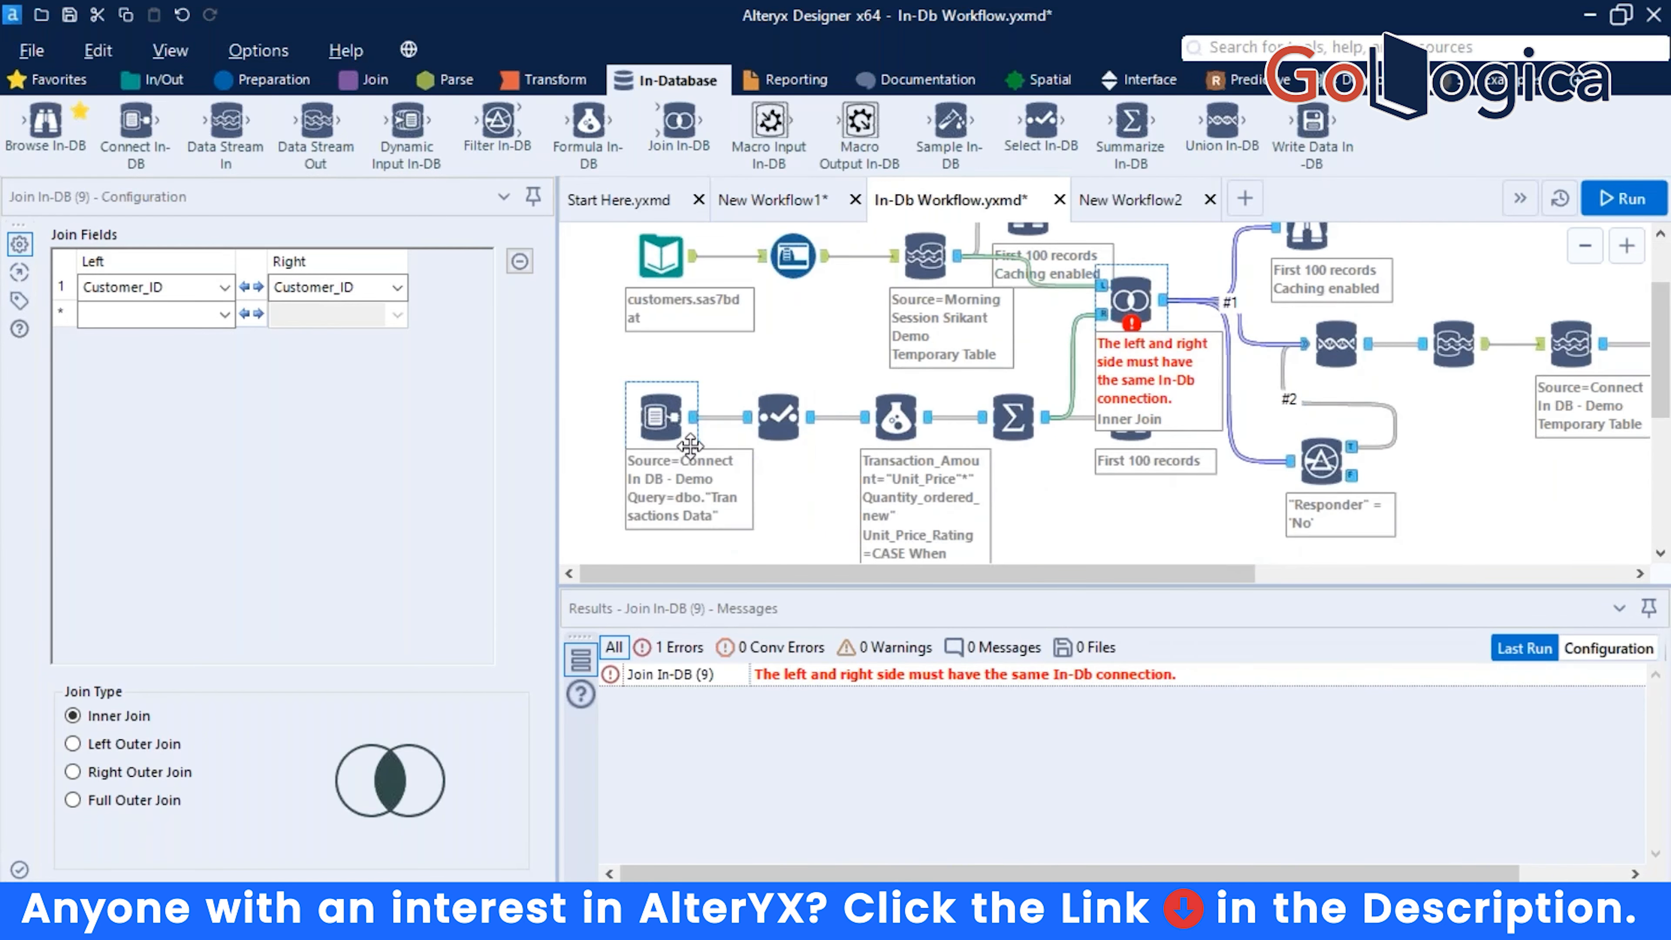
{"action": "left_click", "coordinate": [664, 421]}
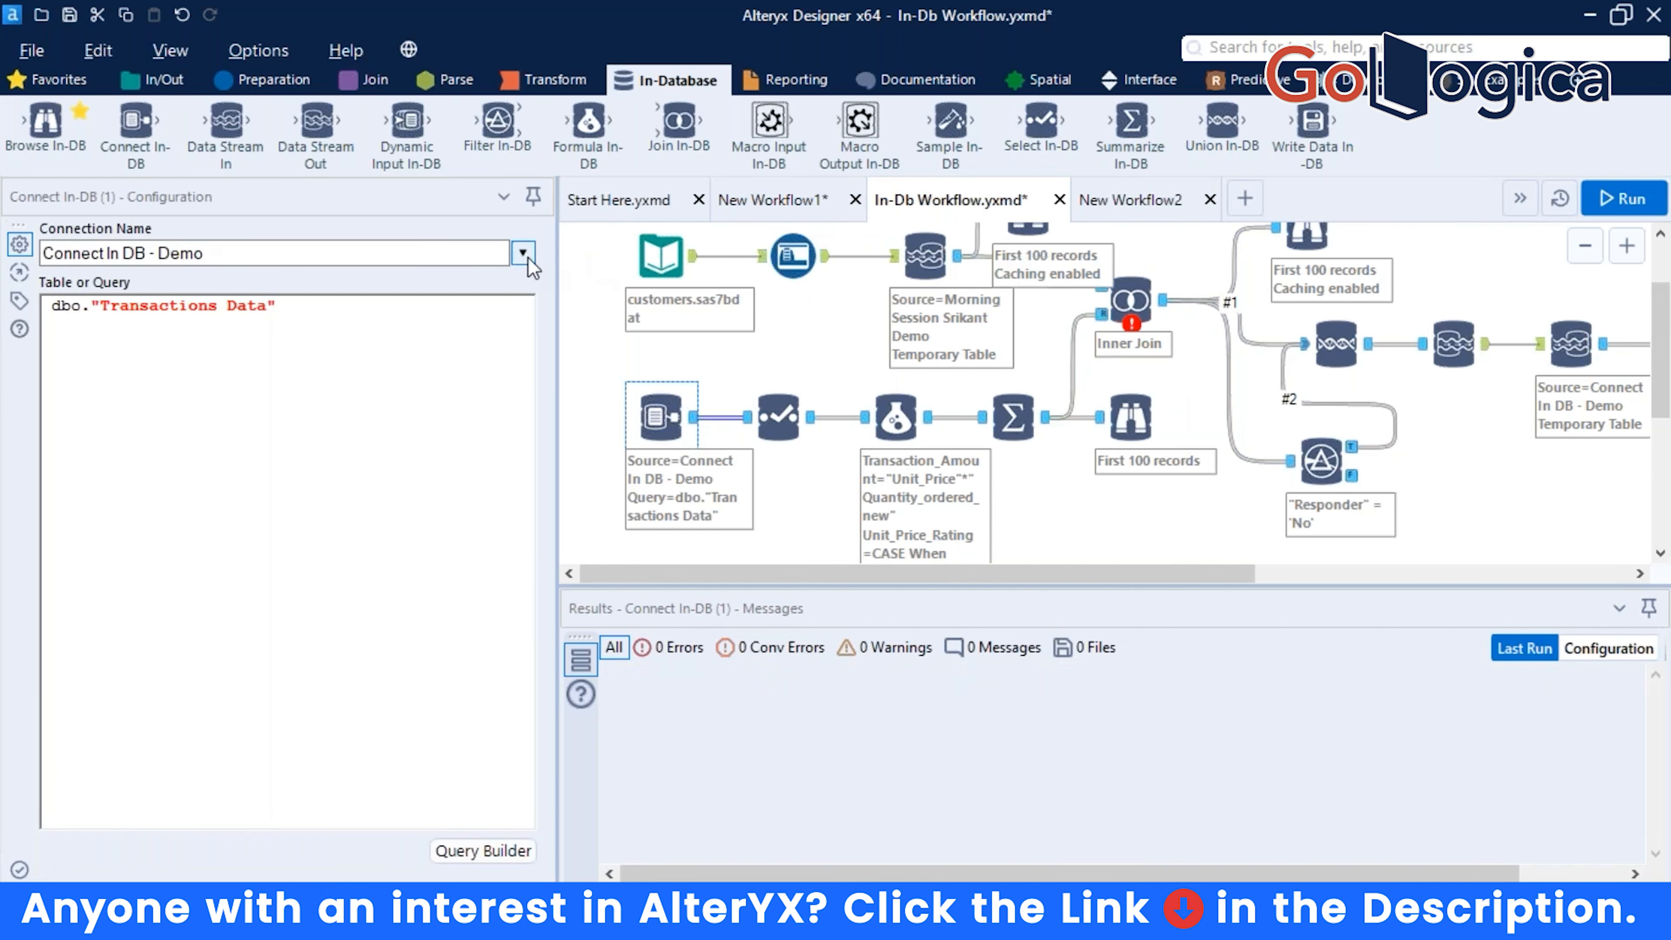
{"action": "left_click", "coordinate": [523, 254]}
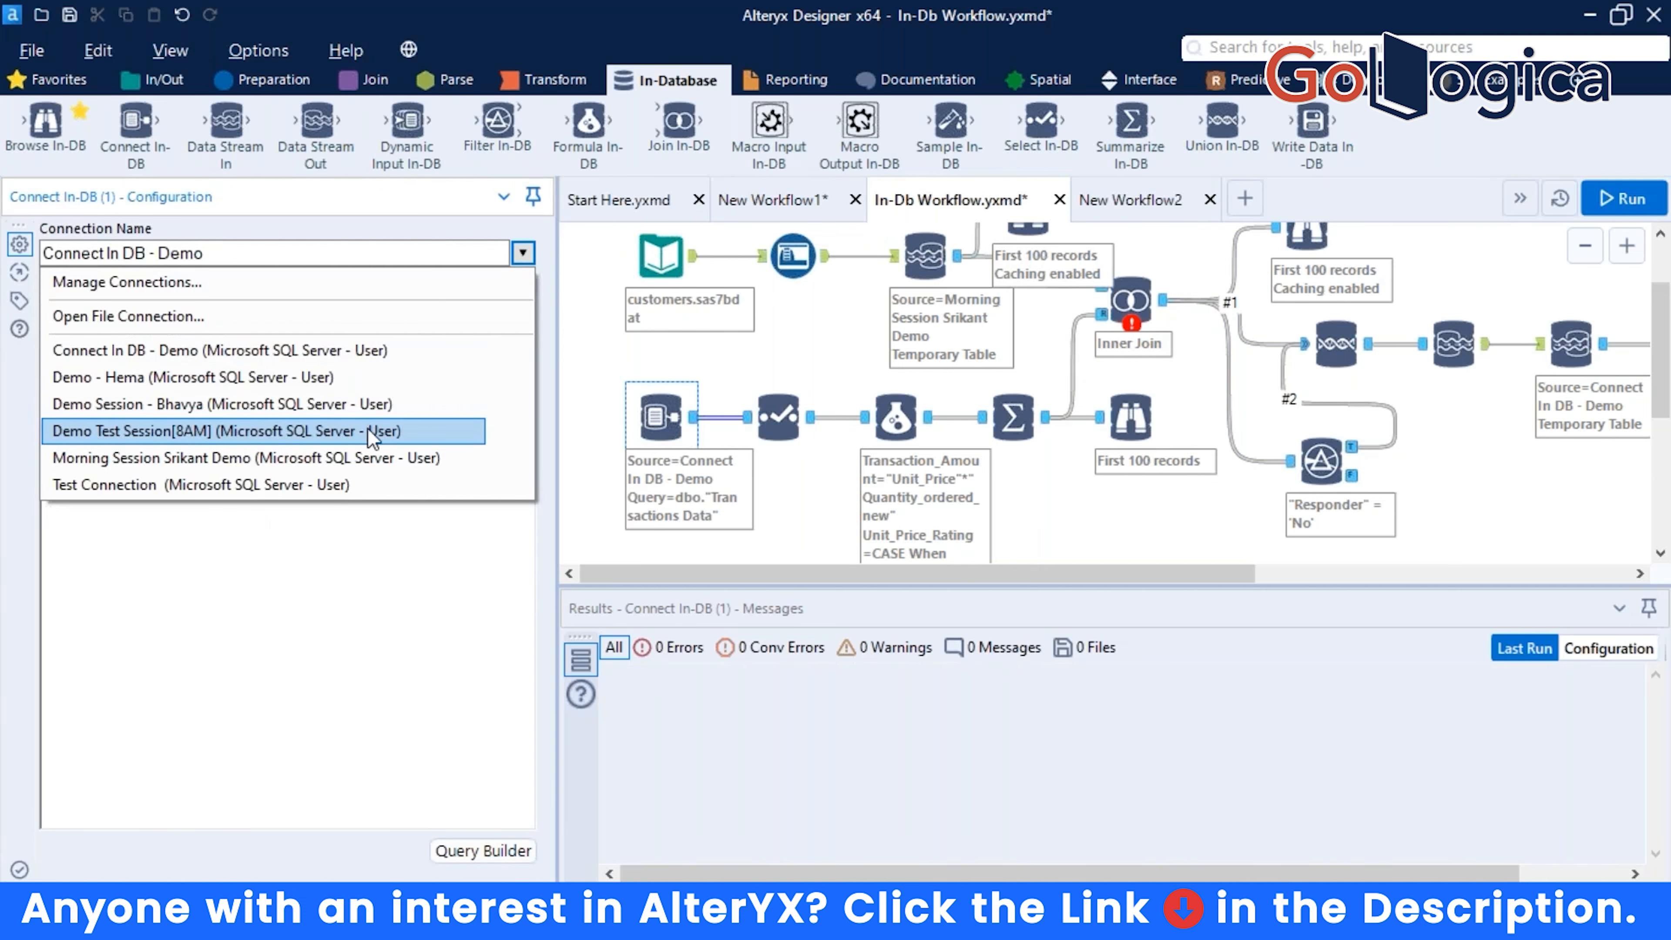
{"action": "key", "text": "Escape"}
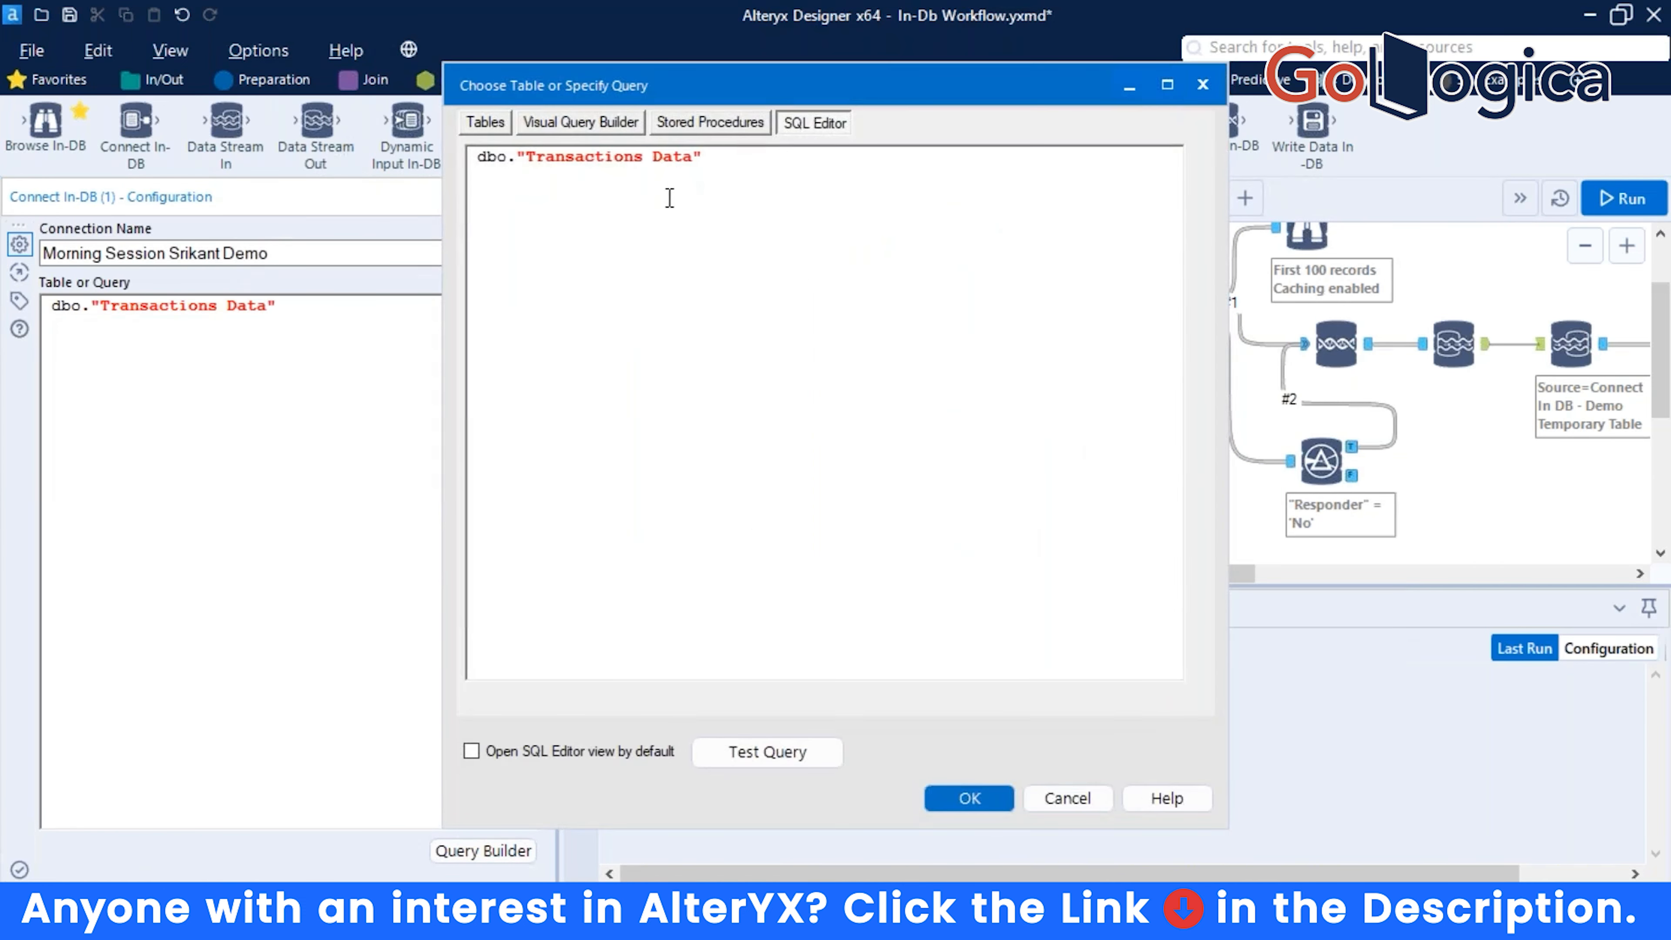
{"action": "left_click", "coordinate": [966, 798]}
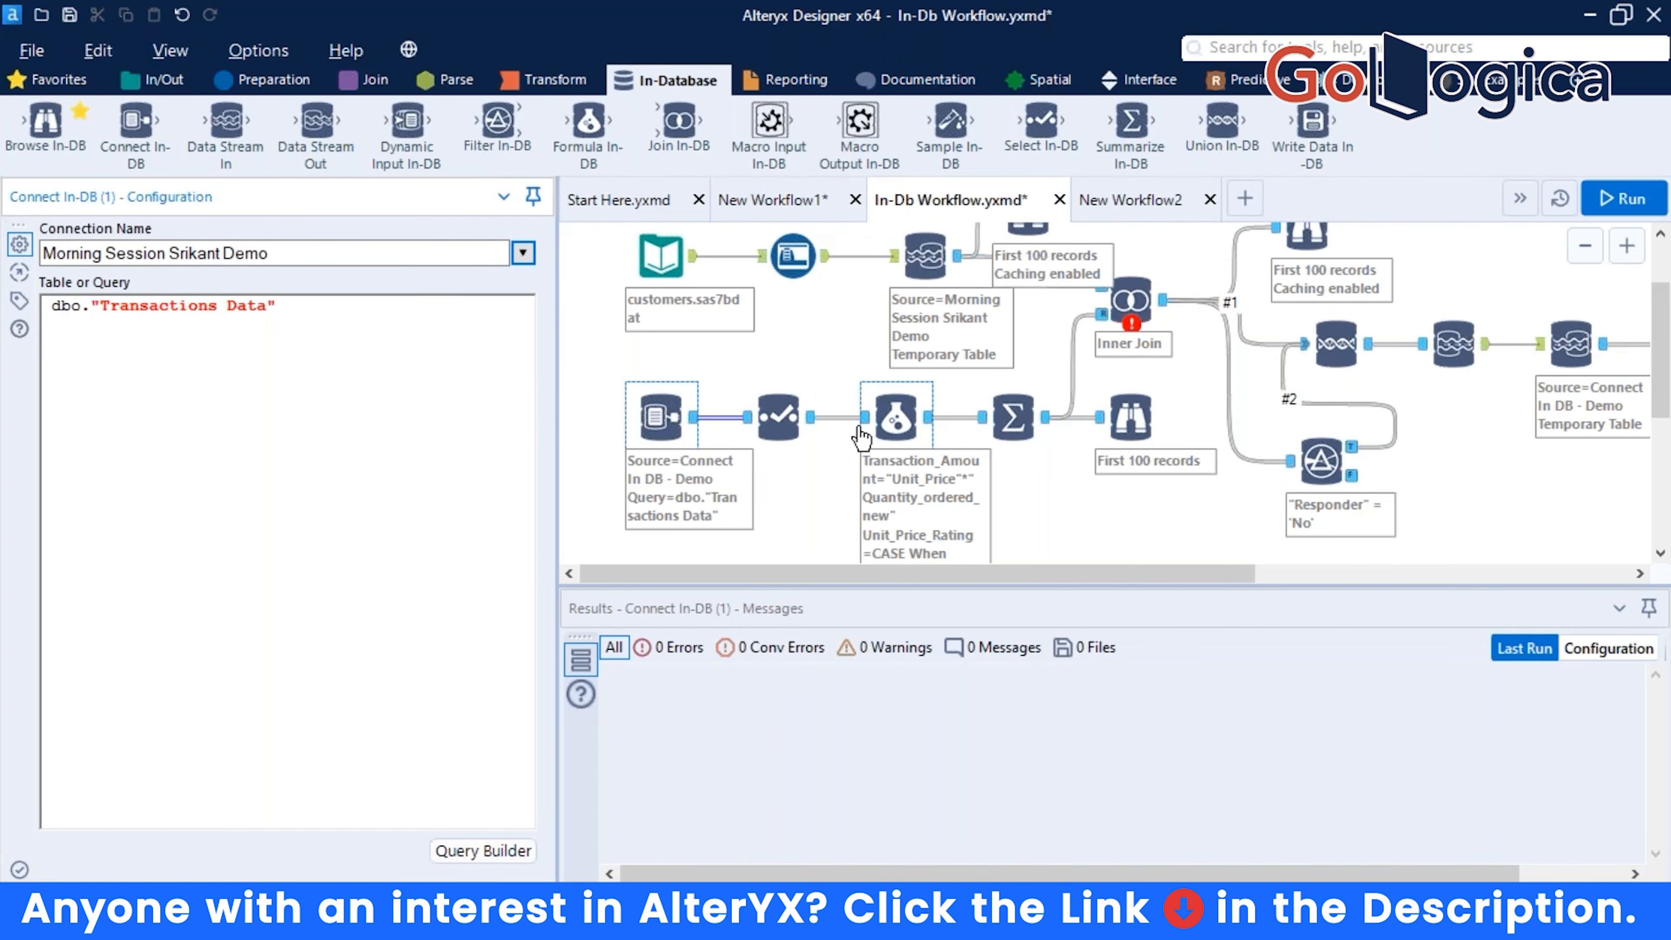
{"action": "key", "text": "ctrl+r"}
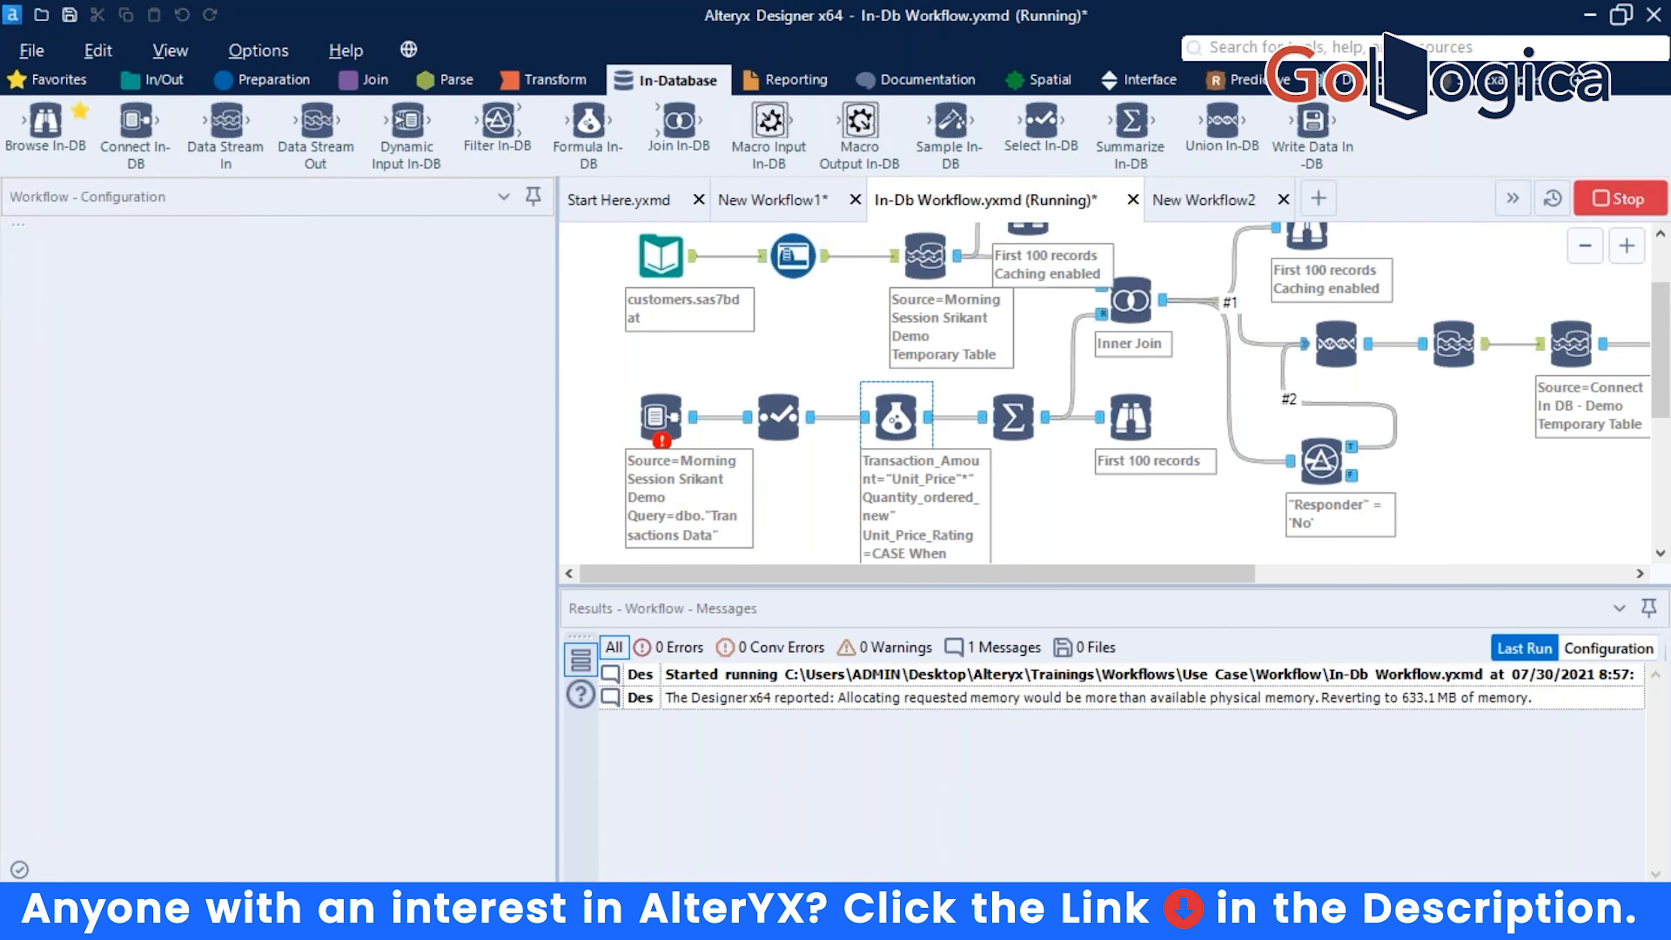
Inspect the failing Transactions Data input's error, available tables and SQL query under the morning session connection.
{"action": "left_click", "coordinate": [657, 416]}
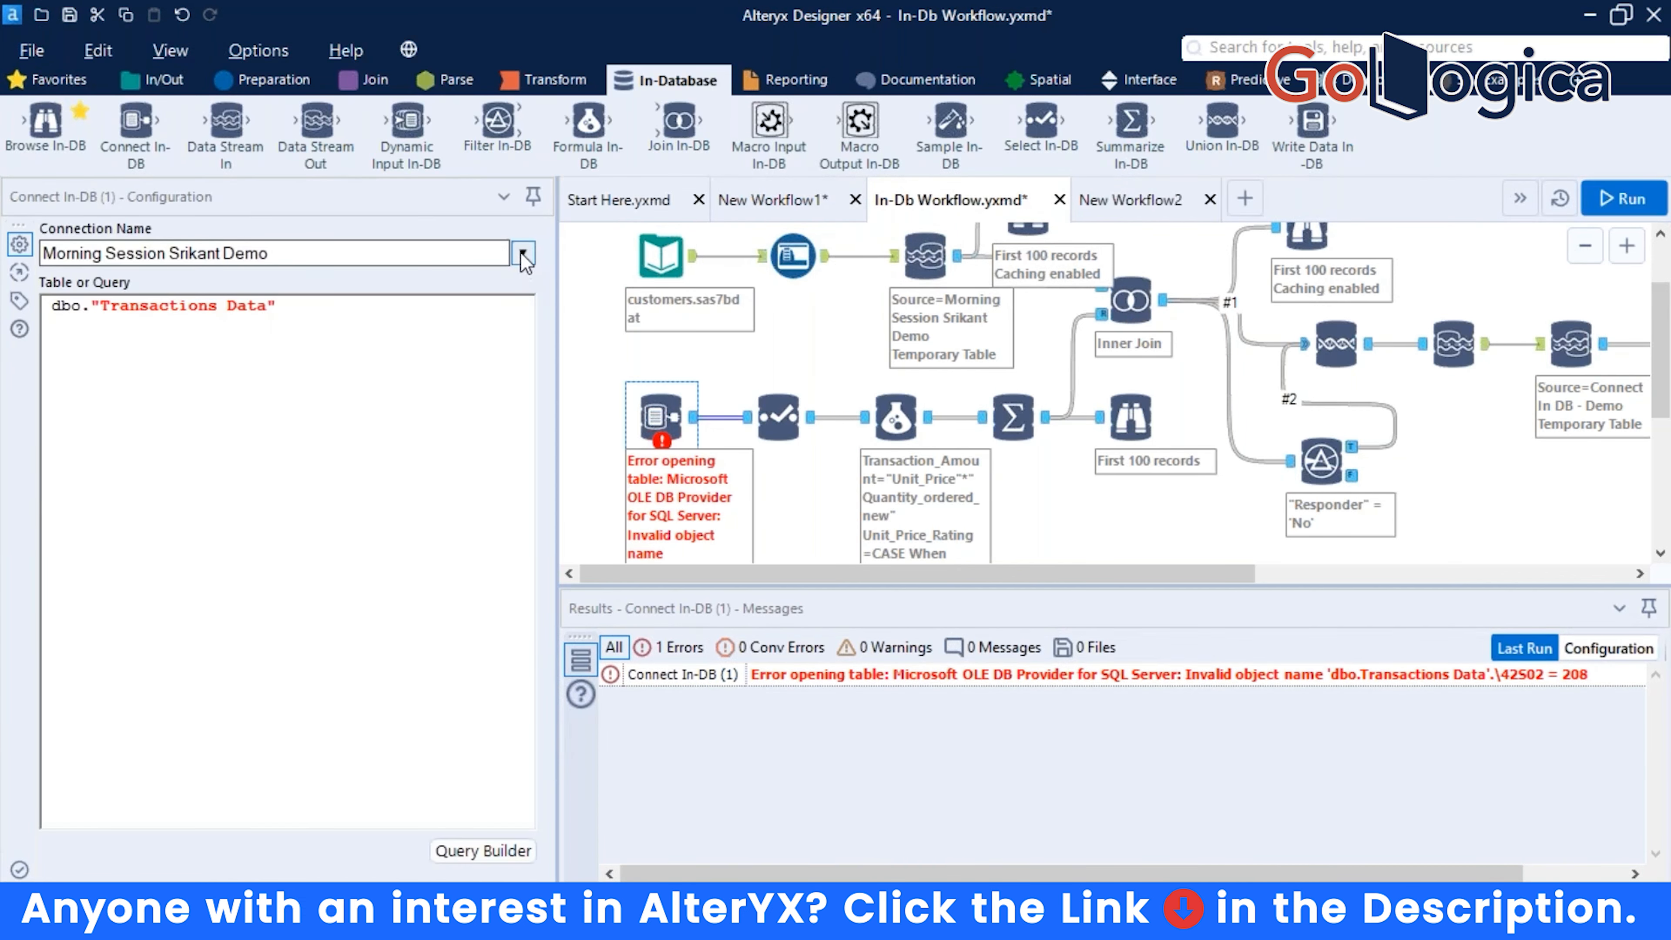
{"action": "left_click", "coordinate": [525, 255]}
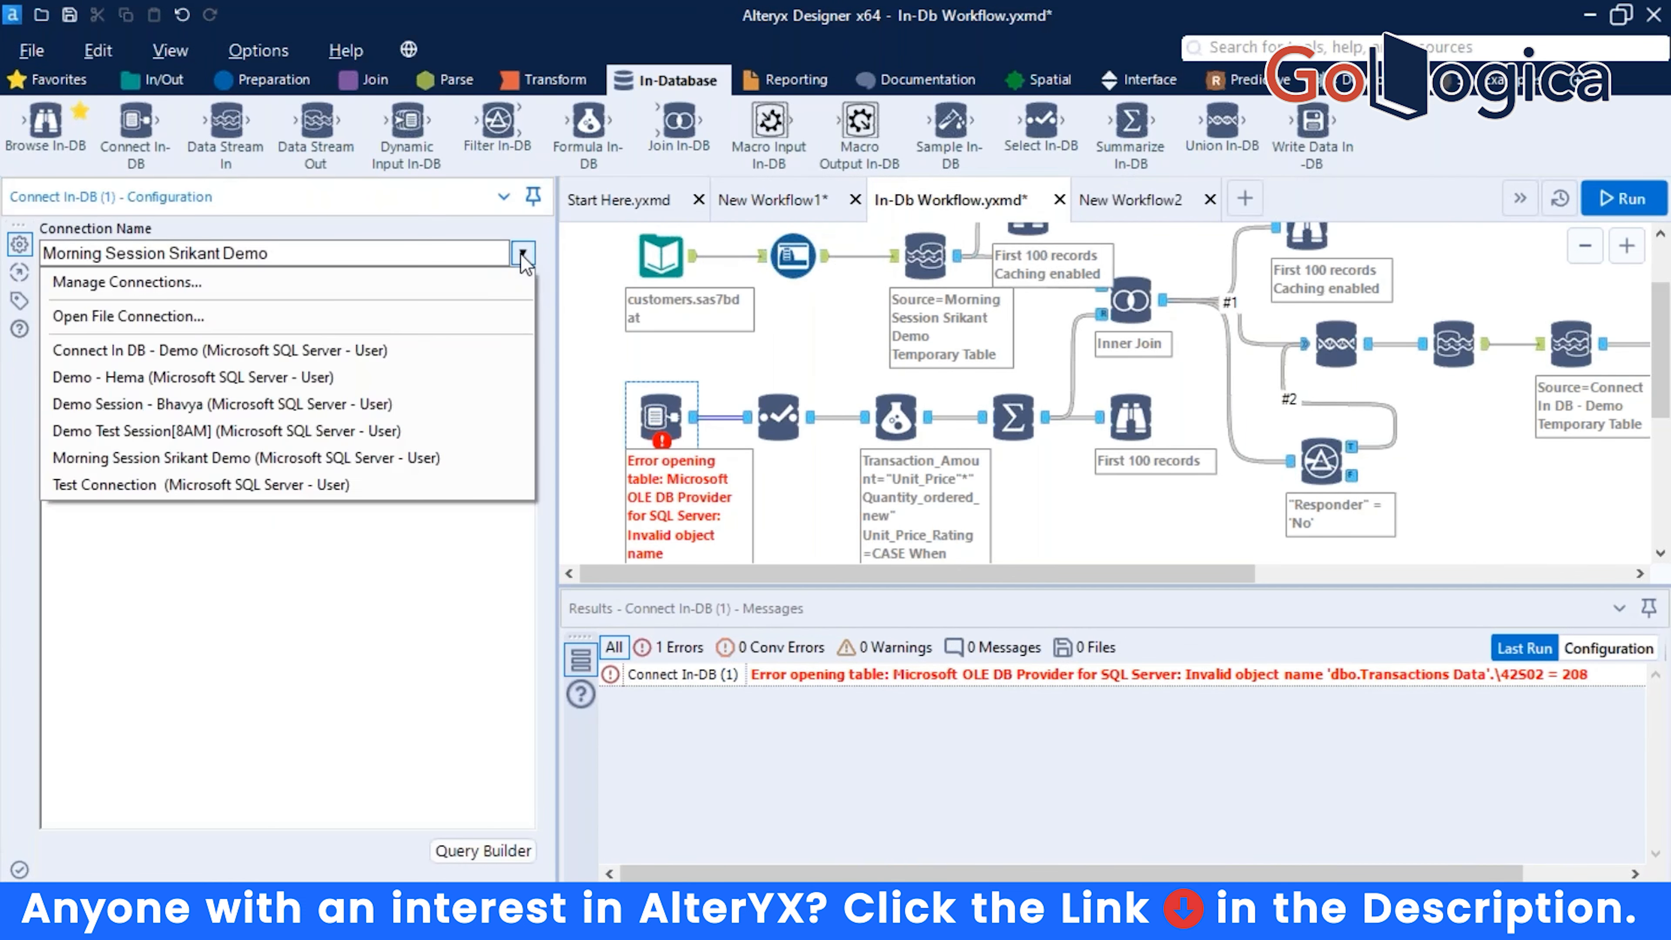
{"action": "left_click", "coordinate": [290, 455]}
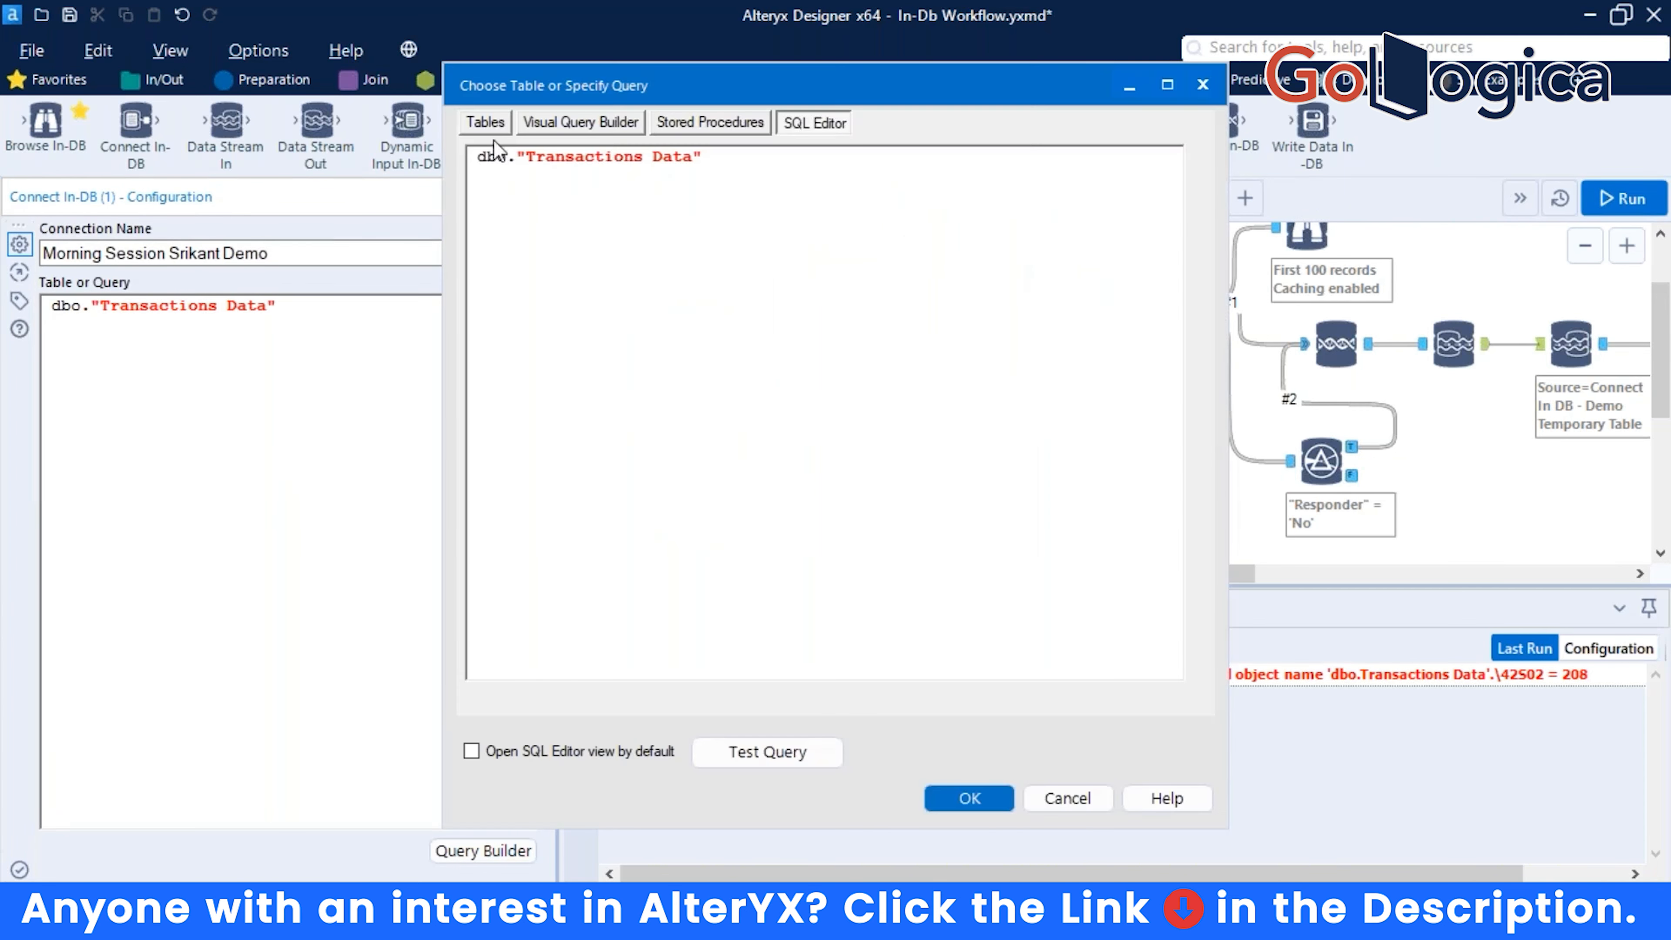
{"action": "left_click", "coordinate": [488, 125]}
{"action": "left_click", "coordinate": [813, 125]}
{"action": "double_click", "coordinate": [586, 157]}
{"action": "left_click", "coordinate": [500, 156]}
{"action": "left_click_drag", "start_coordinate": [735, 160], "coordinate": [474, 156]}
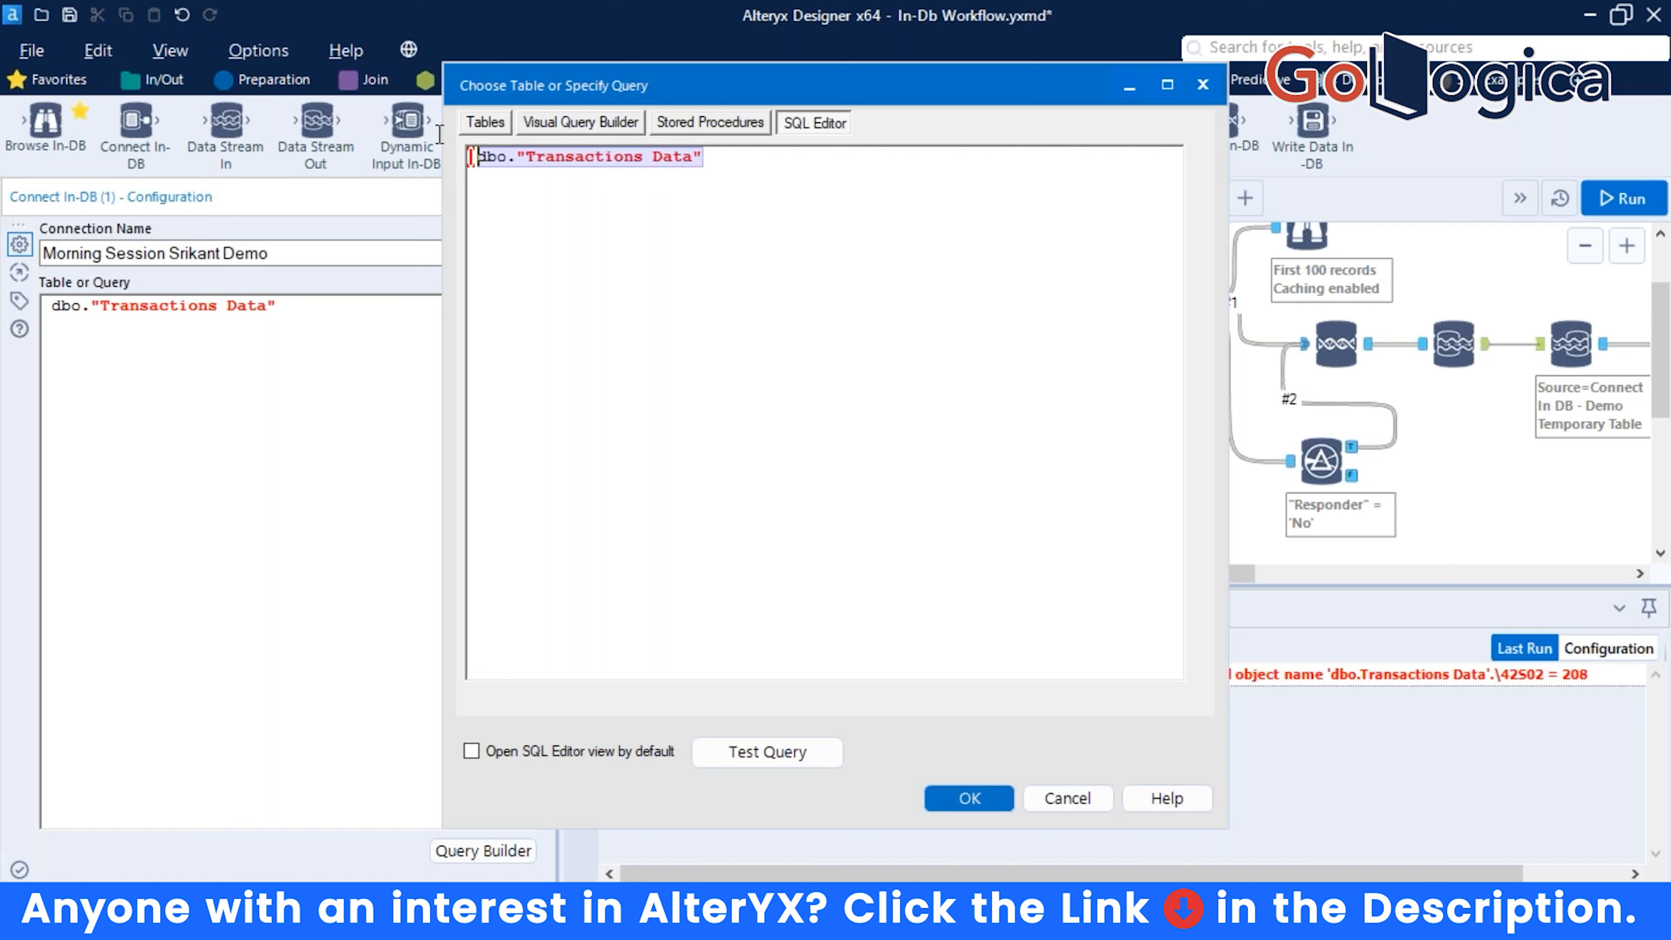
{"action": "left_click", "coordinate": [802, 479]}
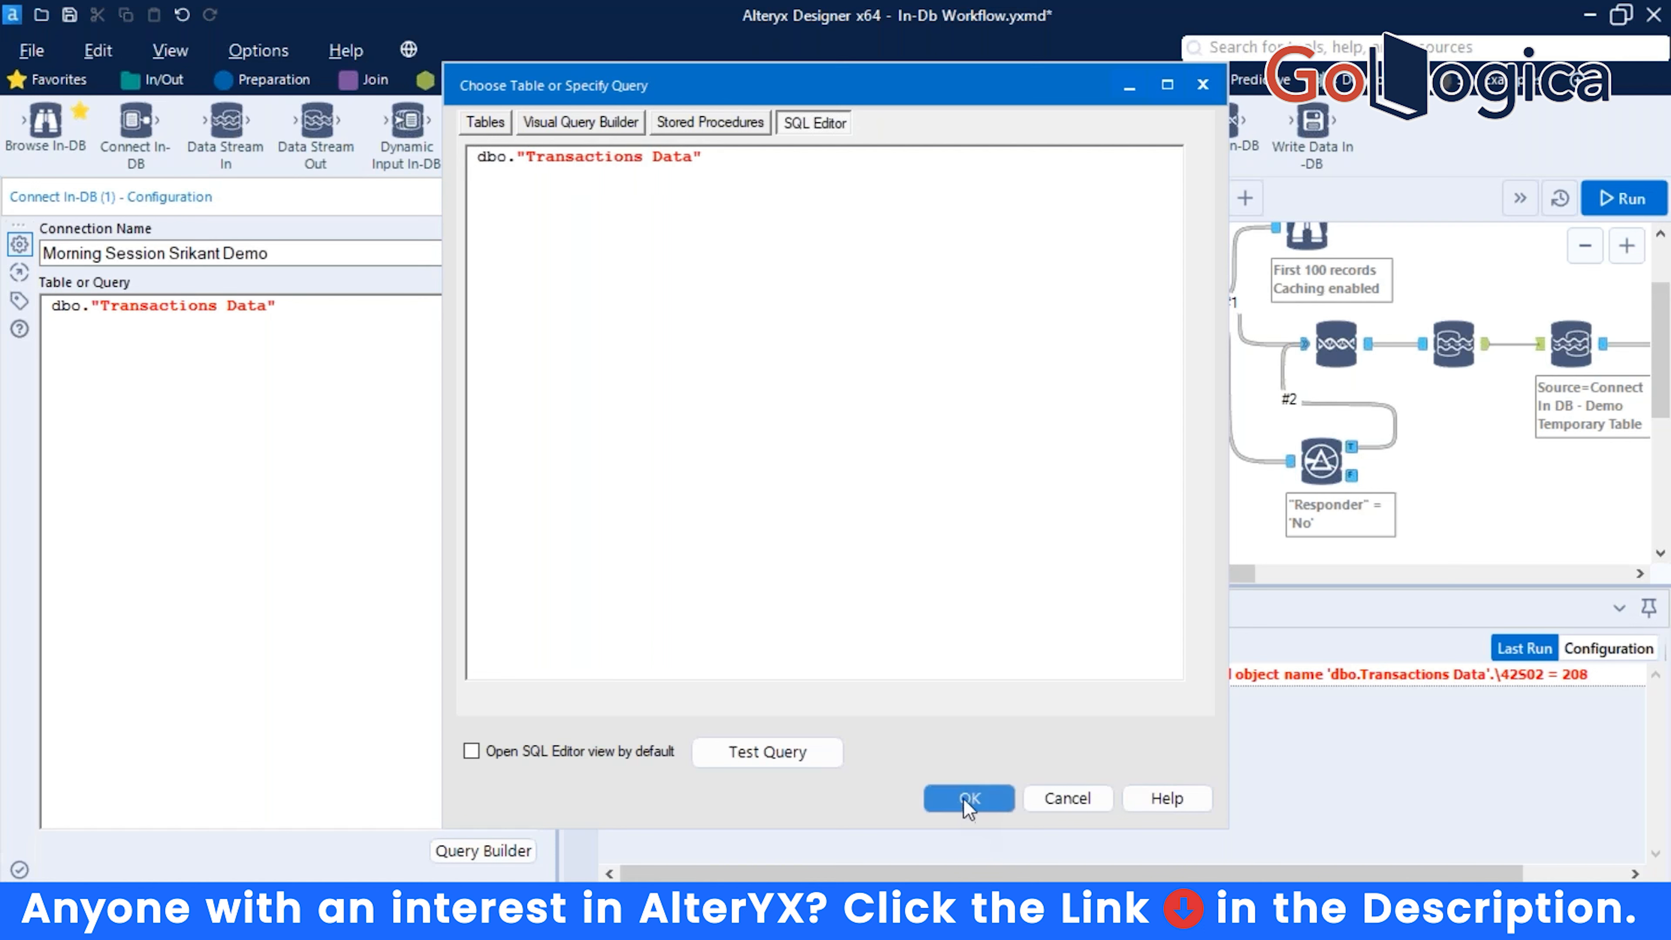
{"action": "left_click", "coordinate": [1203, 85]}
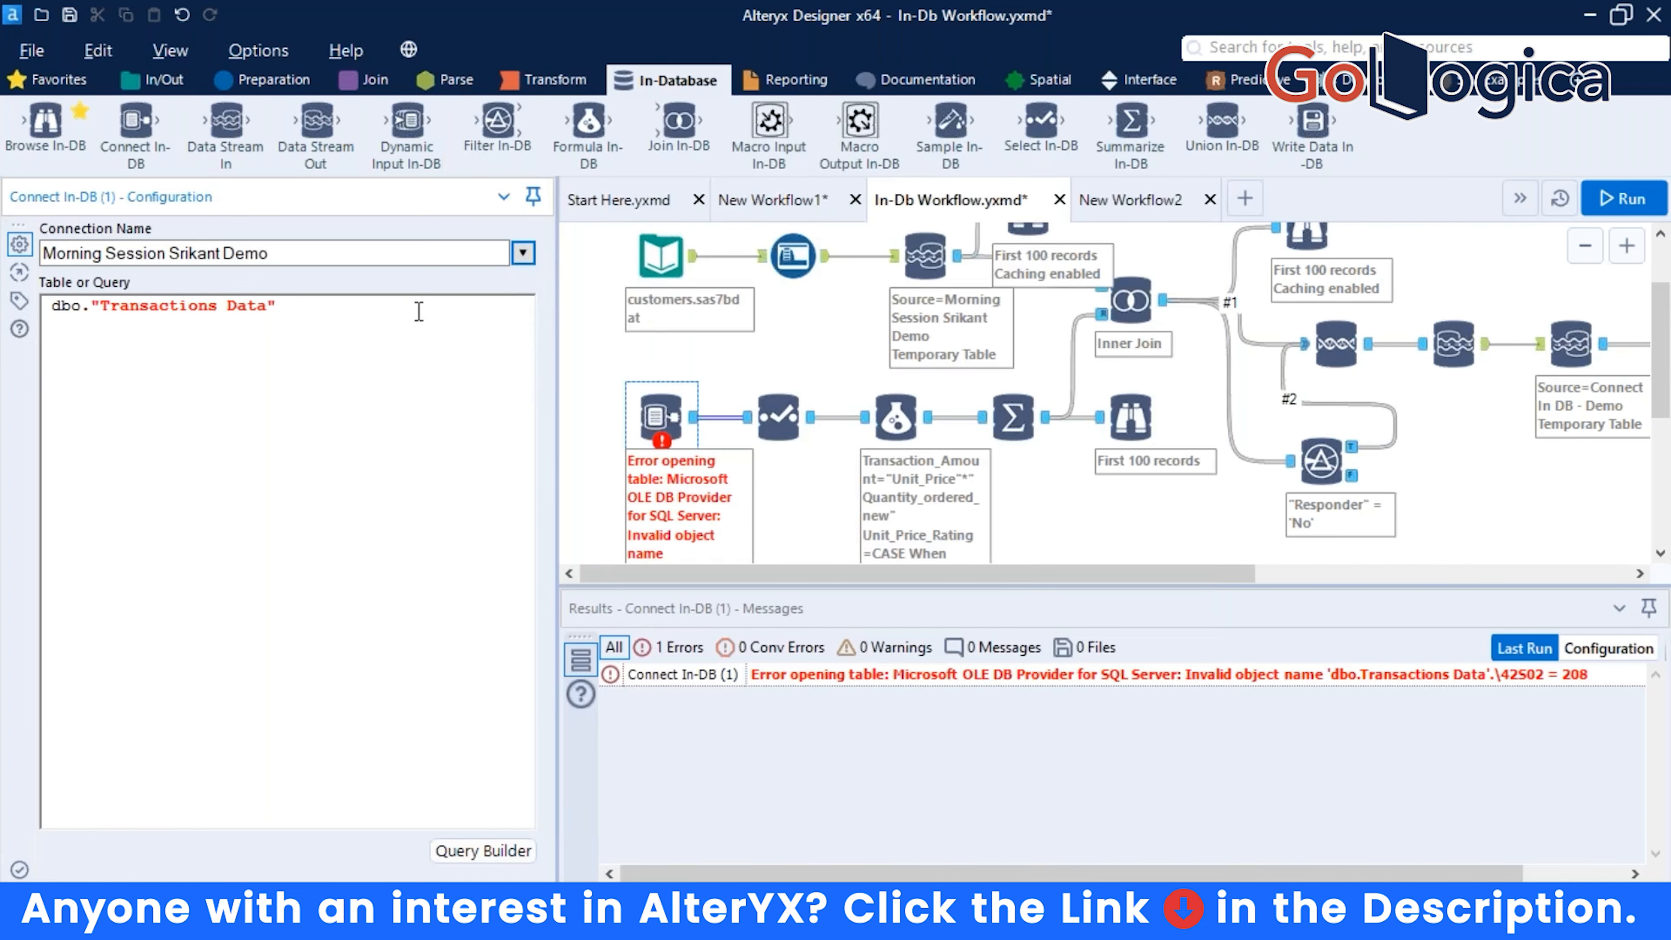
Open the morning session connection for editing and select SQL Server OLE DB as its read driver.
{"action": "left_click", "coordinate": [520, 258]}
{"action": "left_click", "coordinate": [340, 289]}
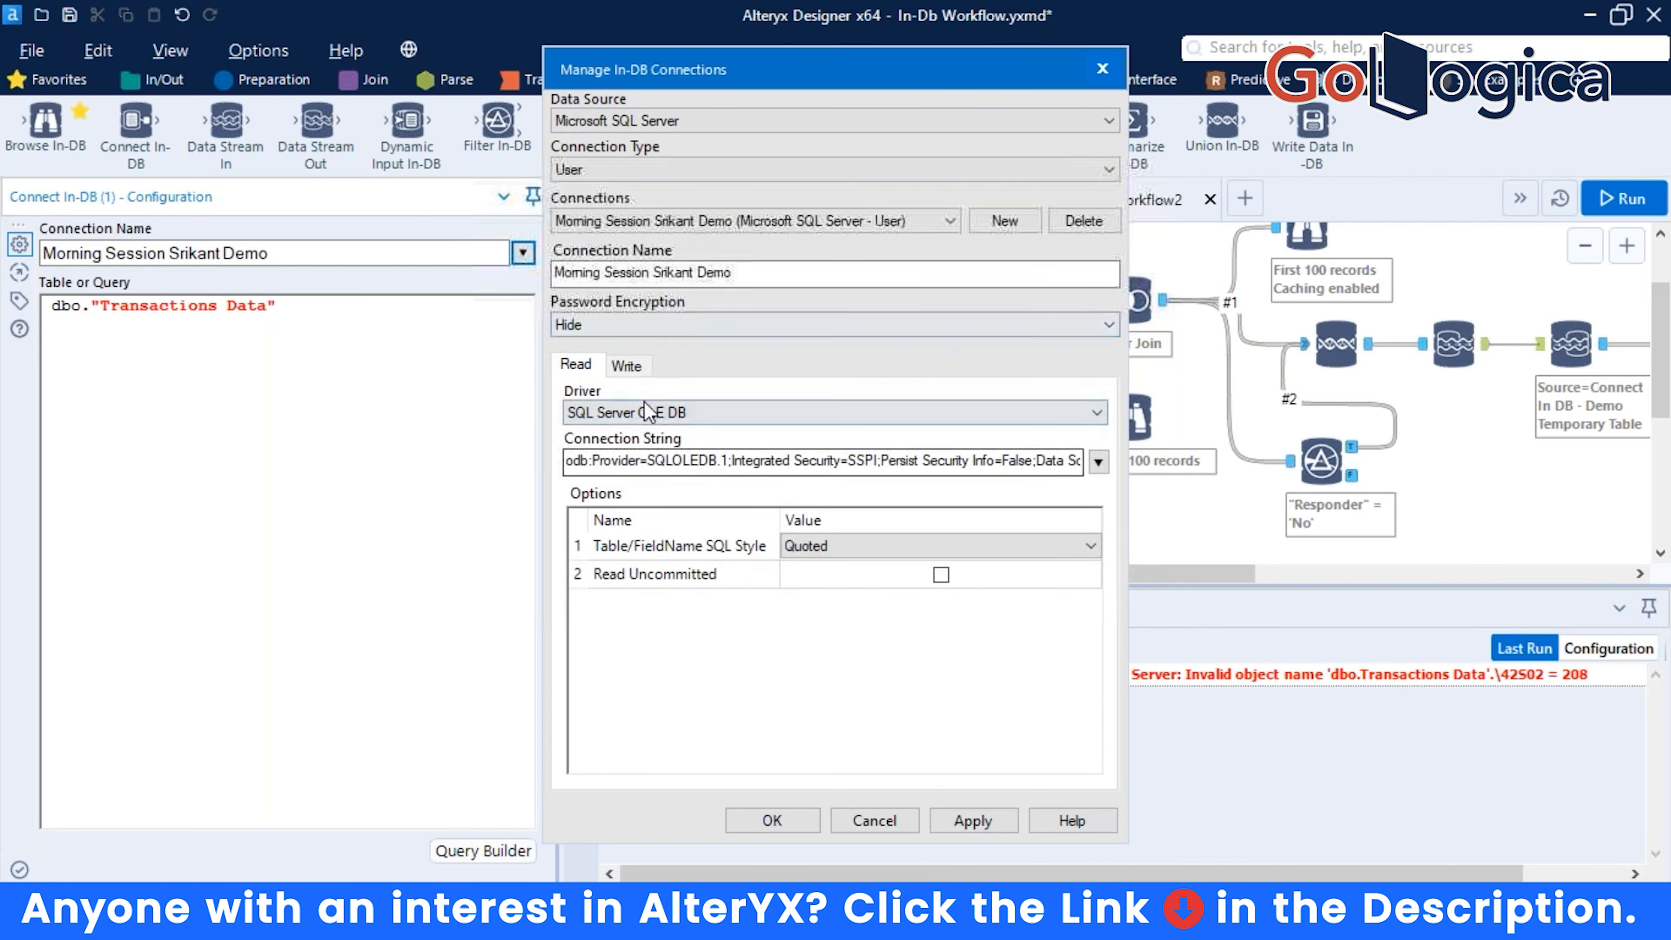
{"action": "left_click", "coordinate": [1030, 413]}
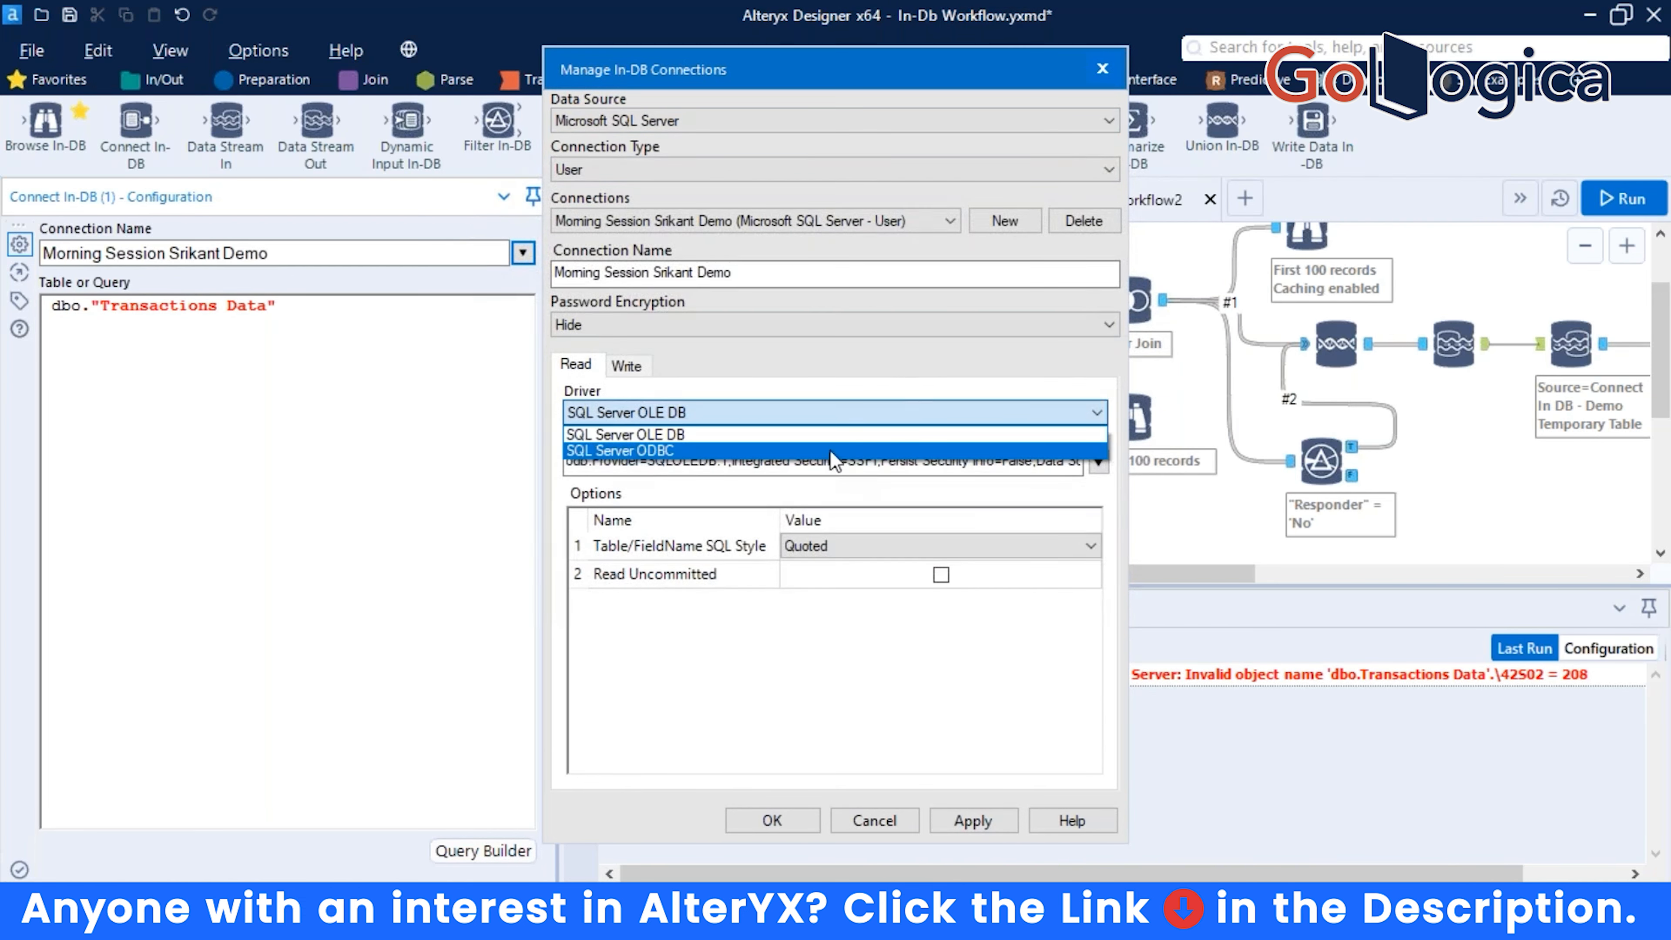
{"action": "left_click", "coordinate": [637, 390]}
{"action": "left_click", "coordinate": [626, 368]}
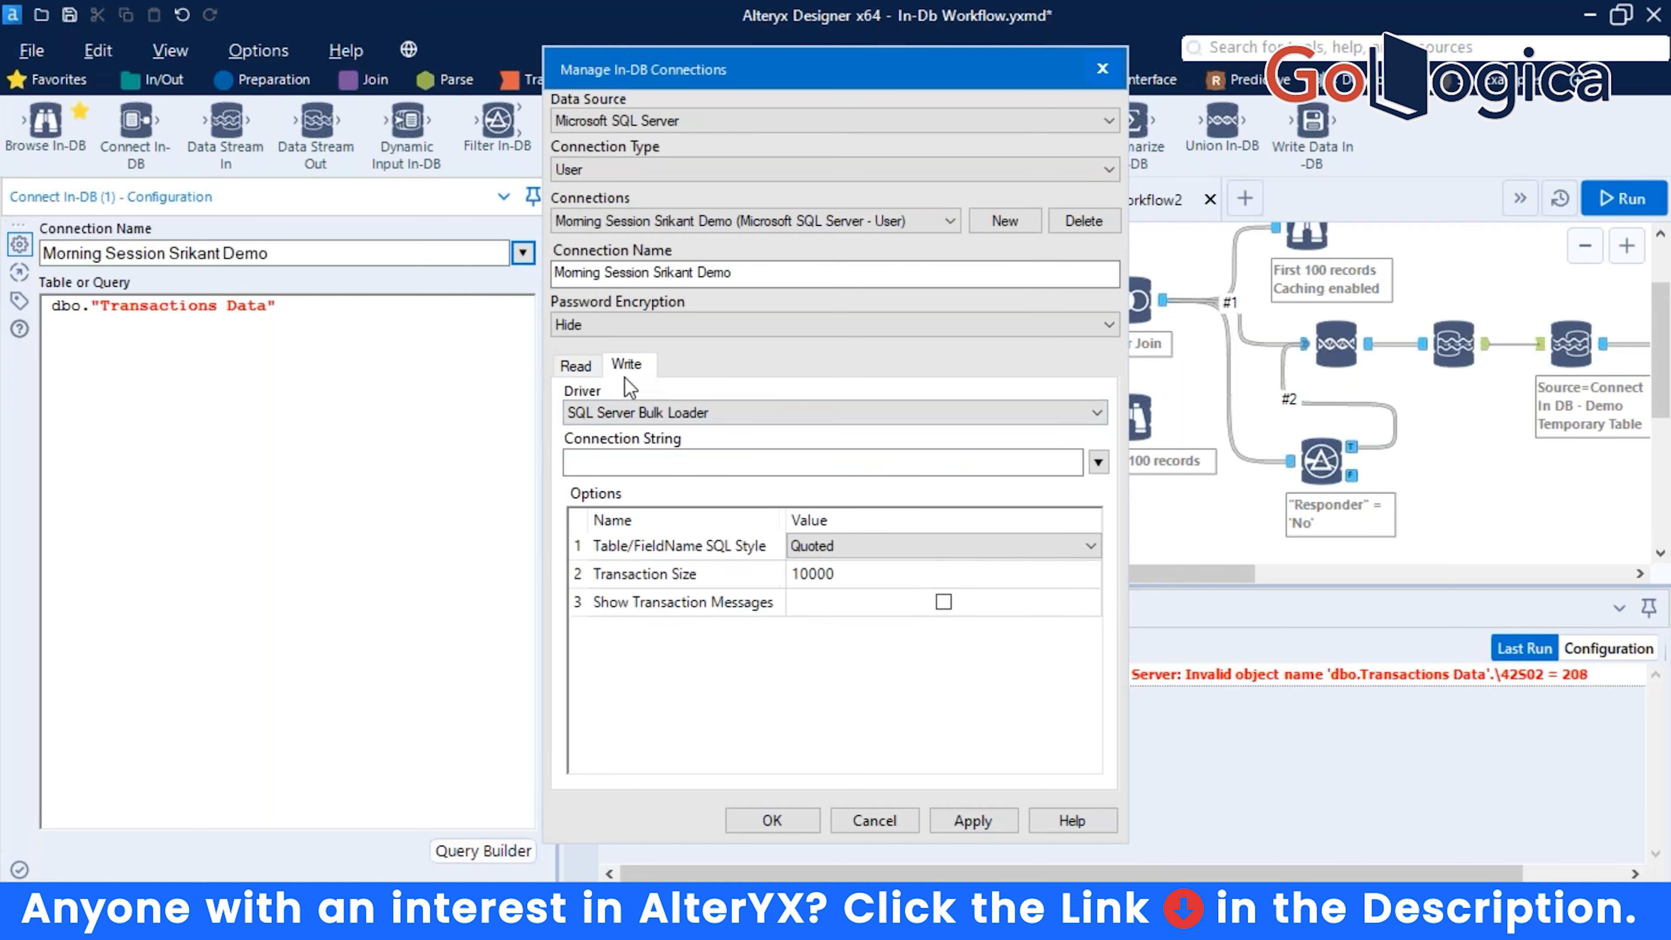
{"action": "left_click", "coordinate": [590, 371]}
{"action": "left_click", "coordinate": [895, 413]}
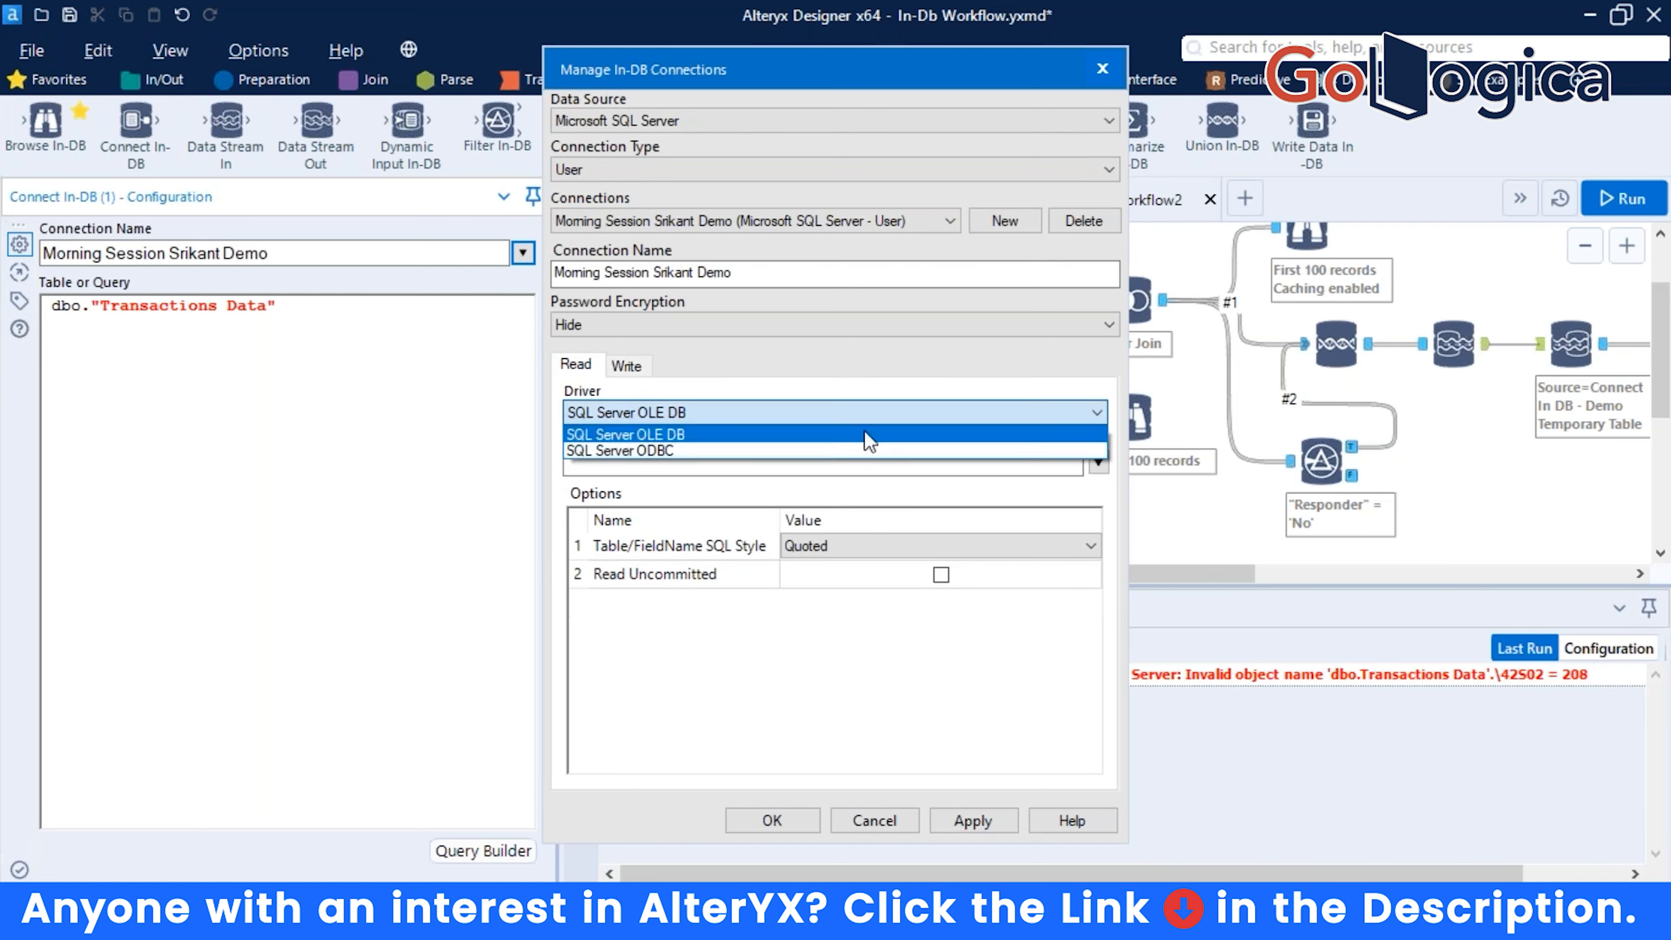
{"action": "left_click", "coordinate": [822, 437]}
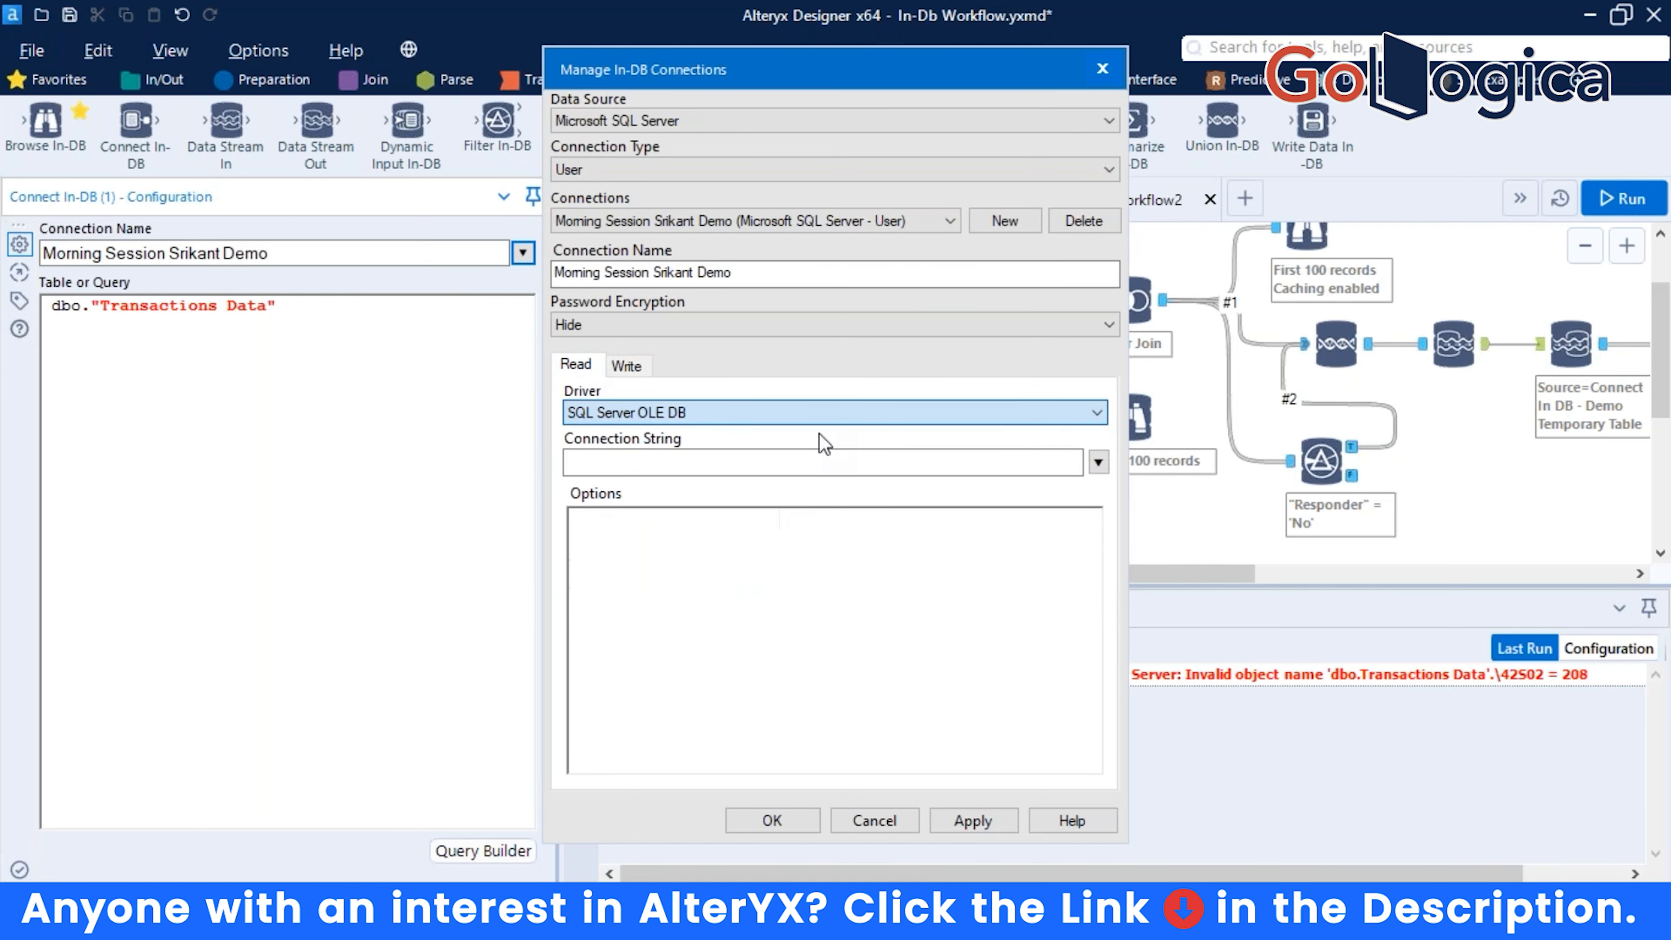
Set the morning session connection's write driver to Same as Read Driver.
{"action": "left_click", "coordinate": [627, 366]}
{"action": "left_click", "coordinate": [693, 408]}
{"action": "left_click", "coordinate": [724, 433]}
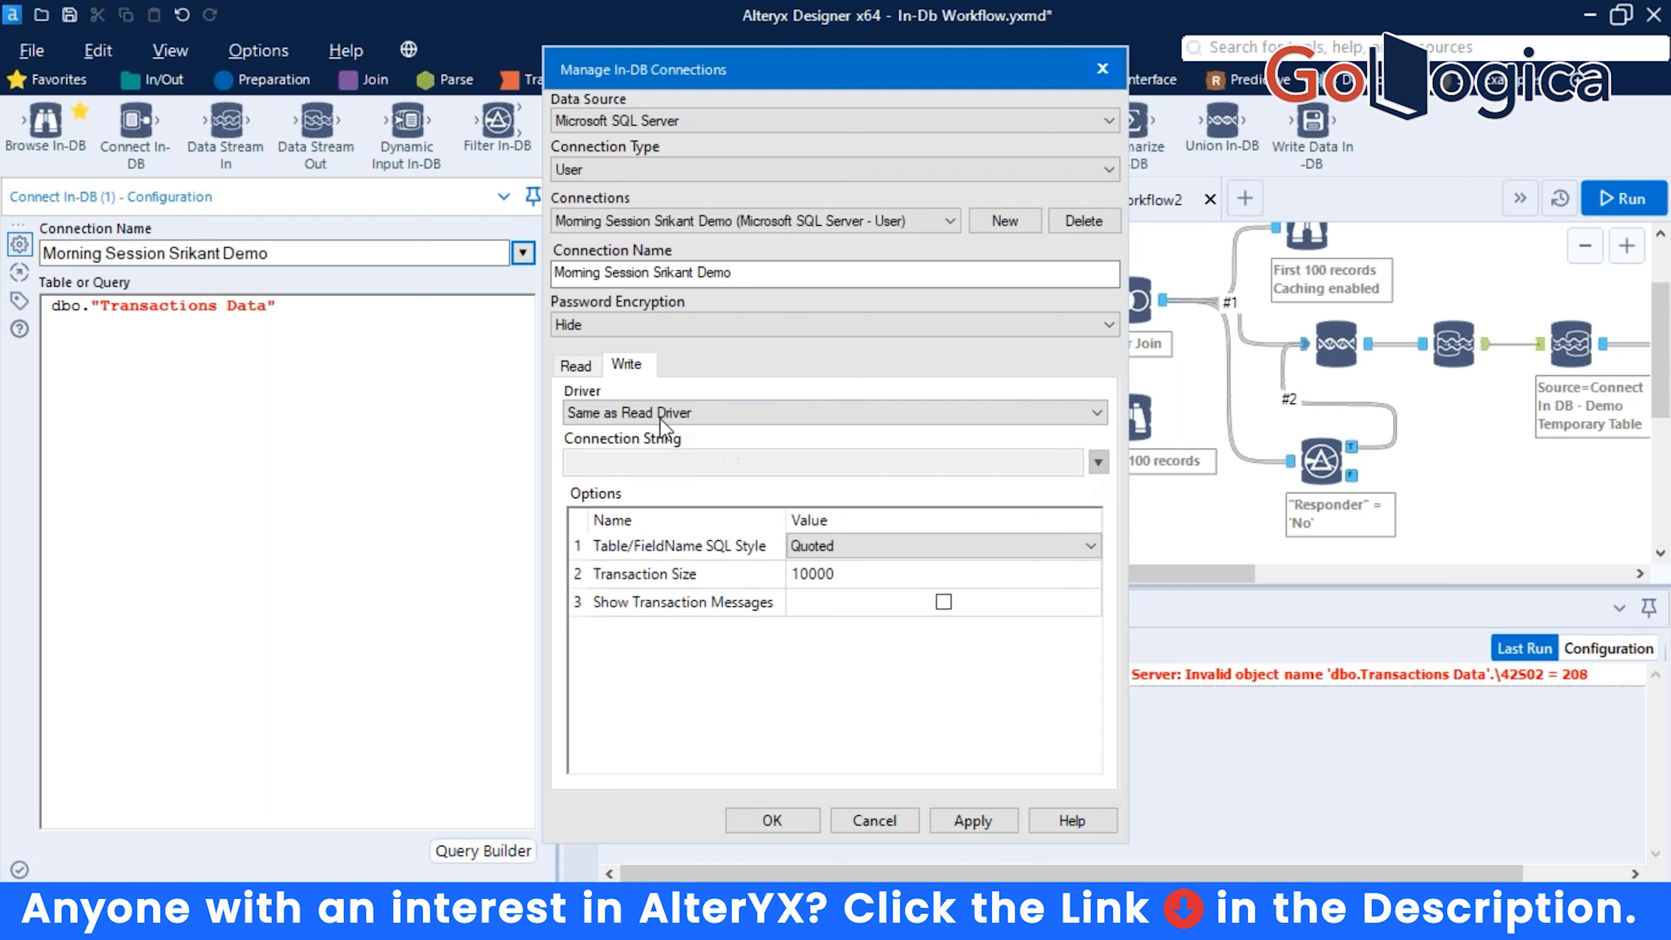
Define a new read connection to server DESKTOP-D2CQEGS\SQLEXPRESS with Windows NT Integrated security and the Transaction database.
{"action": "left_click", "coordinate": [578, 364]}
{"action": "left_click", "coordinate": [1098, 462]}
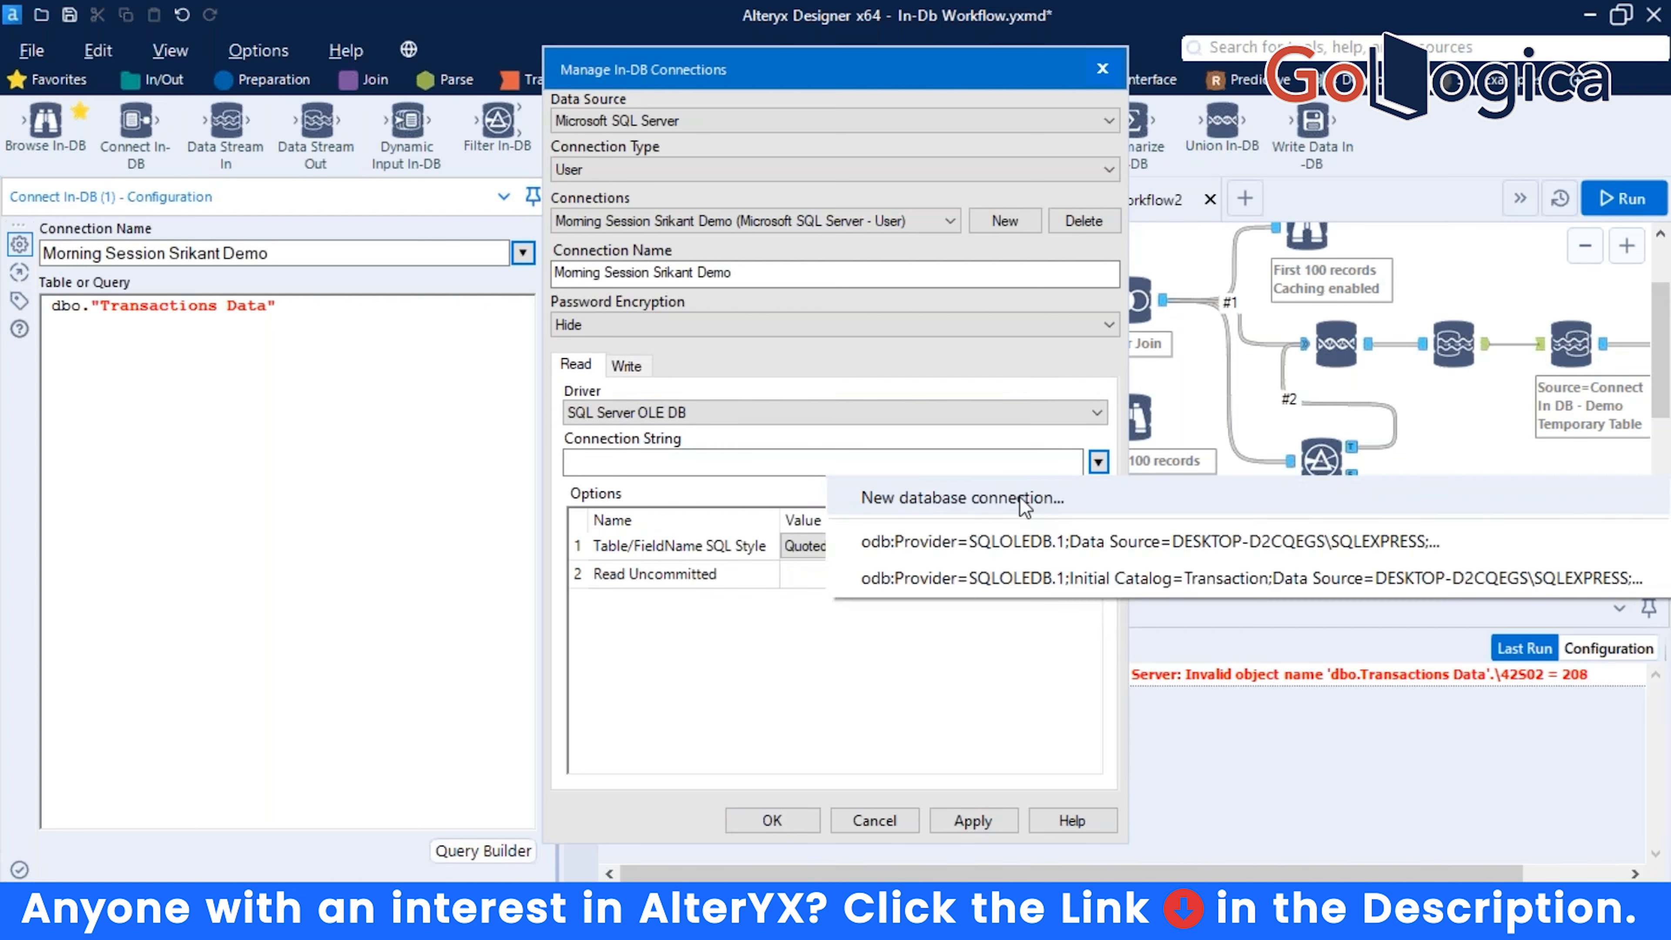
{"action": "left_click", "coordinate": [1019, 496]}
{"action": "left_click", "coordinate": [973, 629]}
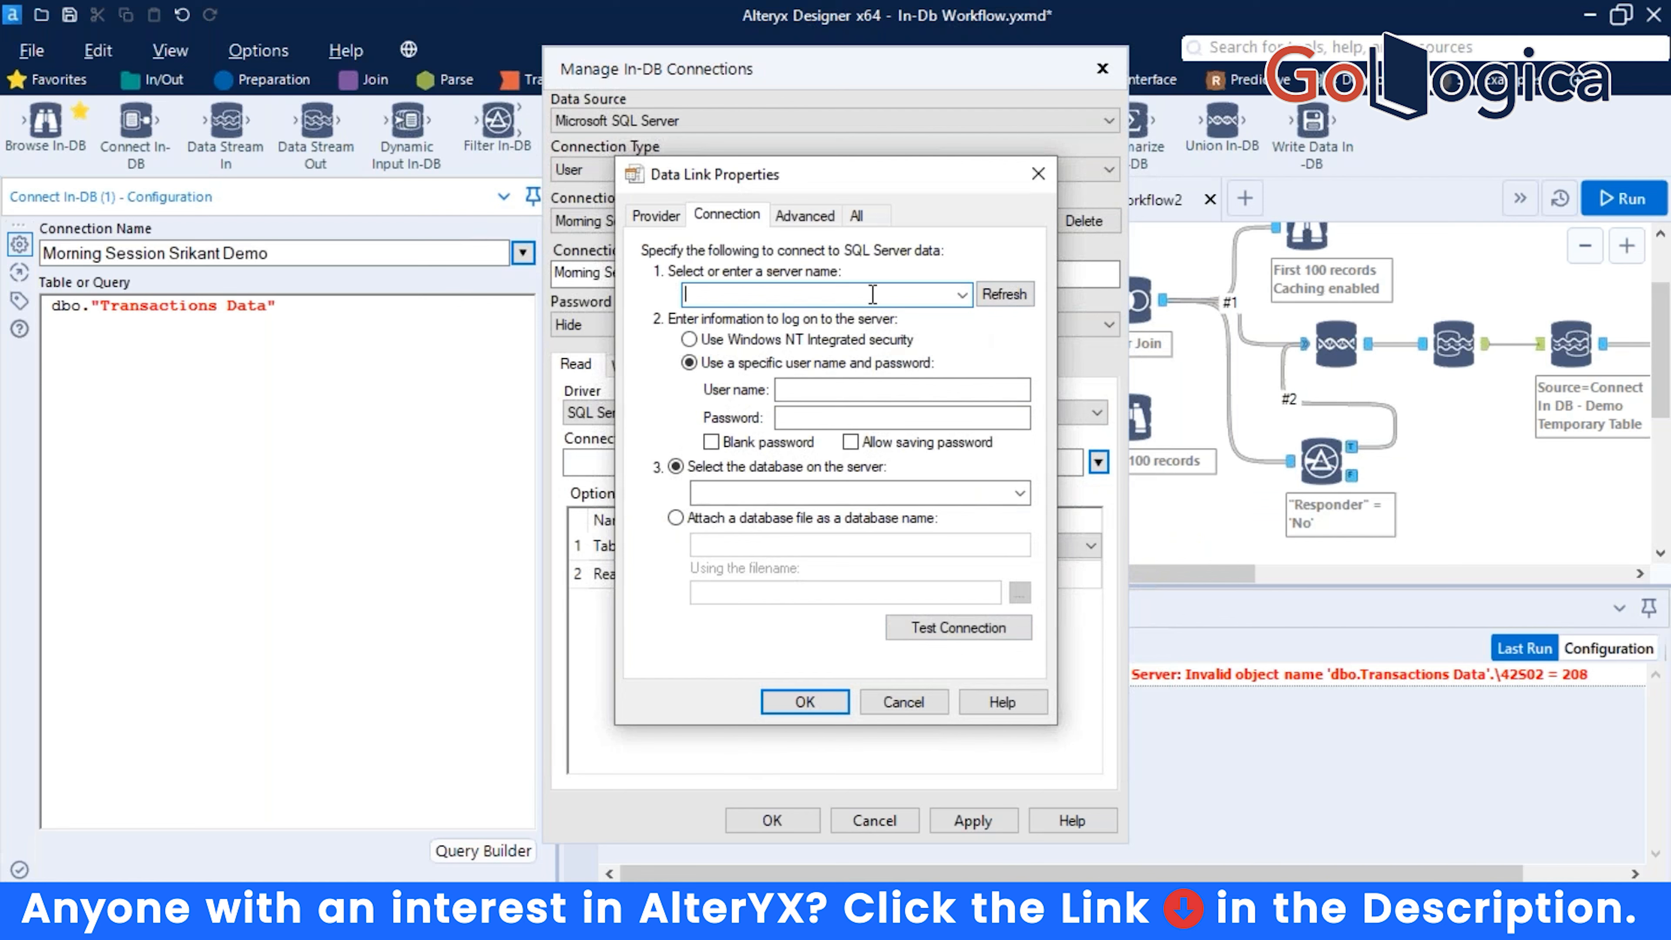
{"action": "type", "text": "DESKTOP-D2CQEGS\\SQLEXPRESS"}
{"action": "left_click", "coordinate": [689, 339]}
{"action": "left_click", "coordinate": [695, 493]}
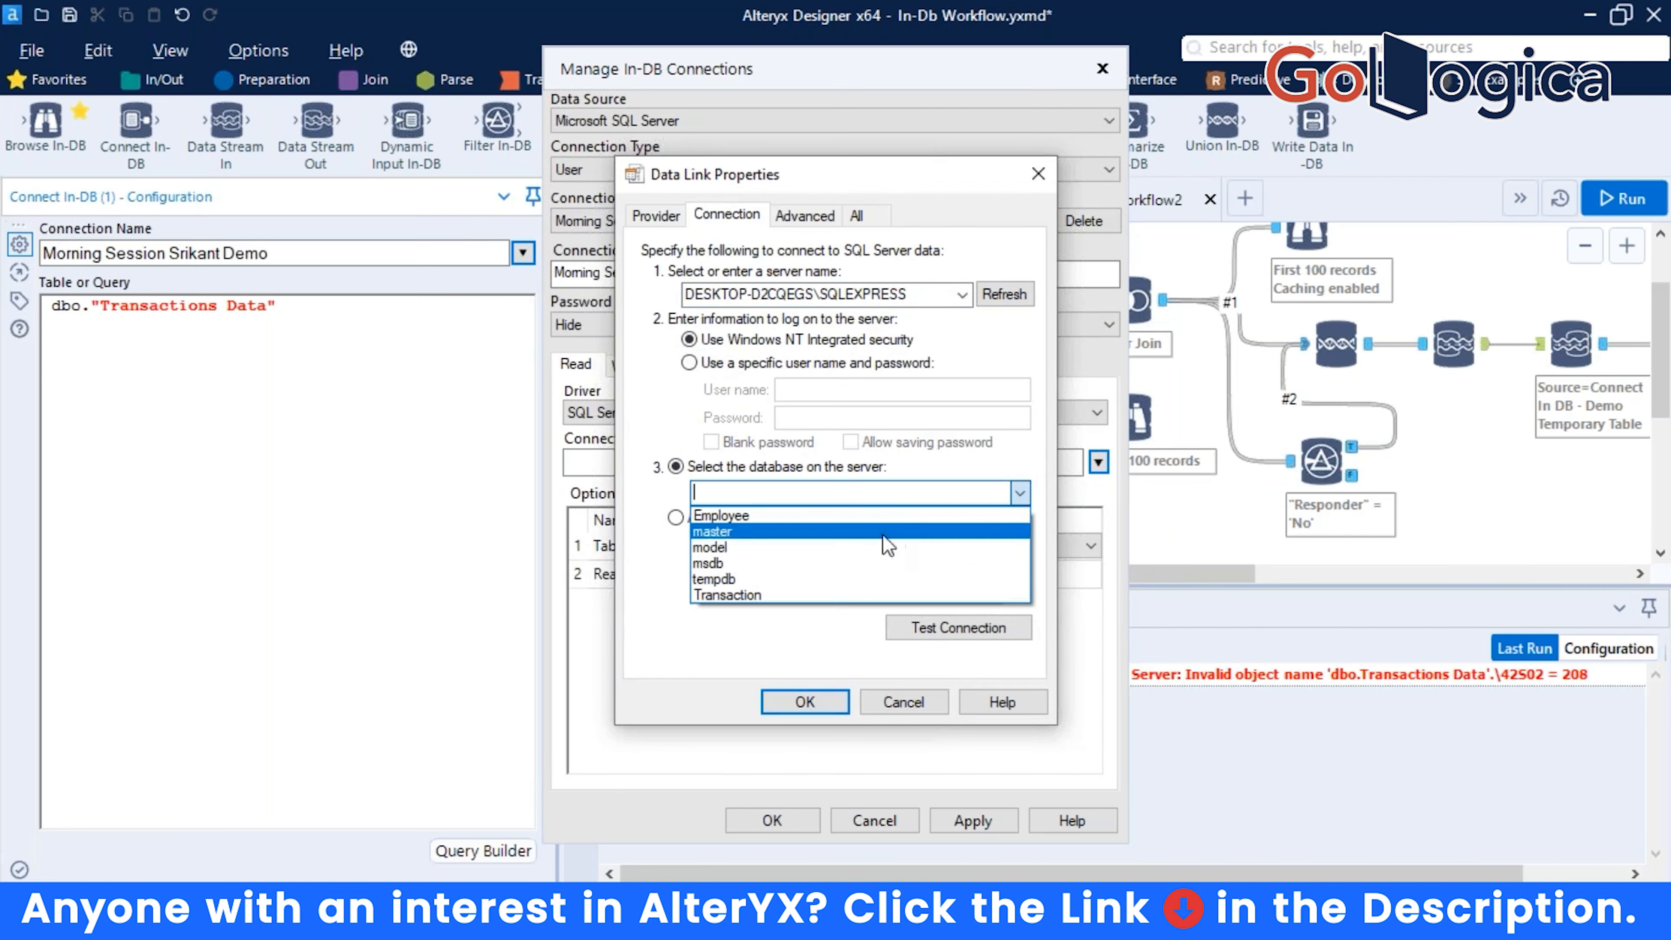
{"action": "left_click", "coordinate": [827, 600]}
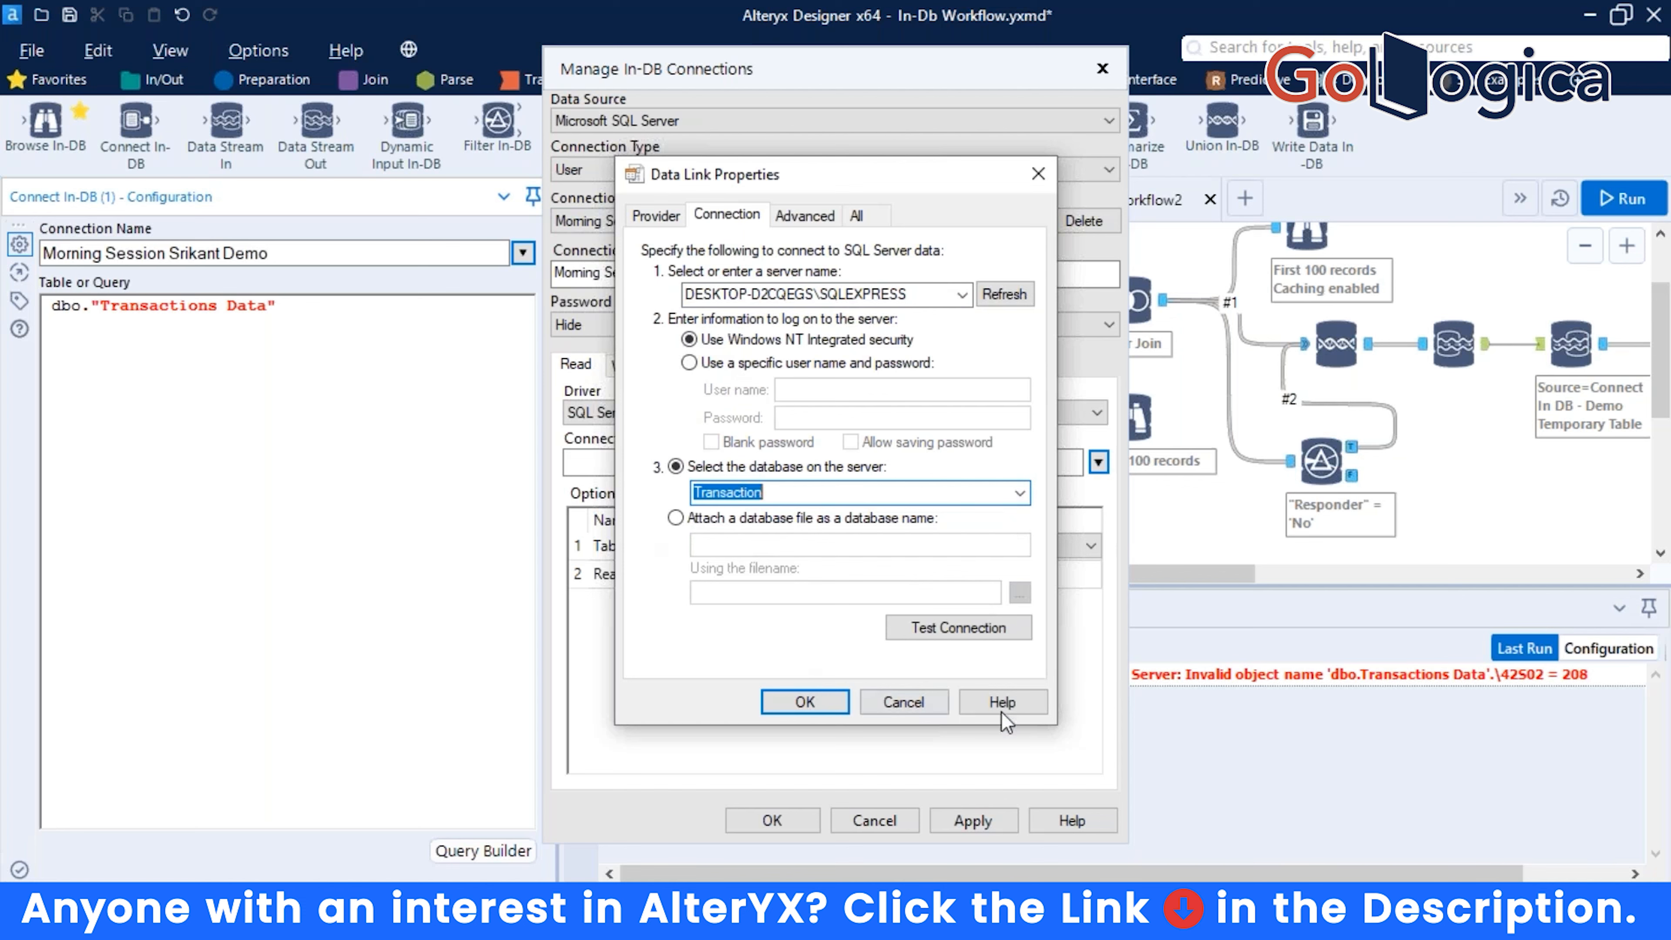
Test and accept the new data link, check the write settings, and save the In-DB connection.
{"action": "left_click", "coordinate": [976, 629]}
{"action": "left_click", "coordinate": [928, 546]}
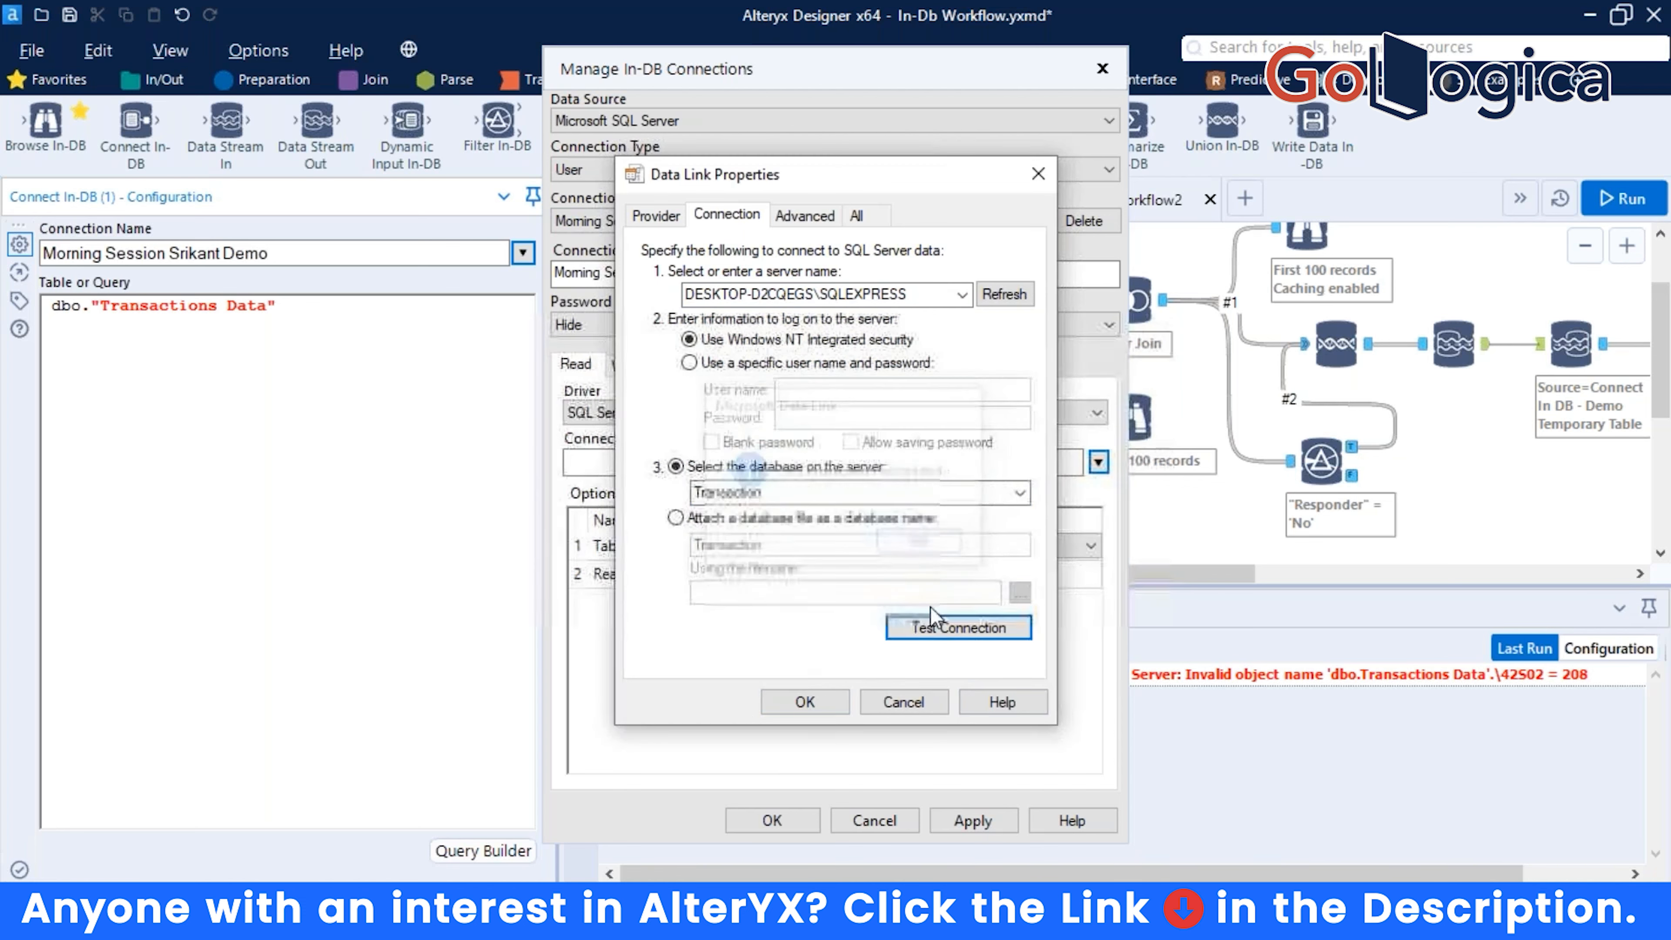
{"action": "left_click", "coordinate": [805, 701]}
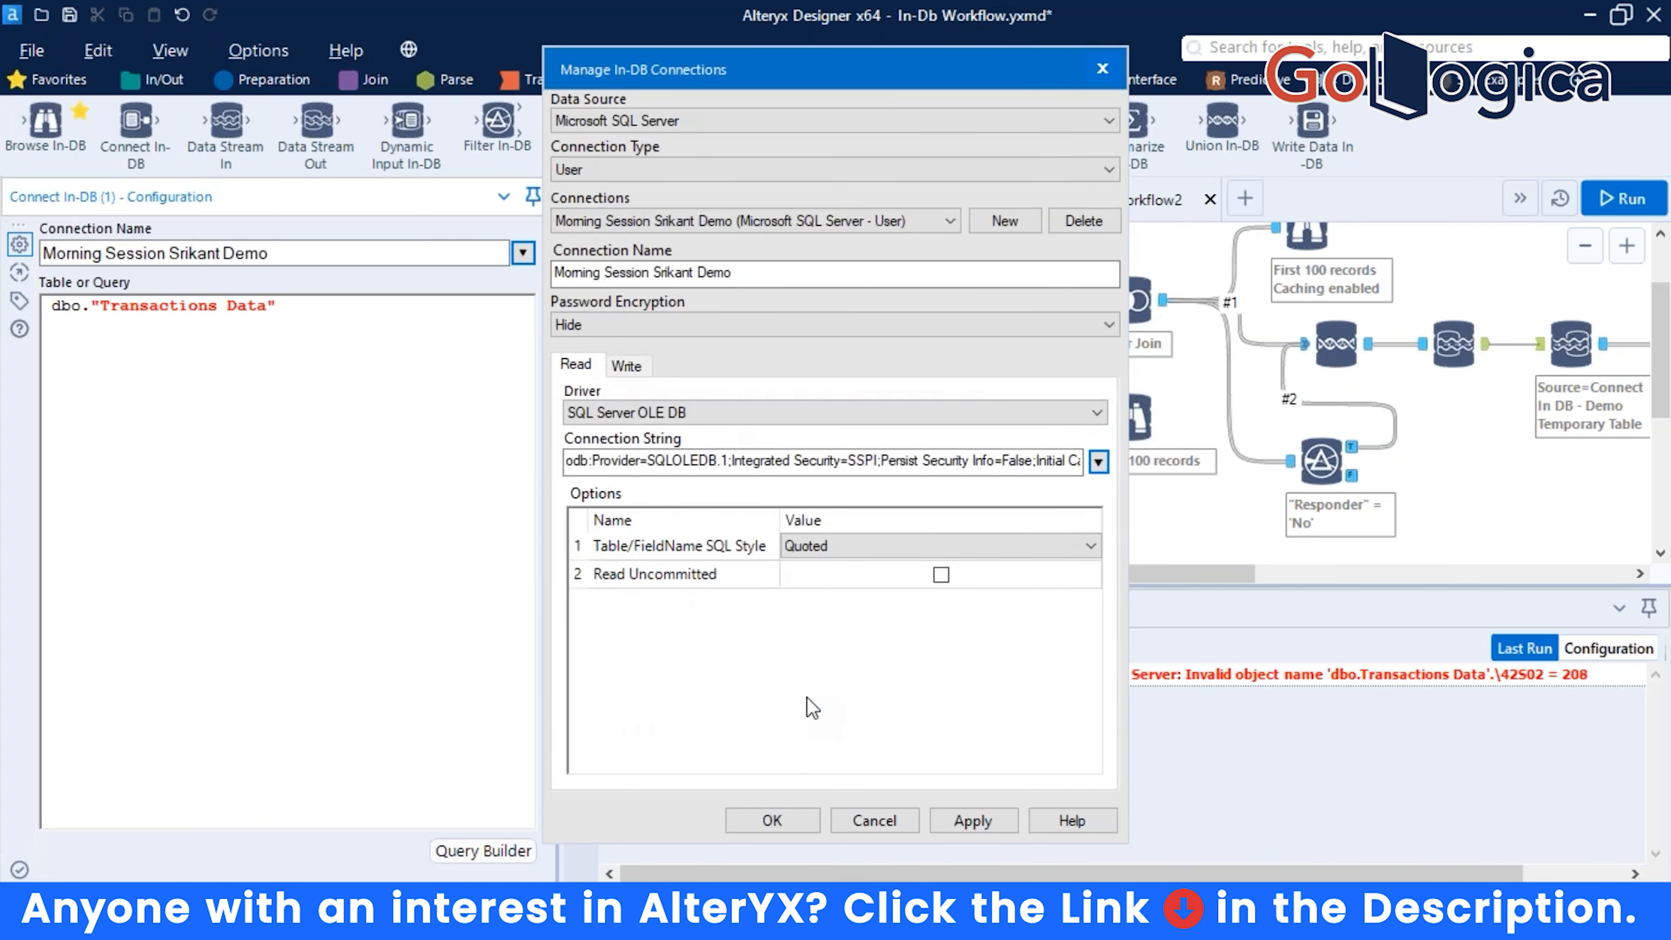
{"action": "left_click", "coordinate": [629, 366]}
{"action": "left_click", "coordinate": [576, 366]}
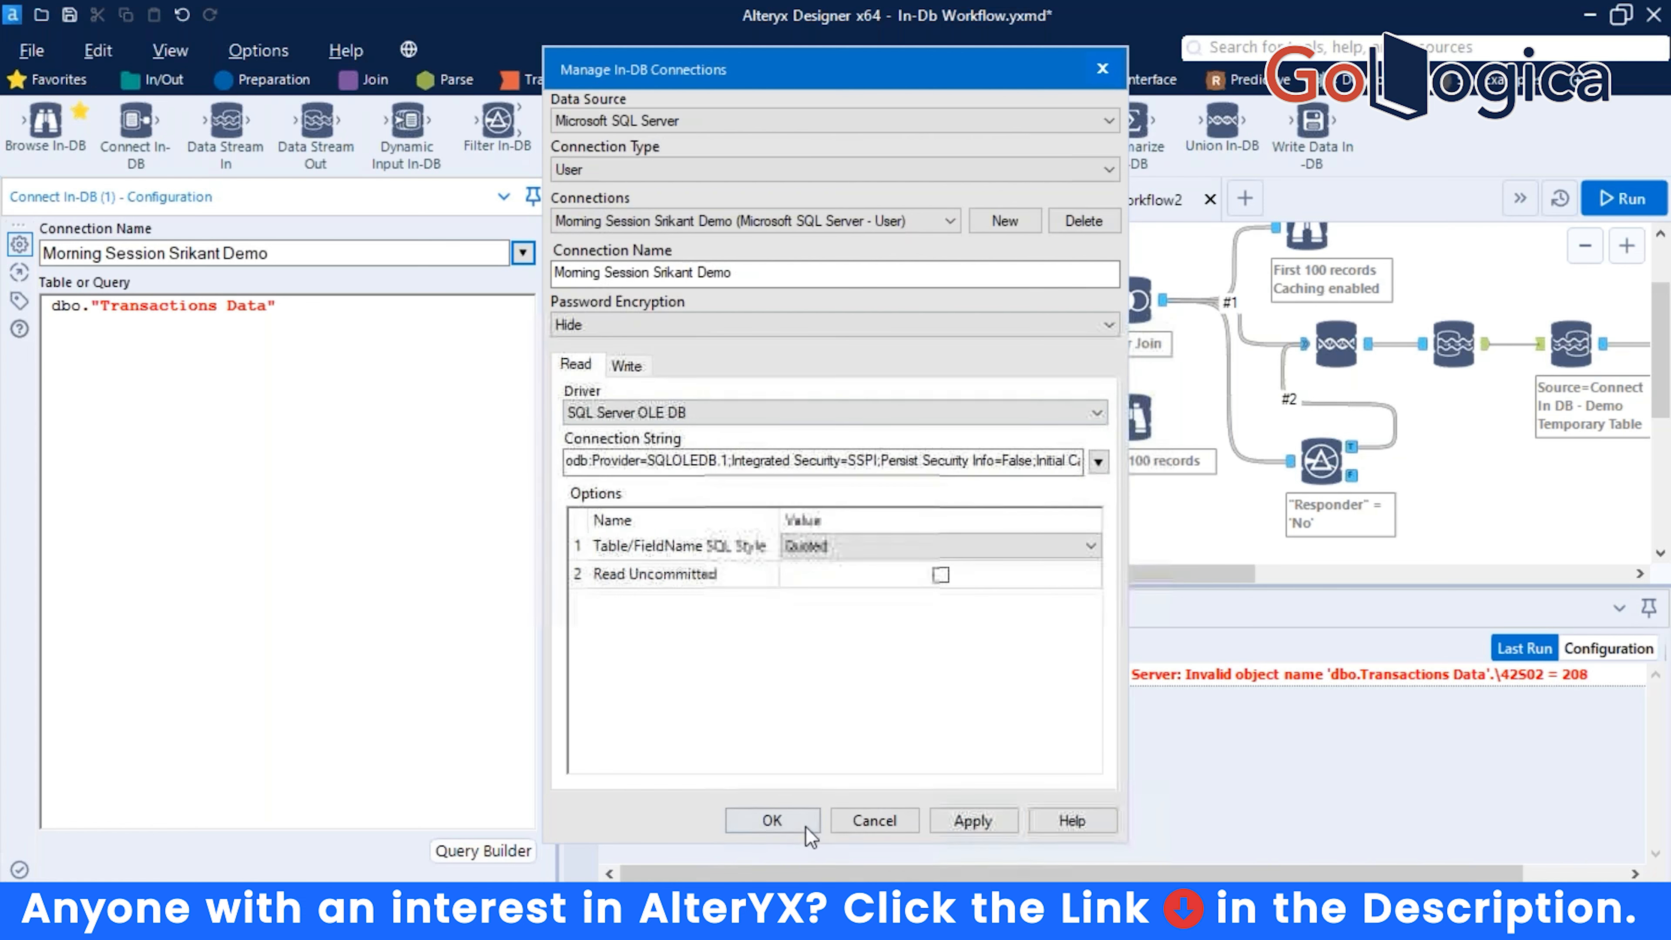
{"action": "left_click", "coordinate": [784, 825]}
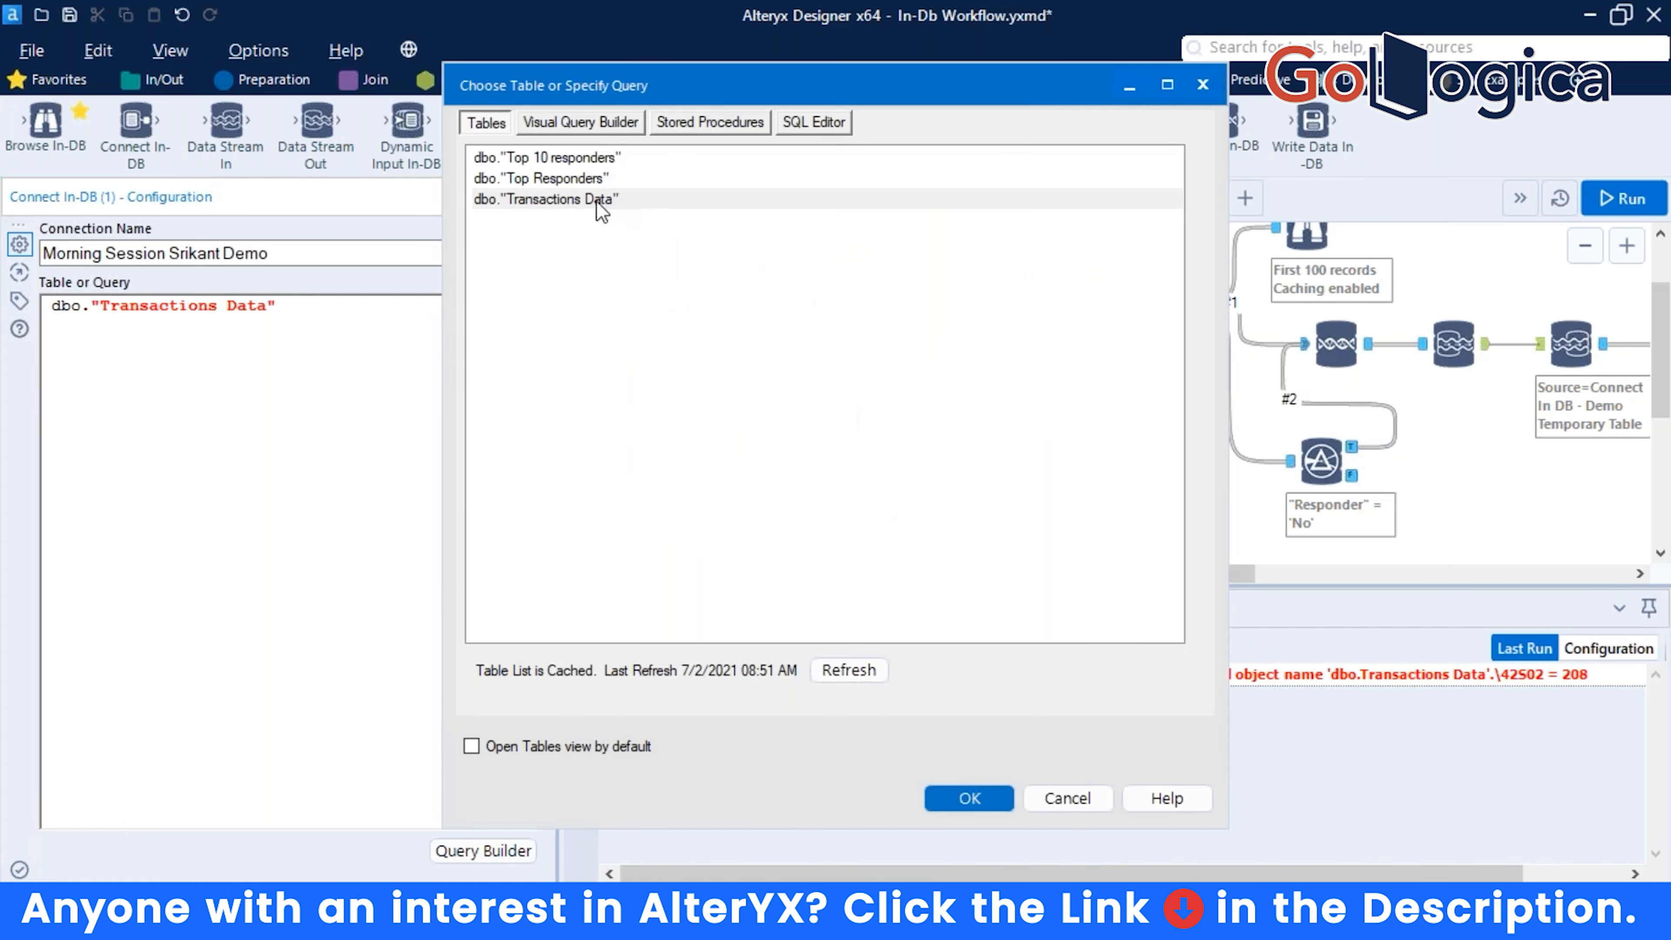
Choose the table dbo."Transactions Data" for the Connect In-DB input and rerun the workflow.
{"action": "left_click", "coordinate": [596, 200]}
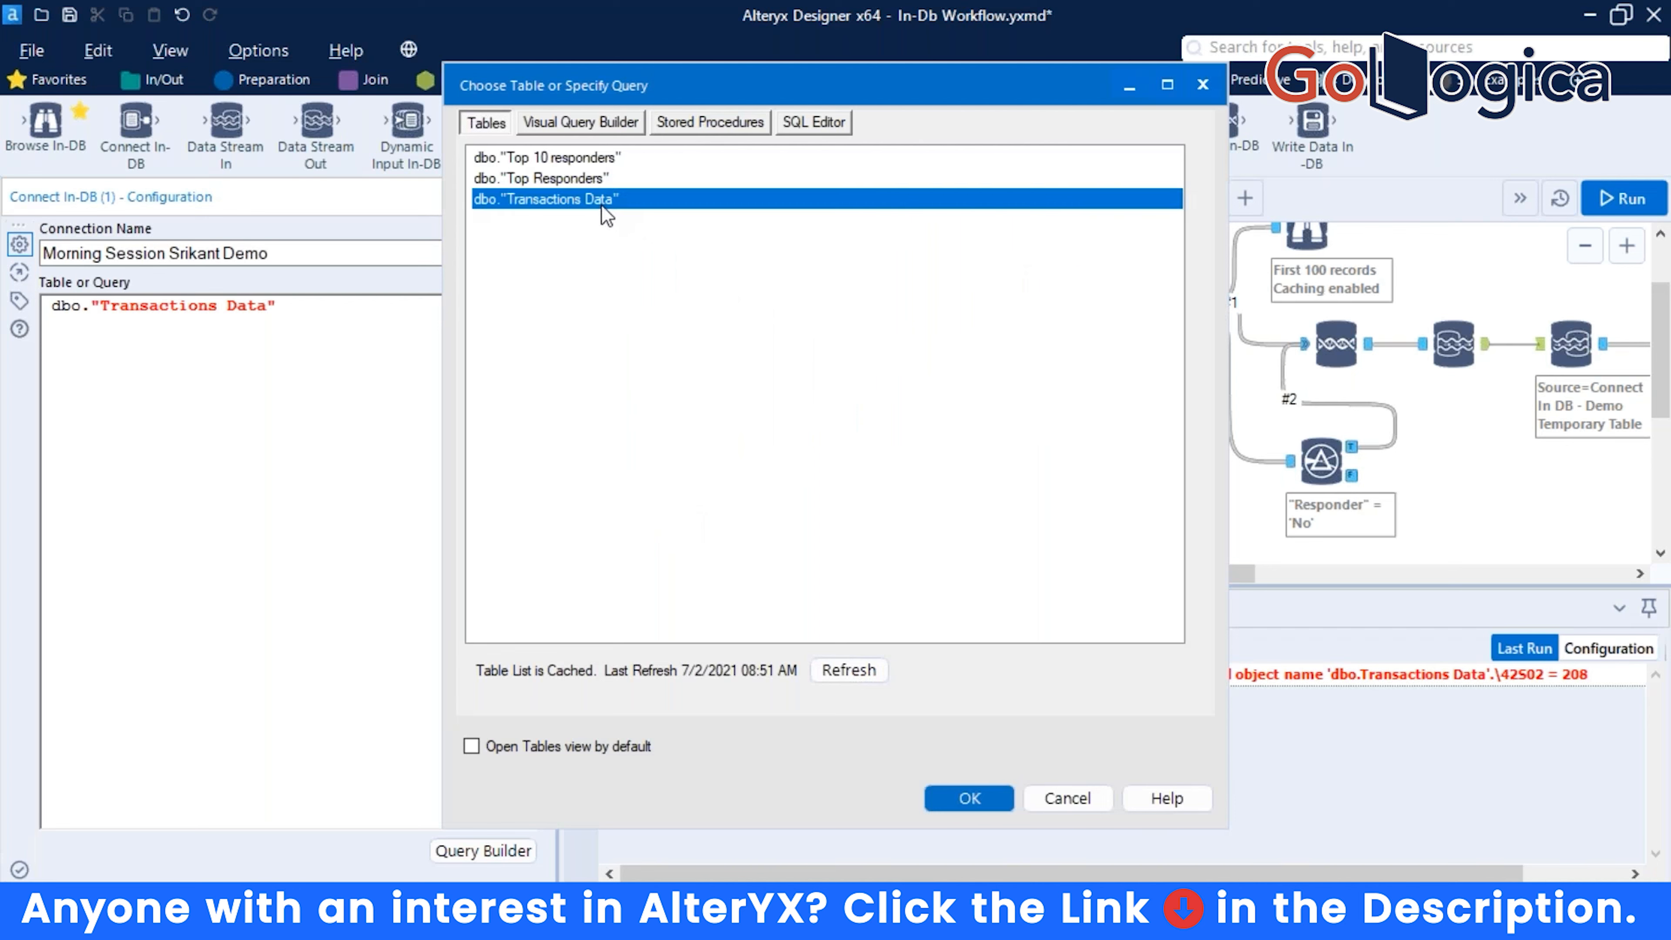
{"action": "left_click", "coordinate": [967, 797]}
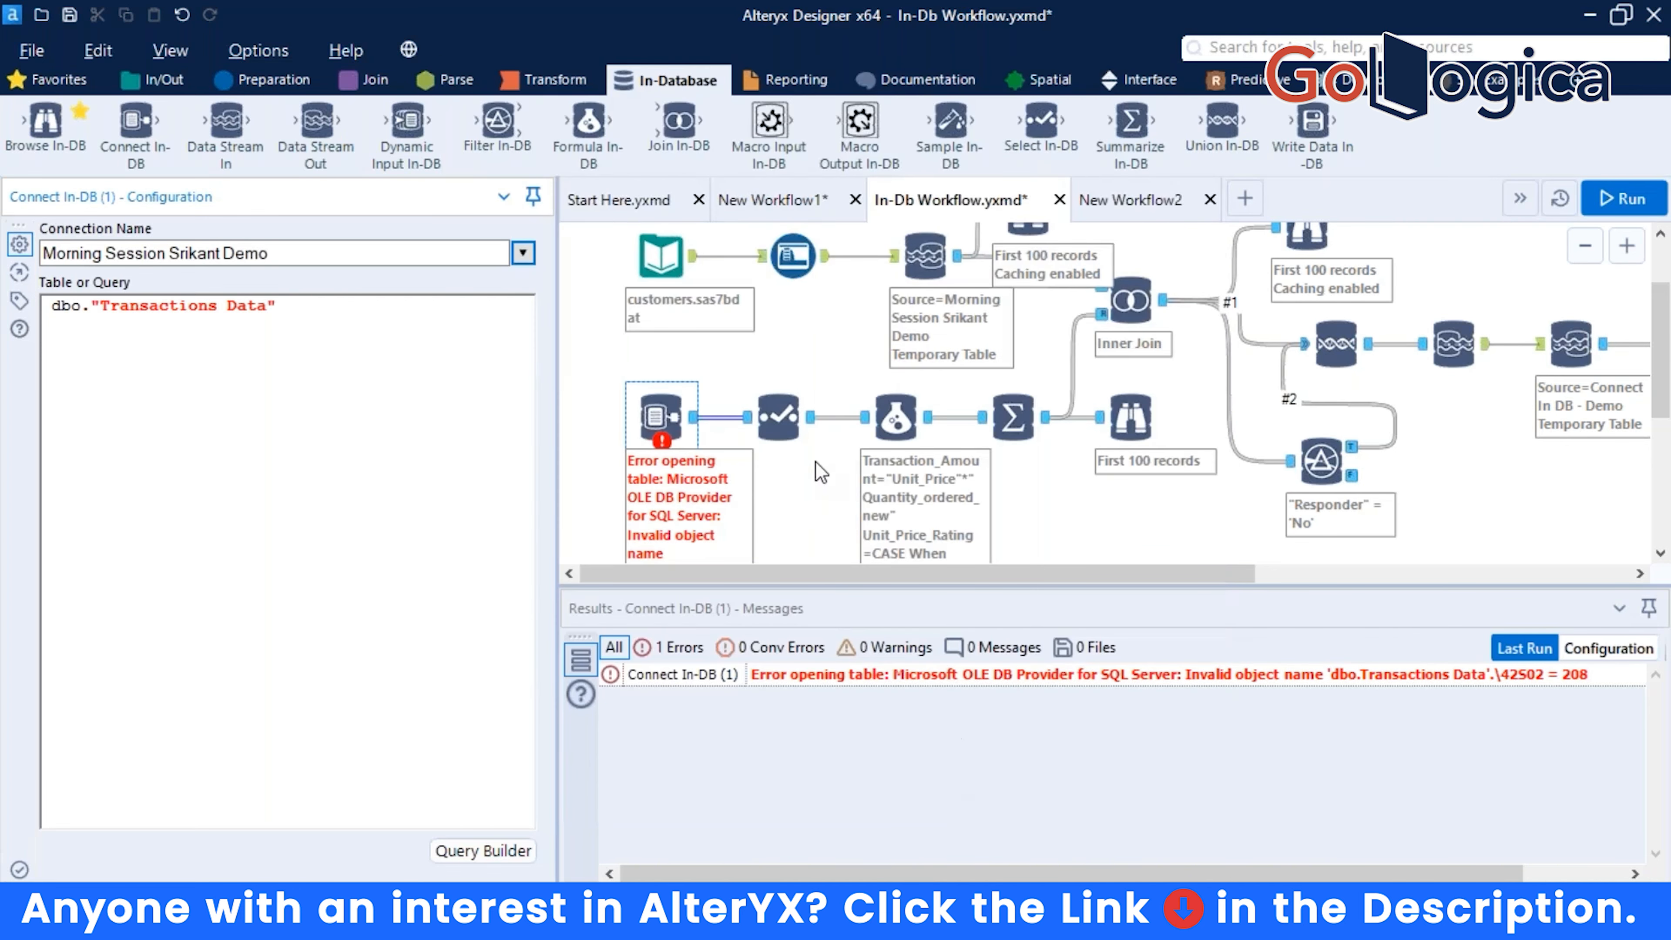
{"action": "left_click", "coordinate": [816, 461]}
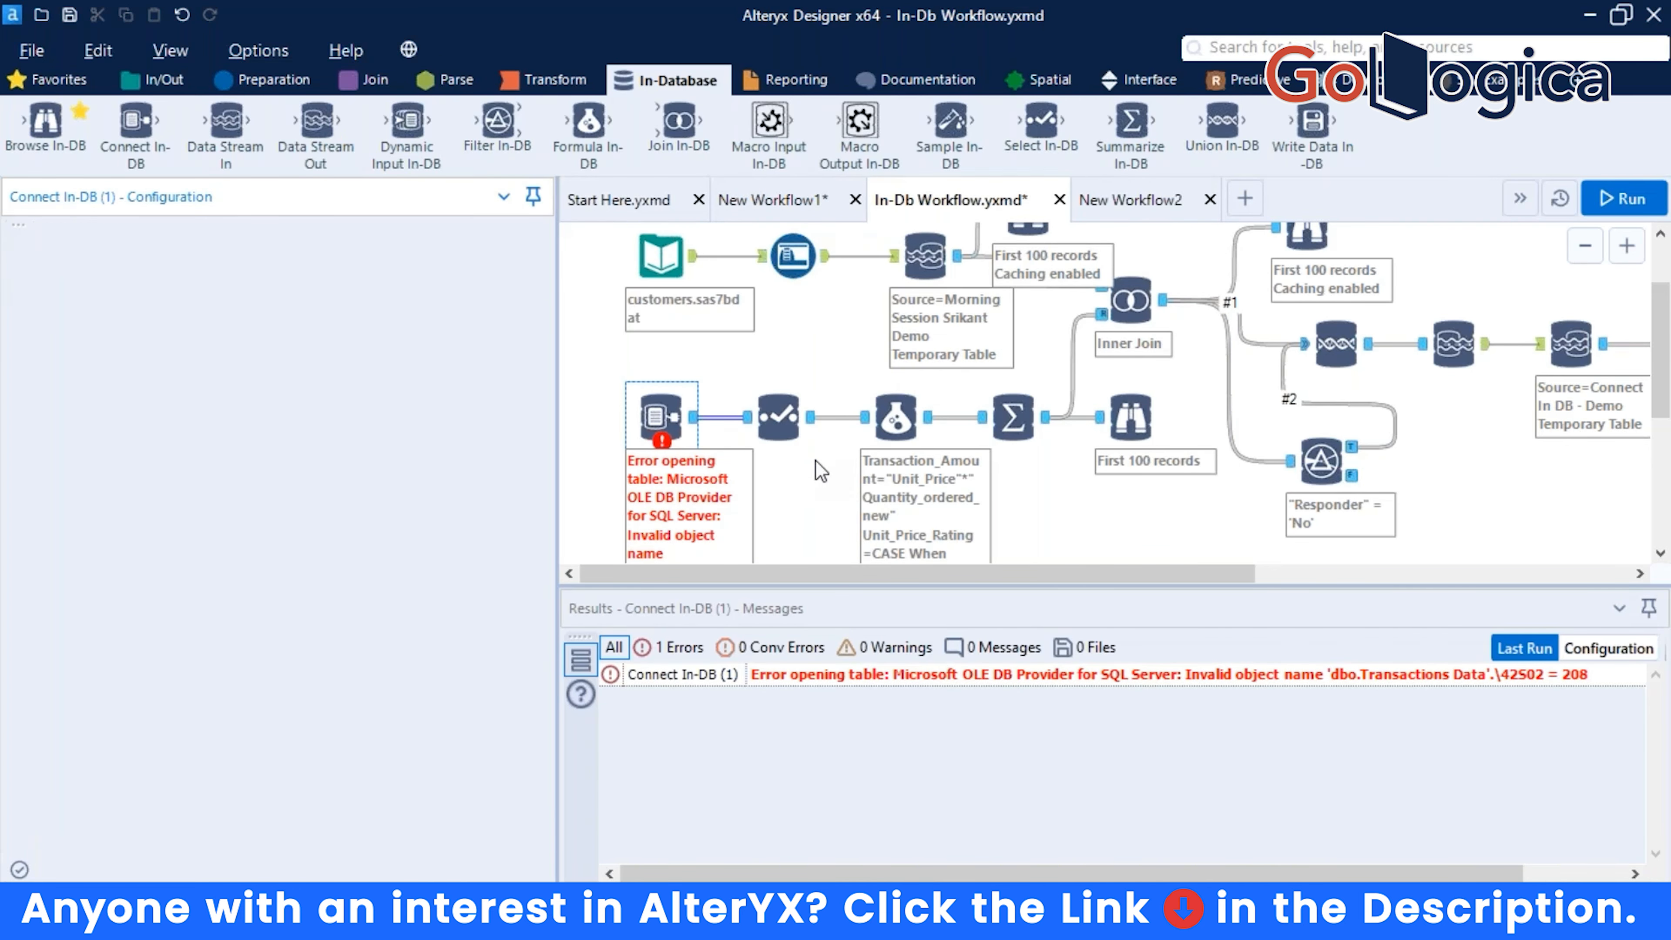
{"action": "key", "text": "ctrl+r"}
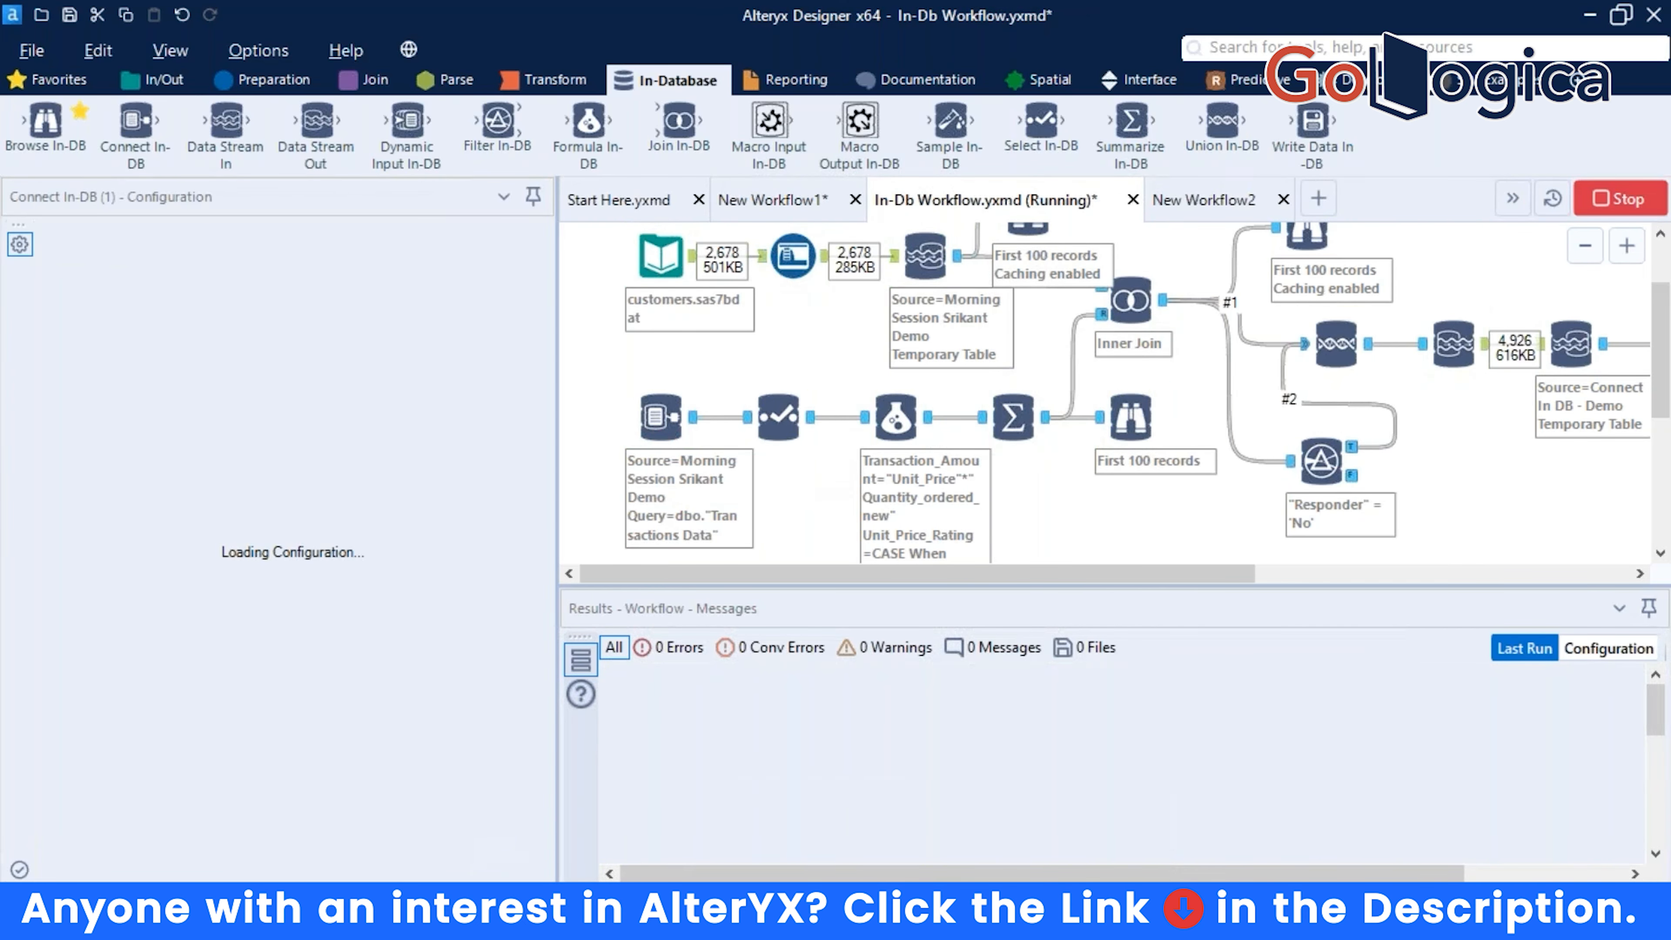
Examine the rerun workflow's Inner Join configuration and the joined records in its Browse In-DB tool.
{"action": "scroll", "coordinate": [821, 466], "scroll_direction": "up", "scroll_amount": 2}
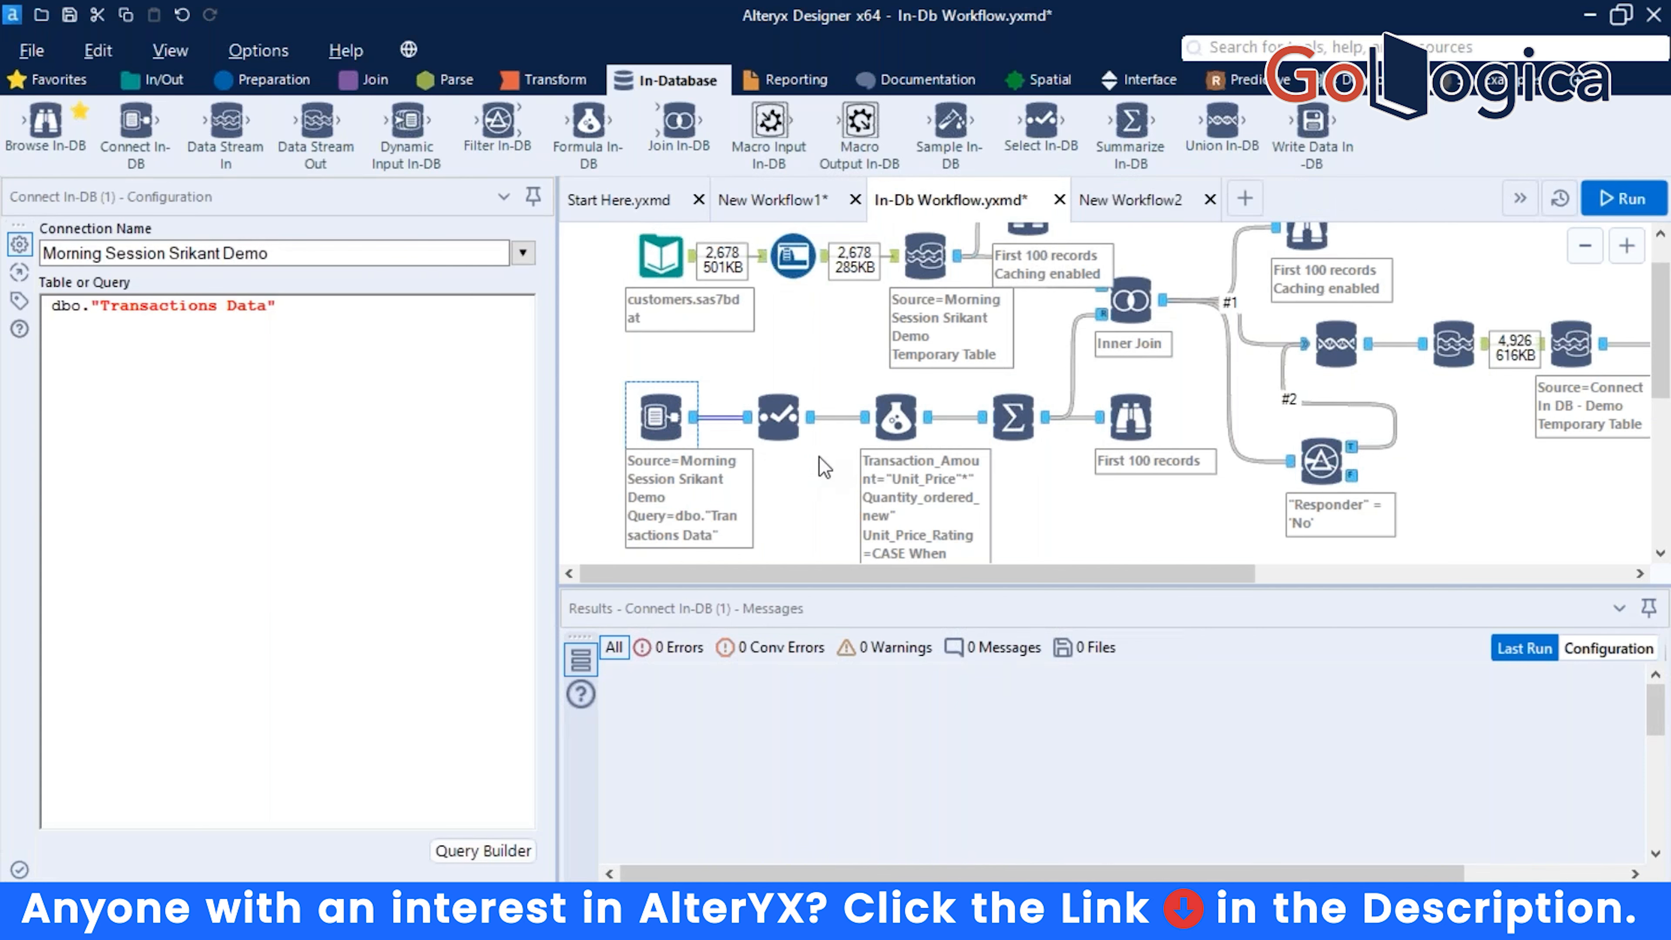
{"action": "scroll", "coordinate": [821, 466], "scroll_direction": "down", "scroll_amount": 2}
{"action": "scroll", "coordinate": [789, 395], "scroll_direction": "down", "scroll_amount": 1}
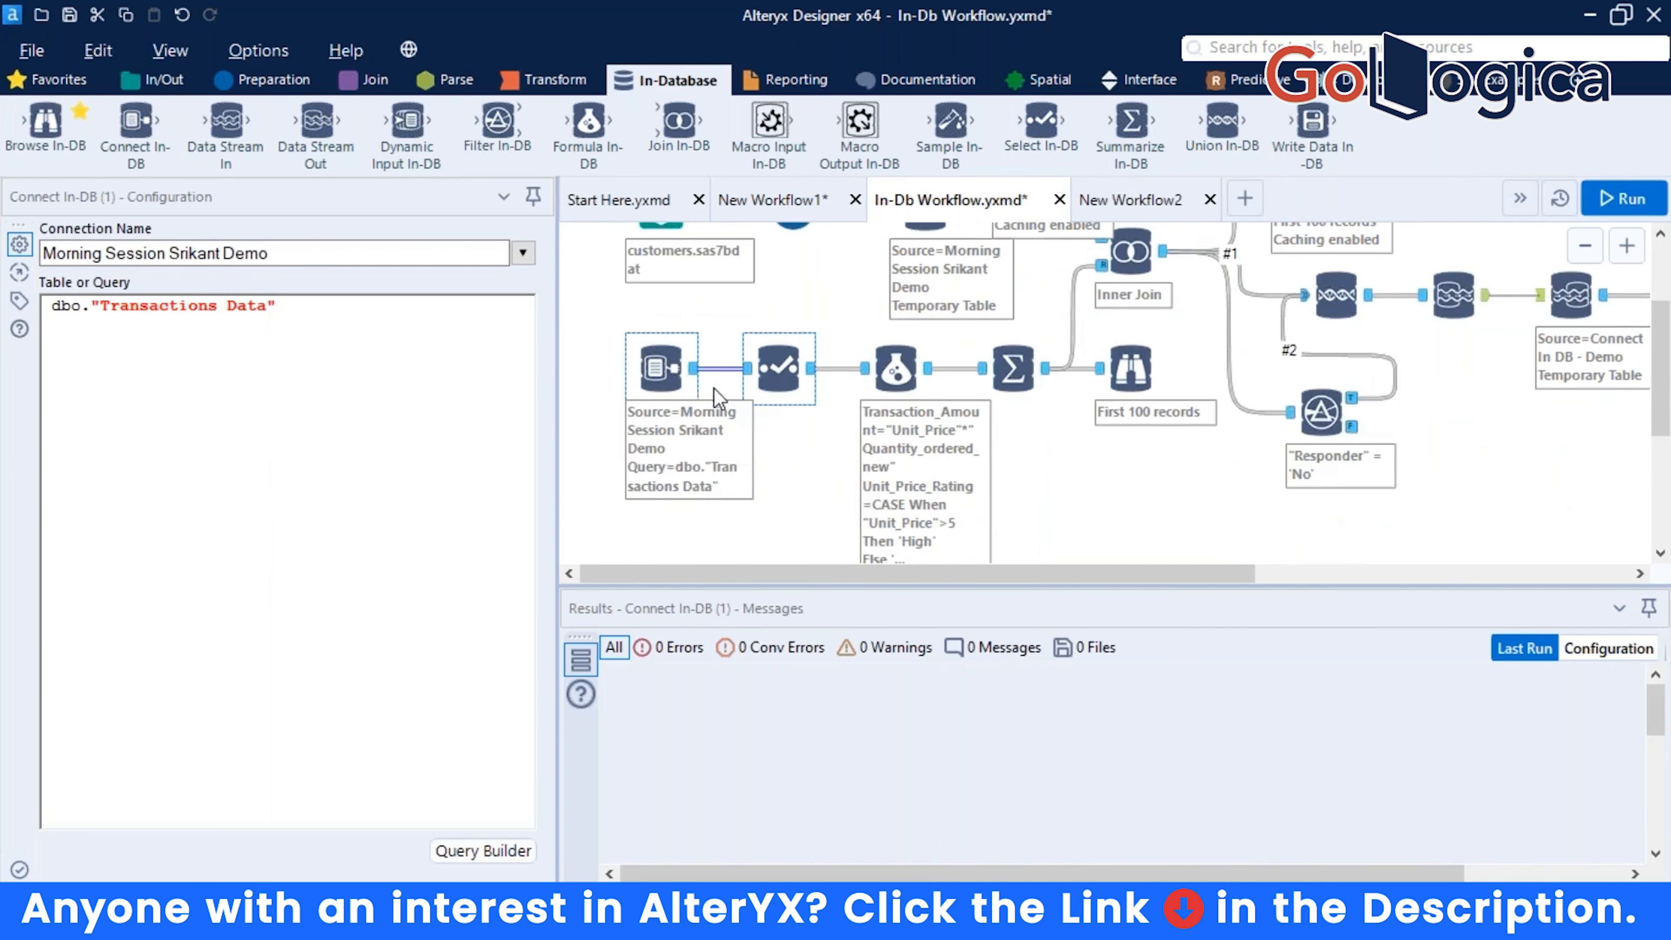
{"action": "scroll", "coordinate": [1032, 430], "scroll_direction": "up", "scroll_amount": 1}
{"action": "left_click", "coordinate": [1131, 299]}
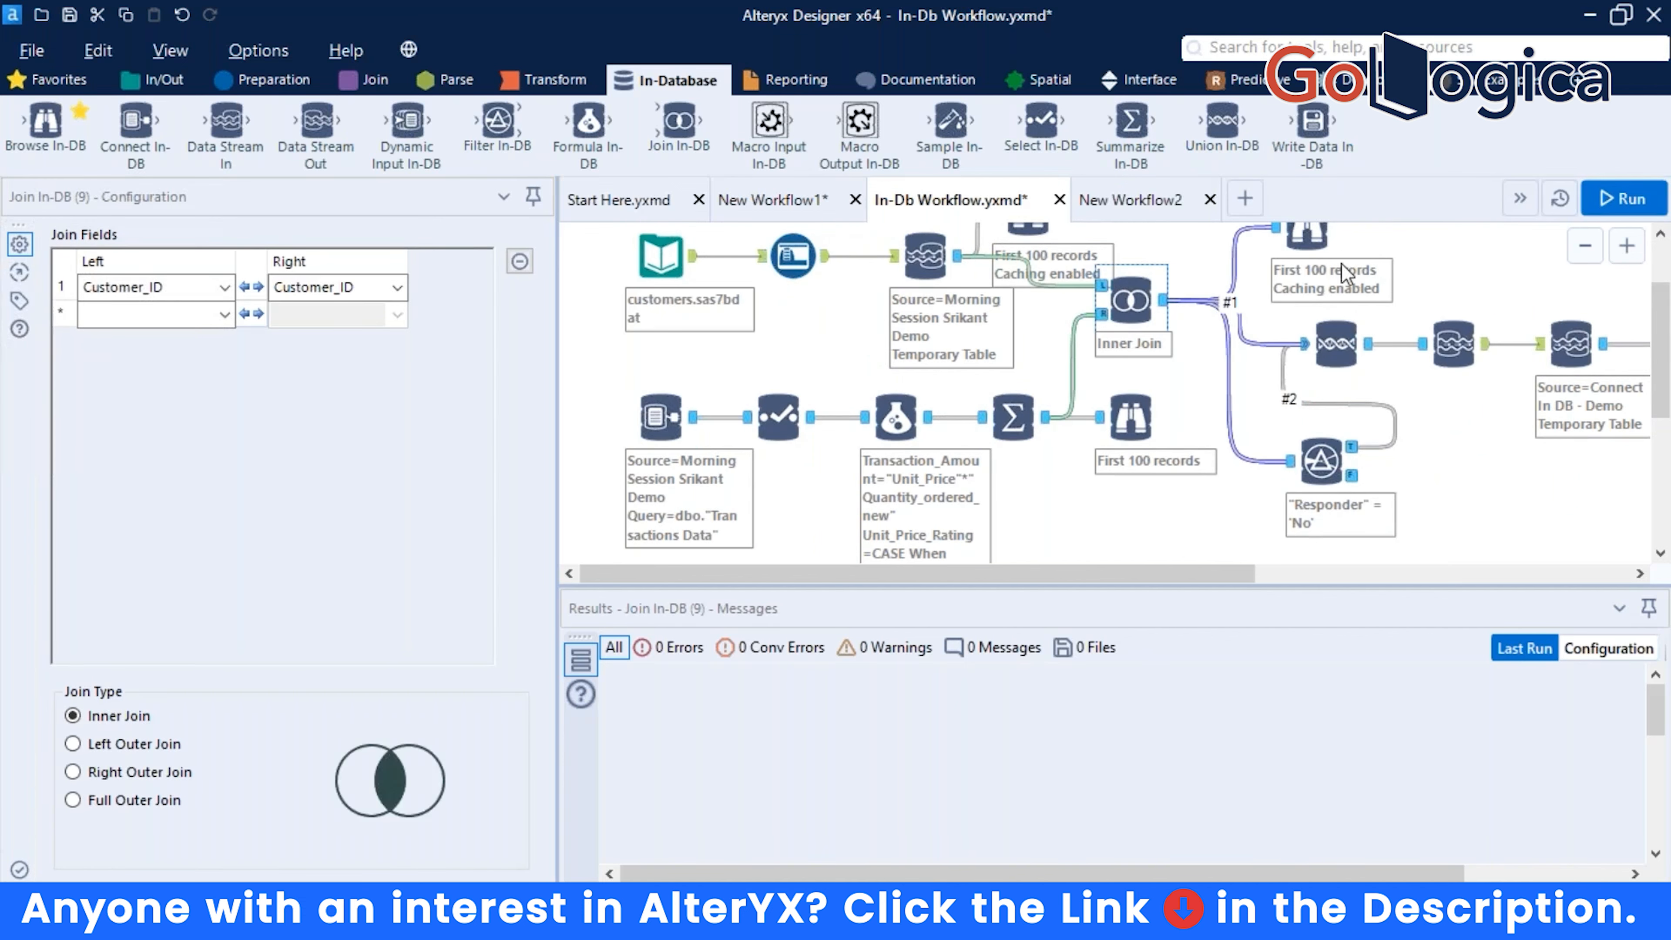
{"action": "left_click", "coordinate": [1320, 240]}
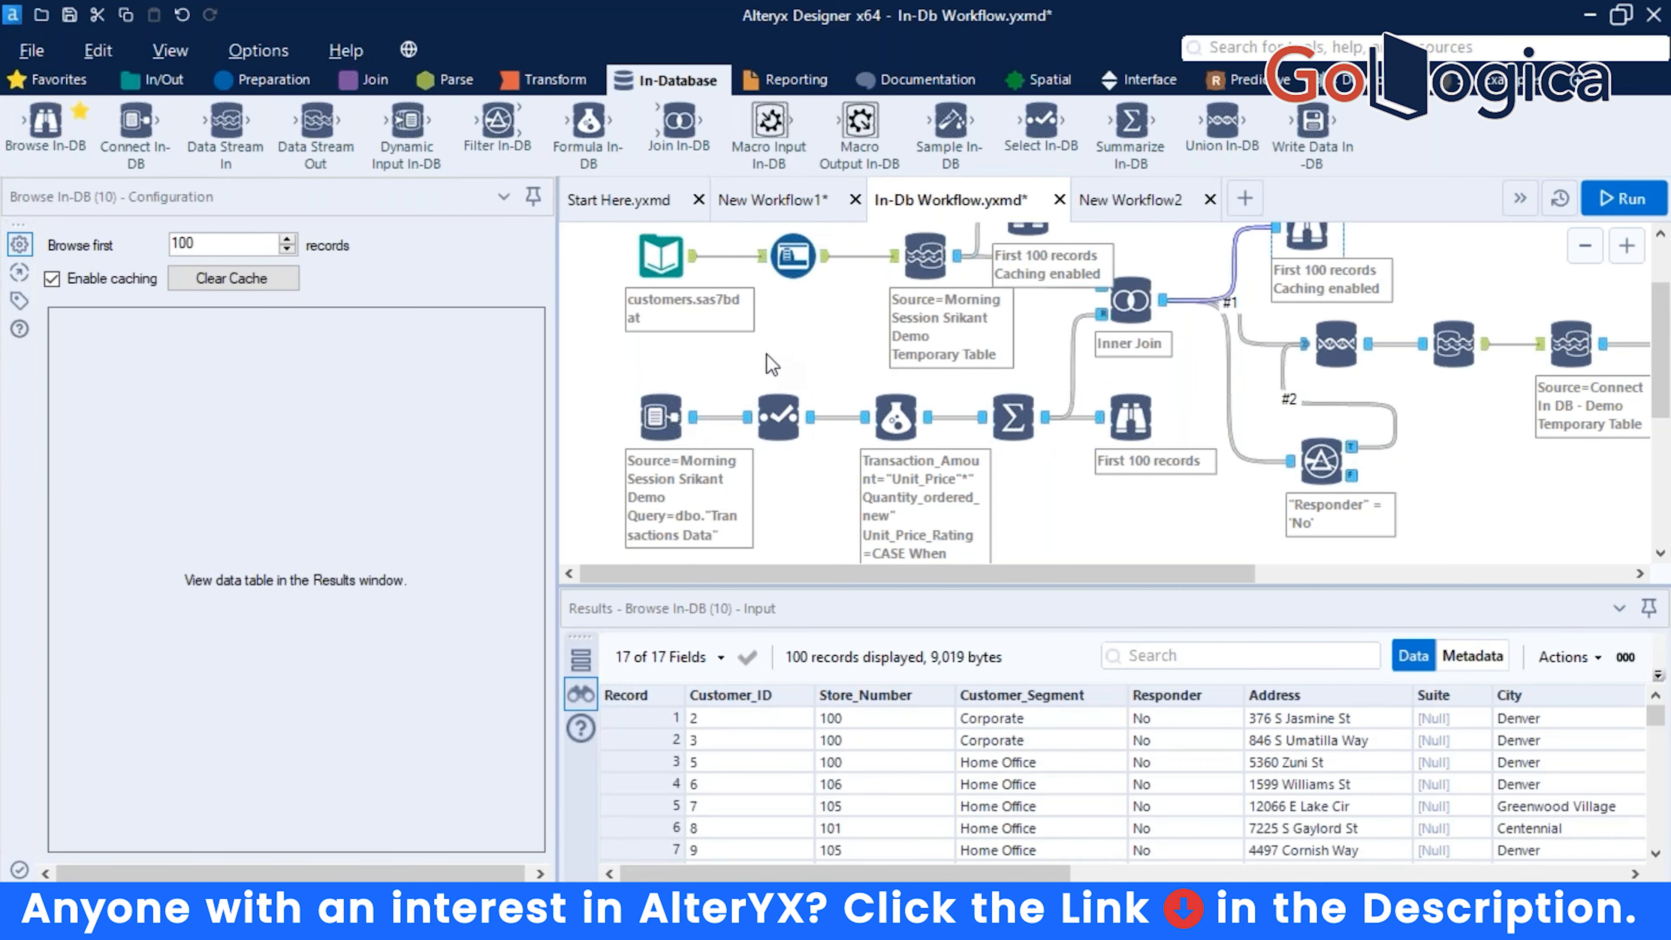
Check the transactions stream's Connect In-DB source, then in SQL Server Management Studio run only the [Transaction] statements selecting everything from [Transactions Data].
{"action": "scroll", "coordinate": [771, 364], "scroll_direction": "up", "scroll_amount": 1}
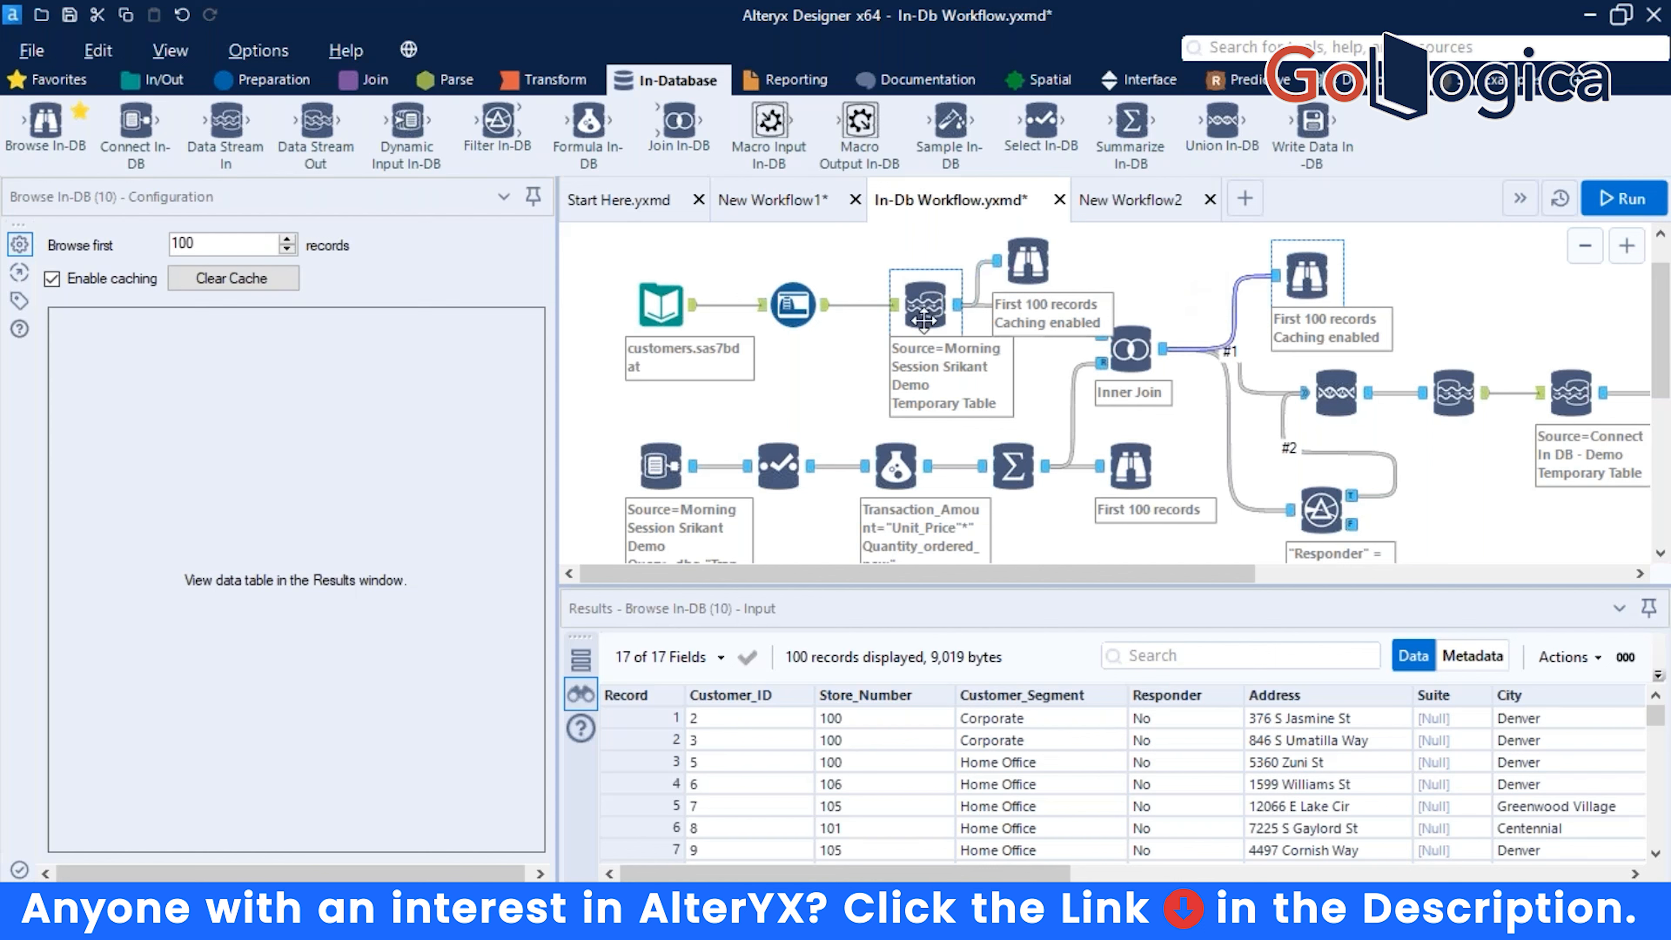
{"action": "left_click", "coordinate": [660, 464]}
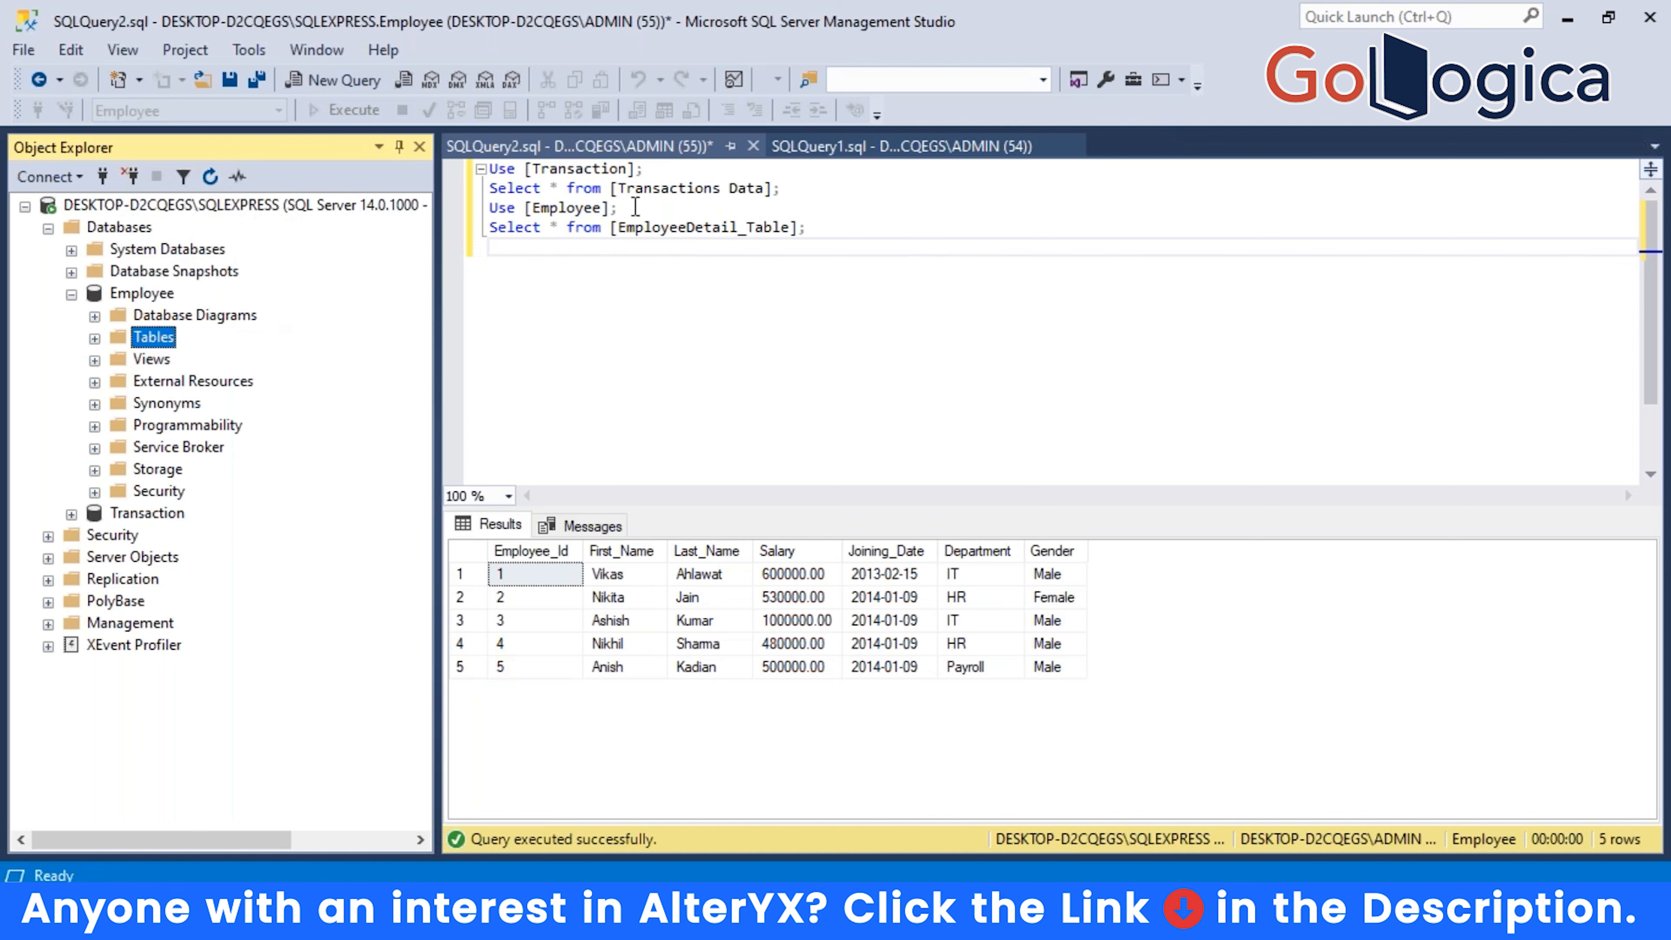
{"action": "left_click", "coordinate": [832, 188]}
{"action": "key", "text": "shift+Home"}
{"action": "key", "text": "shift+Up"}
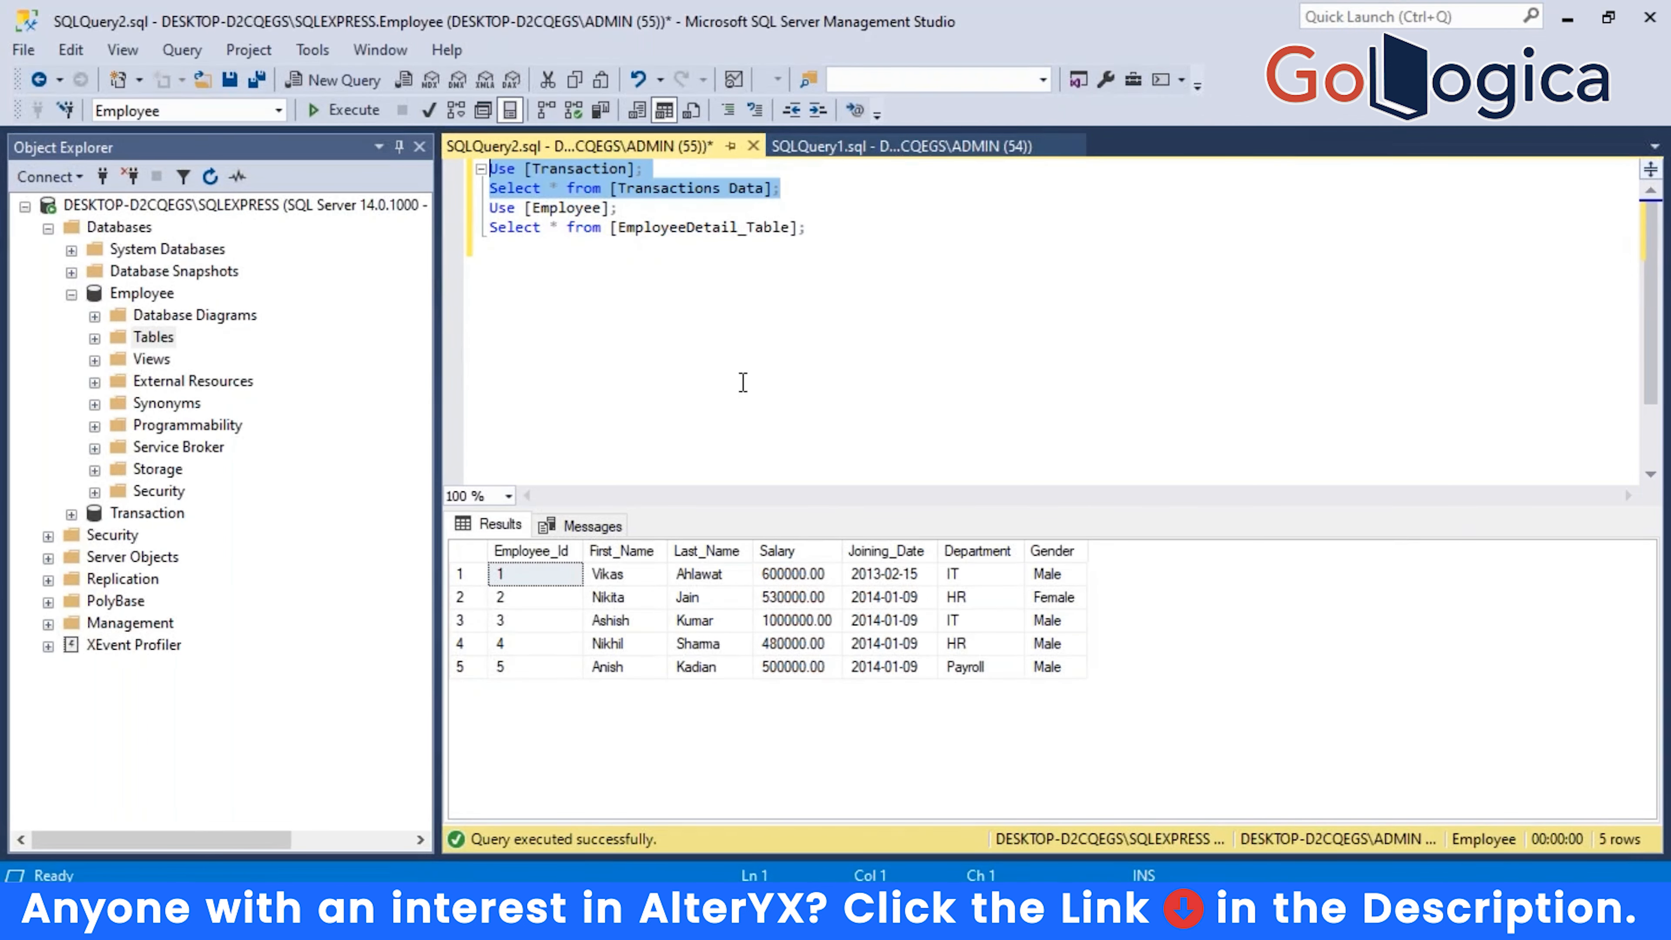
{"action": "key", "text": "F5"}
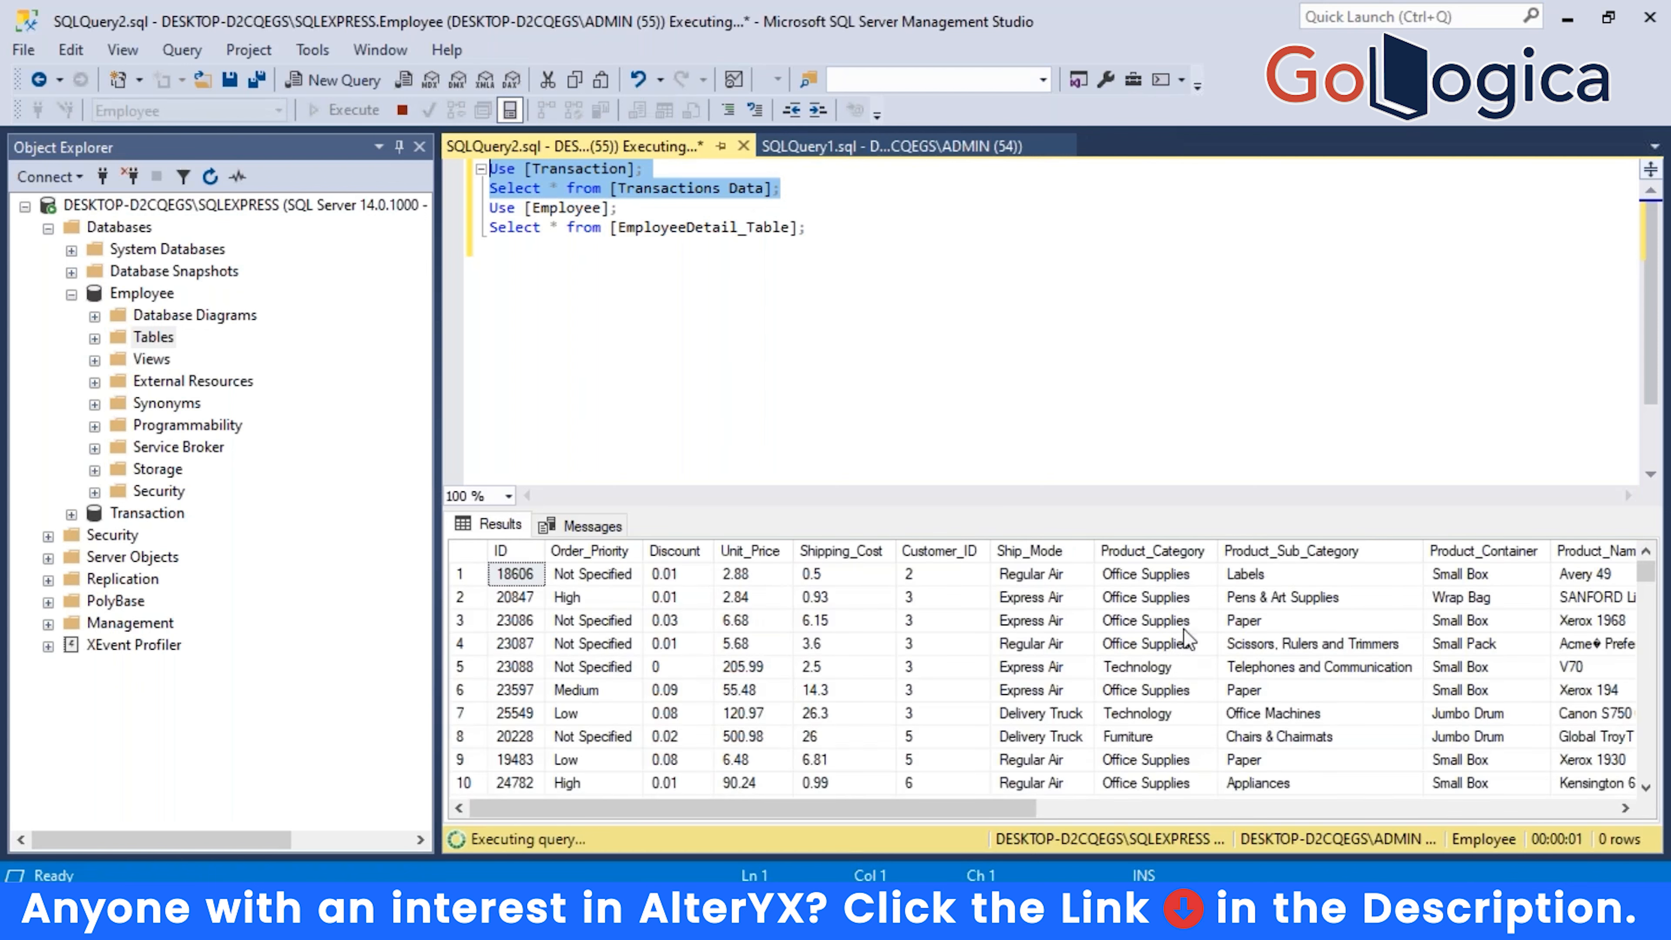
Return to Alteryx Designer and examine the configuration of the Select In-DB tool in the transactions stream.
{"action": "key", "text": "alt+Tab"}
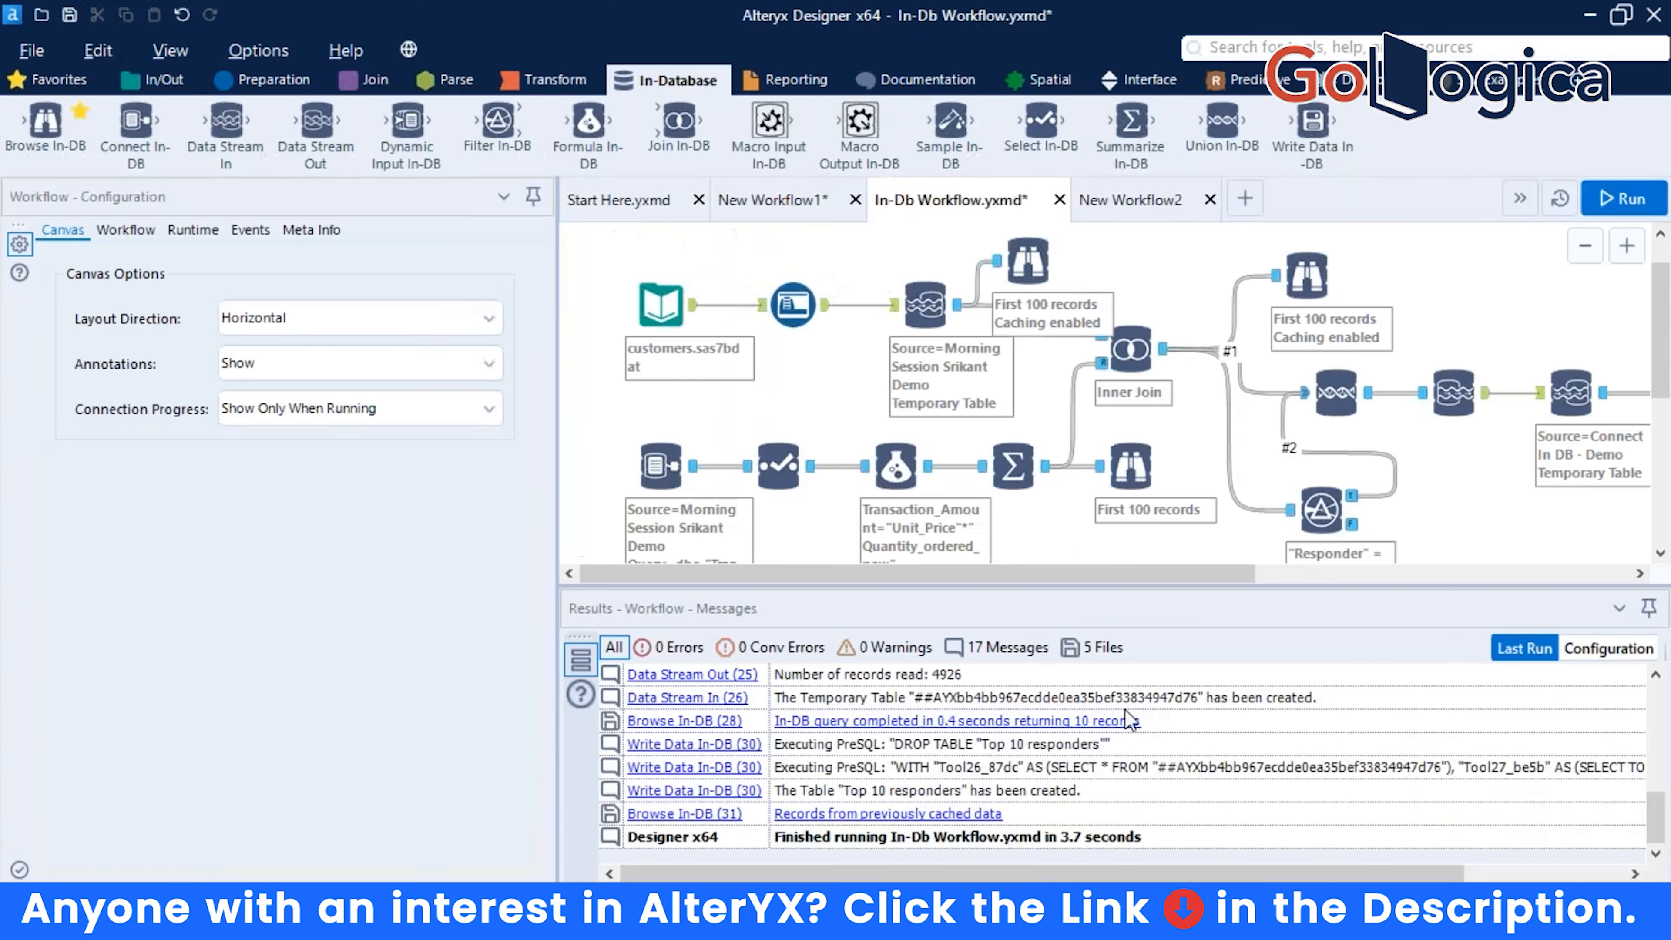
{"action": "left_click", "coordinate": [787, 479]}
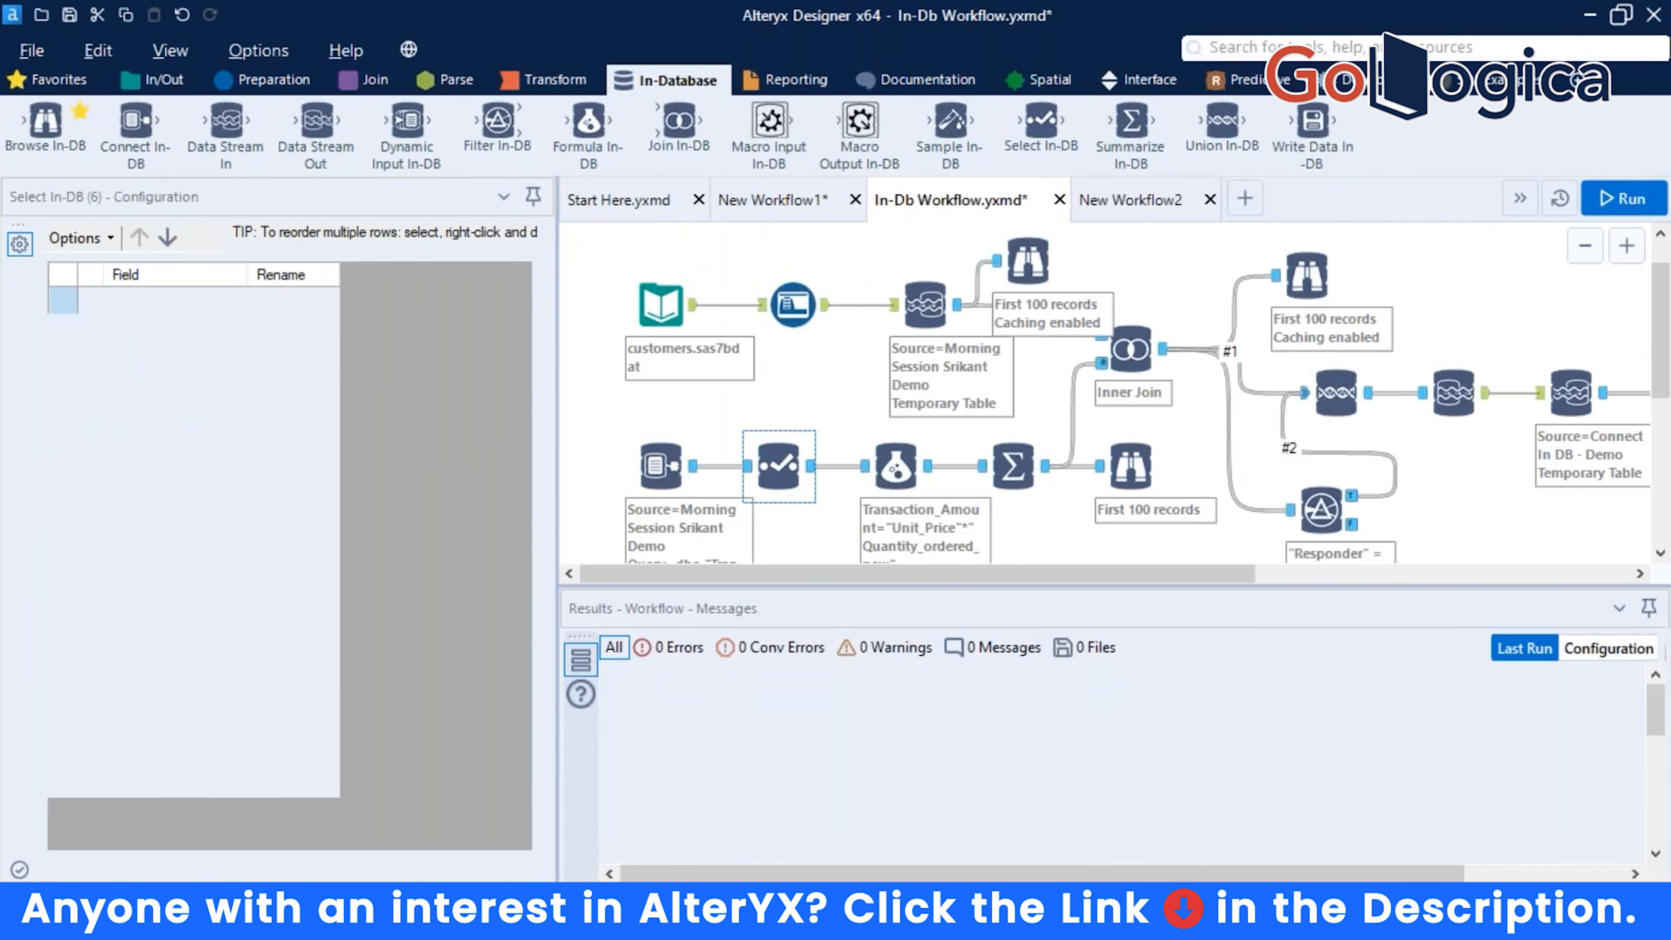